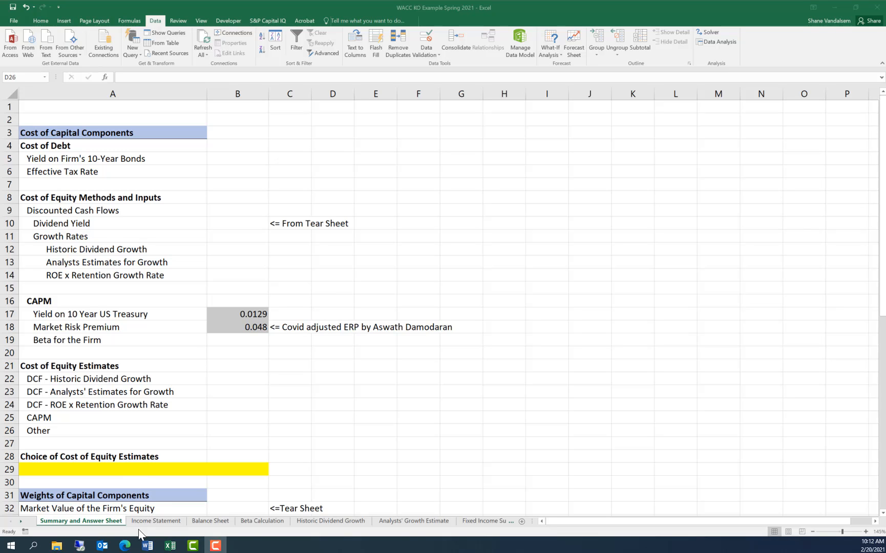
Step: Switch to Word and review the Coca-Cola tear sheet from the company overview down to the stock quote table
click(147, 545)
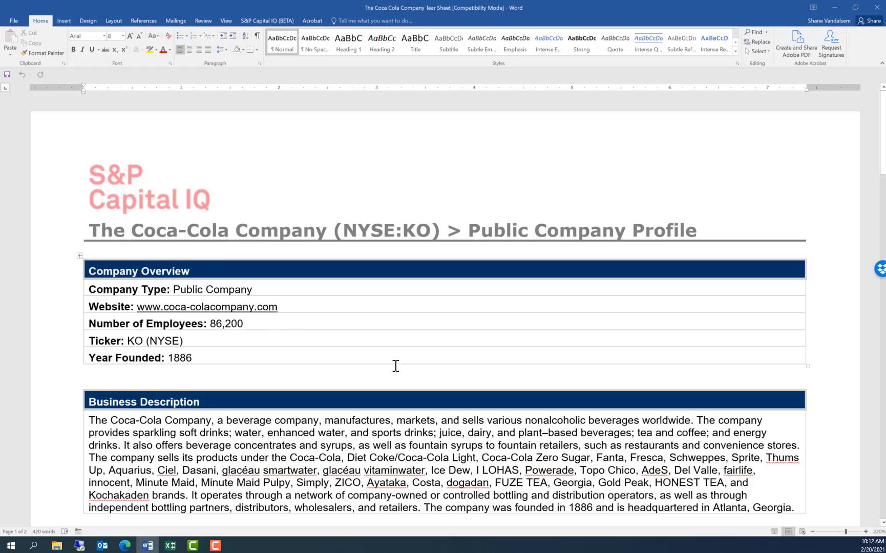
scroll(434, 426, down, 6)
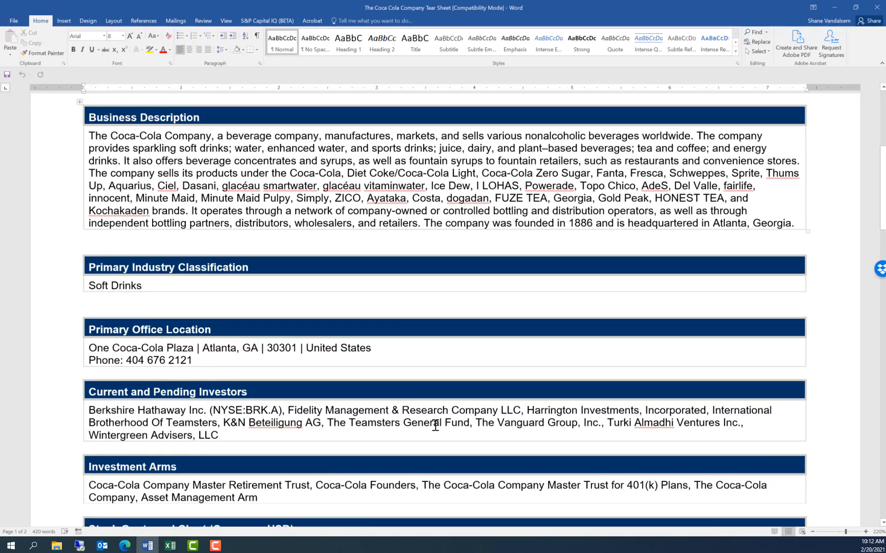
scroll(435, 425, down, 4)
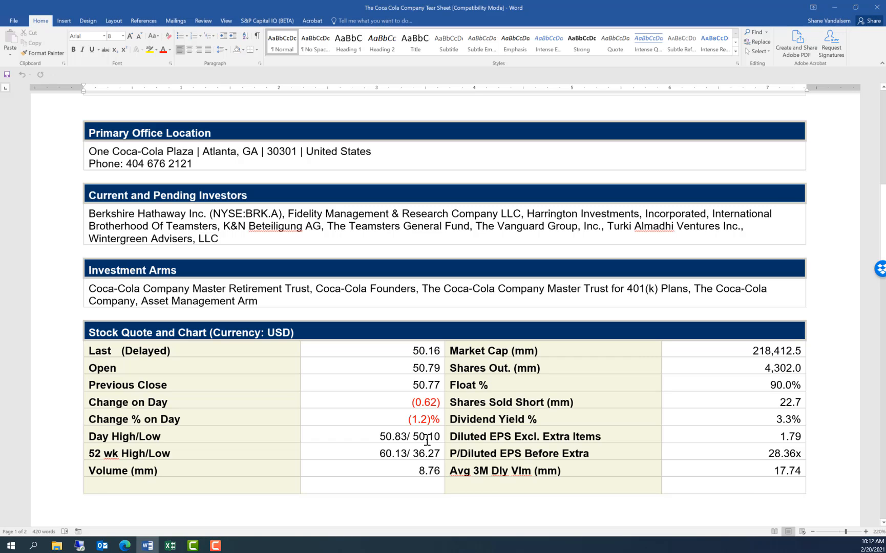
scroll(427, 440, up, 12)
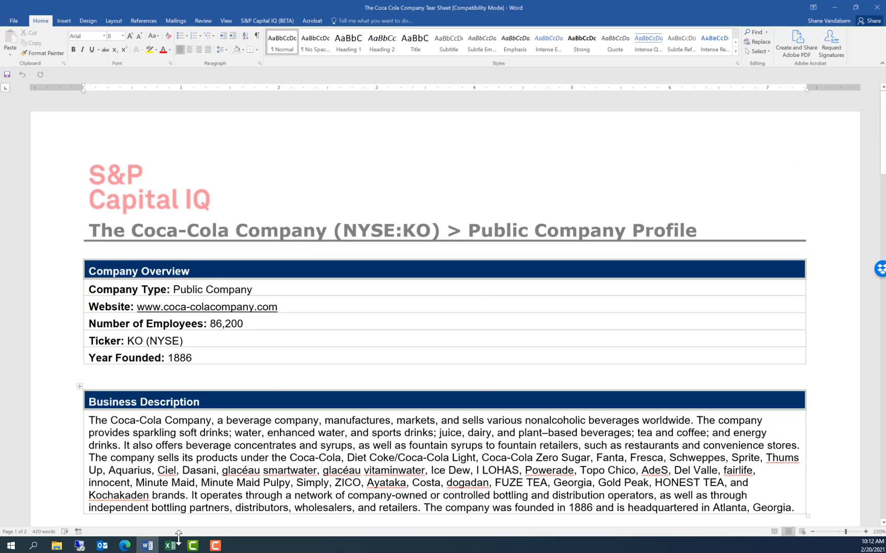
Step: Return to the Excel workbook and examine the credit ratings and the 2031 benchmark bond's yield on the Fixed Income Summary sheet
click(171, 546)
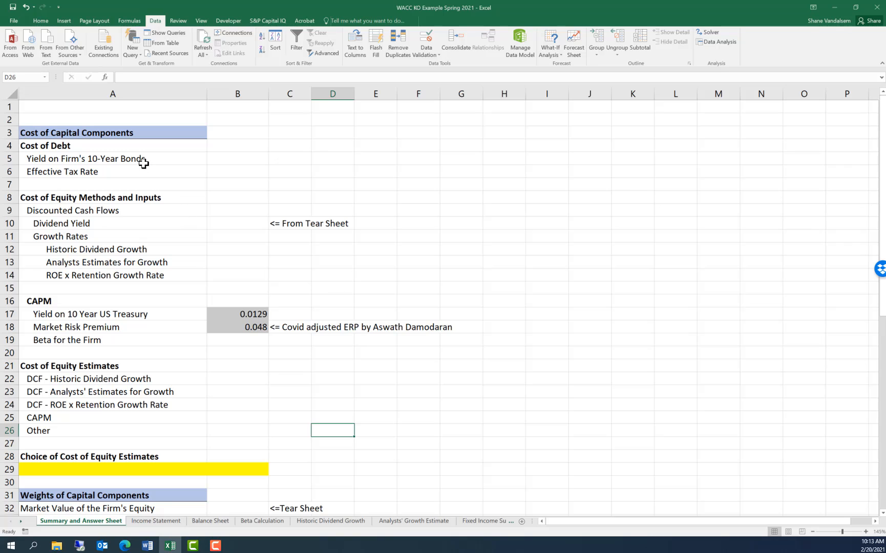
click(98, 119)
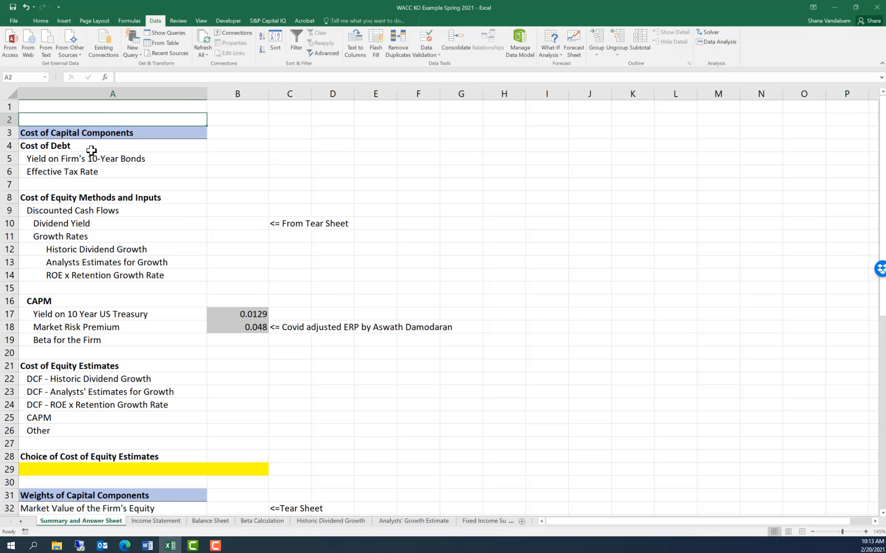
click(211, 161)
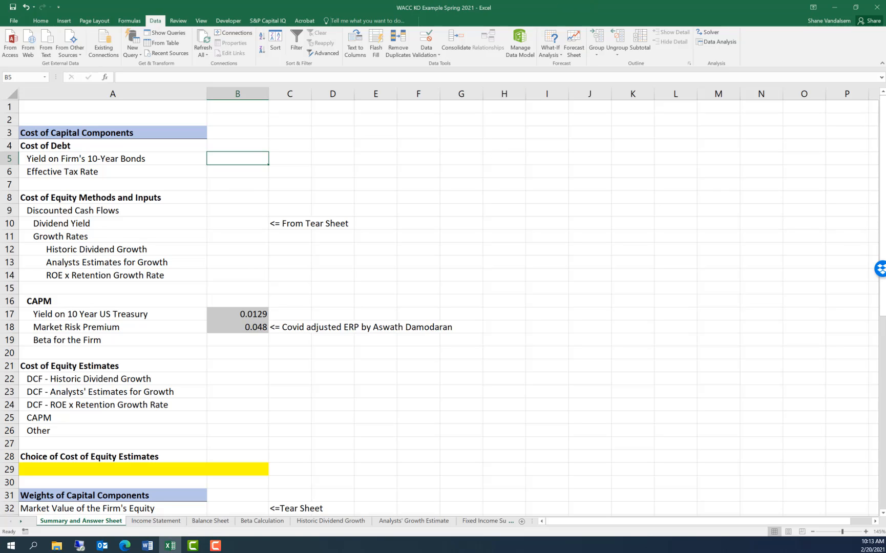
click(20, 521)
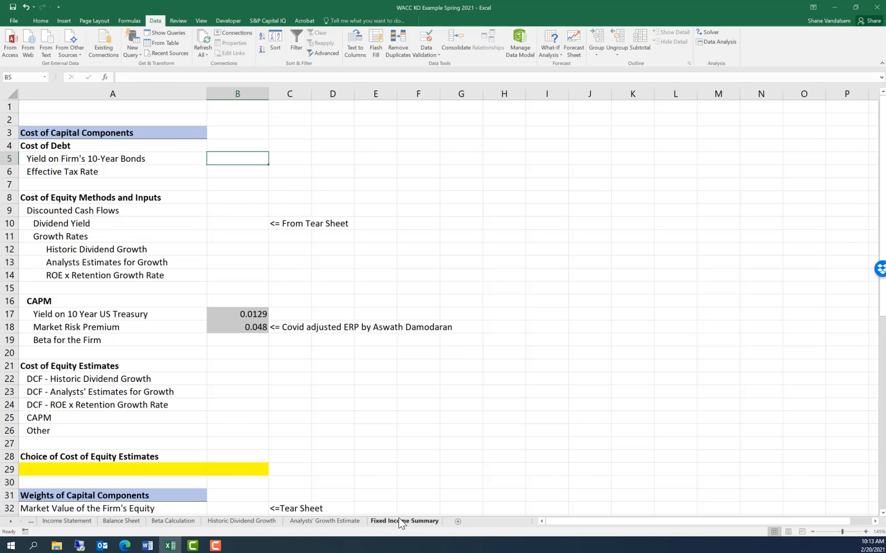
click(399, 522)
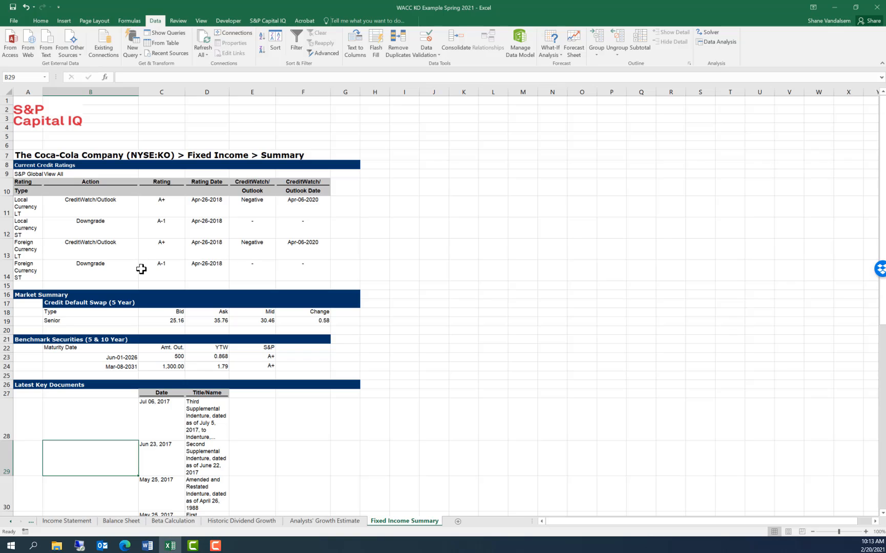
click(273, 236)
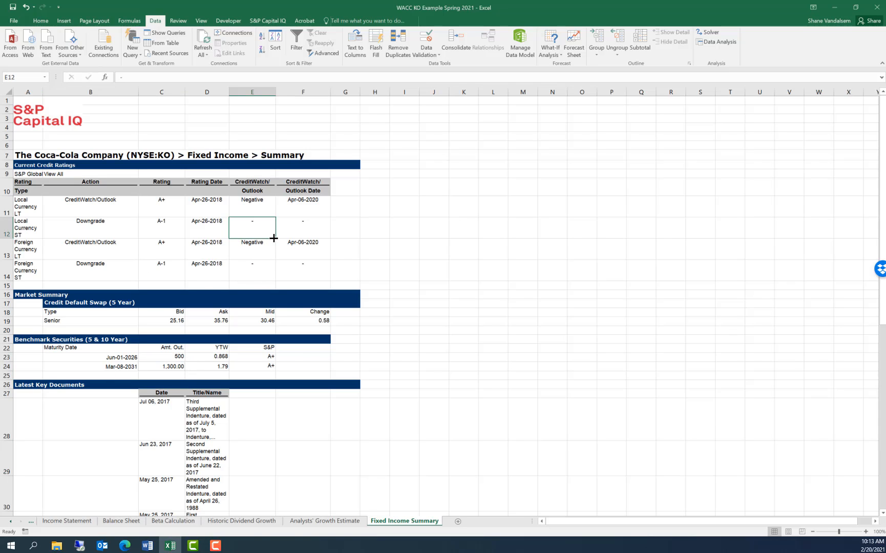
key(Left)
key(Left)
key(Left)
key(Left)
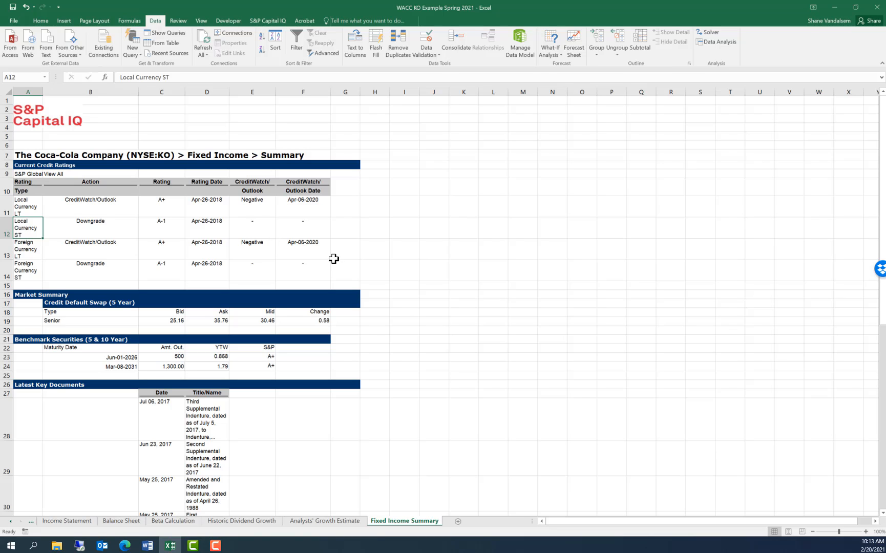
scroll(231, 313, up, 1)
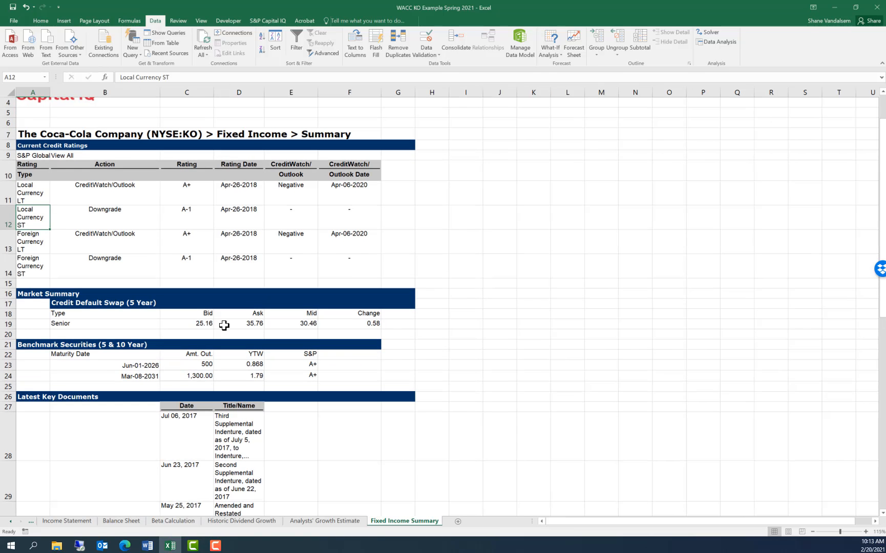
scroll(224, 326, up, 1)
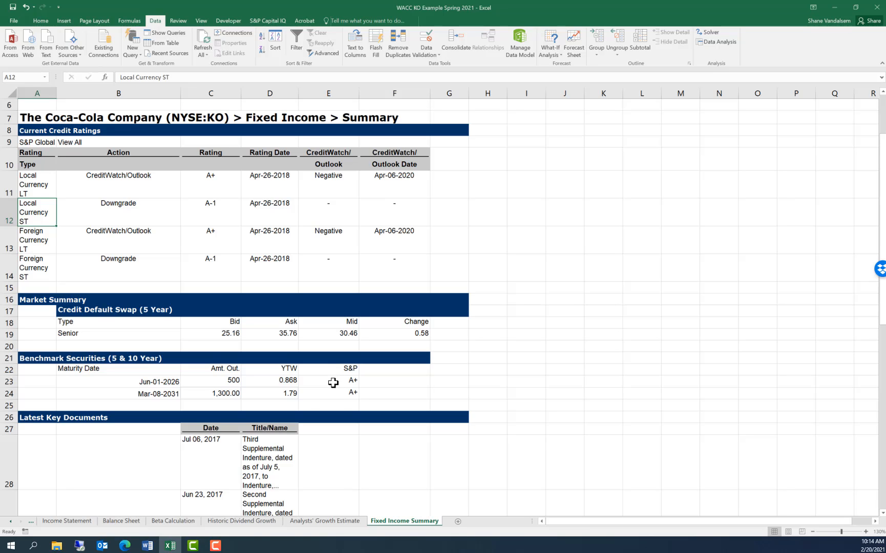
click(278, 391)
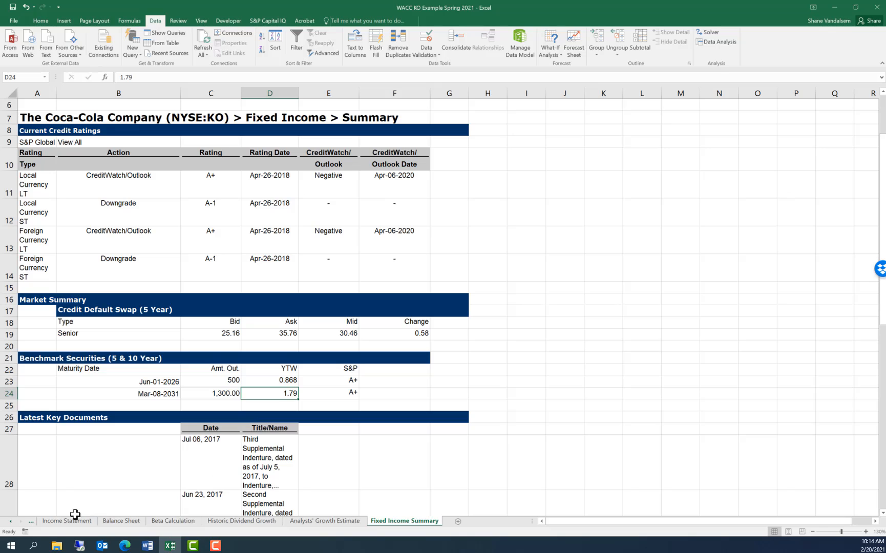
Step: In B5 of the Summary and Answer Sheet, enter the firm's 10-year bond yield as ='Fixed Income Summary'!D24/100
click(11, 521)
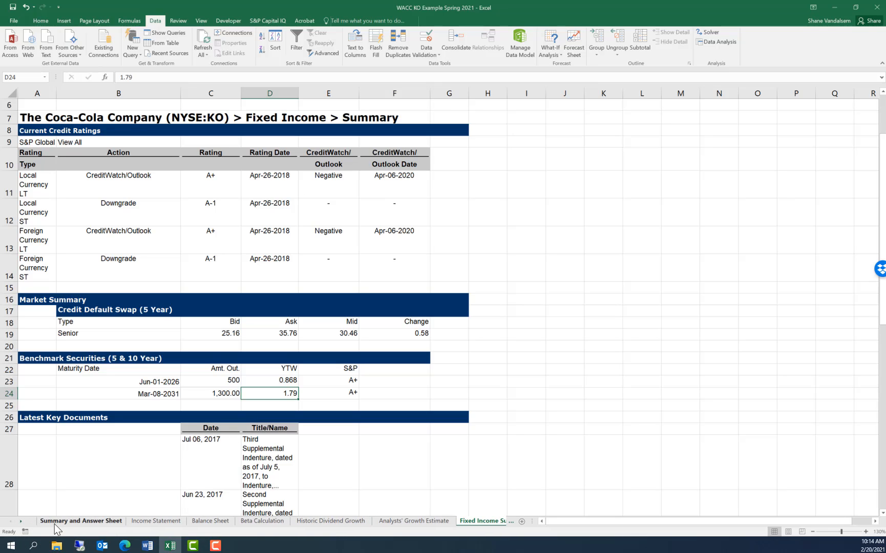
click(56, 522)
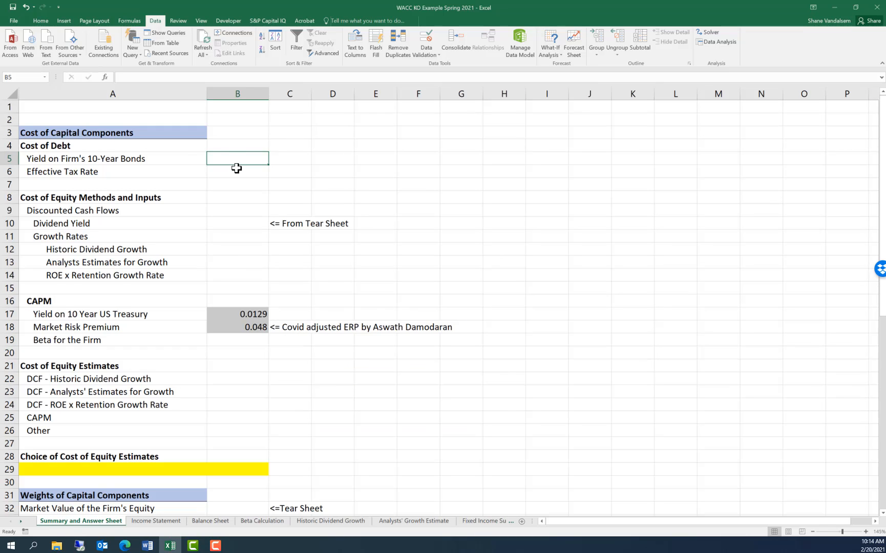
text(=)
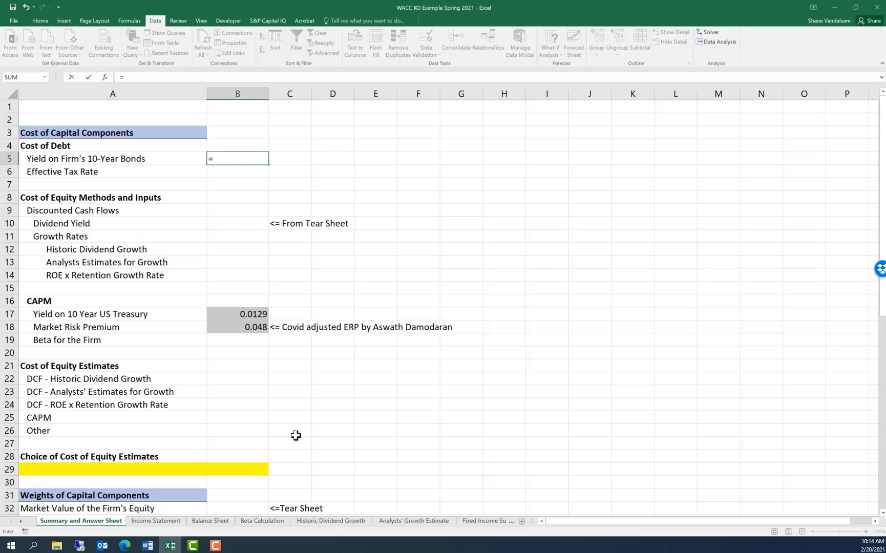
click(475, 522)
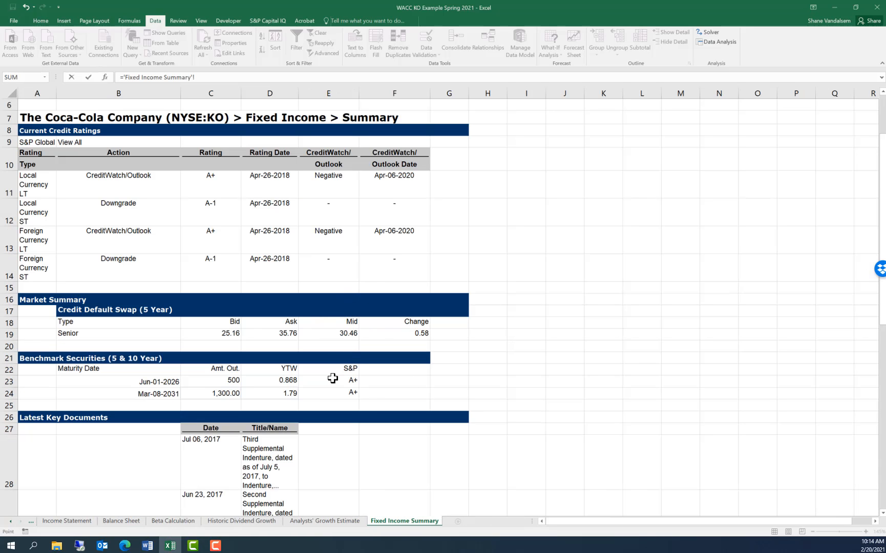
click(295, 392)
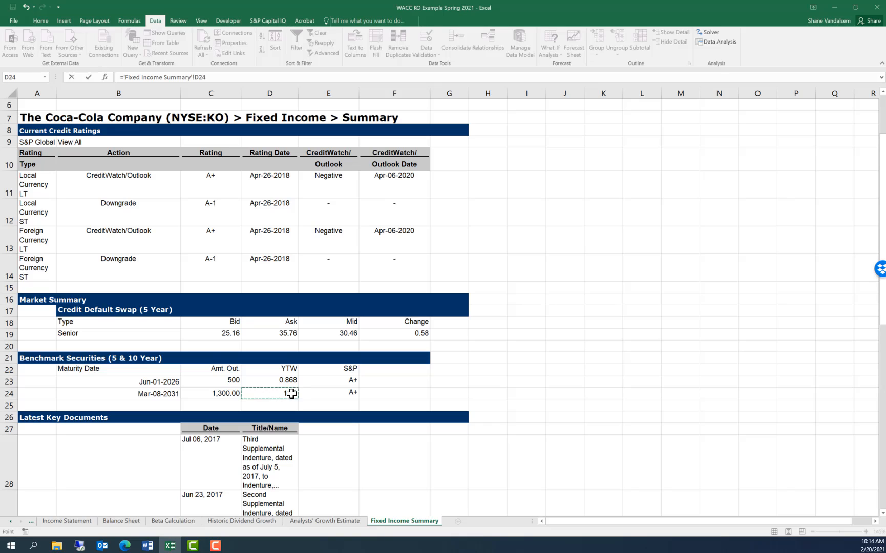
click(246, 79)
key(Return)
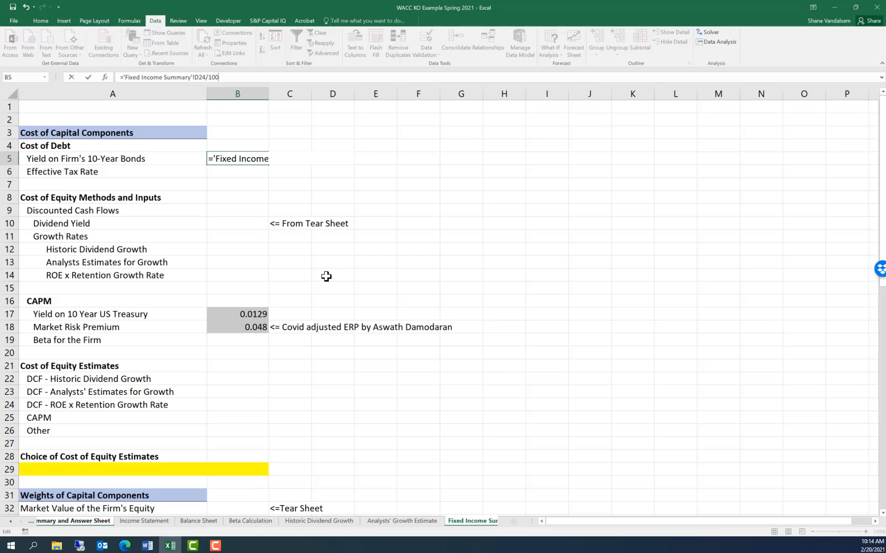
Step: Format the 10-year bond yield in B5 as a percentage with two decimal places
key(Up)
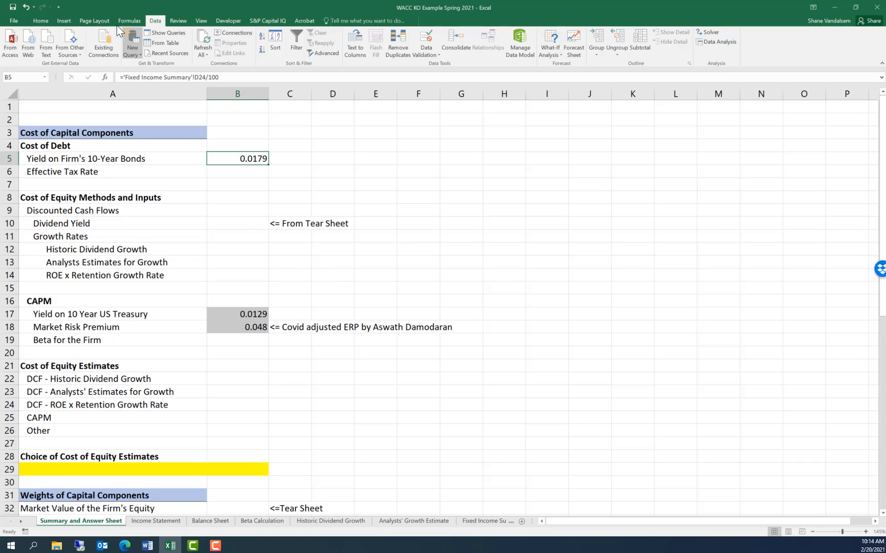
click(45, 20)
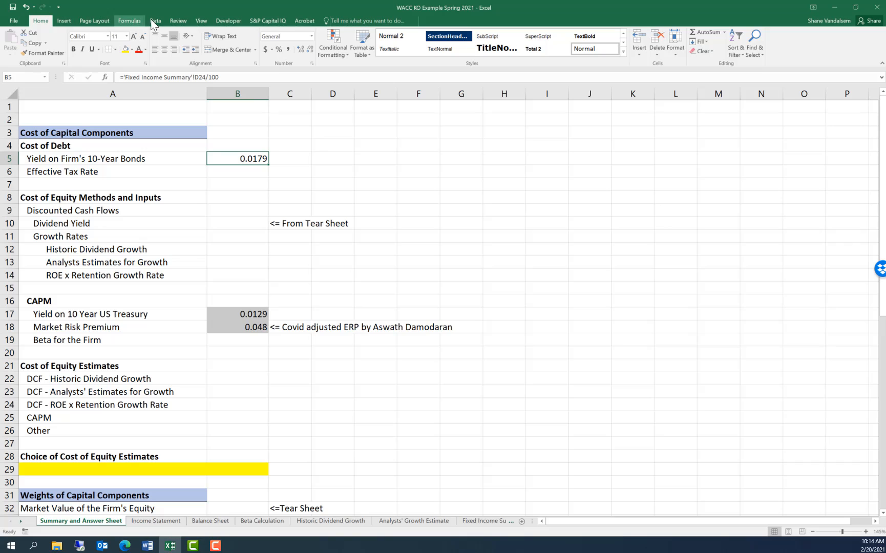
click(278, 49)
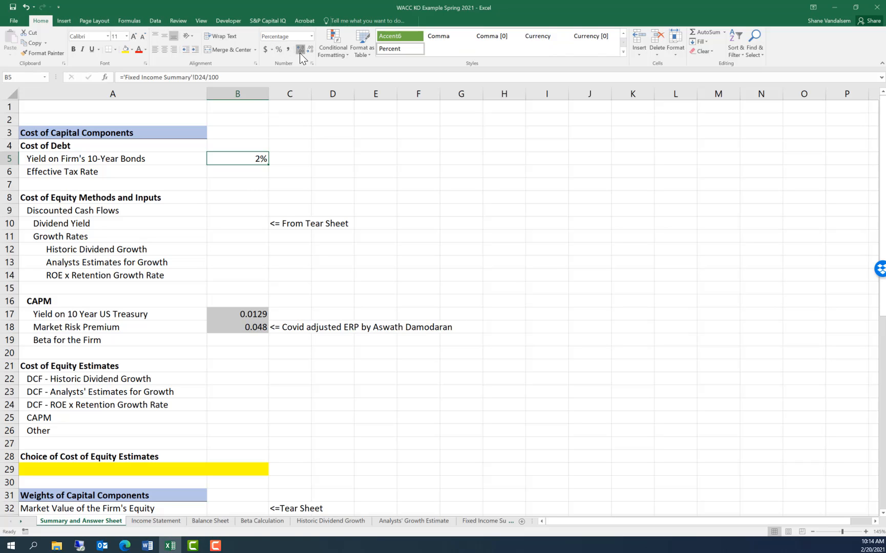
click(299, 51)
click(300, 51)
Step: Link the Effective Tax Rate in B6 to the December 2020 rate in cell G90 of the Income Statement sheet
click(259, 169)
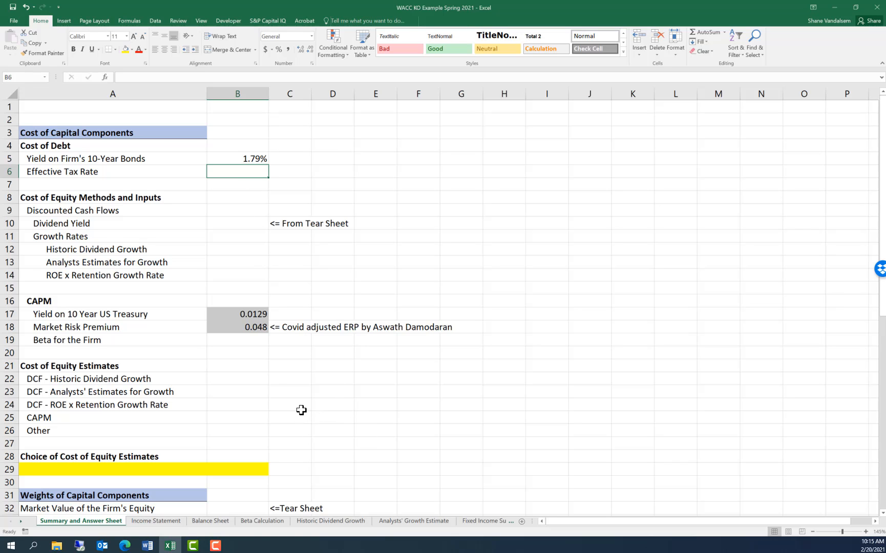
text(=)
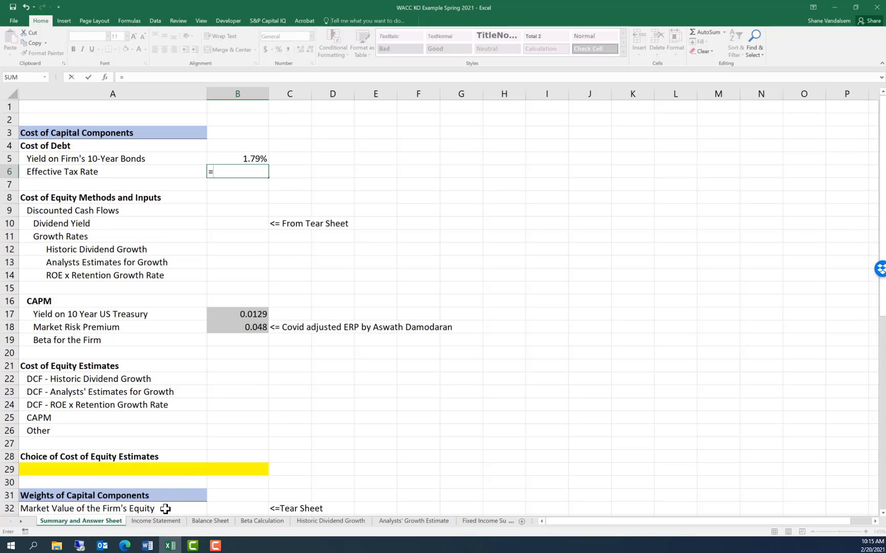
click(163, 520)
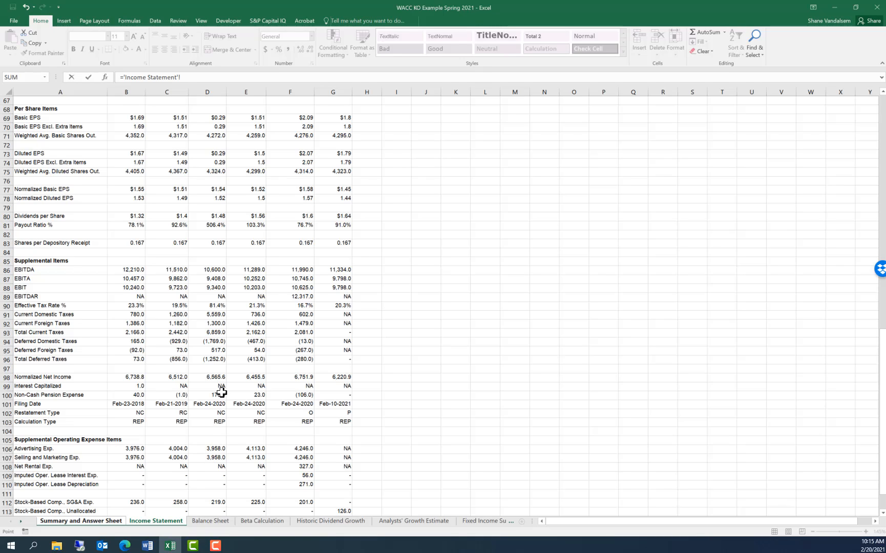
click(397, 376)
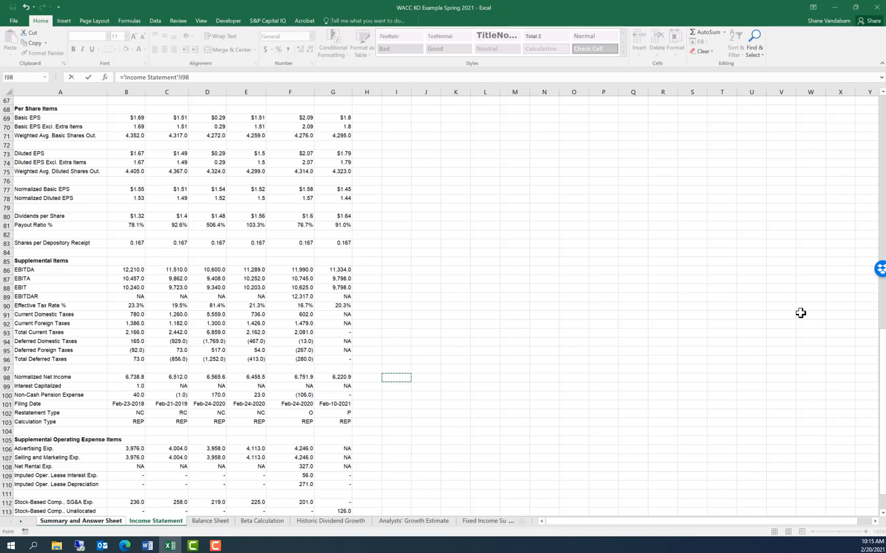
drag(882, 355, 876, 190)
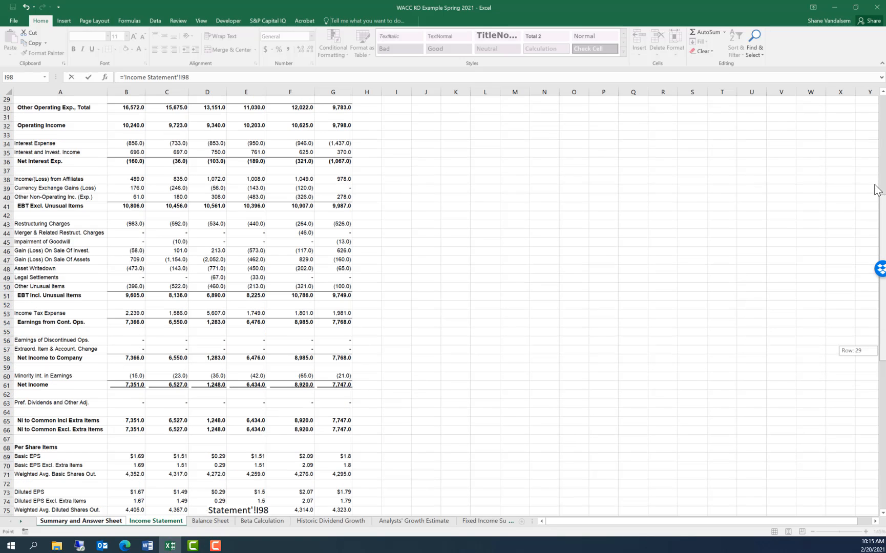
mouse_move(865, 145)
mouse_down()
mouse_move(863, 138)
mouse_move(854, 149)
mouse_up()
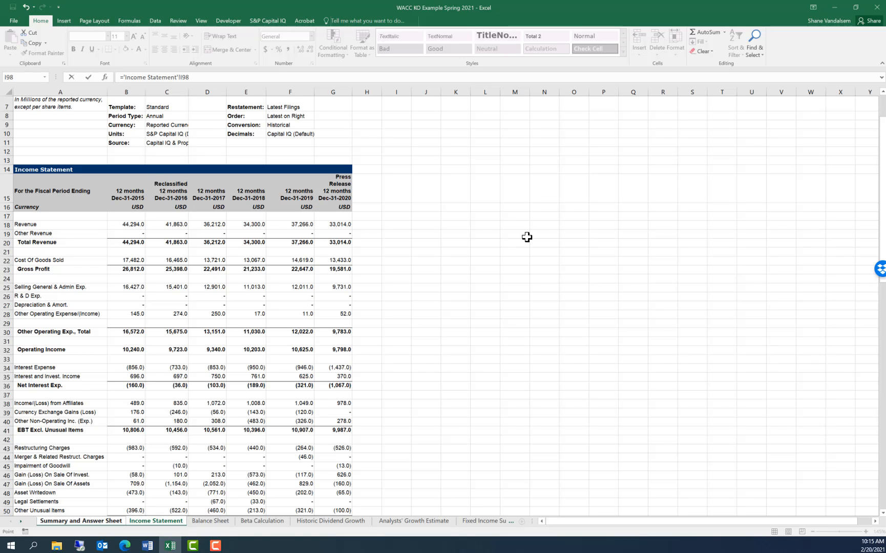
drag(883, 169, 884, 293)
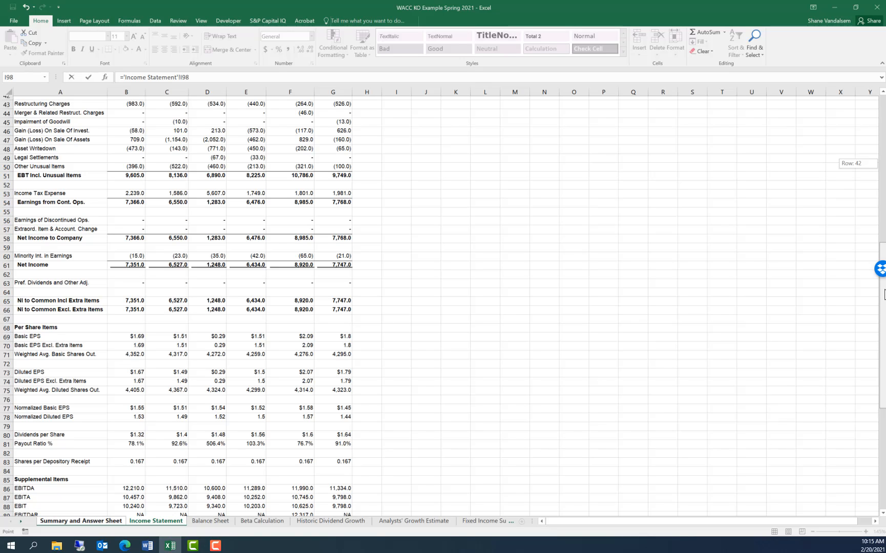
drag(884, 293, 881, 316)
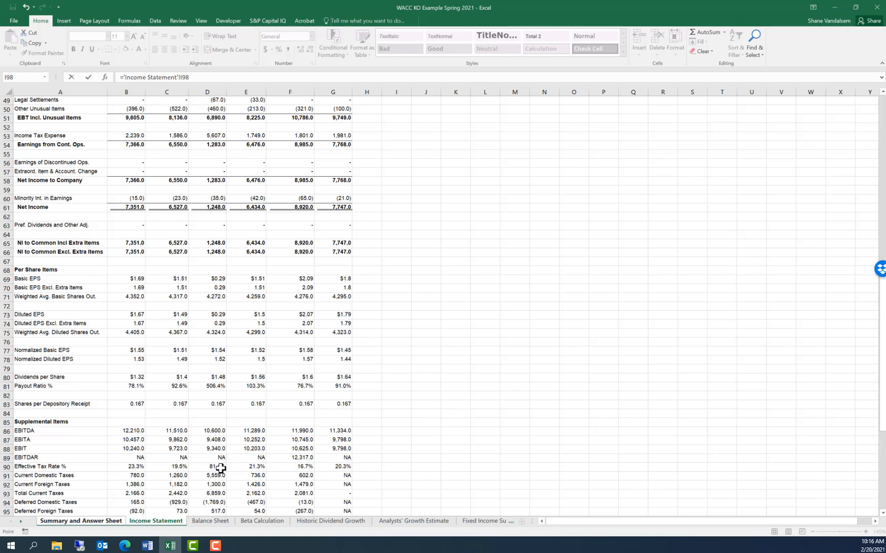
click(337, 465)
key(Return)
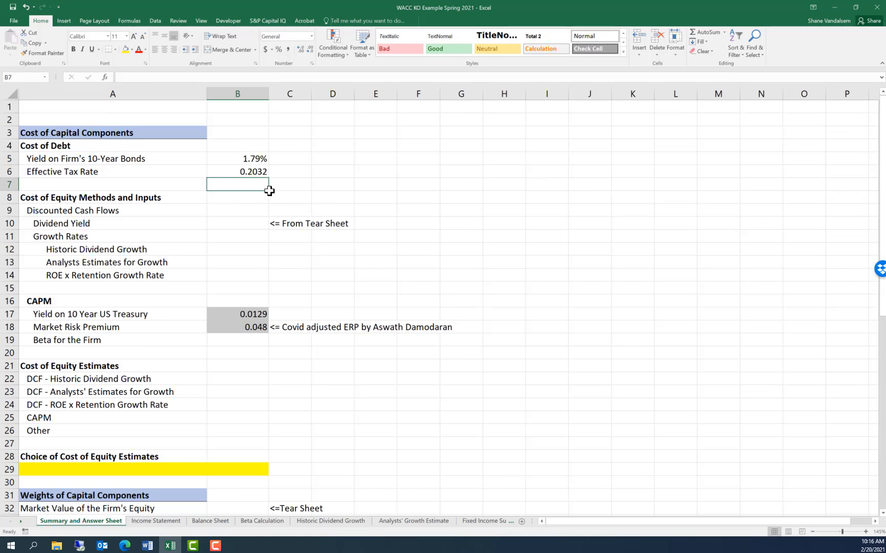
Step: Format the effective tax rate in B6 as a percentage with two decimal places
click(235, 170)
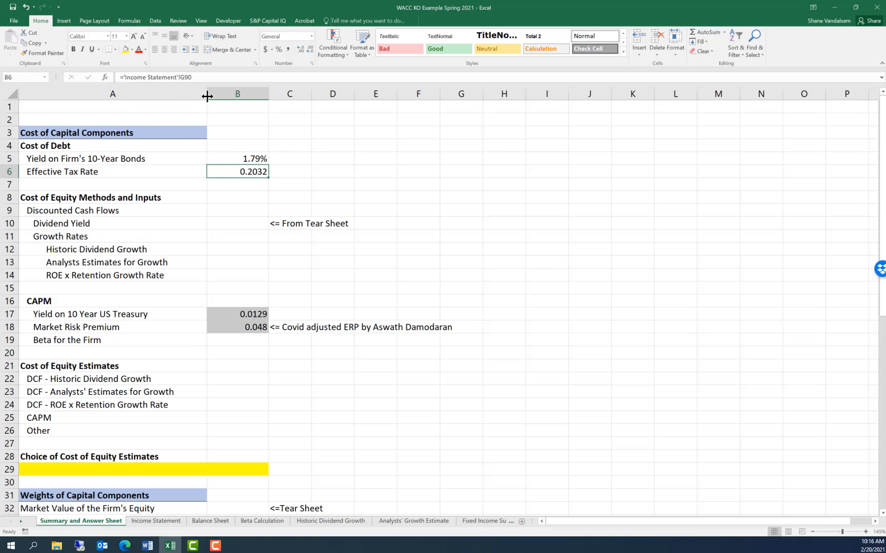
click(278, 48)
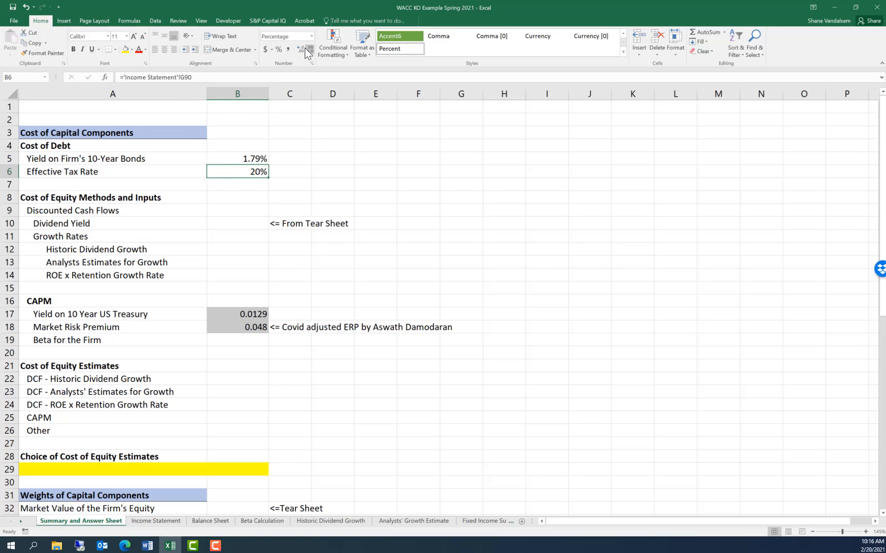
click(301, 49)
click(301, 48)
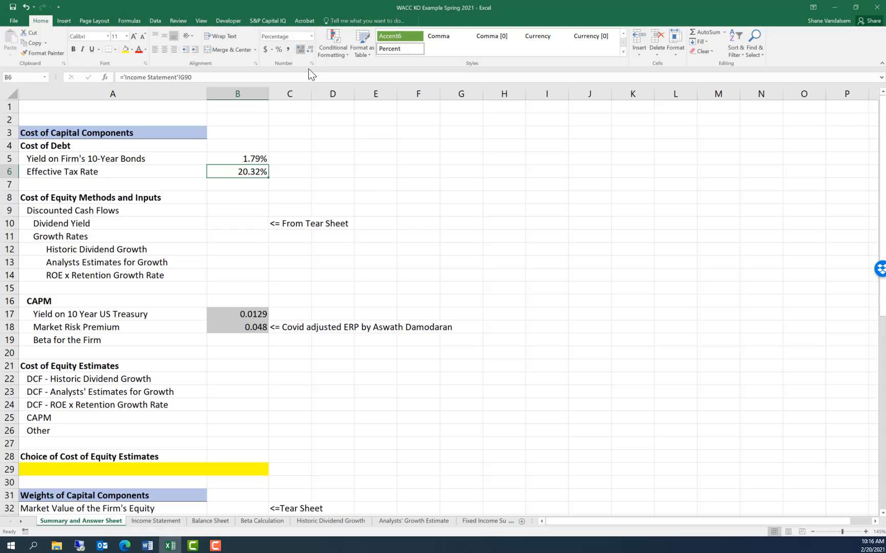
Step: Switch to the Coca-Cola tear sheet in Word and locate the Dividend Yield % in the Stock Quote and Chart table
click(367, 185)
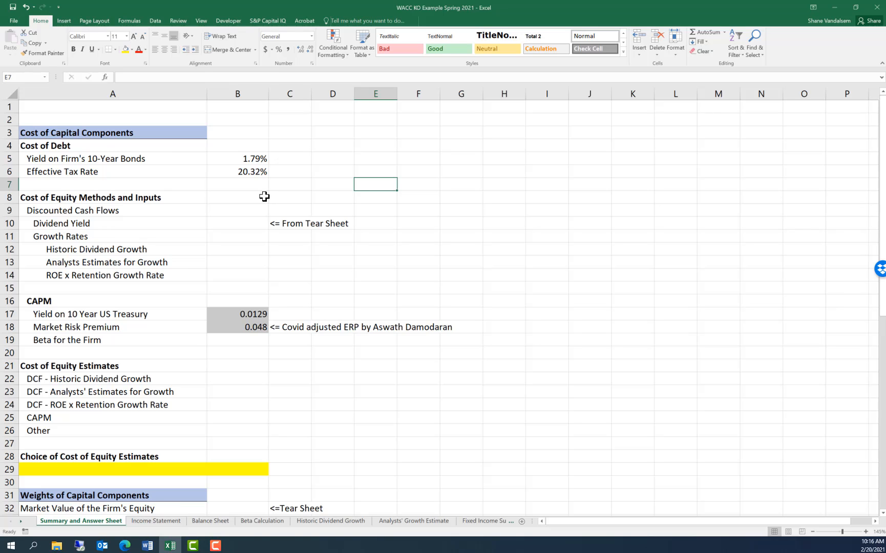
click(247, 221)
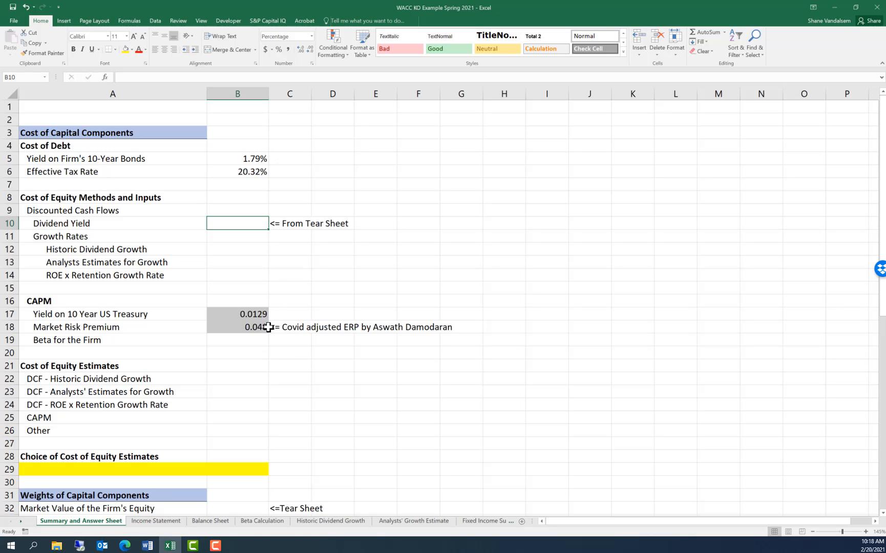
click(148, 545)
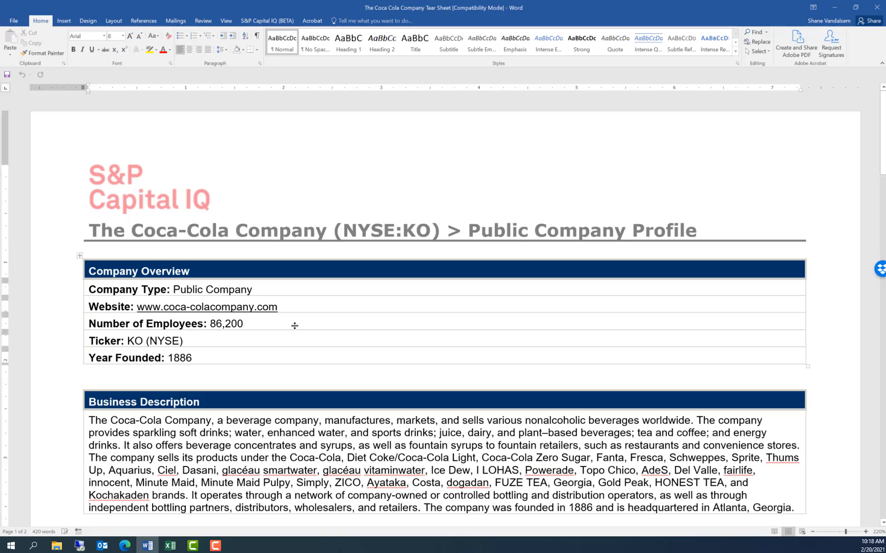
scroll(300, 318, down, 15)
scroll(305, 328, up, 10)
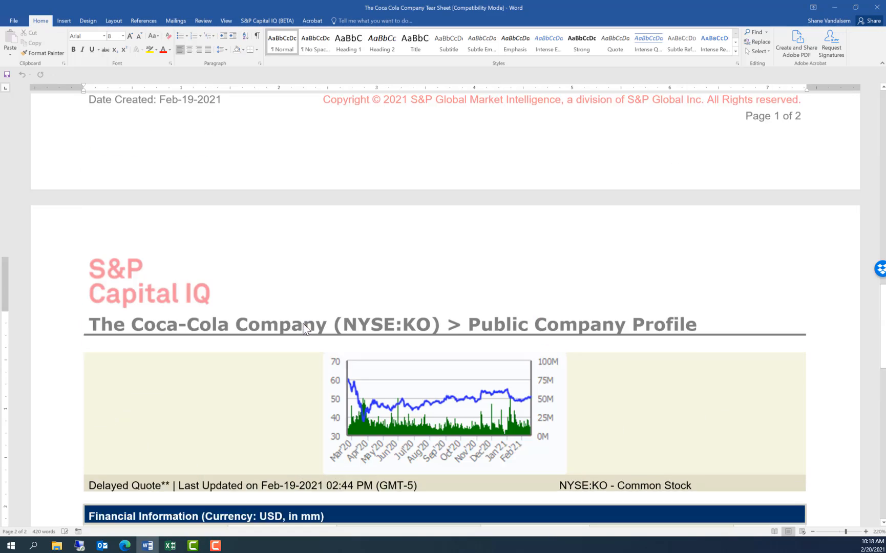
scroll(305, 329, up, 8)
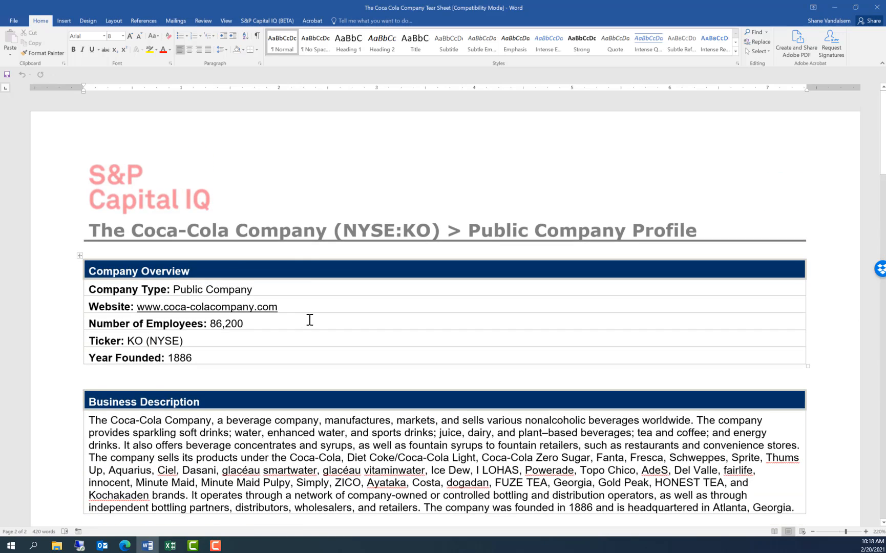
scroll(277, 318, down, 3)
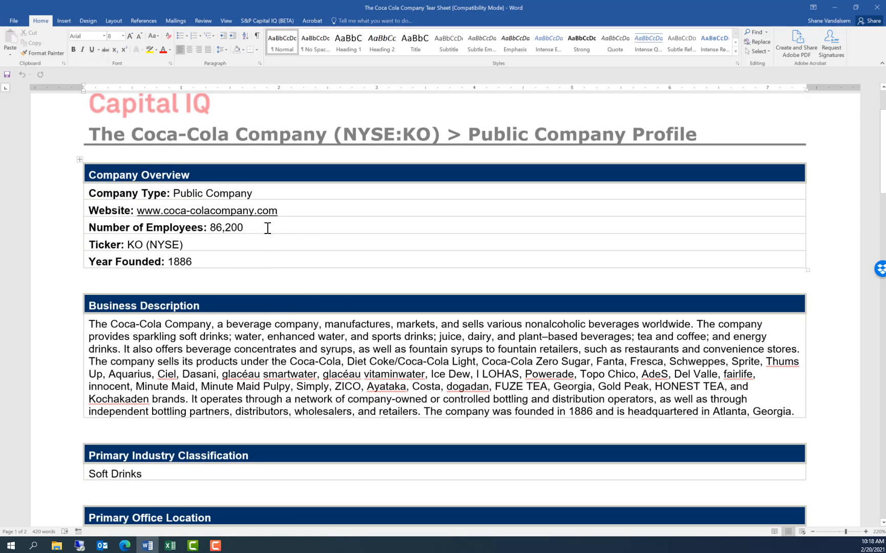
scroll(211, 263, down, 6)
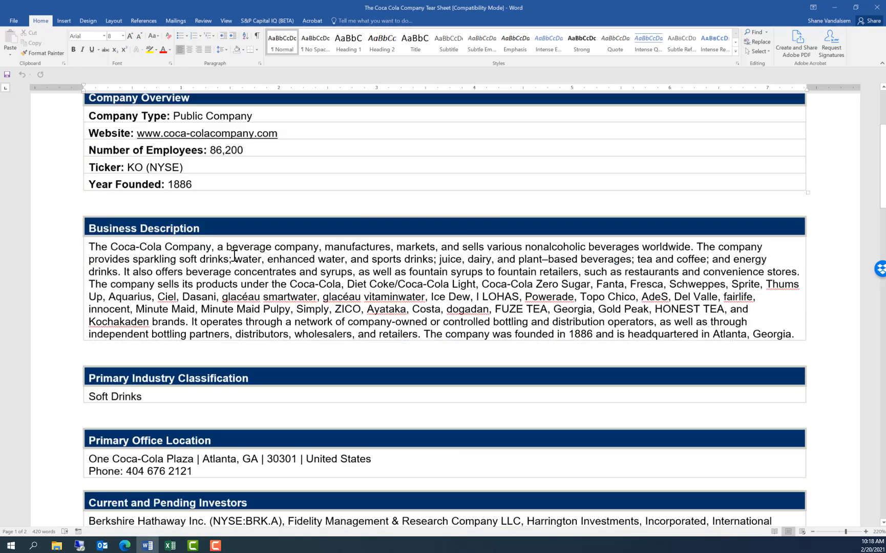
scroll(239, 252, down, 2)
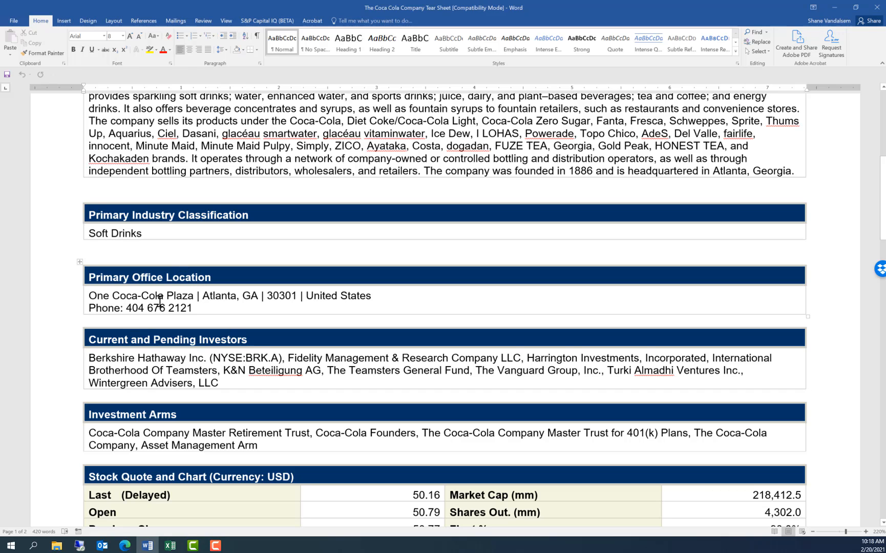
scroll(204, 355, down, 2)
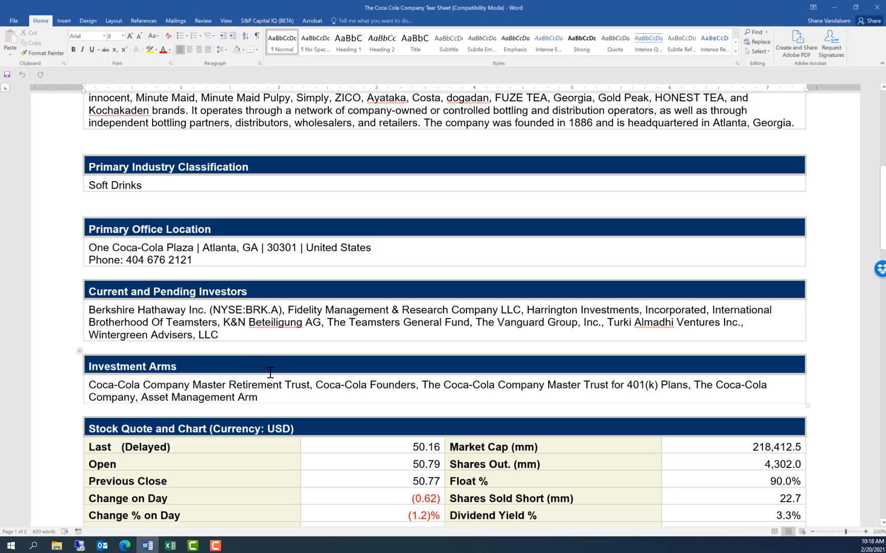
scroll(269, 371, down, 6)
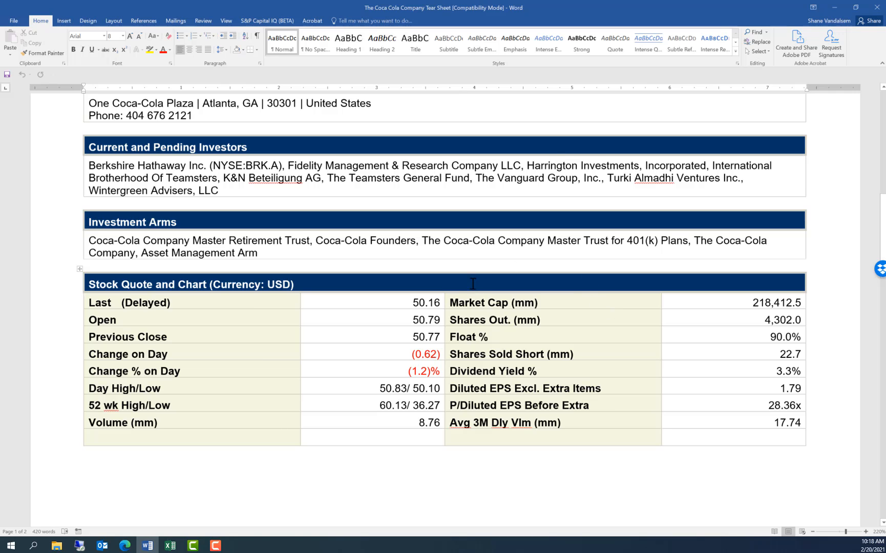
Step: Return to the Excel workbook and enter a Dividend Yield of 3.3% in B10 of the Summary and Answer Sheet
click(831, 10)
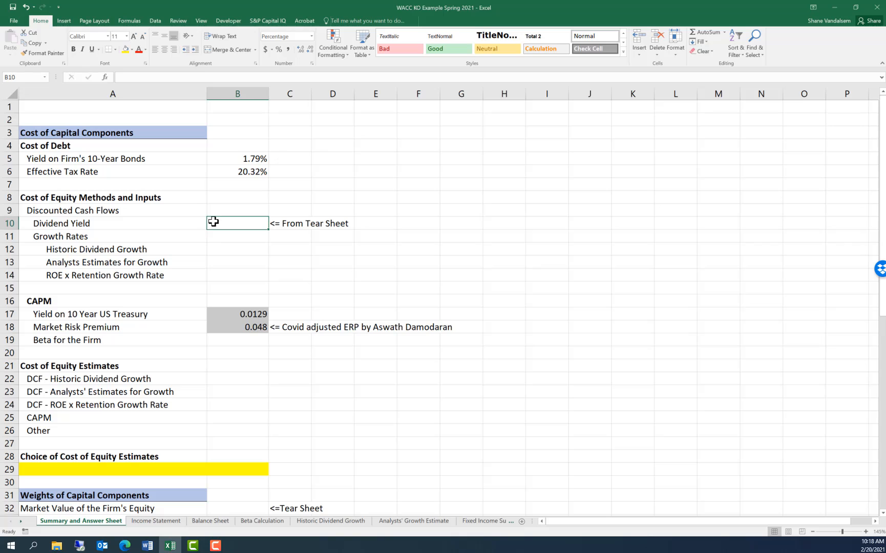
text(3.3)
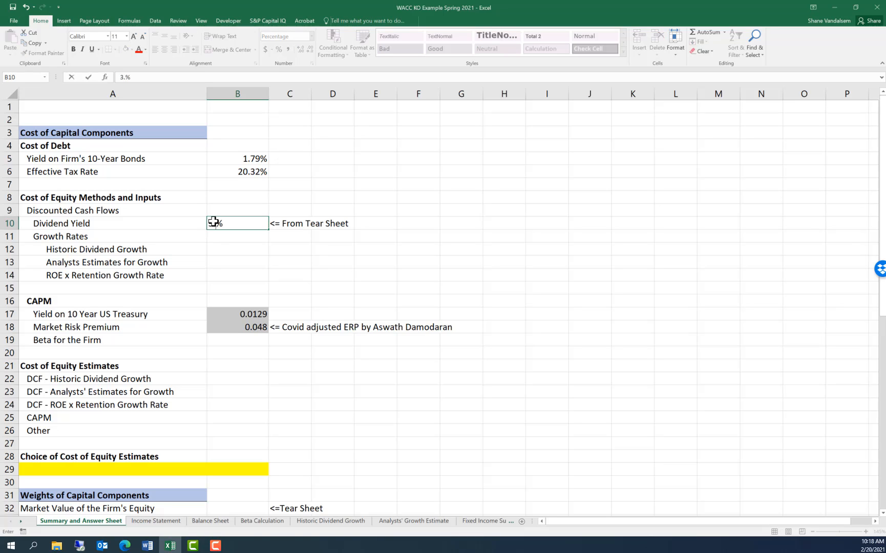
key(Return)
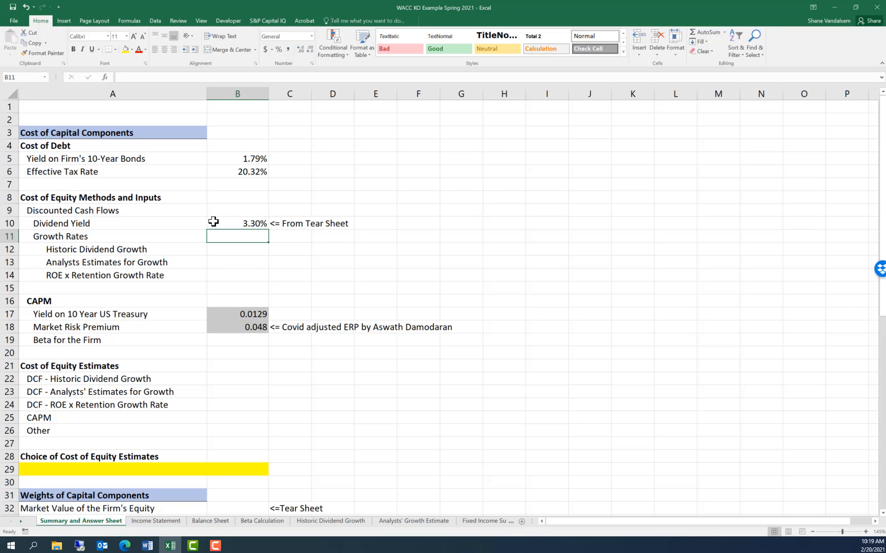
Step: Go to the Historic Dividend Growth sheet and select the December 2016 Annual Growth Rate cell, C4
key(Down)
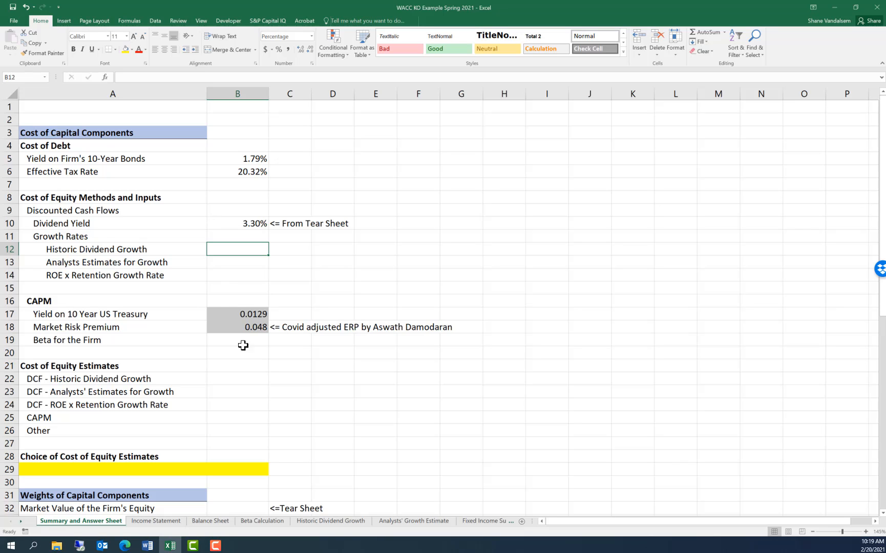
click(324, 525)
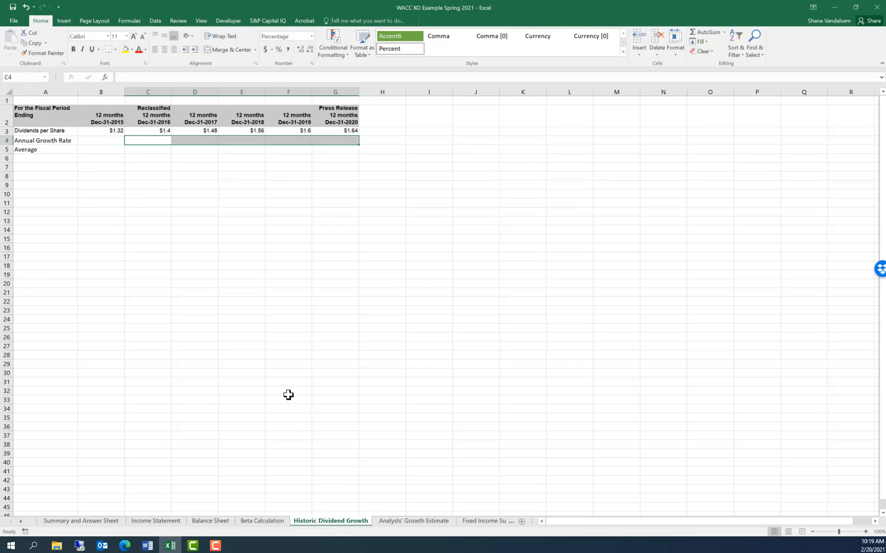
click(275, 354)
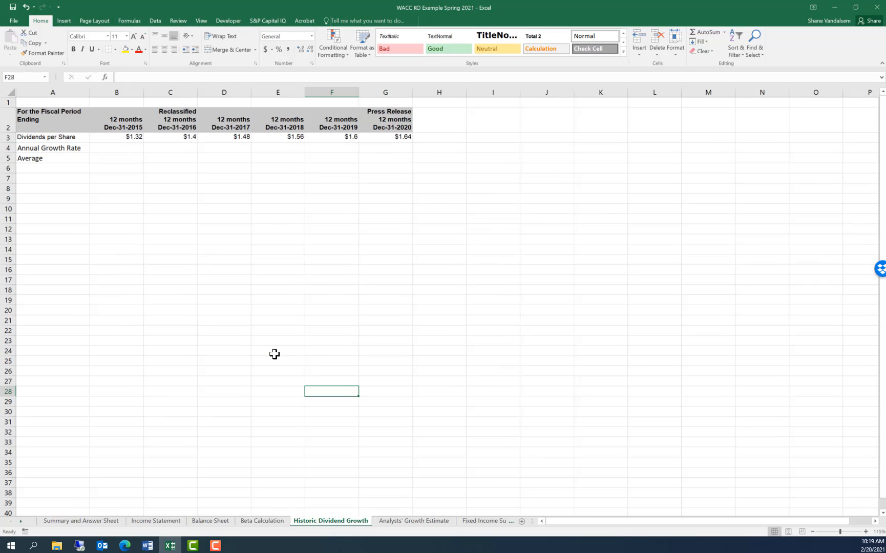
scroll(274, 353, up, 3)
click(190, 312)
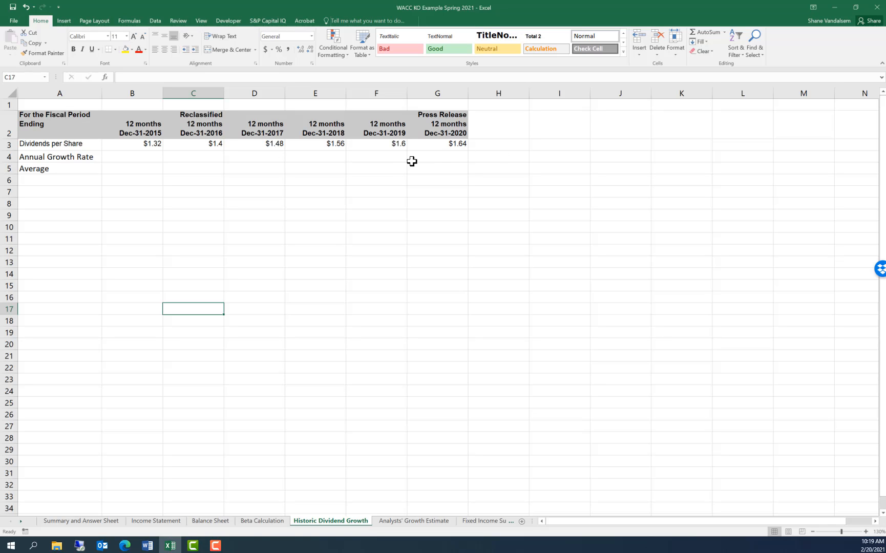
click(207, 155)
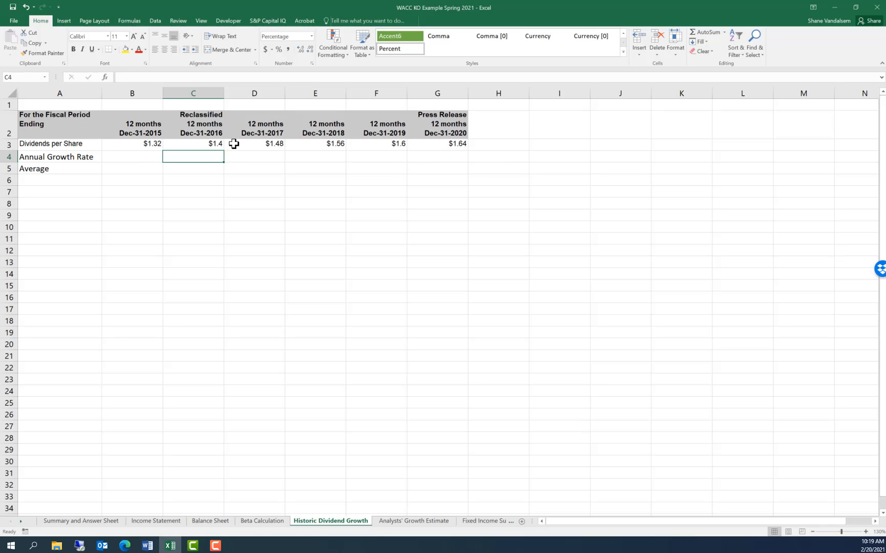
Step: Enter =C3/B3 in C4 to divide the 2016 dividend per share by the 2015 dividend
text(=)
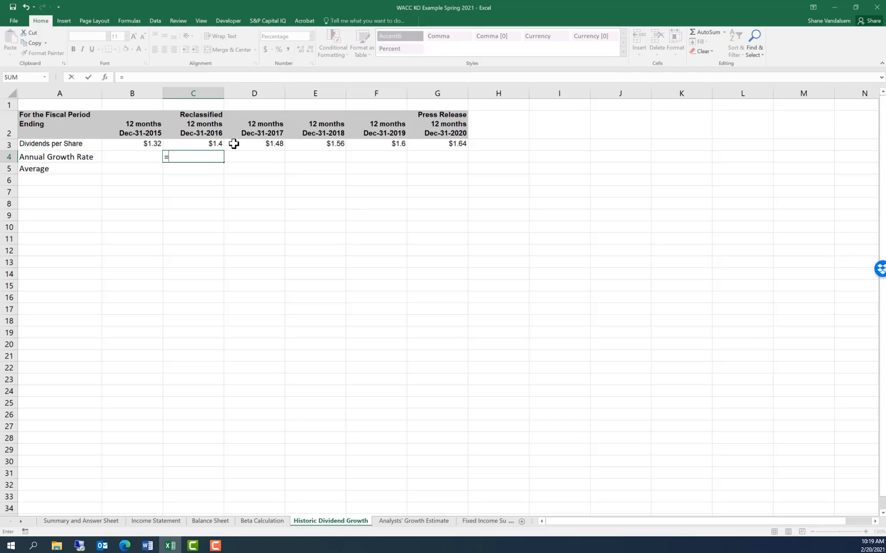
key(Up)
text(/)
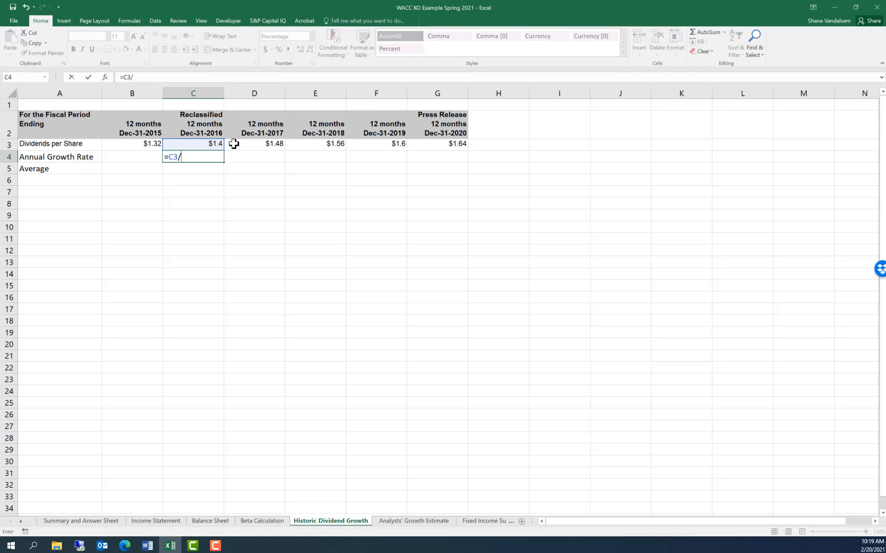
key(Up)
key(Left)
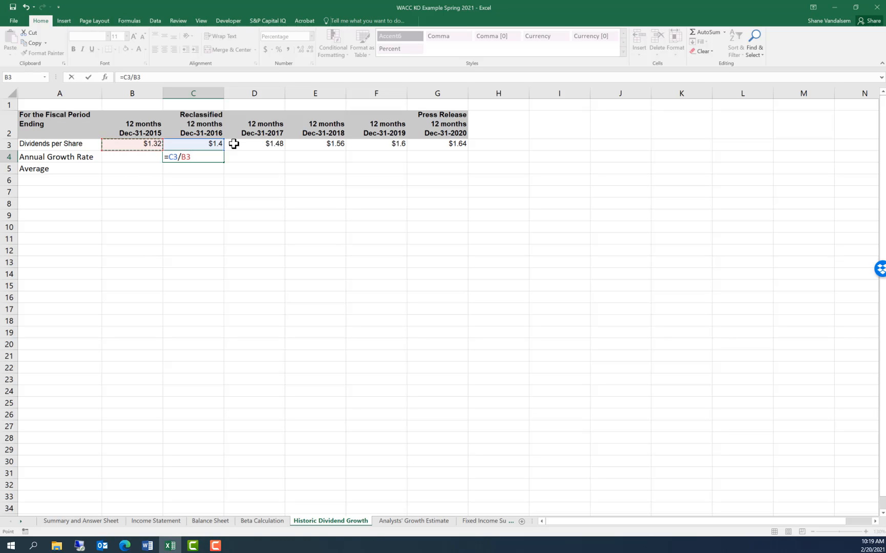
key(Return)
key(Up)
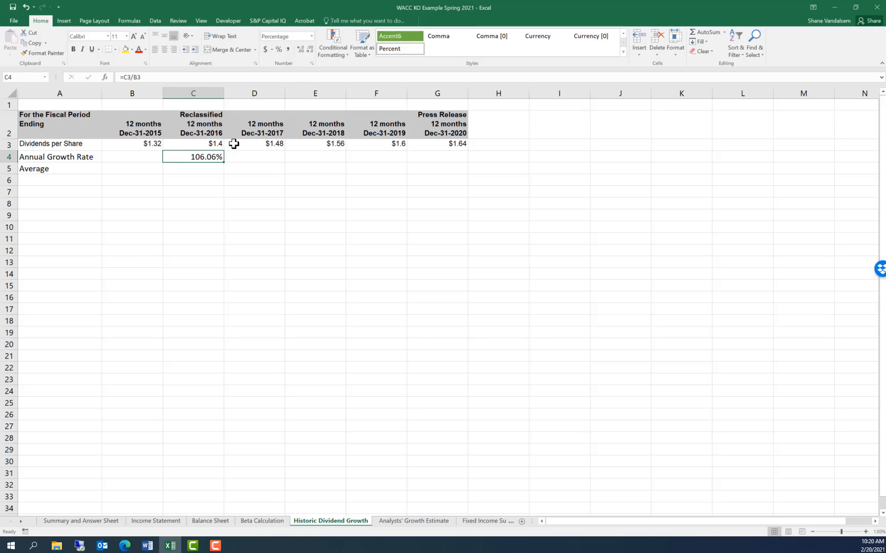
Step: Calculate the 2016 annual dividend growth rate in C4 as =C3/B3-1 and fill the formula across through G4
text(=)
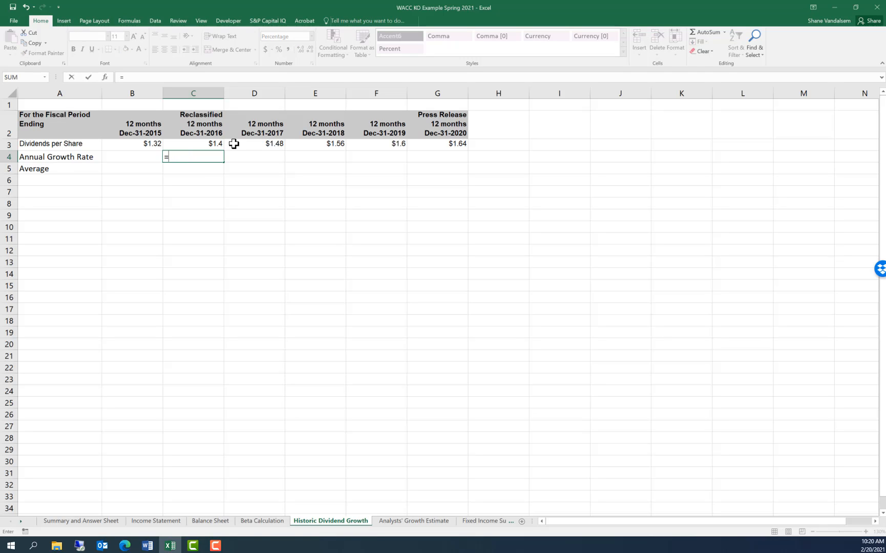
key(Up)
text(/)
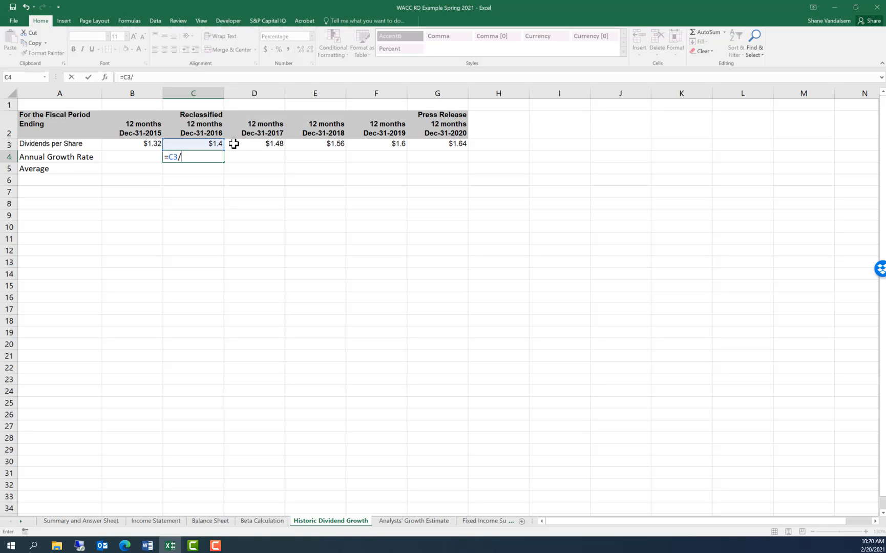
key(Up)
key(Left)
text(-1)
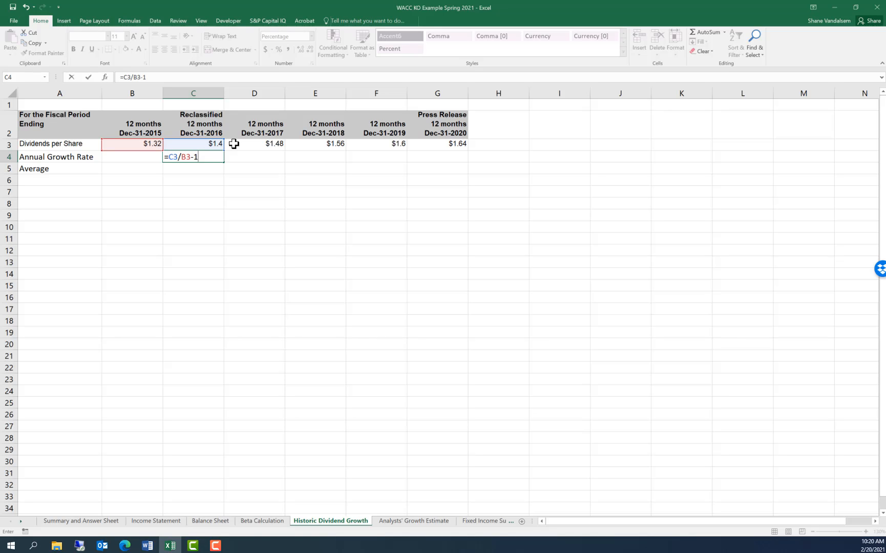
key(Return)
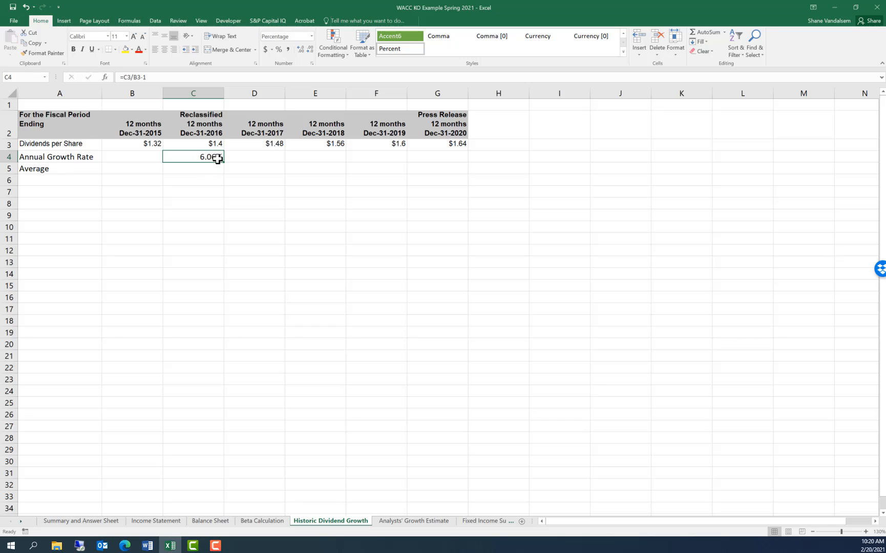
drag(224, 161, 443, 166)
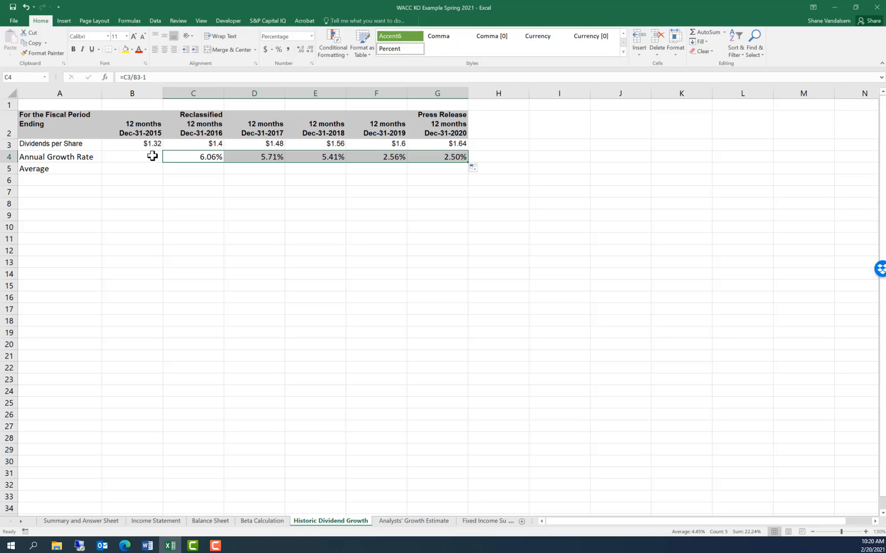
Step: Review the Dividends per Share figures year by year from December 2015 to December 2020
click(165, 182)
click(149, 145)
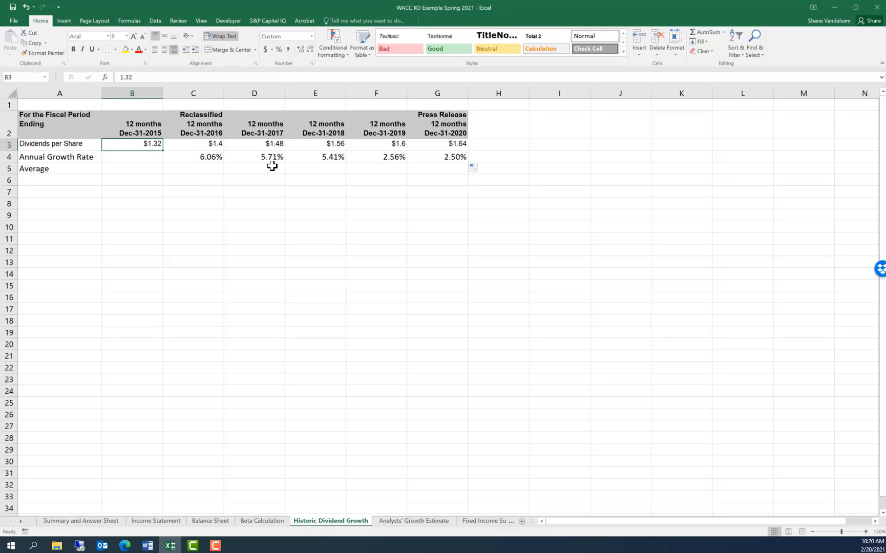
click(202, 146)
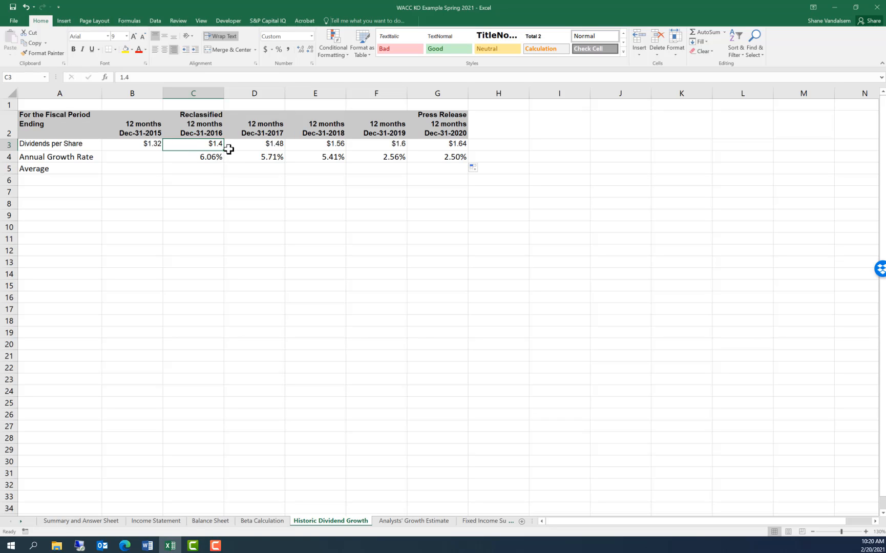
click(274, 144)
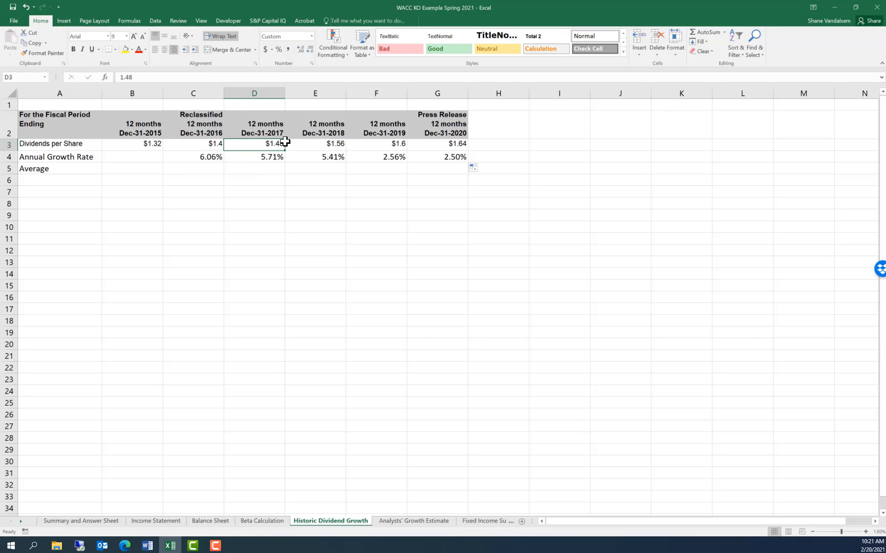
click(328, 143)
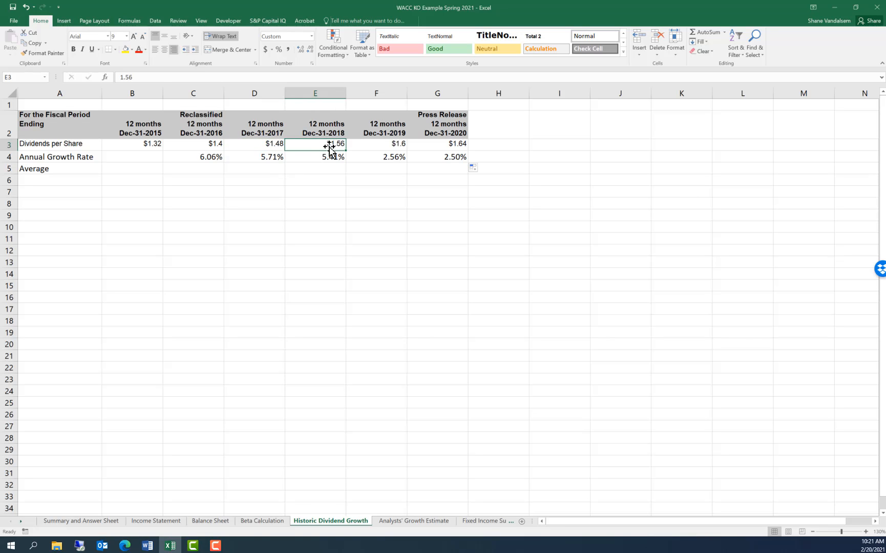
click(379, 144)
click(448, 147)
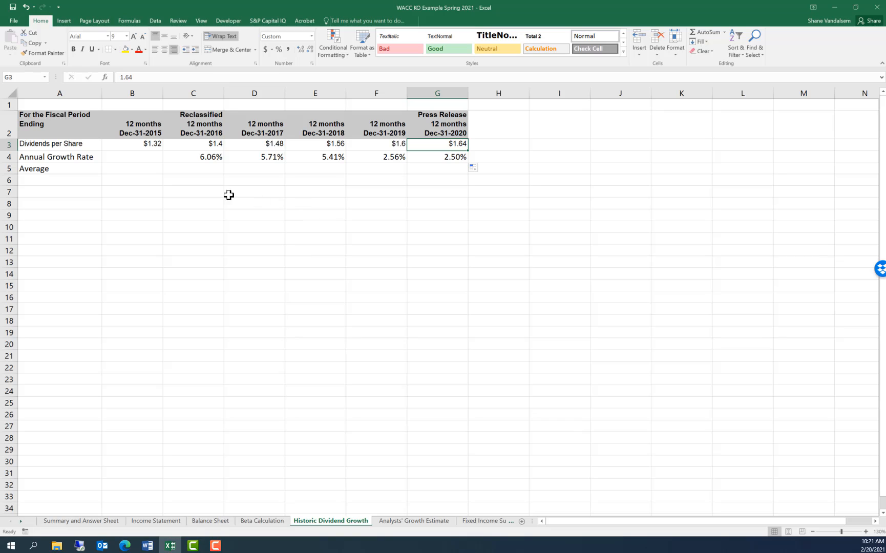
Step: Average the annual dividend growth rates in C5 with =AVERAGE(C4:G4)
click(198, 168)
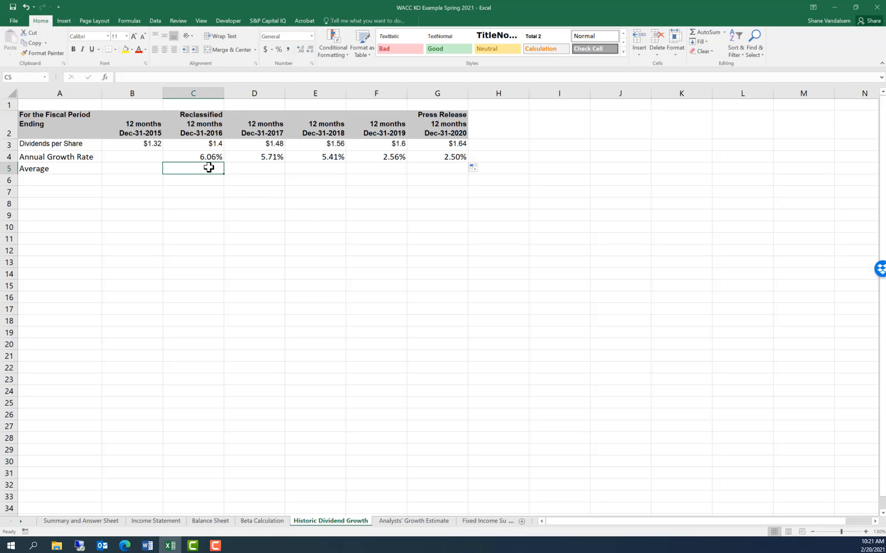
text(=ave)
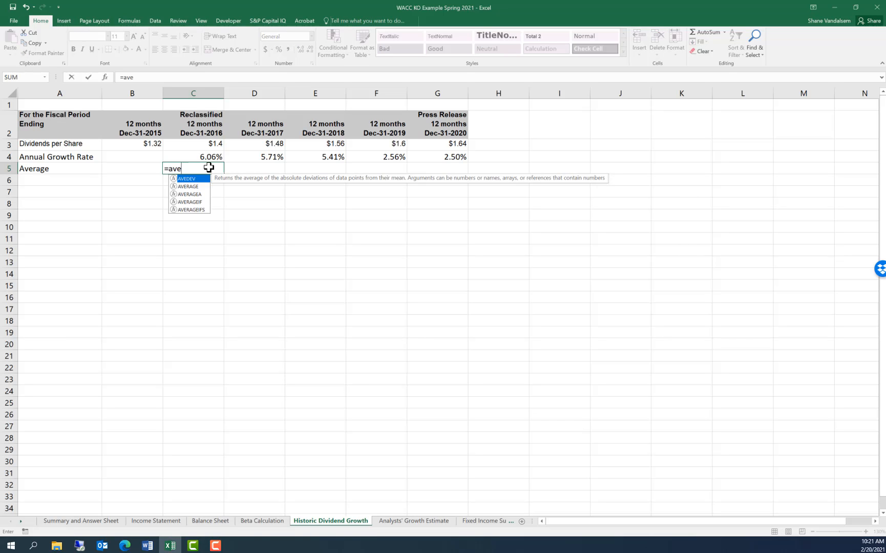
text(rage()
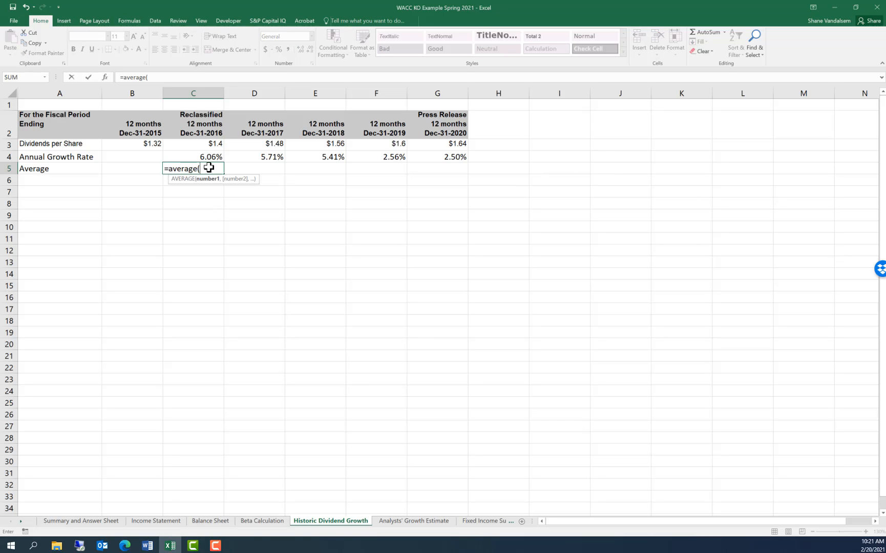
key(Up)
key(shift+Right)
key(shift+Right)
key(shift+Right)
key(shift+Right)
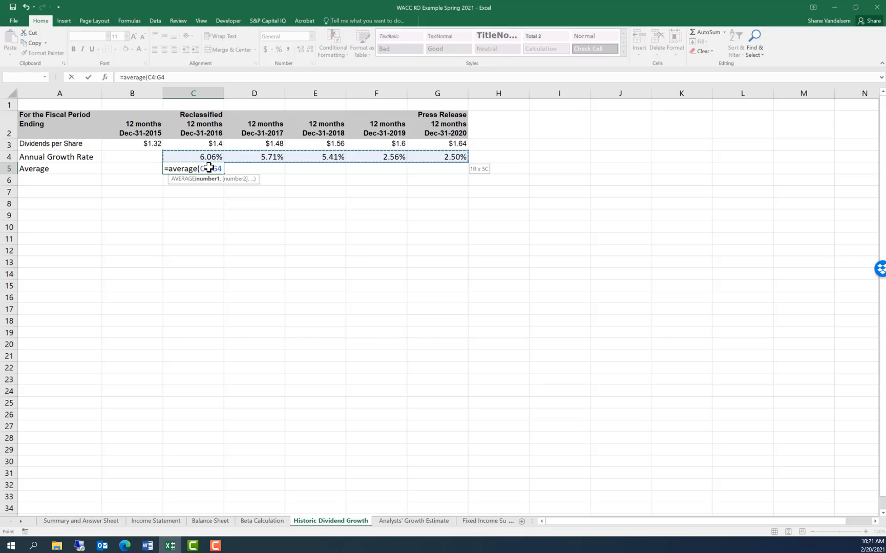
key(Return)
click(209, 168)
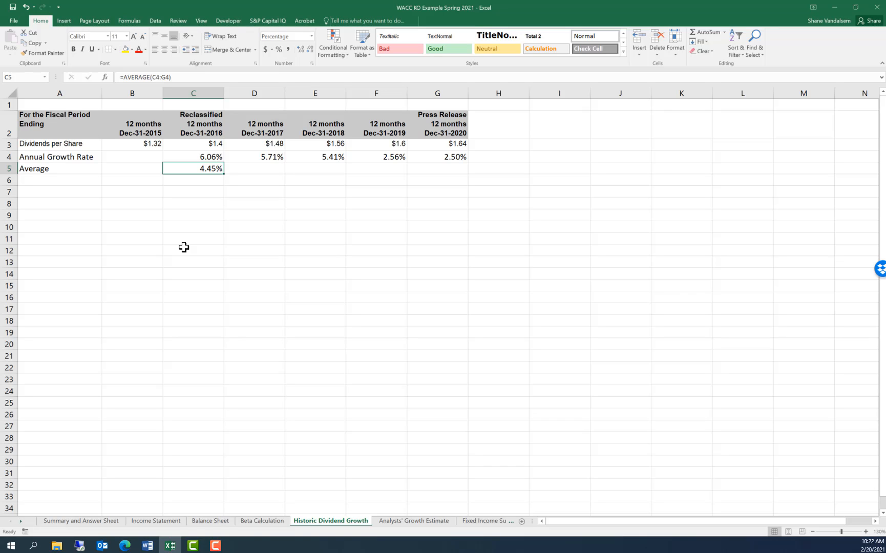
click(217, 296)
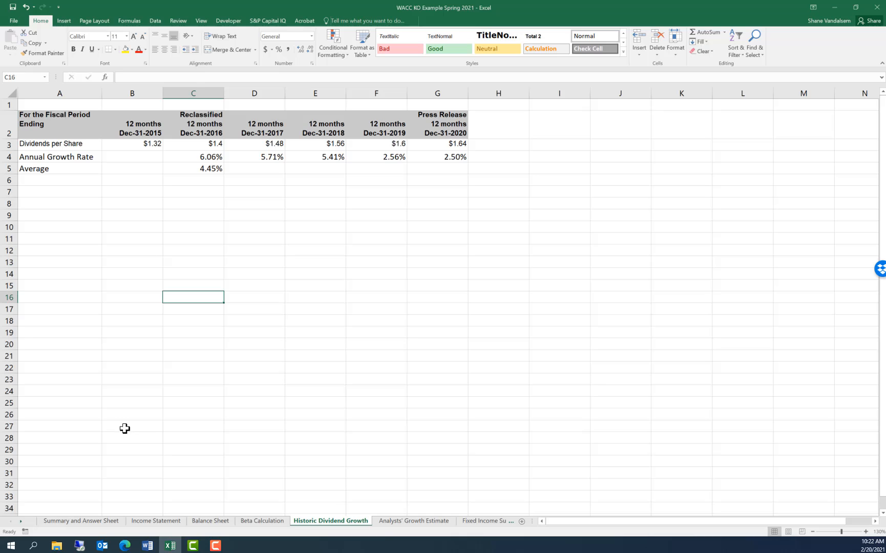
Step: Link Historic Dividend Growth in B12 of the Summary and Answer Sheet to the average in C5 of the Historic Dividend Growth sheet
click(94, 523)
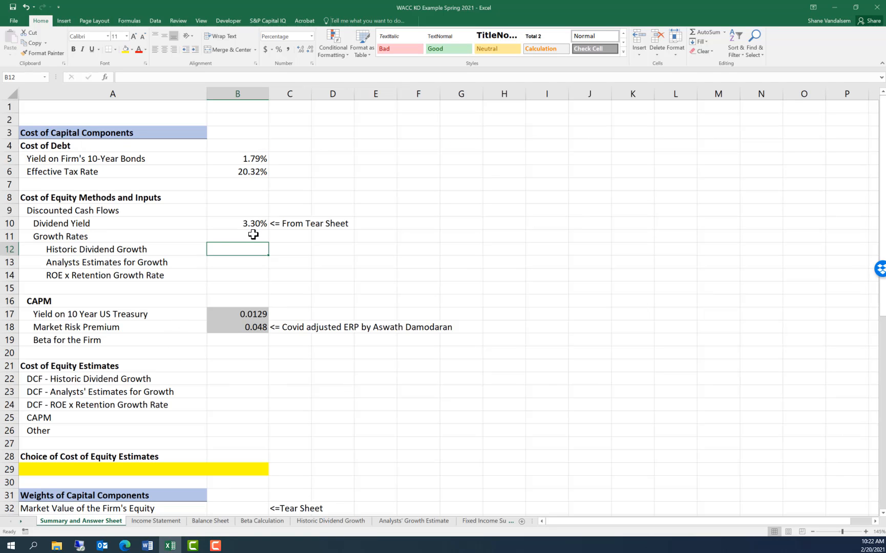
text(=)
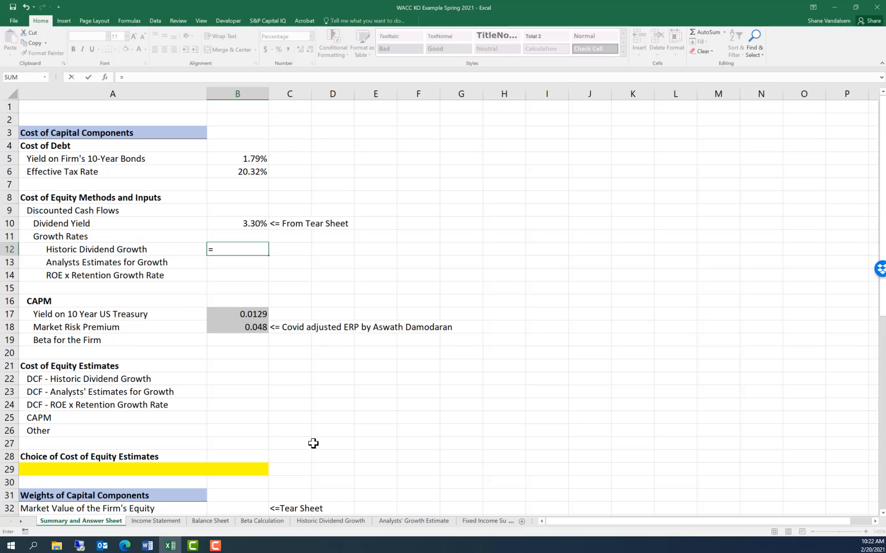
click(342, 522)
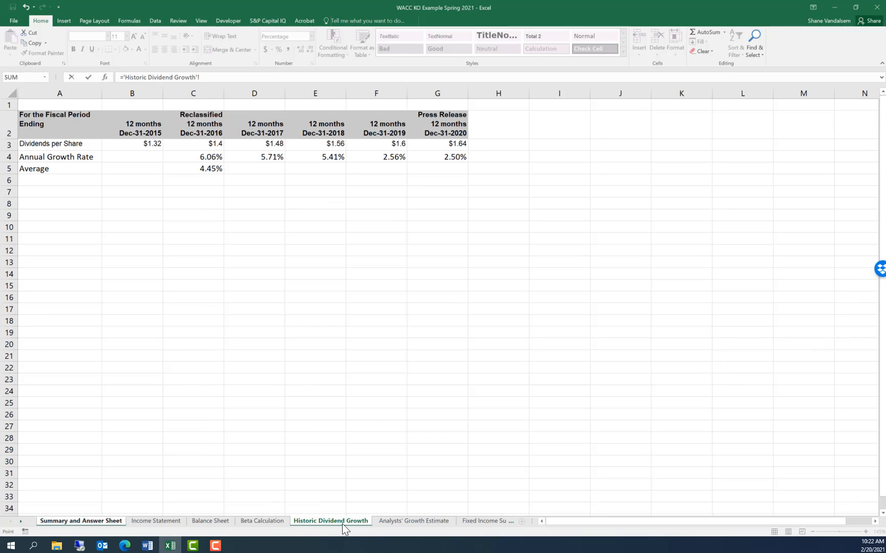
click(207, 168)
key(Return)
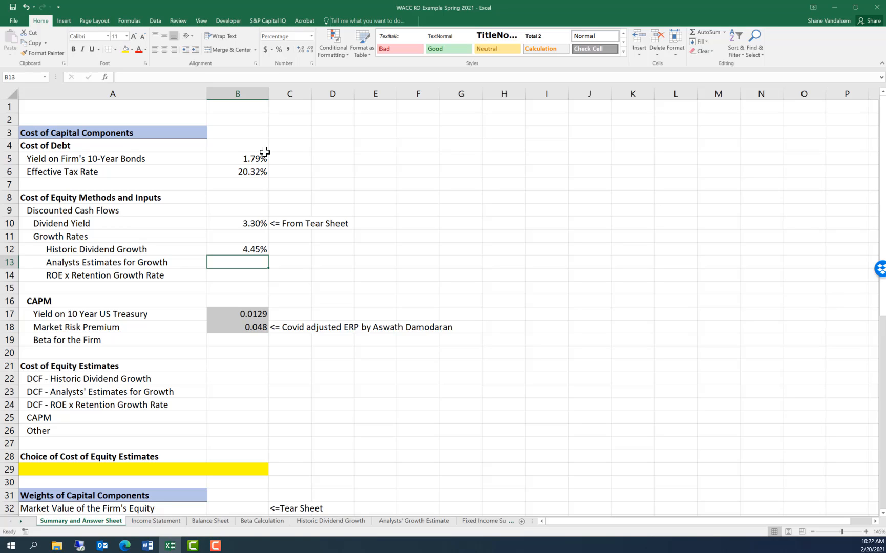
Step: Link Analysts Estimates for Growth in B13 to the median LT Growth, C12, on the Analysts' Growth Estimate sheet
text(=)
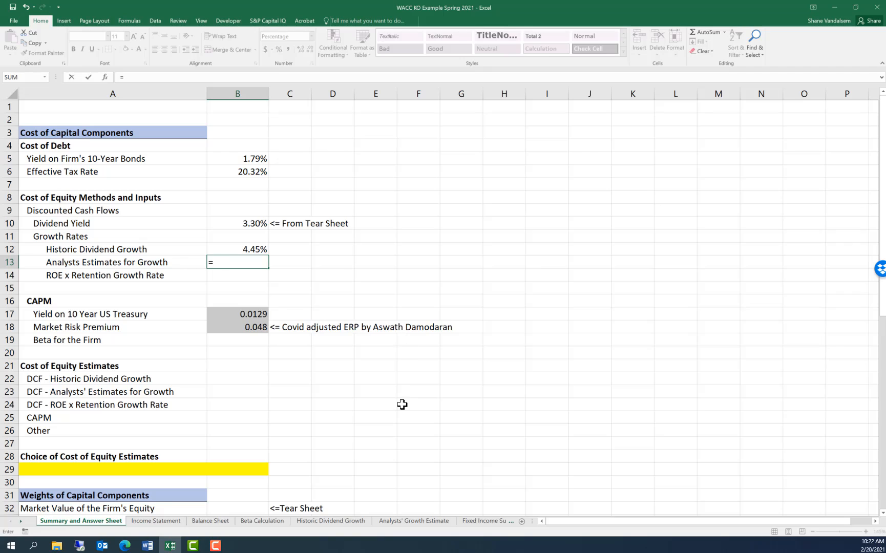
click(407, 522)
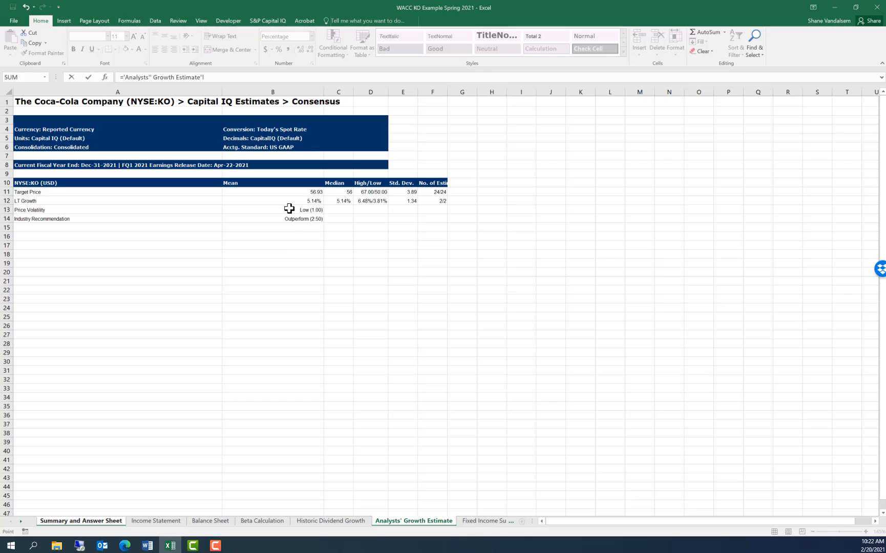
click(342, 203)
key(Return)
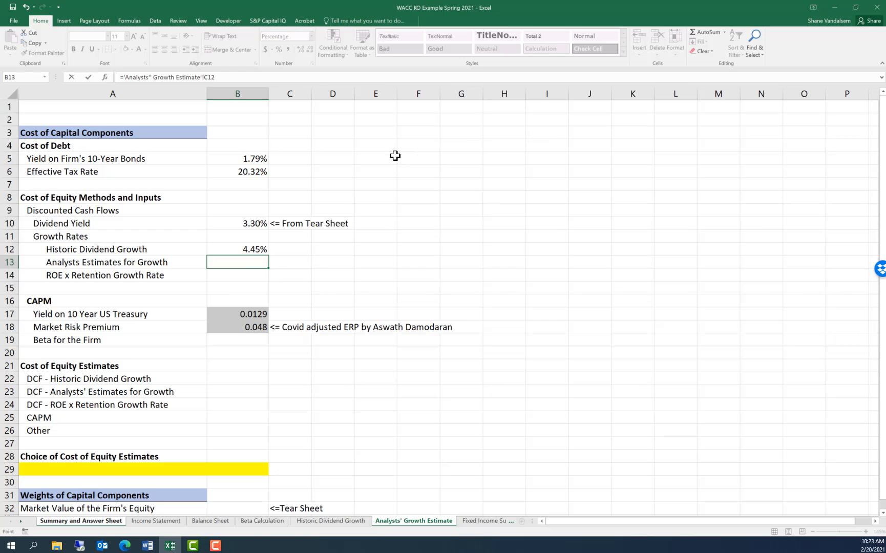
key(Up)
key(Up)
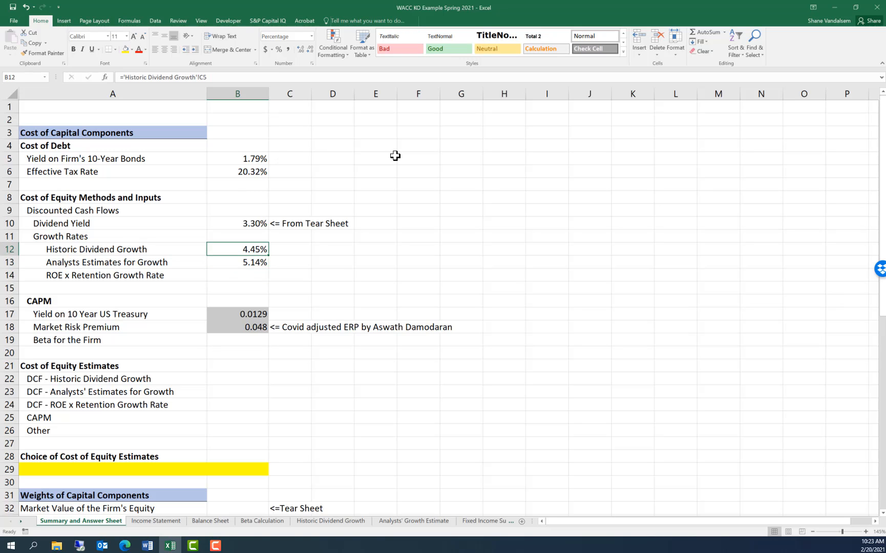
Step: Add the note "AKA the sustainable growth rate" in C14, beside the ROE x Retention Growth Rate row
key(Down)
key(Down)
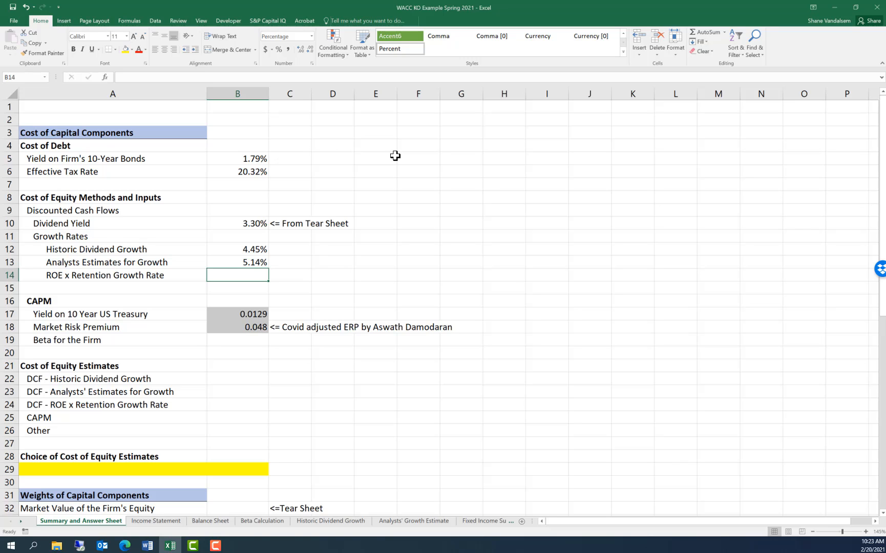
key(Right)
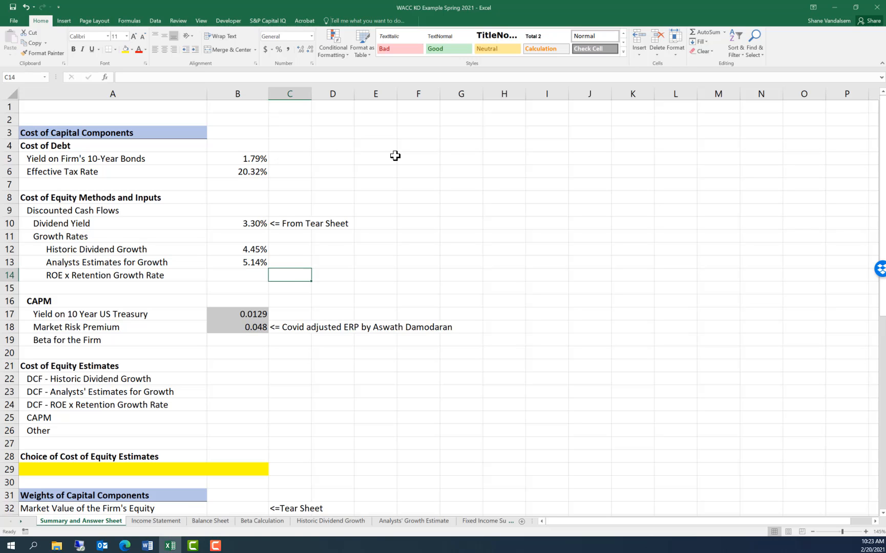
text(AKA)
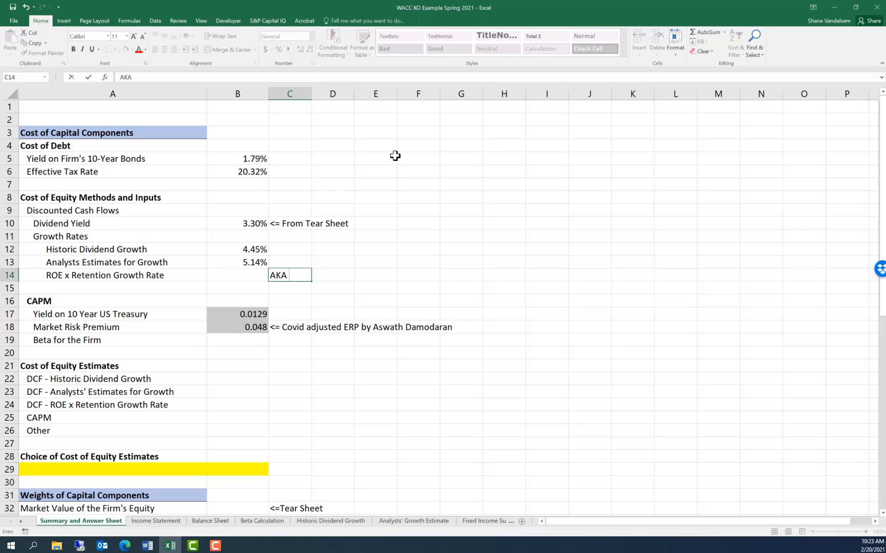
text( the sustainable growth rate)
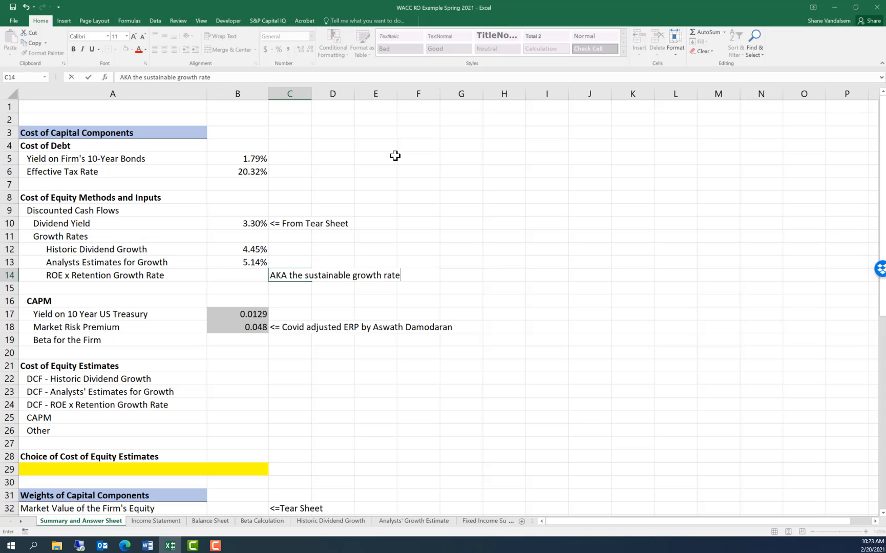
key(Return)
Step: Begin the B14 formula with return on equity, dividing 2020 Net Income ('Income Statement'!G61) by 2020 Total Equity ('Balance Sheet'!G70) inside parentheses
key(Left)
key(Up)
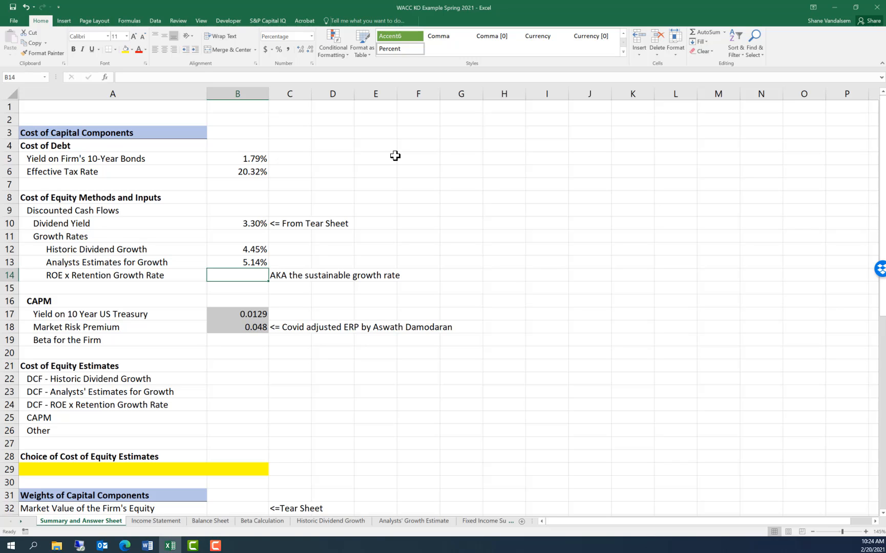
text(=)
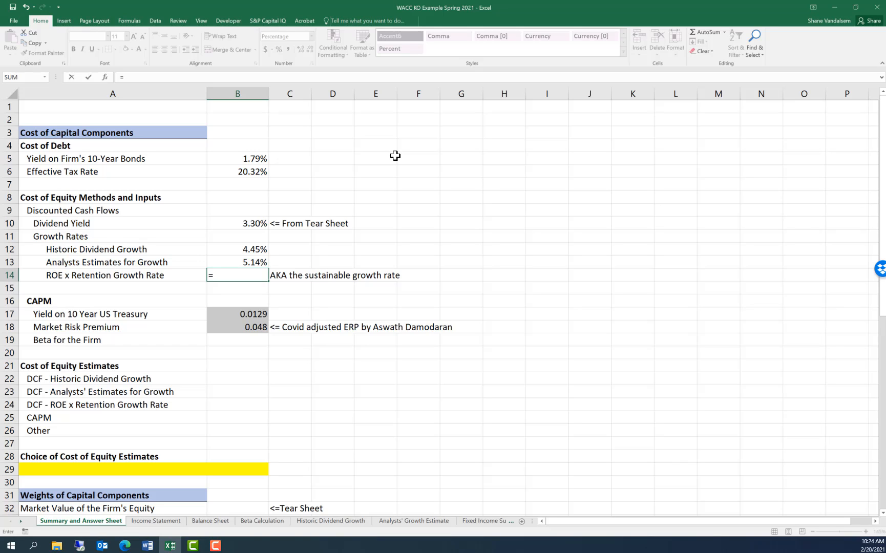
text(()
click(166, 521)
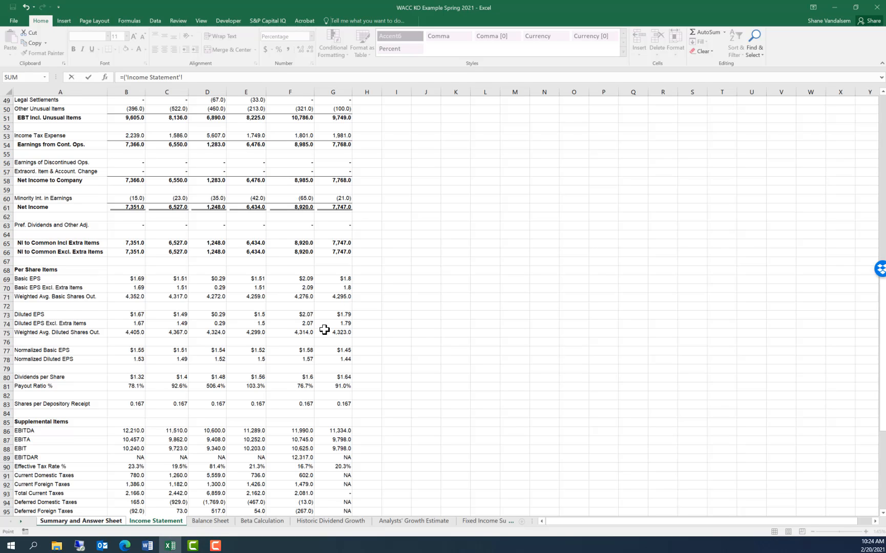
click(341, 206)
text(/)
click(210, 523)
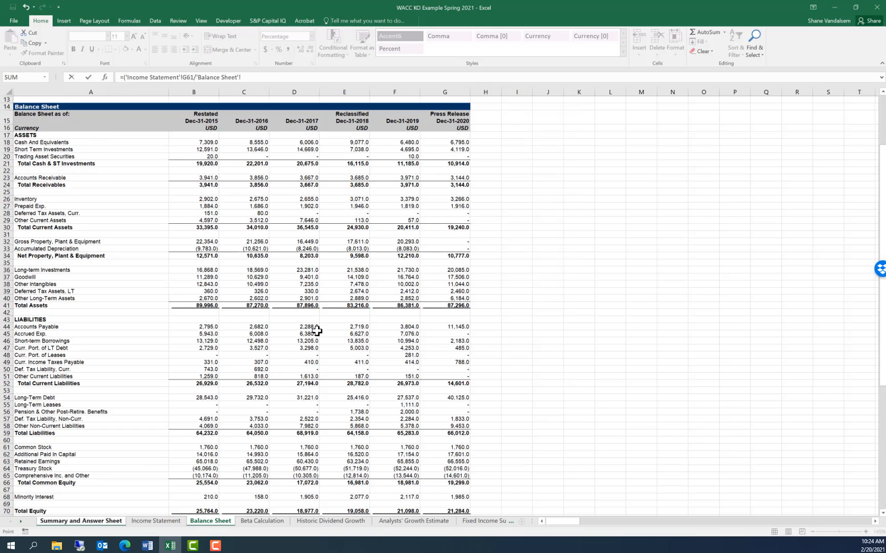
scroll(360, 282, down, 6)
scroll(360, 282, down, 2)
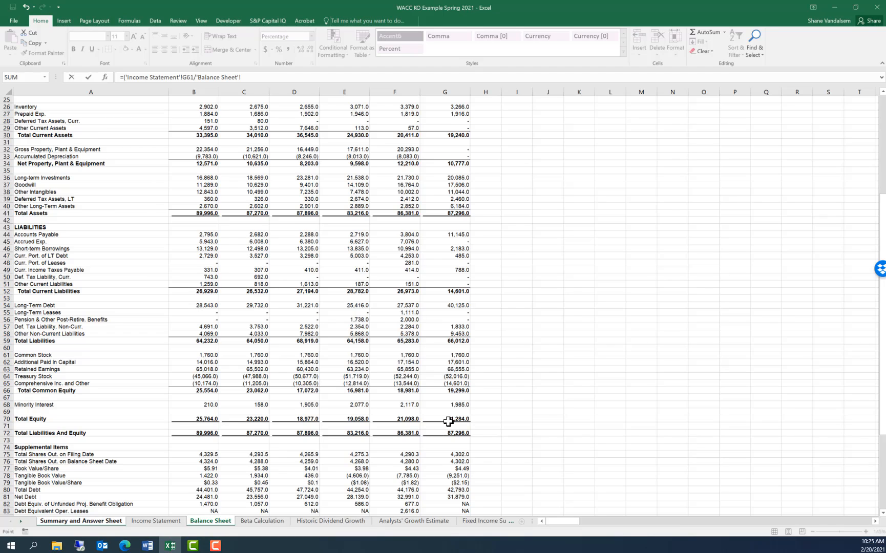
click(451, 420)
Step: Complete the B14 formula by multiplying return on equity by the retention rate, (1-'Income Statement'!G81), using the 2020 Payout Ratio
text()*(1-)
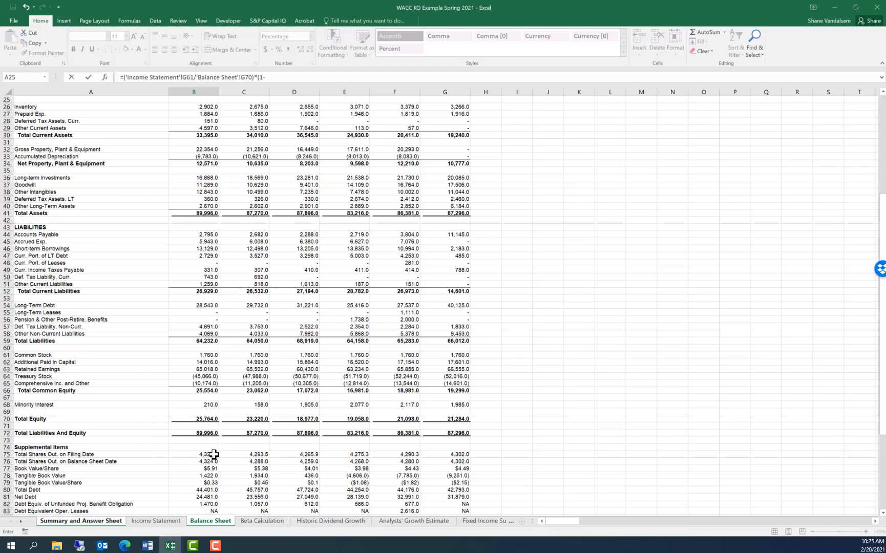
click(144, 522)
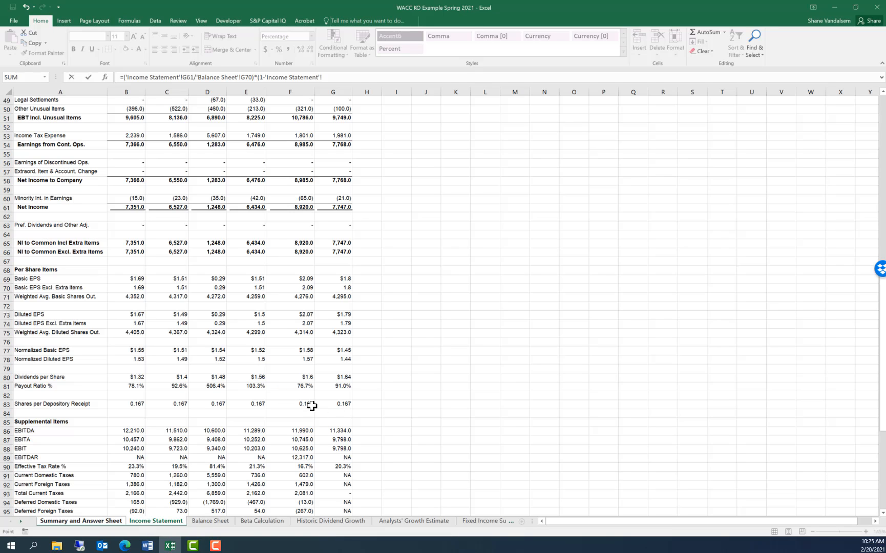
click(340, 385)
click(362, 77)
key(Return)
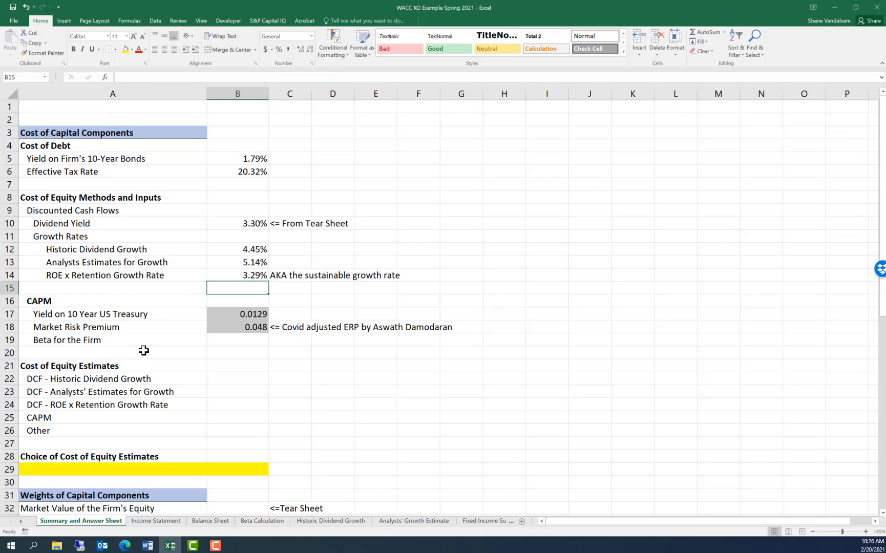
Step: Review and compare the three growth rate inputs in B12 through B14 and their source formulas
key(Up)
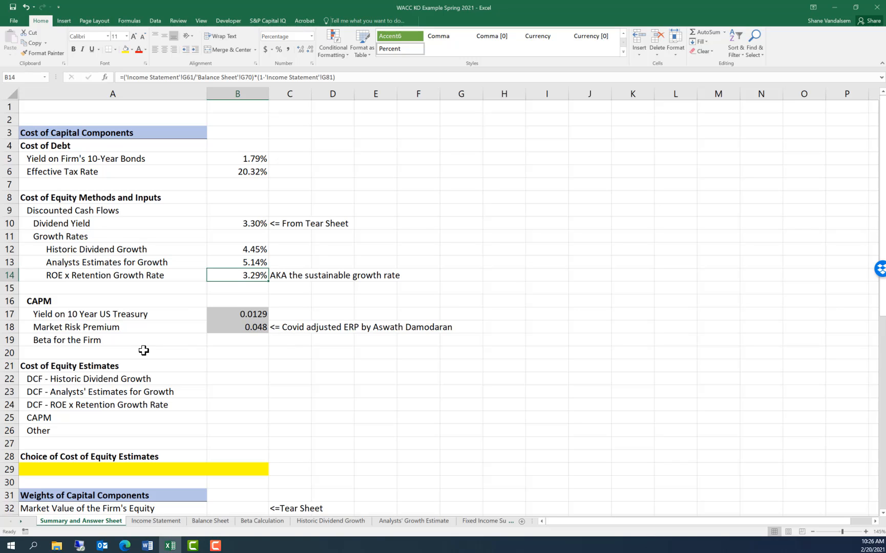
key(Up)
key(Up)
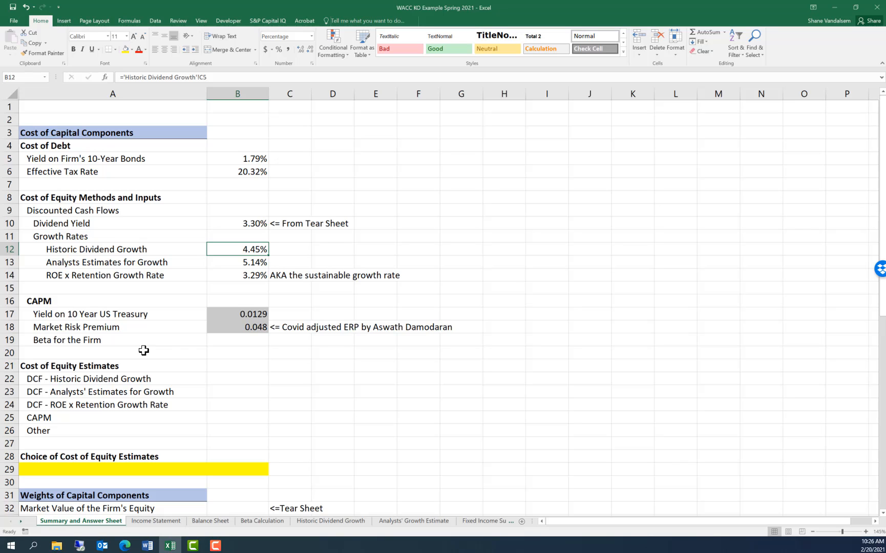
key(Down)
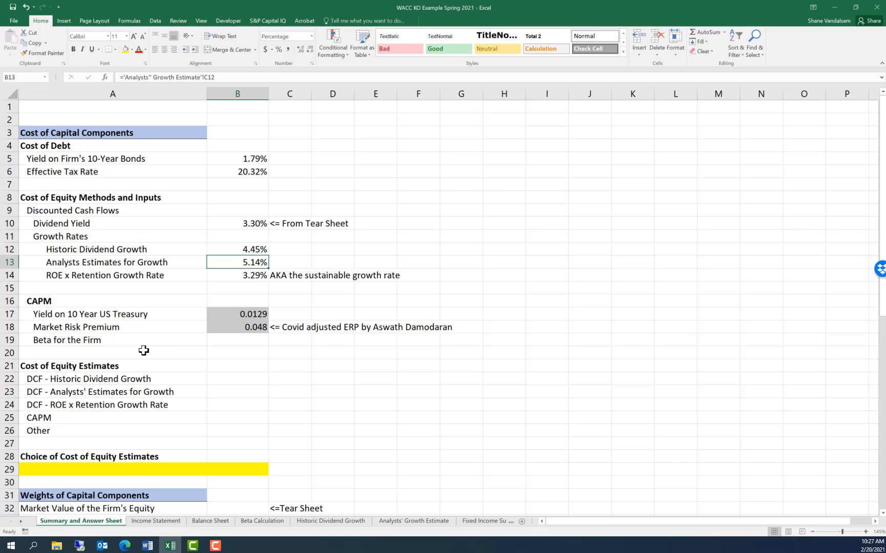
key(Down)
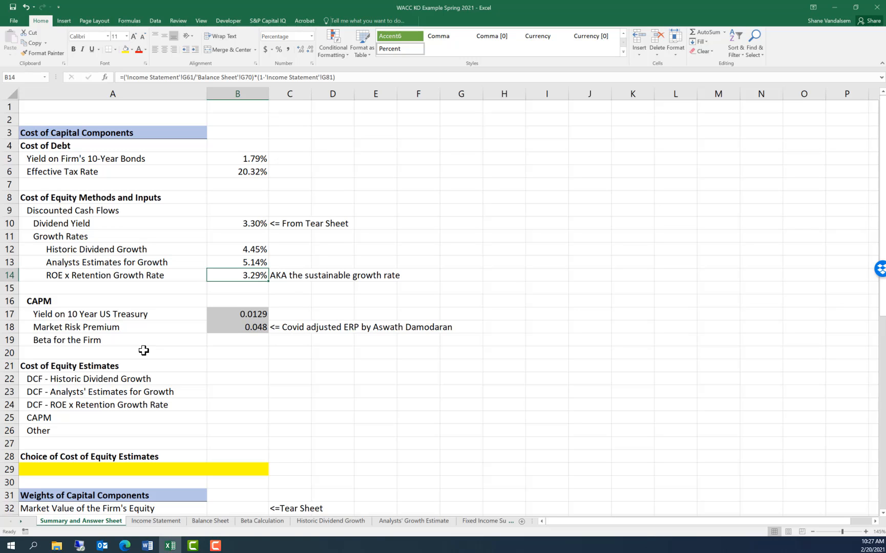
key(Down)
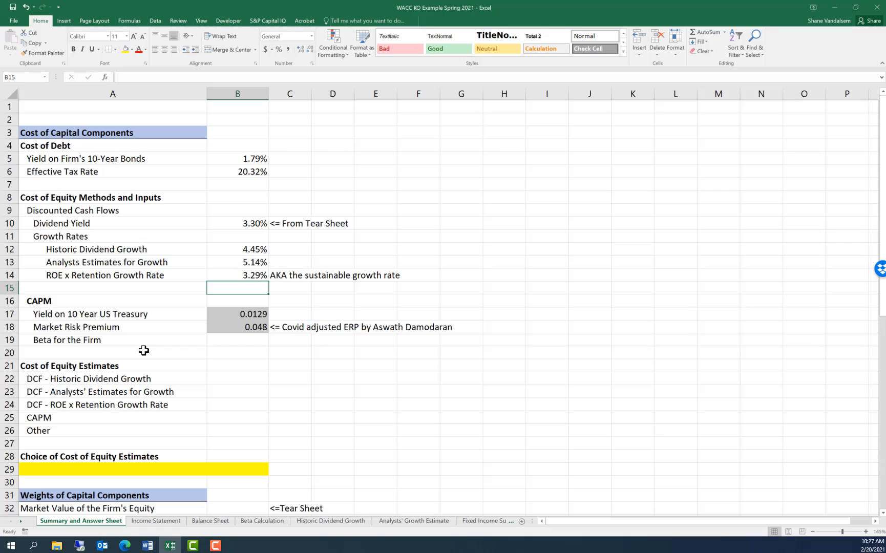
key(Up)
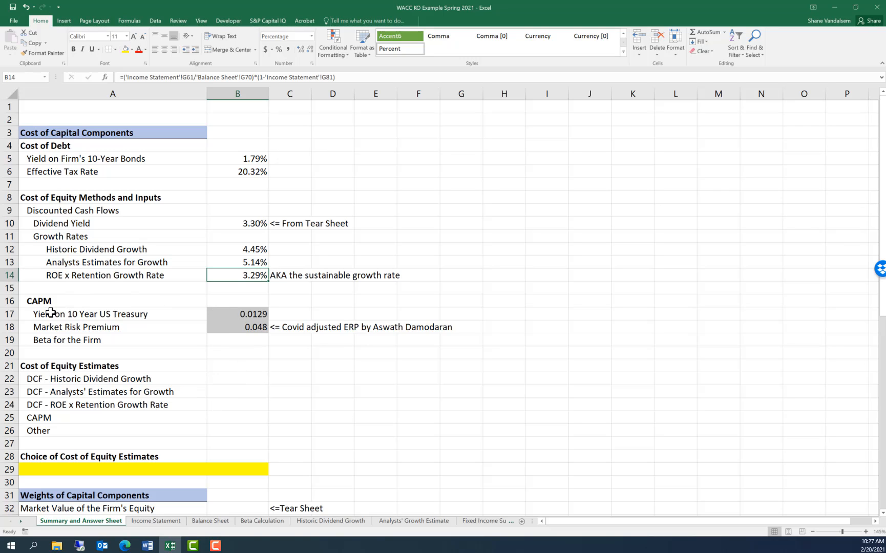
Step: Select the Beta for the Firm cell, B19, and go to the Beta Calculation sheet
click(262, 341)
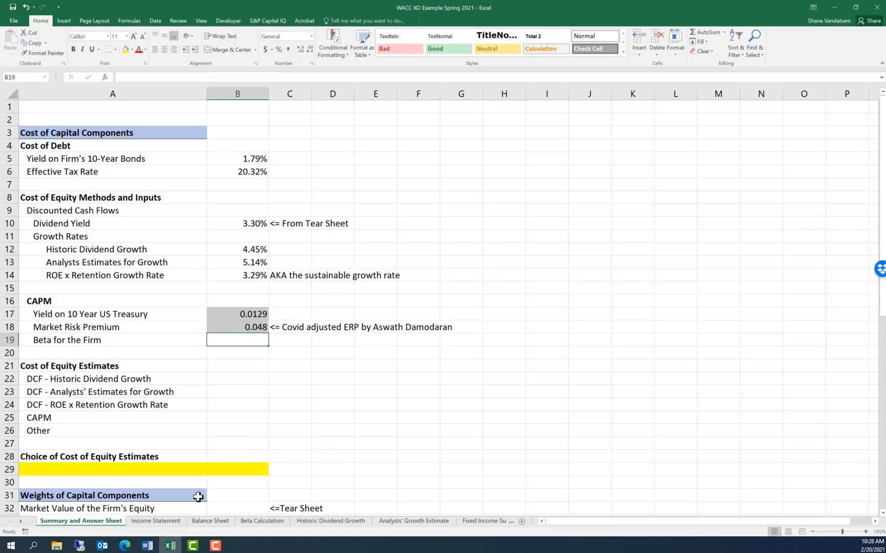
click(255, 525)
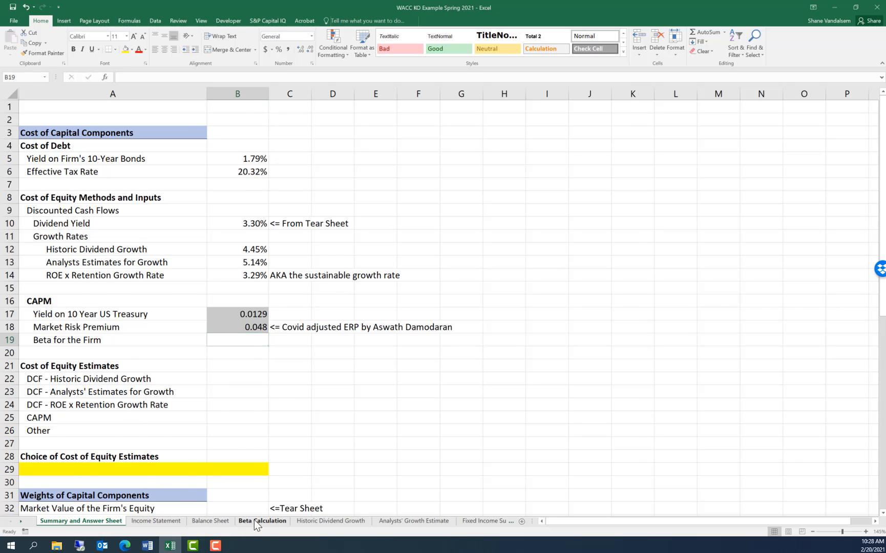
click(285, 337)
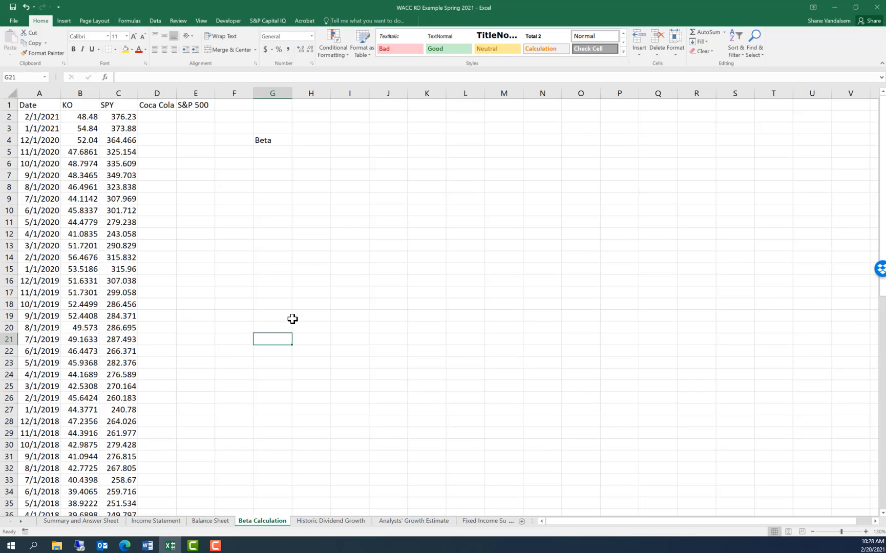
Step: Review the monthly KO and SPY adjusted closing prices and their date range in columns A through C
click(81, 162)
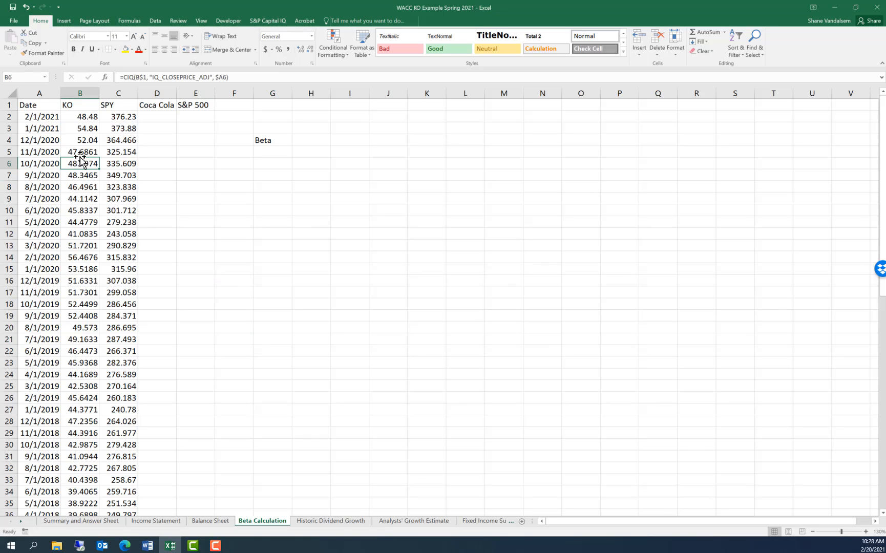
click(91, 117)
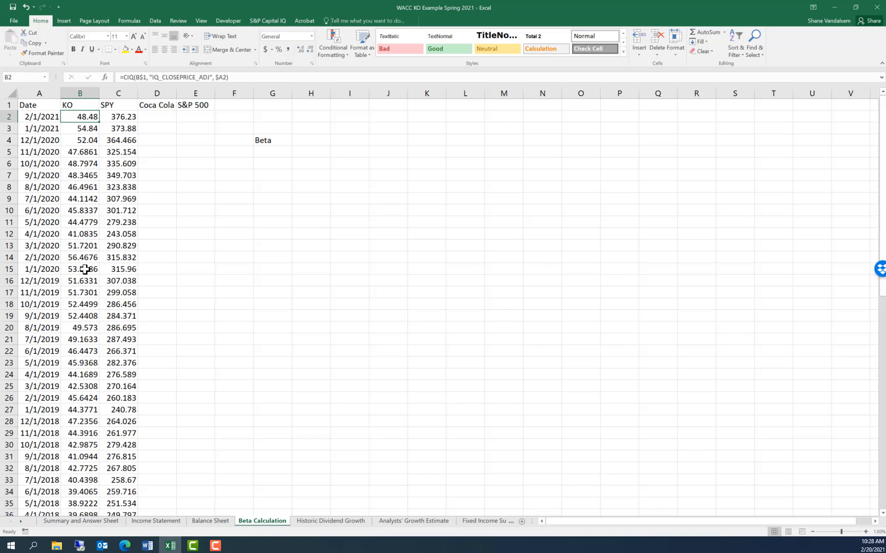
scroll(85, 353, down, 1)
scroll(119, 255, up, 1)
scroll(88, 263, down, 3)
scroll(88, 263, down, 11)
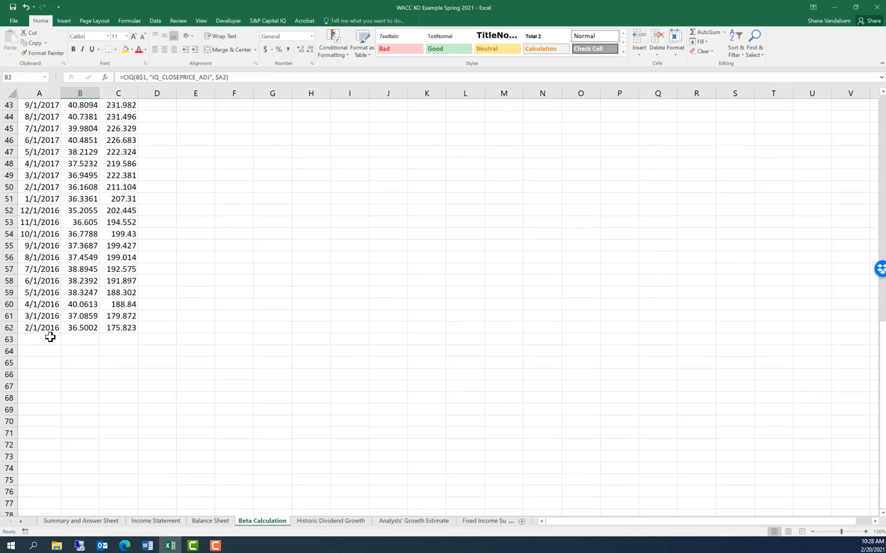
scroll(84, 353, up, 14)
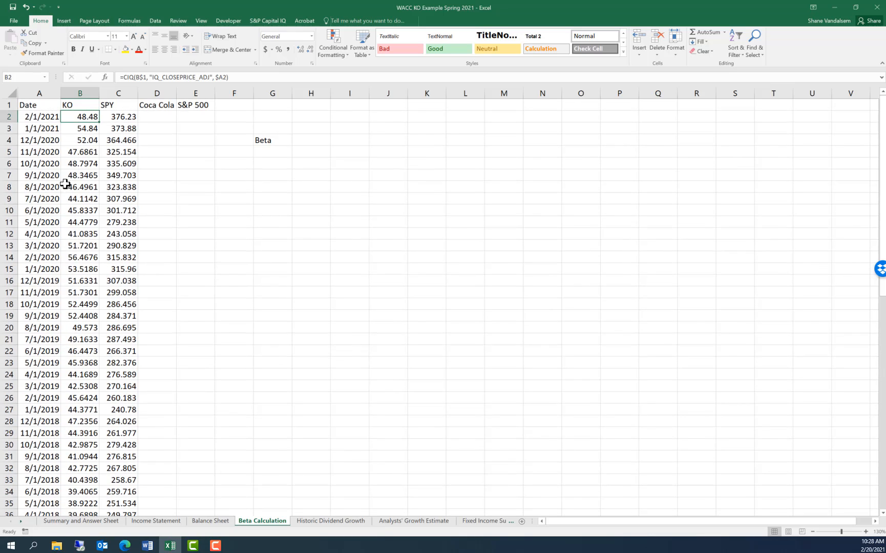
Step: Enter =LN(B2/B3) in D2 to calculate Coca-Cola's latest monthly log return
click(148, 118)
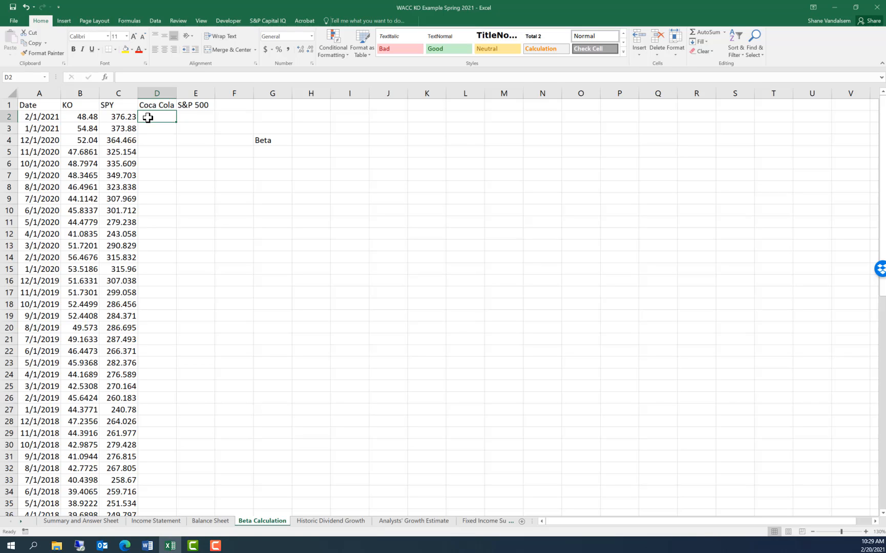
text(=)
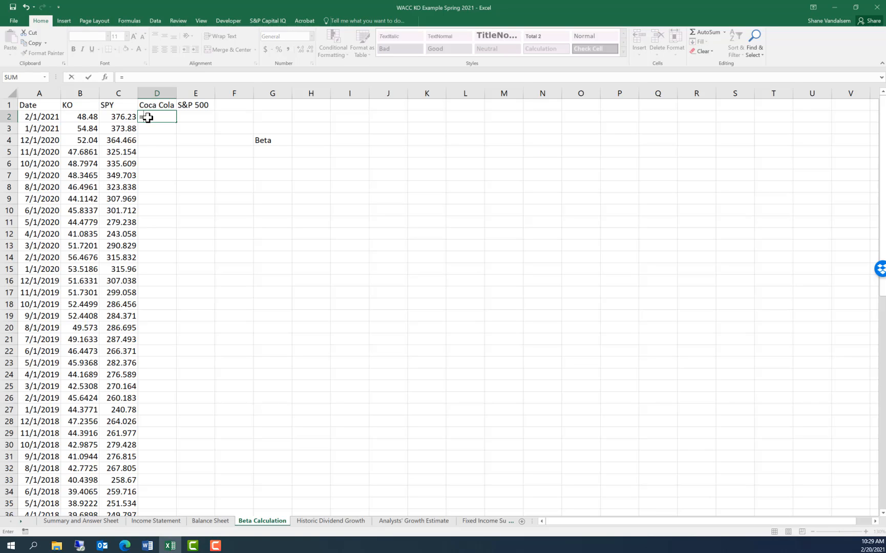
text(ln()
key(Left)
key(Left)
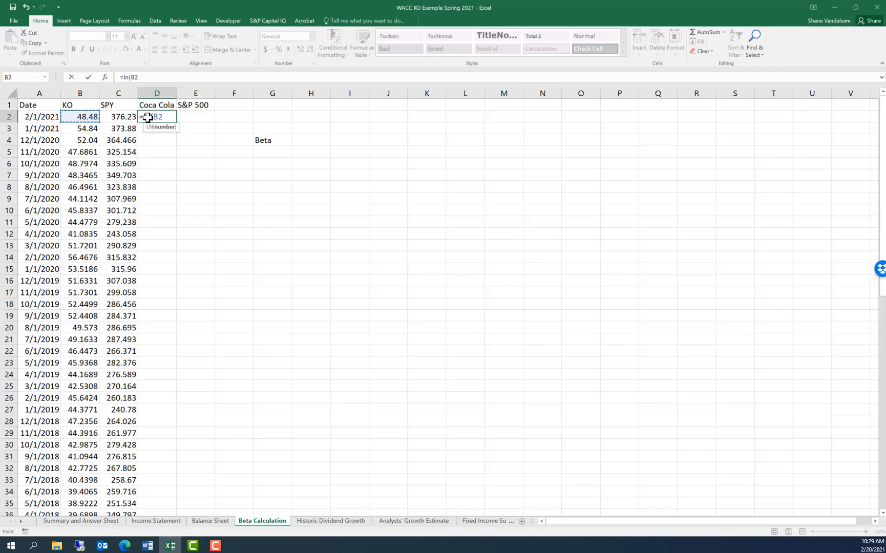
text(/)
key(Down)
key(Left)
key(Left)
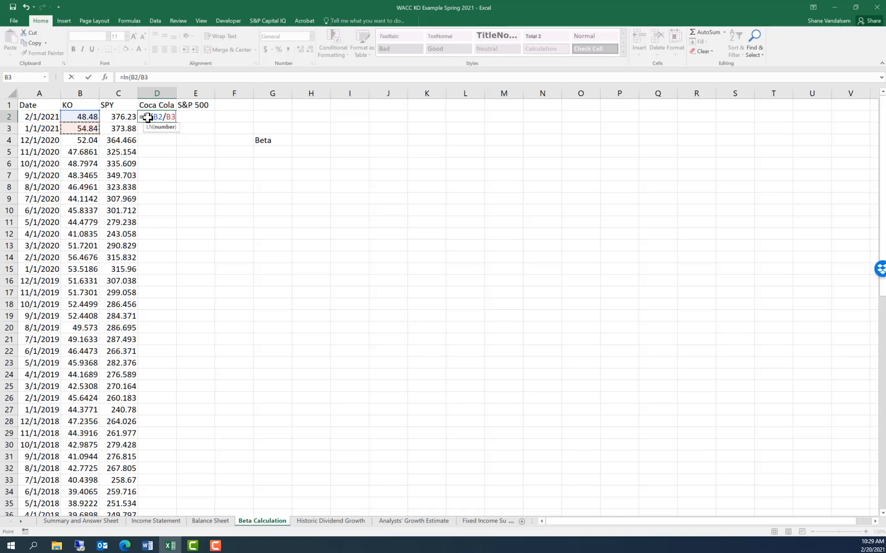
text())
key(ctrl+Return)
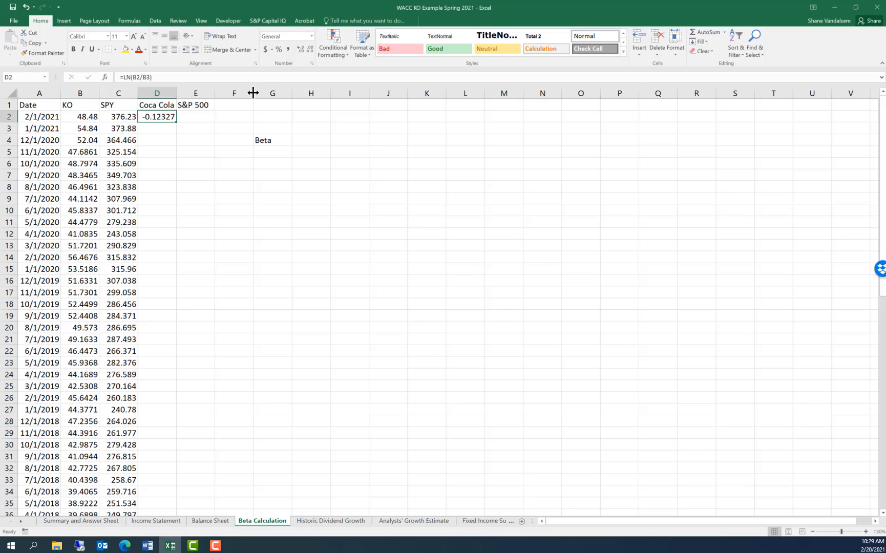
Step: Format the Coca-Cola return in D2 as a percentage with two decimal places
click(278, 49)
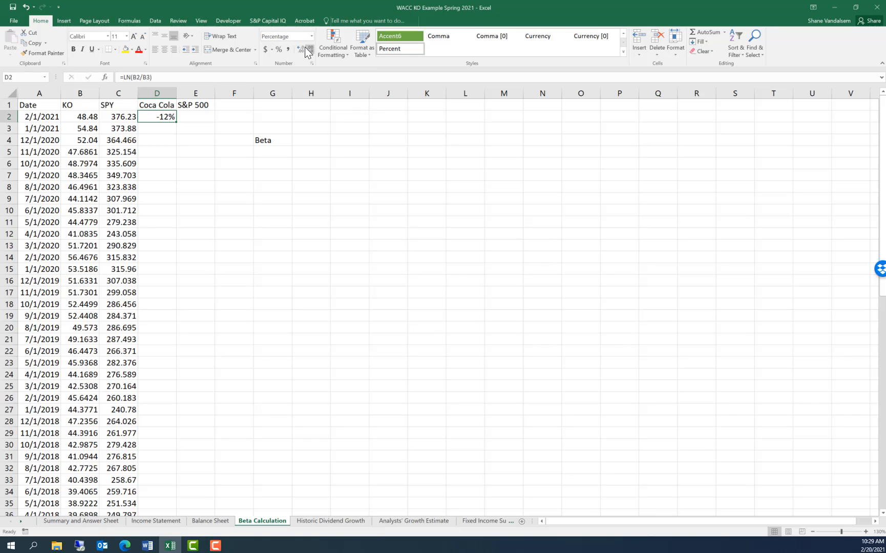
click(302, 50)
click(301, 50)
Step: Fill the return formula from D2 across to the S&P 500 column and down both columns through row 61
drag(177, 124, 177, 122)
drag(177, 124, 209, 158)
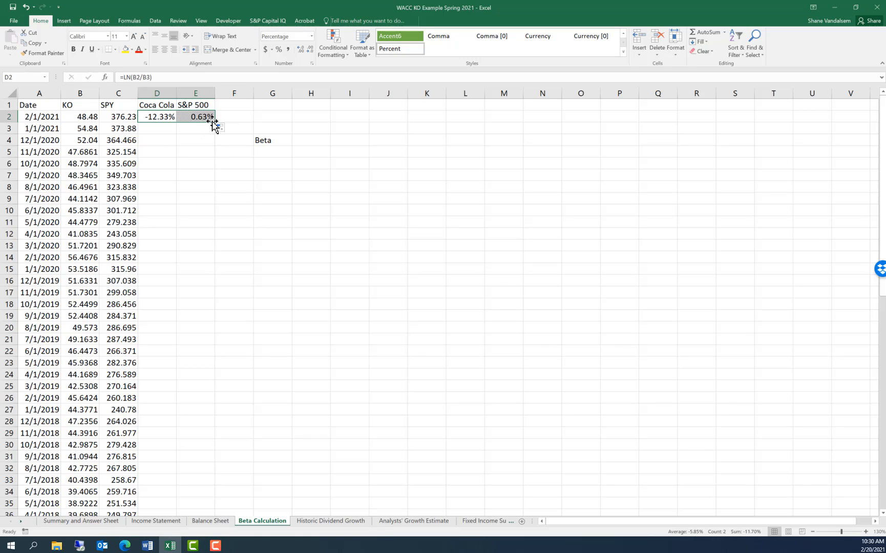
drag(214, 121, 179, 474)
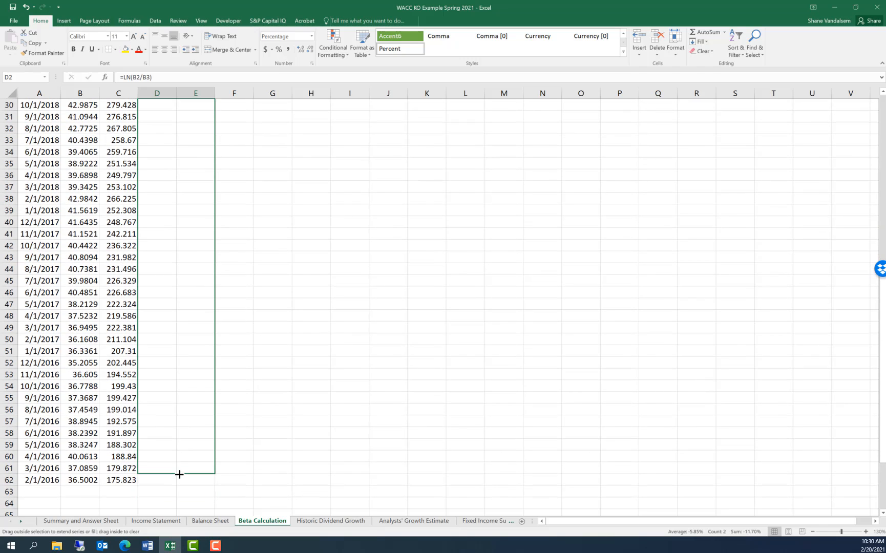
drag(179, 474, 178, 474)
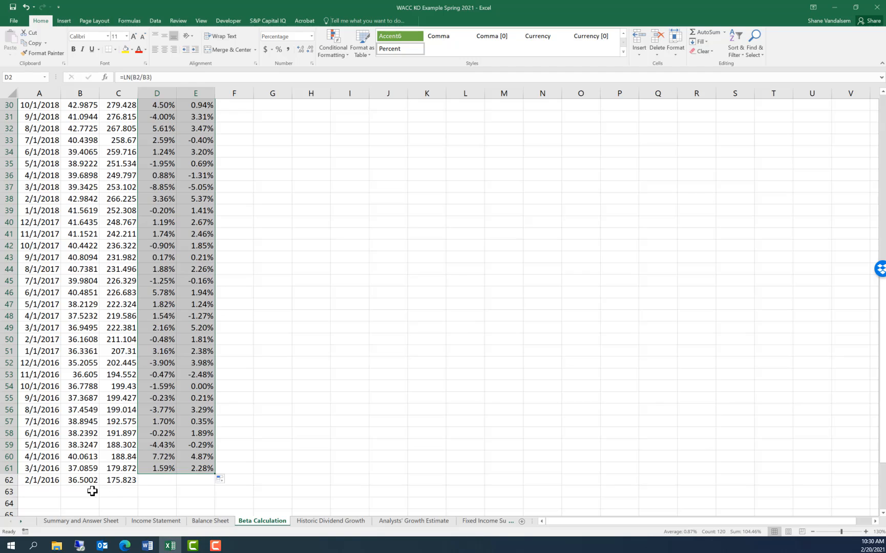
Step: Review the filled Coca-Cola and S&P 500 returns, checking the last row and the 4/1/2020 formulas in D12 and E12
click(148, 483)
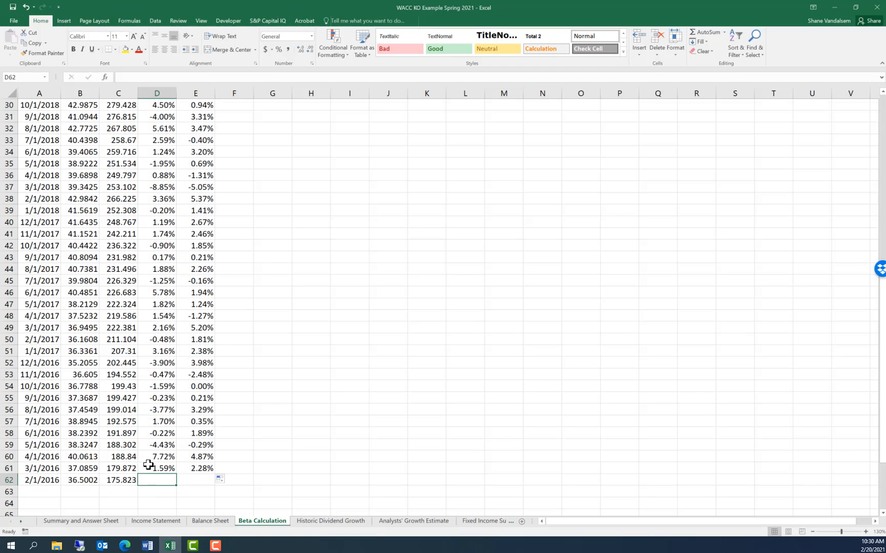
scroll(150, 463, up, 7)
scroll(151, 461, up, 3)
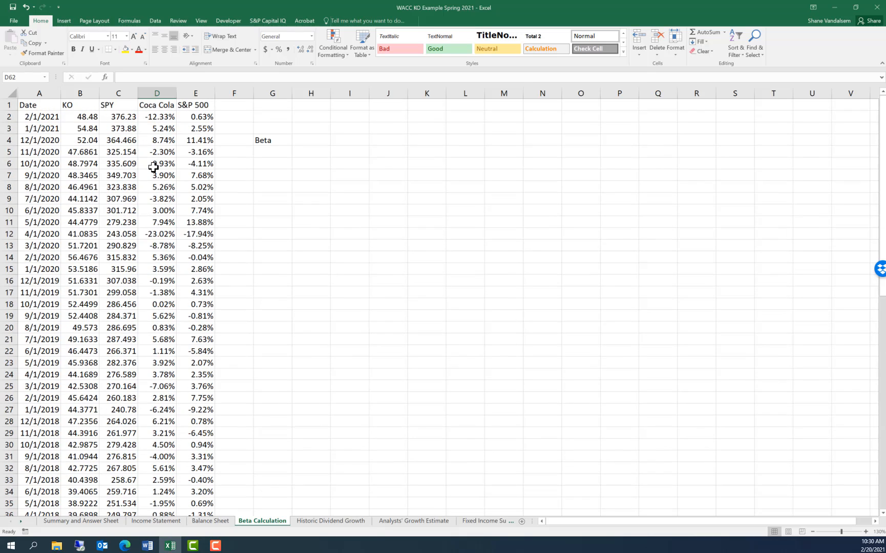
scroll(157, 211, down, 2)
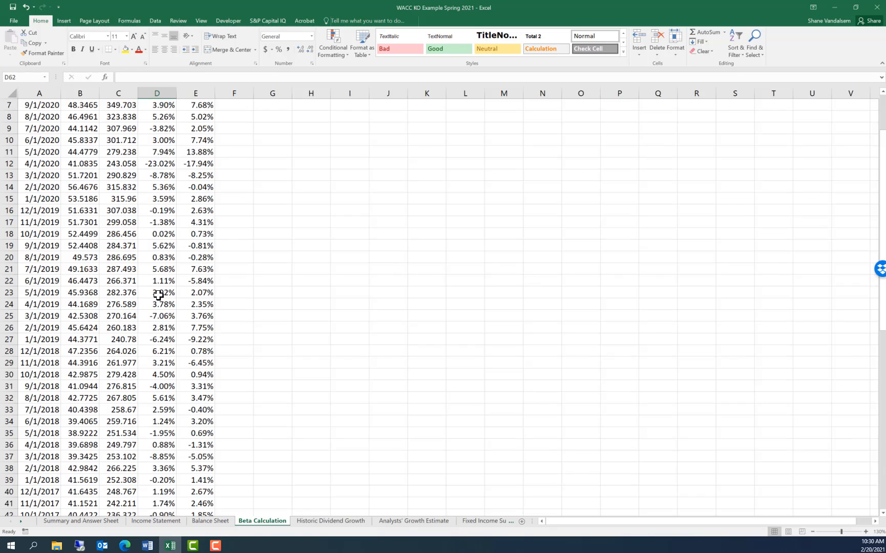
scroll(158, 295, down, 3)
scroll(167, 308, up, 4)
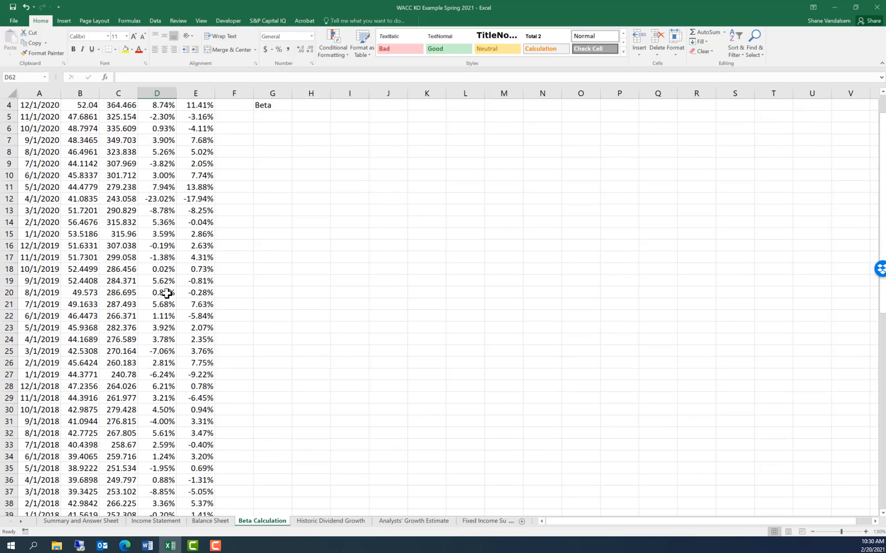
click(154, 199)
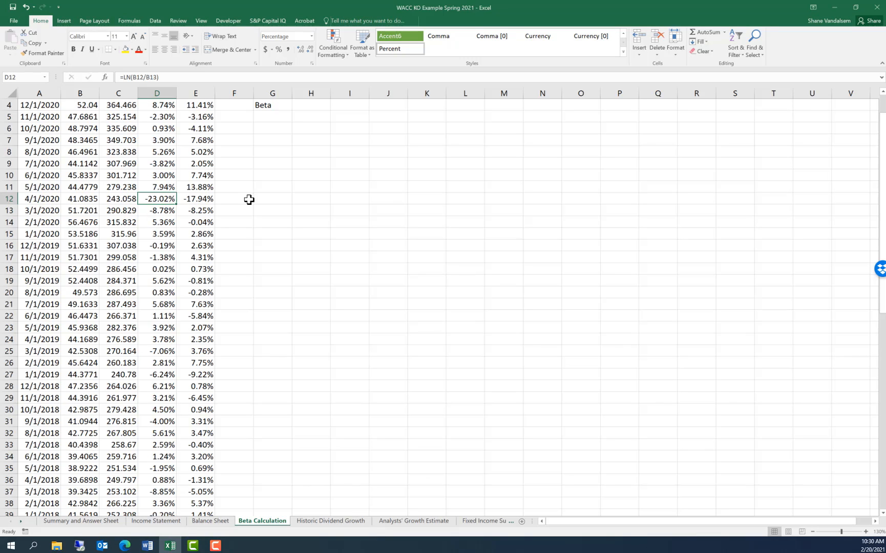
click(209, 200)
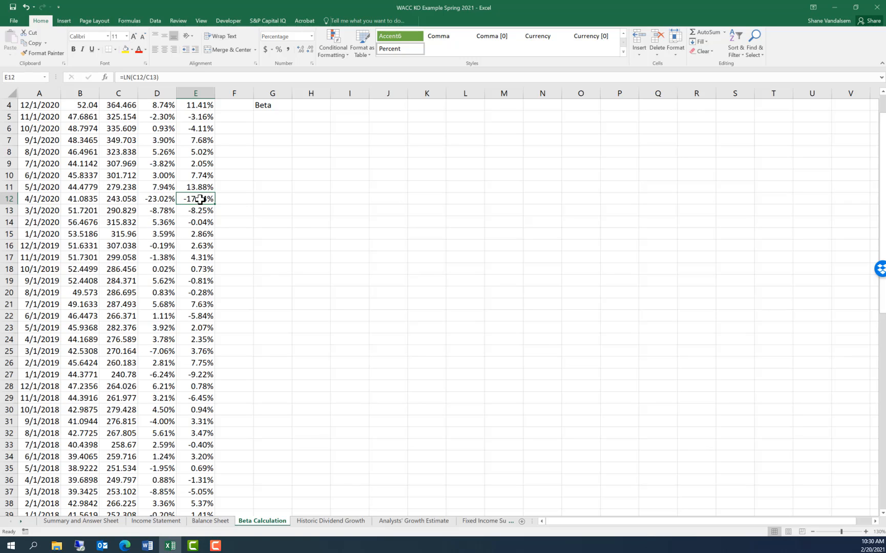
scroll(258, 254, up, 1)
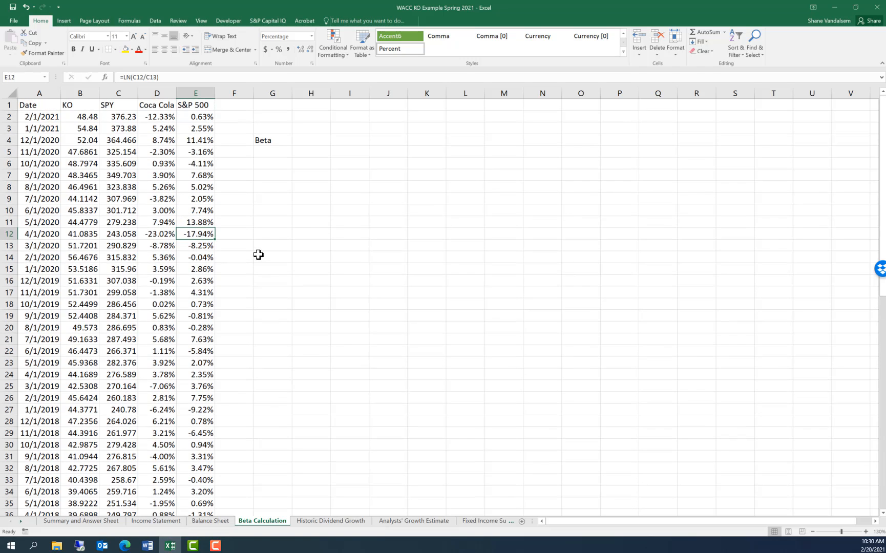
Step: Add the label "Slope-Intercept Form" in G6, two rows below the Beta label
click(304, 199)
click(313, 140)
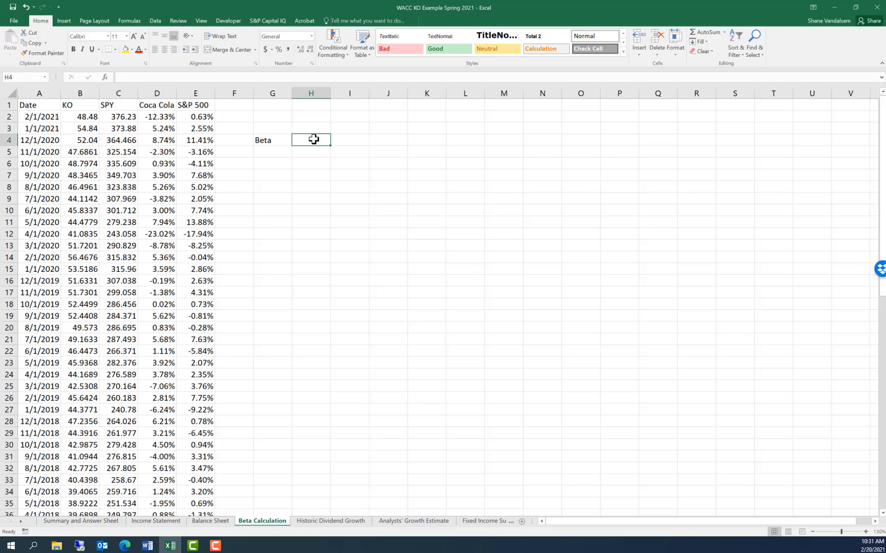
key(Return)
key(Left)
key(Down)
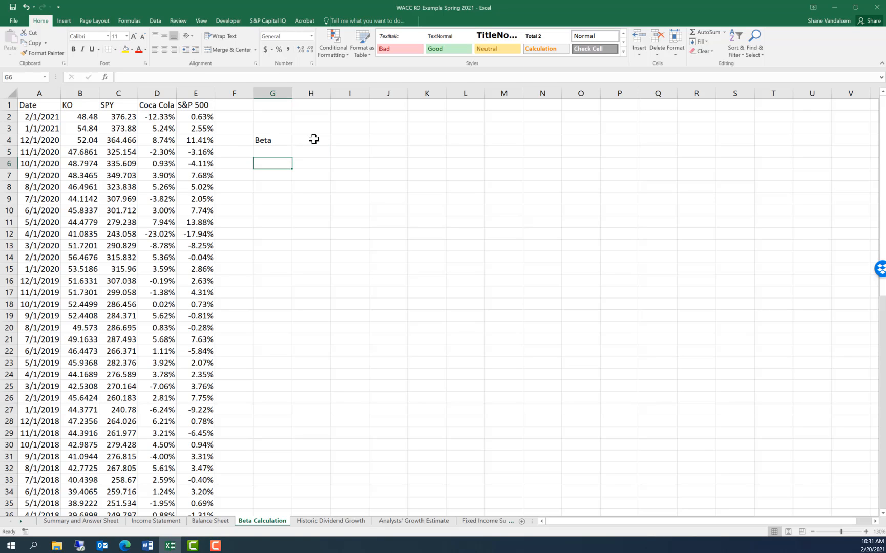
text(Slope)
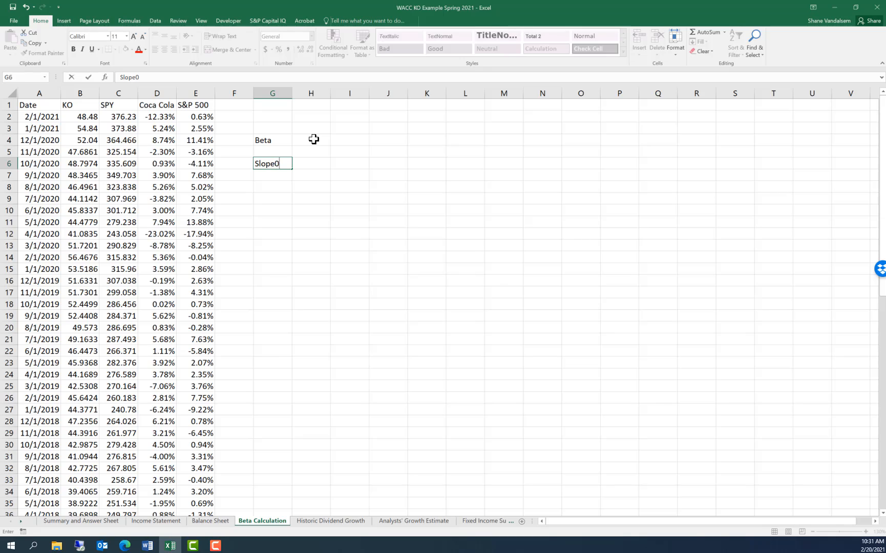
text(-INterc)
key(BackSpace)
key(BackSpace)
key(BackSpace)
key(BackSpace)
key(BackSpace)
text(ntercept form)
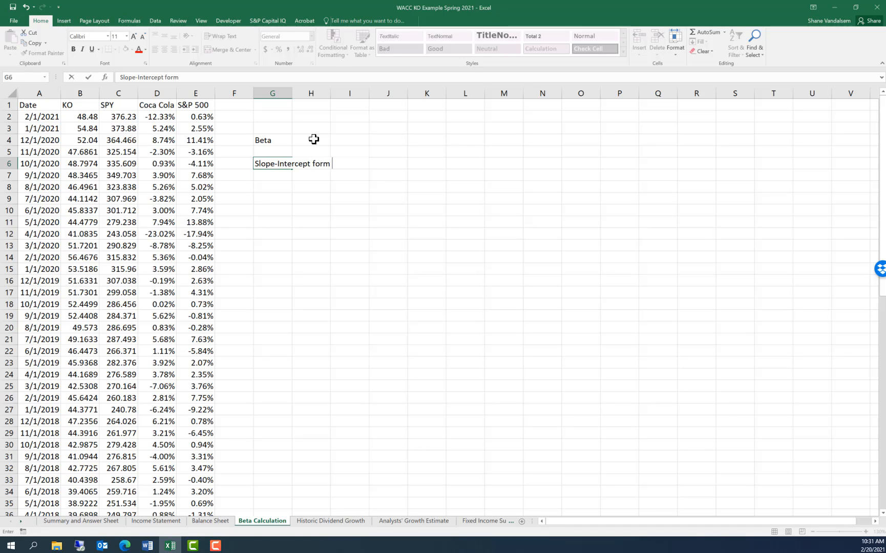
key(BackSpace)
key(BackSpace)
key(BackSpace)
key(BackSpace)
key(BackSpace)
text(FORM)
key(BackSpace)
key(BackSpace)
key(BackSpace)
text(orm)
Step: Enter the equation y=mx+b as text in J6 beside the slope-intercept label
key(Right)
key(Right)
key(Right)
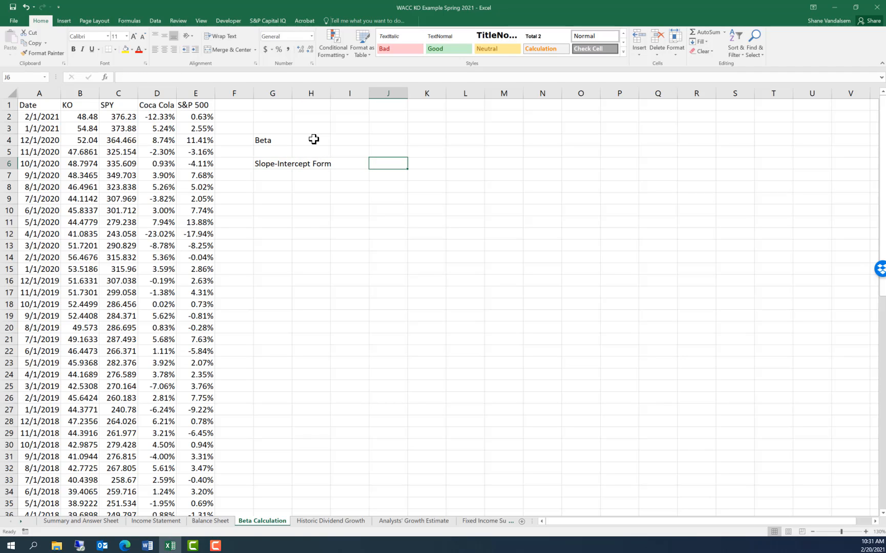
text(y=mx)
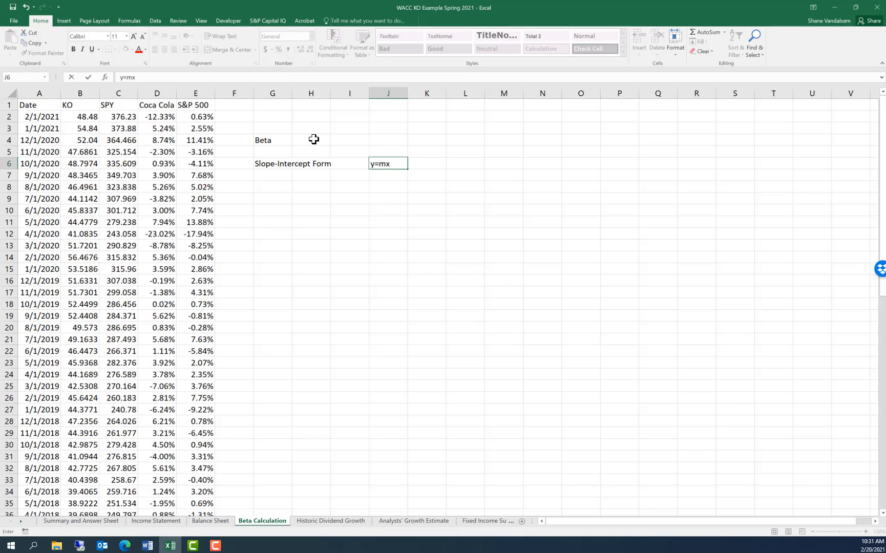
text(+b)
key(Return)
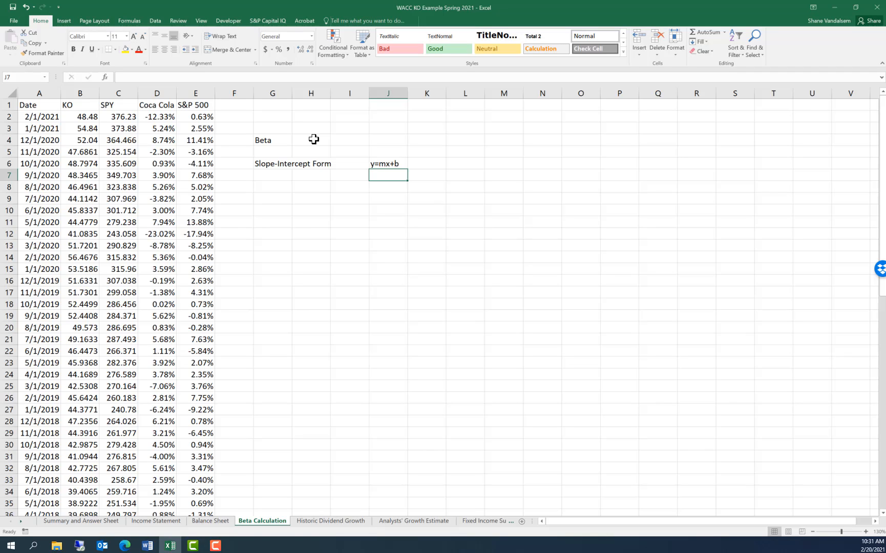
Step: Calculate Beta in H4 with =SLOPE(D2:D61,E2:E61), using Coca-Cola returns as known y values and S&P 500 returns as known x values
key(Up)
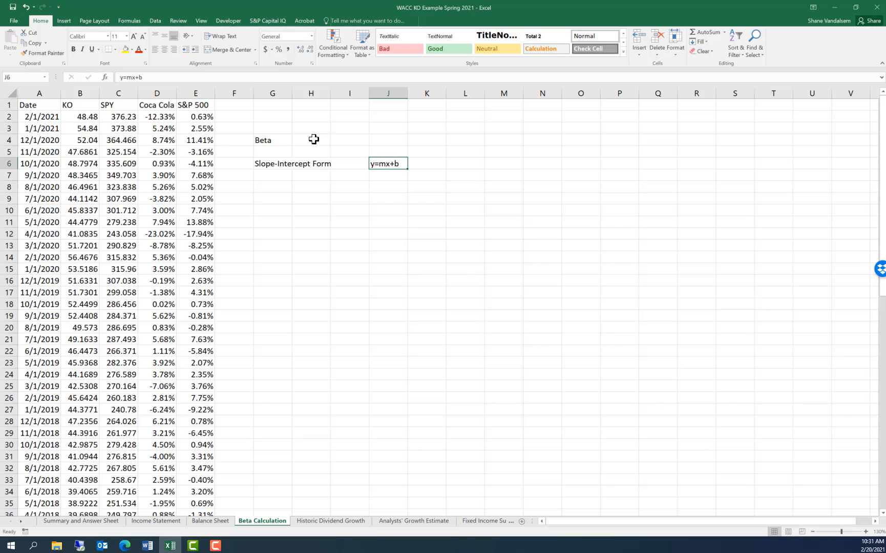
key(Left)
key(Up)
key(Left)
key(Up)
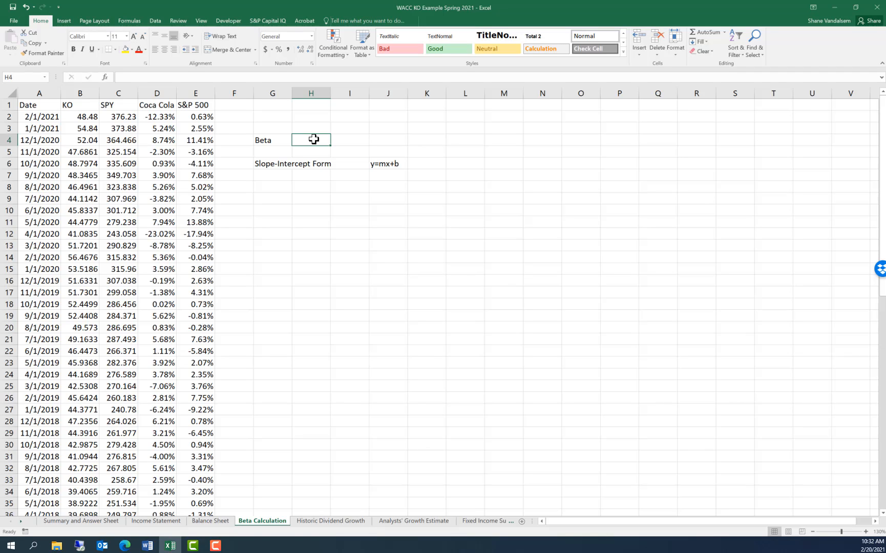
text(=slope()
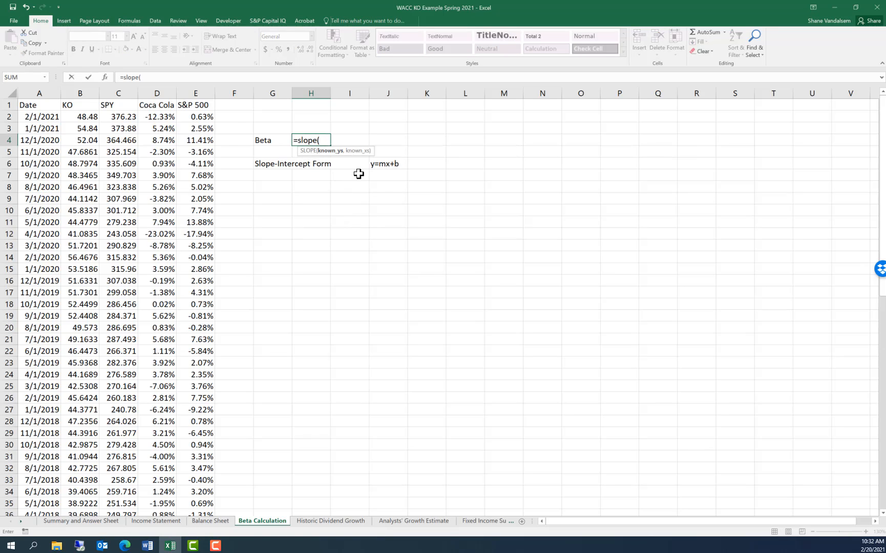
drag(152, 118, 145, 479)
text(,)
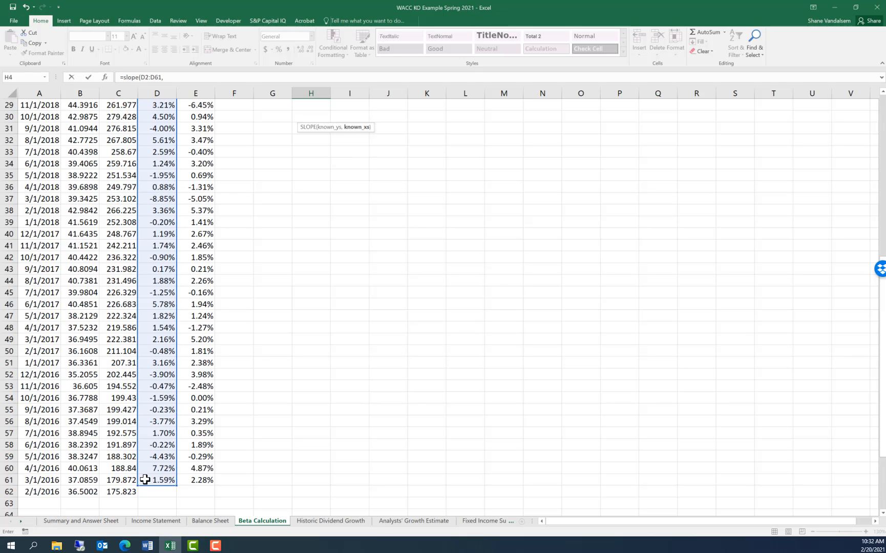
scroll(203, 362, up, 9)
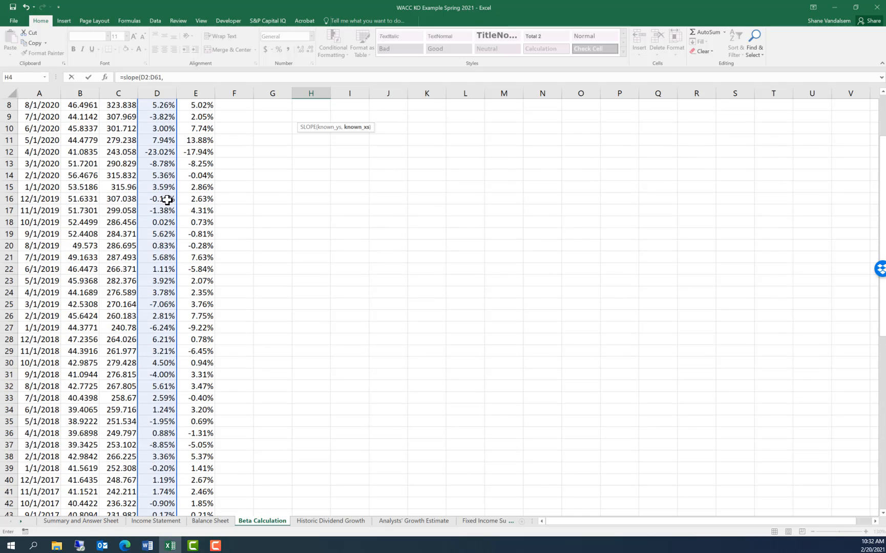
drag(202, 116, 204, 514)
drag(203, 518, 199, 474)
text())
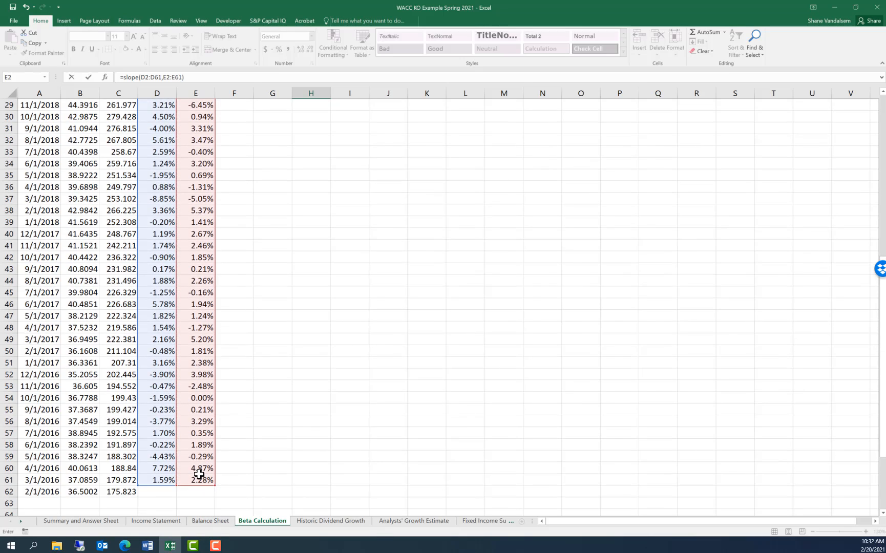
key(Return)
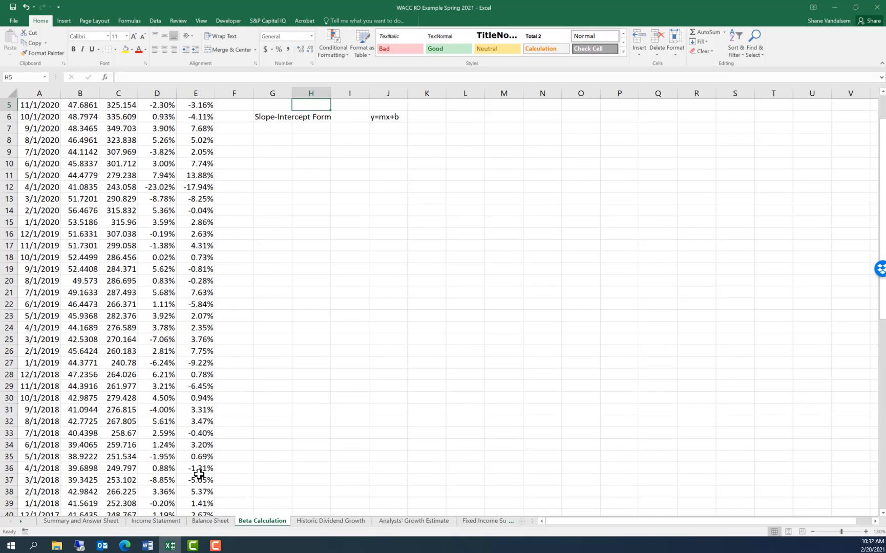
key(Up)
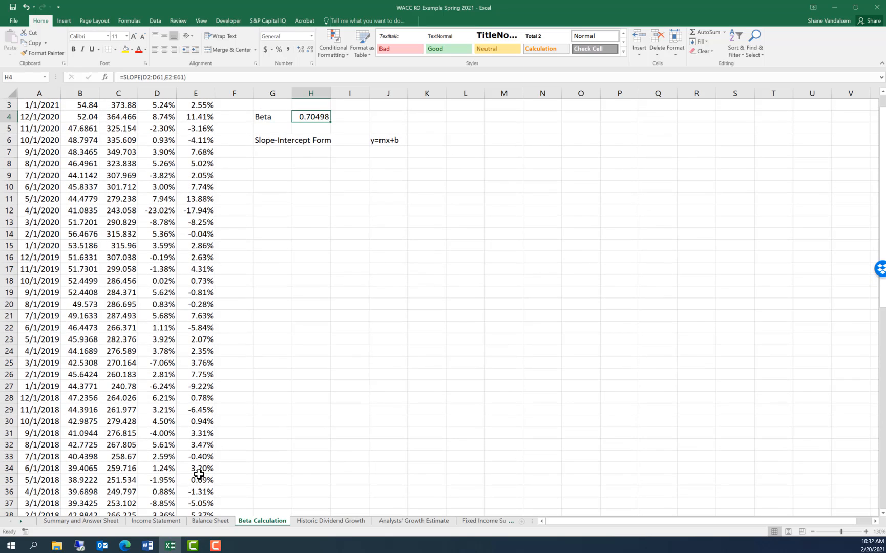
Step: Examine the SLOPE formula in H4, checking its known y and known x ranges against the slope-intercept equation
key(Up)
key(Up)
key(Up)
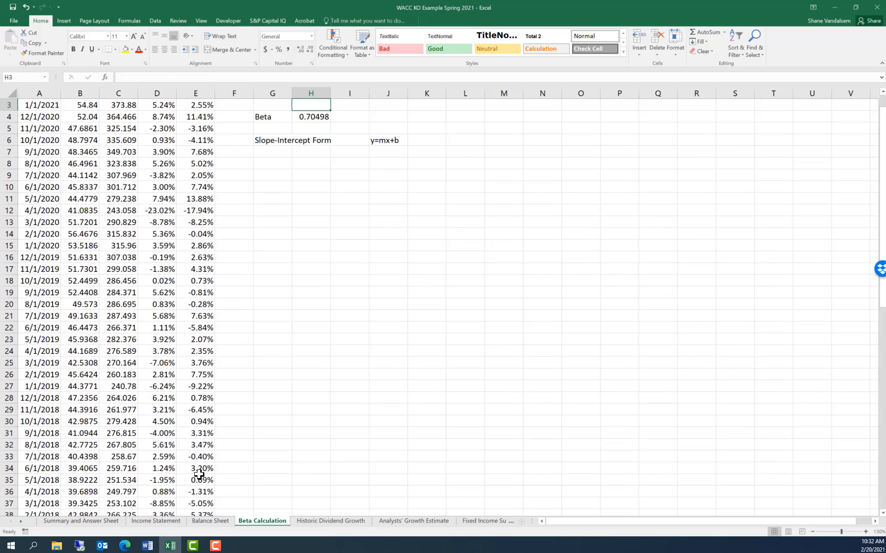
key(Down)
key(Down)
key(Down)
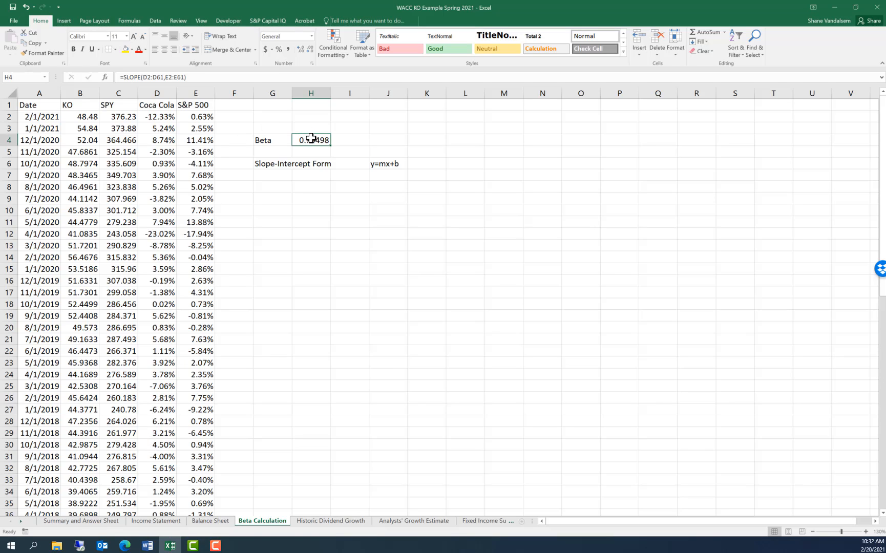
click(154, 77)
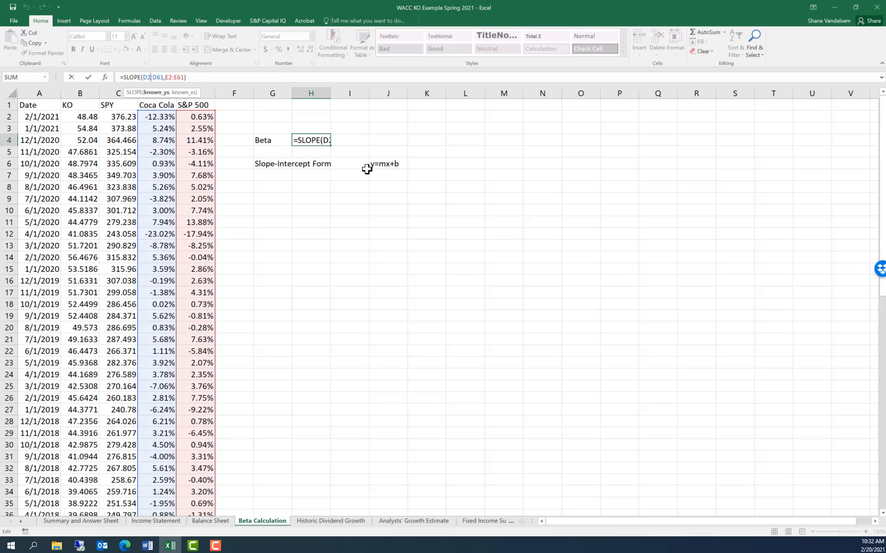
double_click(321, 140)
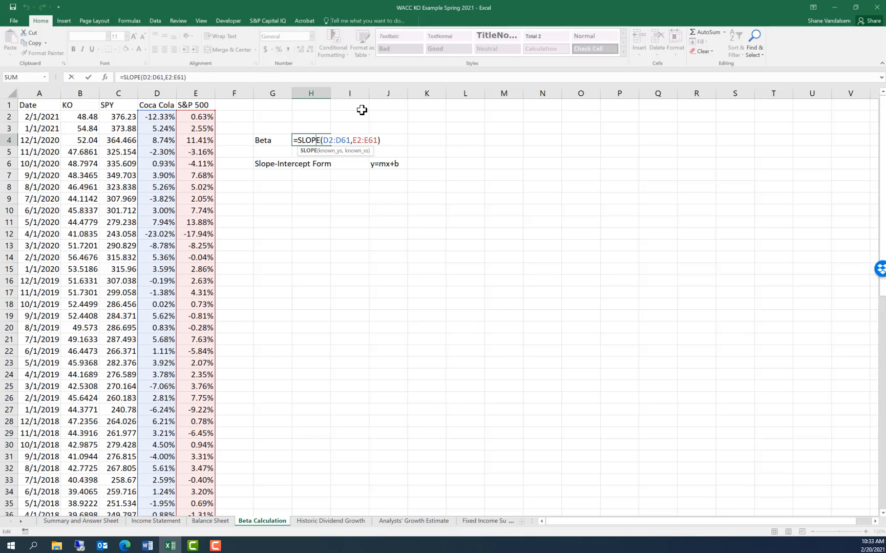
key(Return)
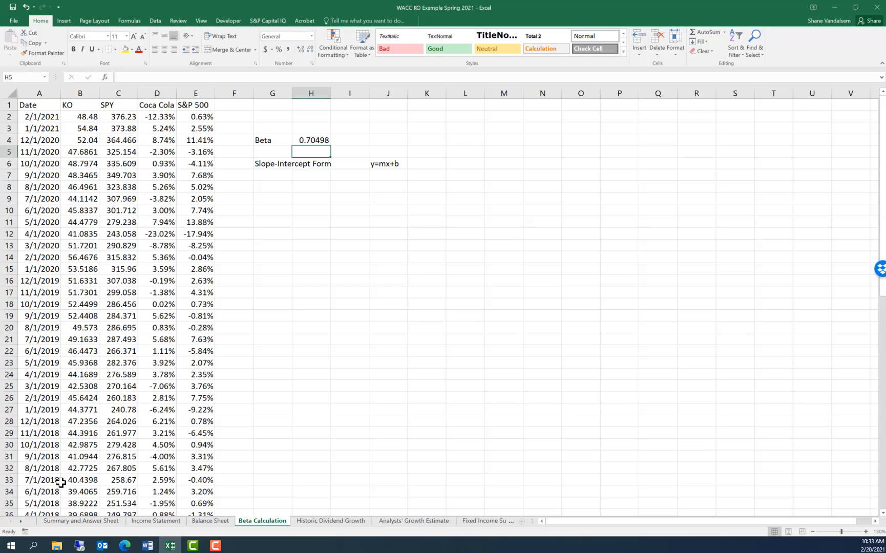
Step: Link Beta for the Firm in B19 of the Summary and Answer Sheet to H4 on the Beta Calculation sheet
click(67, 521)
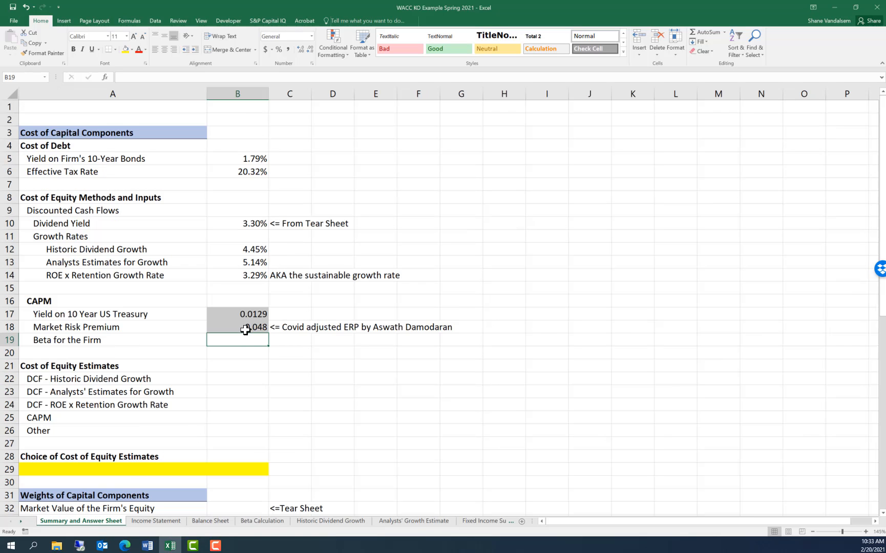
text(=)
click(267, 520)
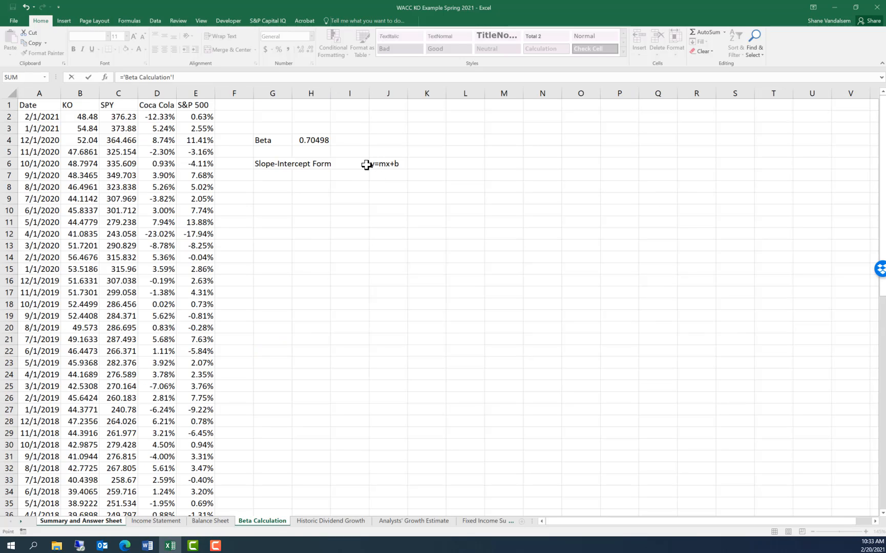
click(326, 140)
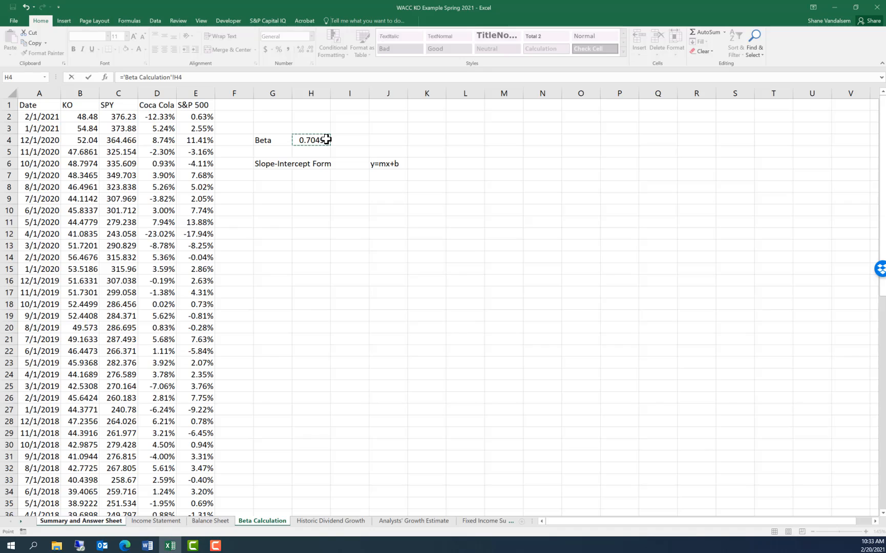
key(Return)
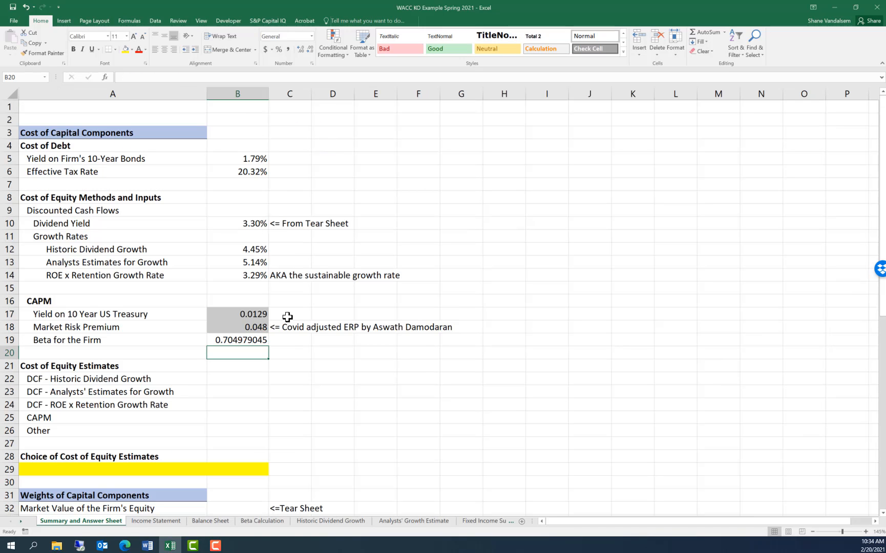
Step: Format the 10-year Treasury yield in B17 and the market risk premium in B18 as percentages with two decimals
click(231, 313)
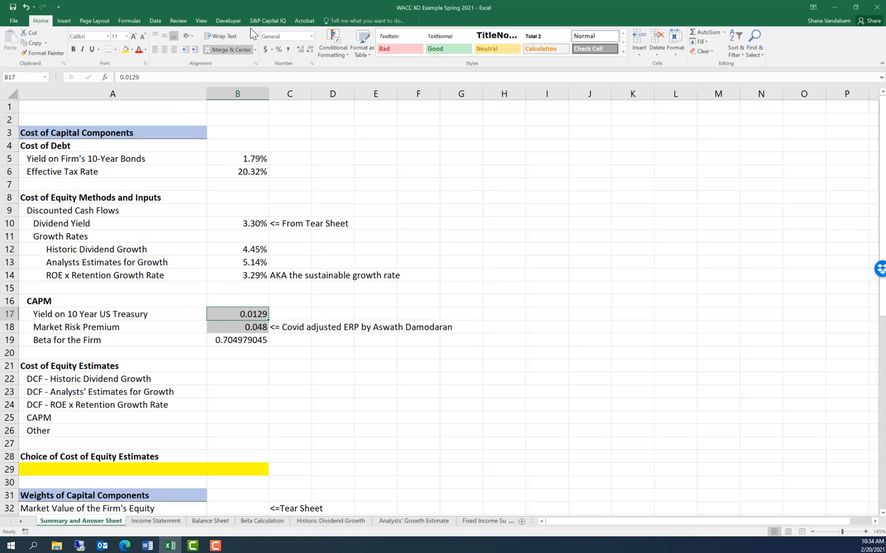
click(279, 49)
click(300, 49)
click(300, 49)
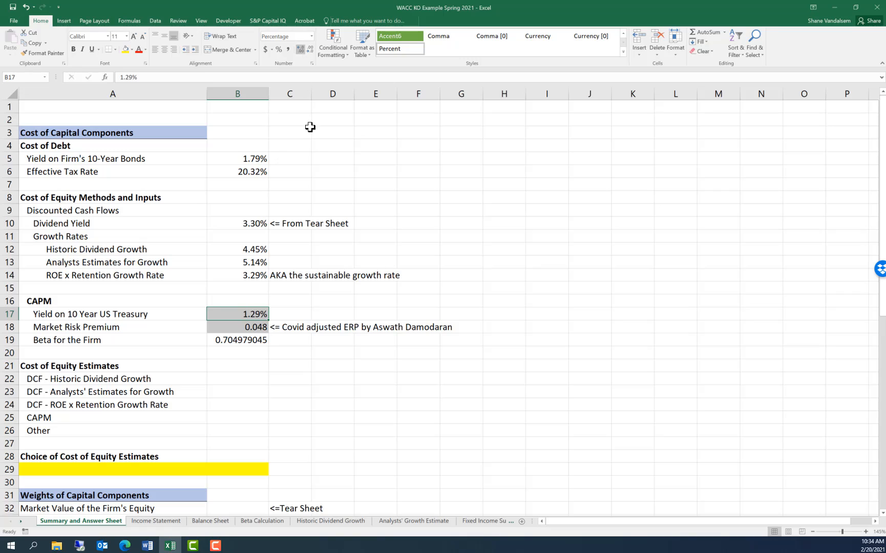
click(427, 297)
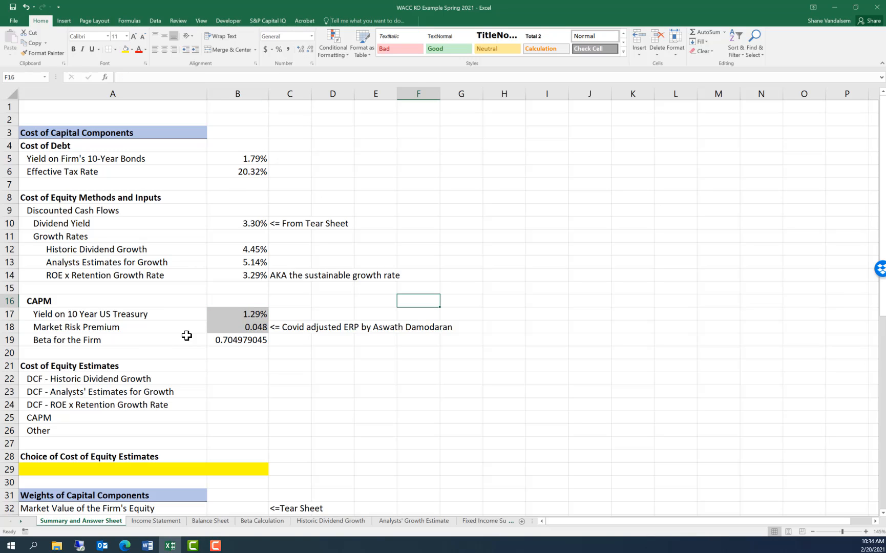
click(245, 327)
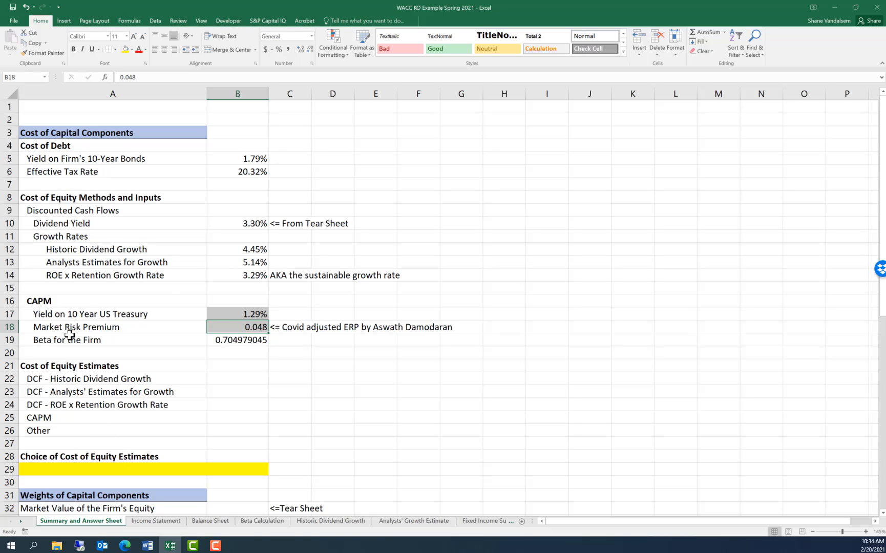
click(278, 50)
click(300, 50)
click(300, 49)
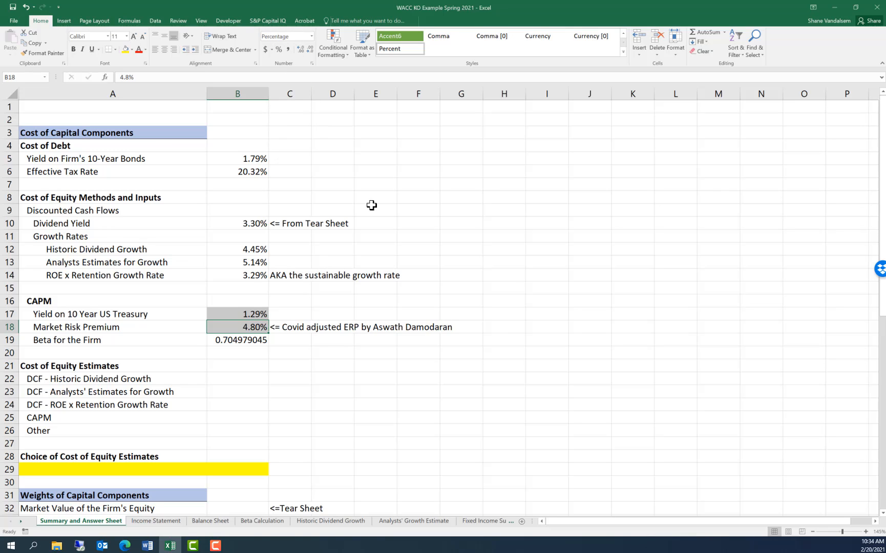
Step: Add the note "AKA Equity Risk Premium" in H18, beside the market risk premium's source comment
click(496, 326)
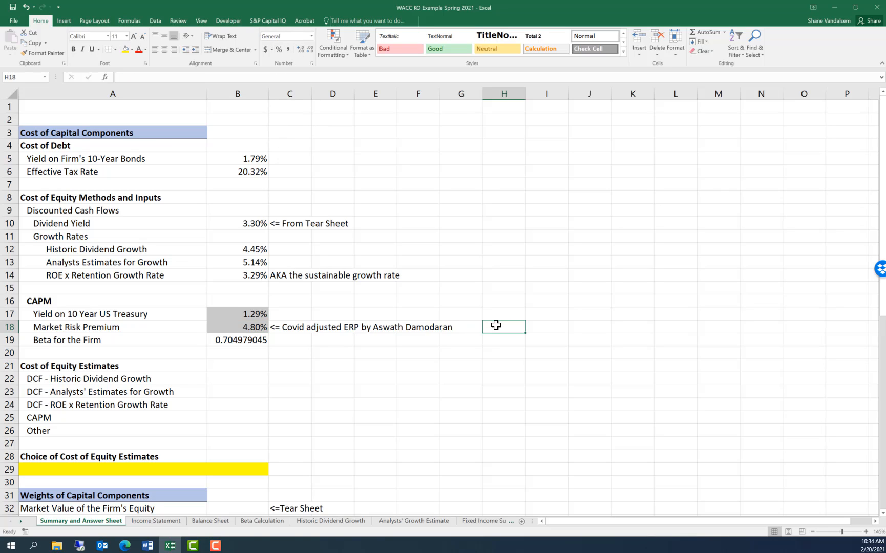
text(AKA E)
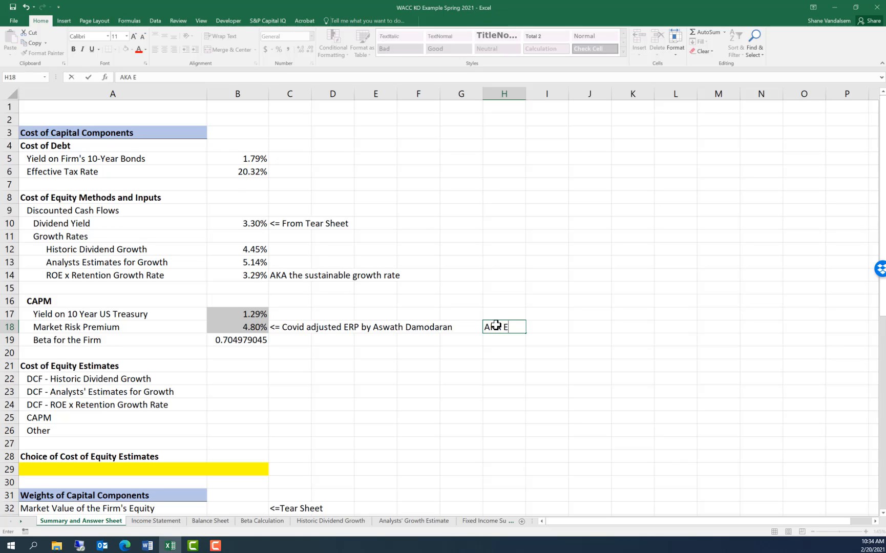
text(quity Risk Premium)
key(Return)
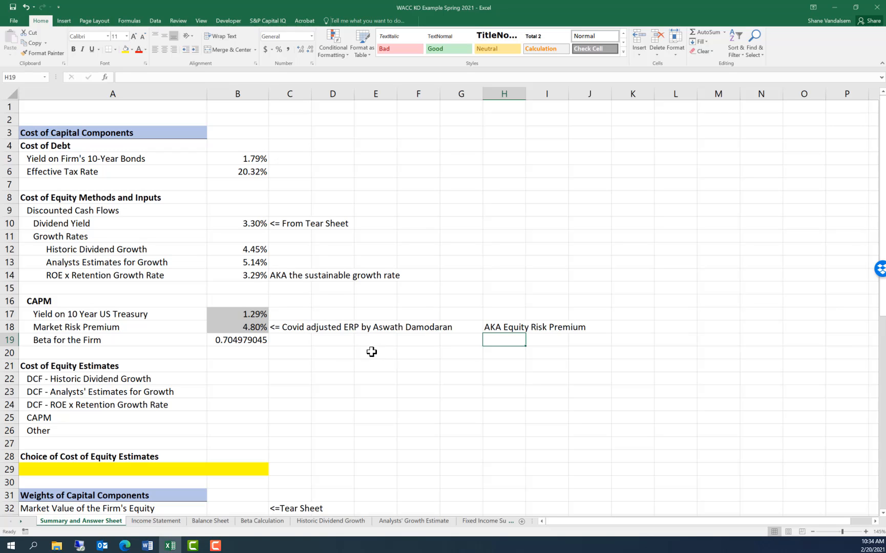
click(225, 326)
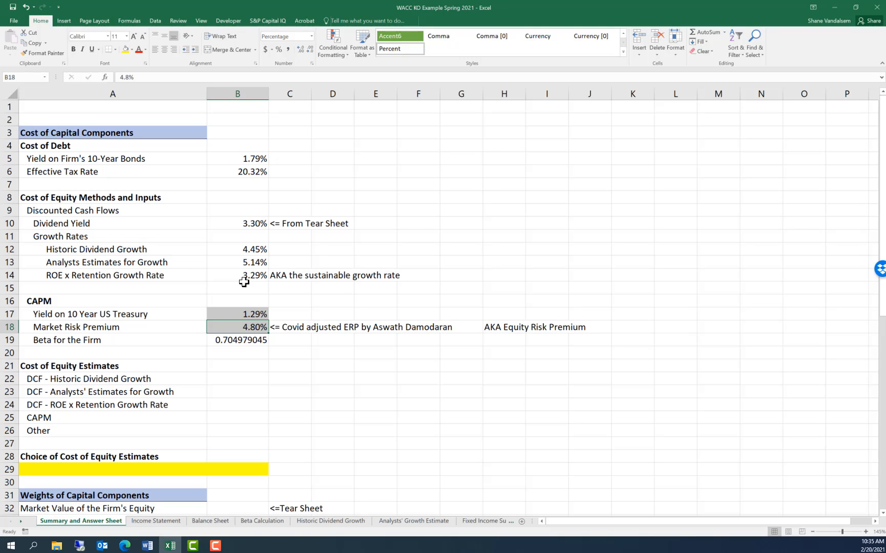
click(313, 377)
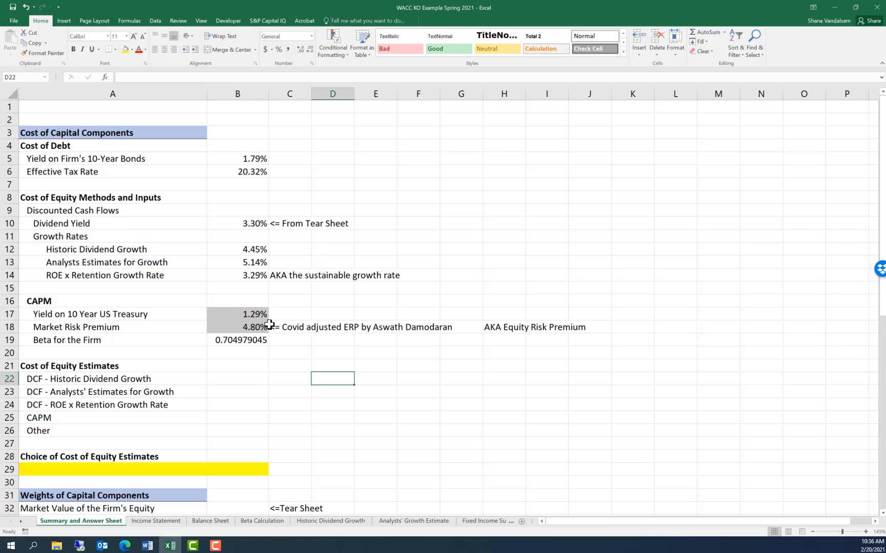
click(245, 315)
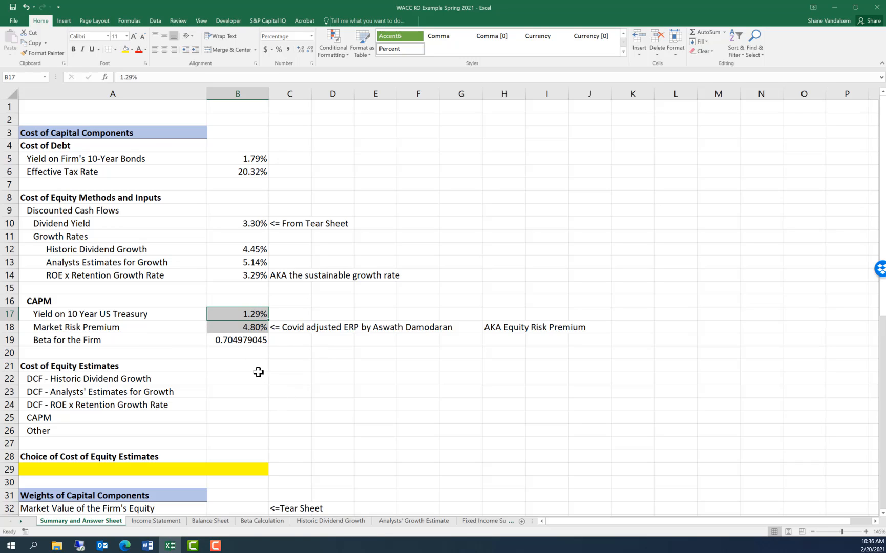
click(303, 360)
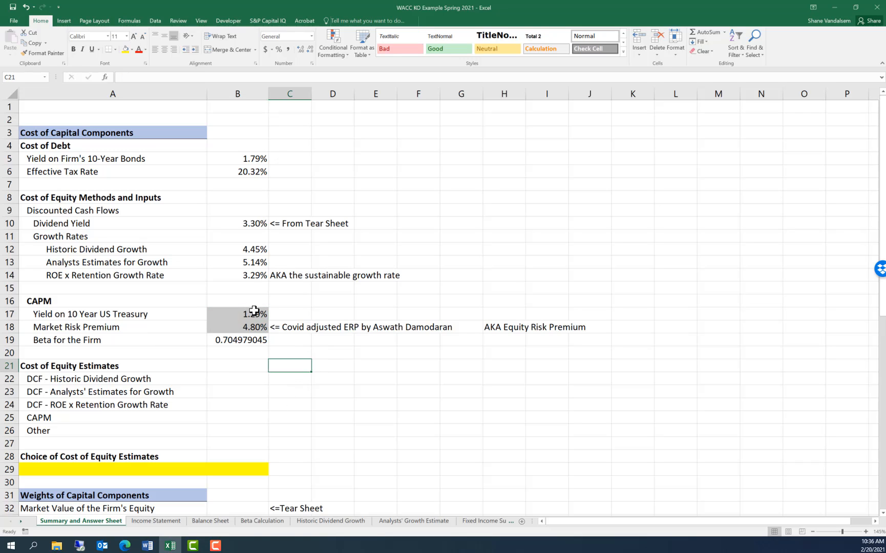
drag(253, 311, 253, 326)
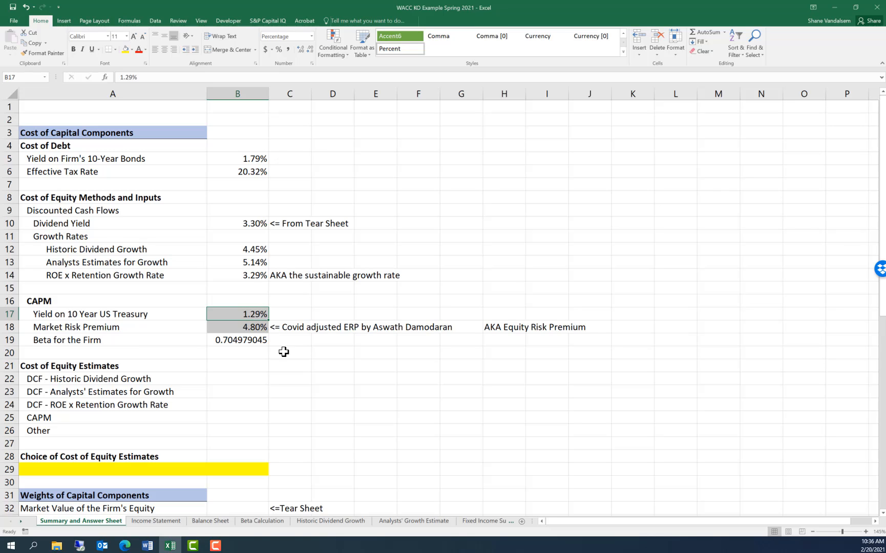
click(245, 362)
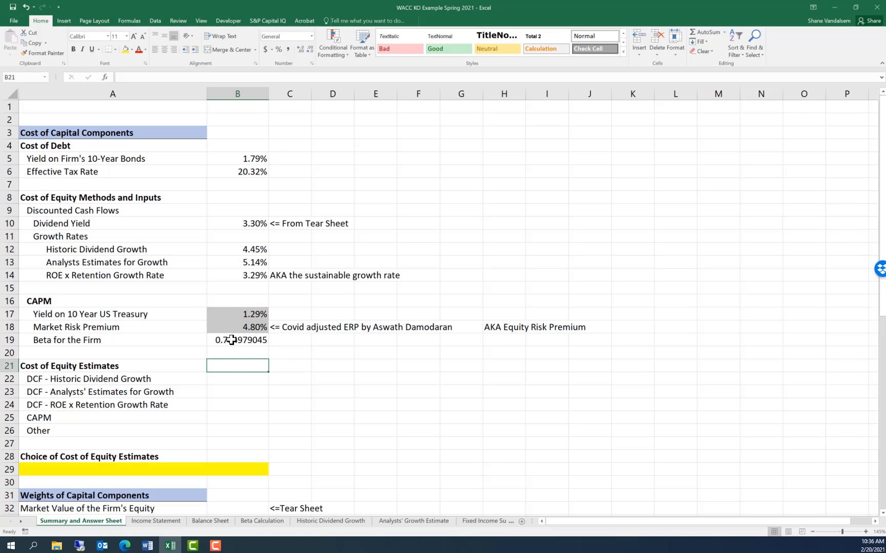
Step: Calculate the DCF - Historic Dividend Growth estimate in B22 with =B10+B12, adding dividend yield and historic growth
click(239, 376)
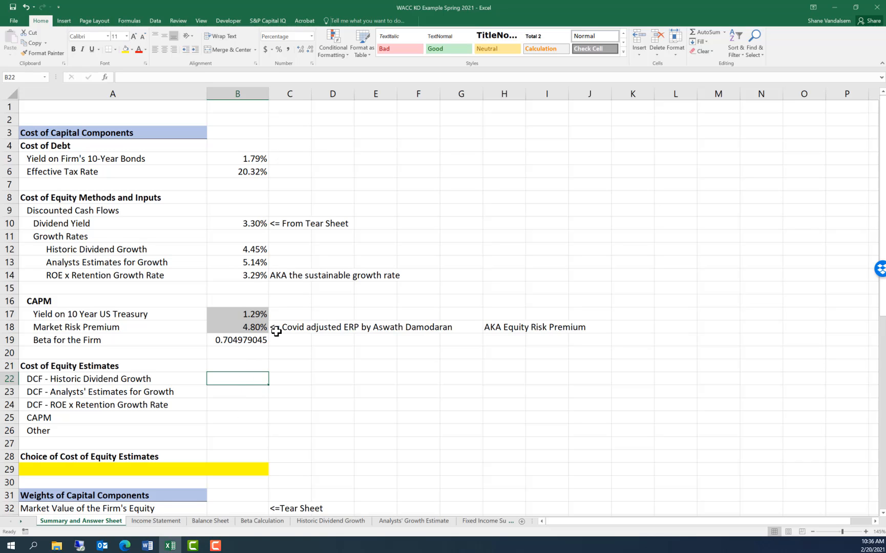
text(=)
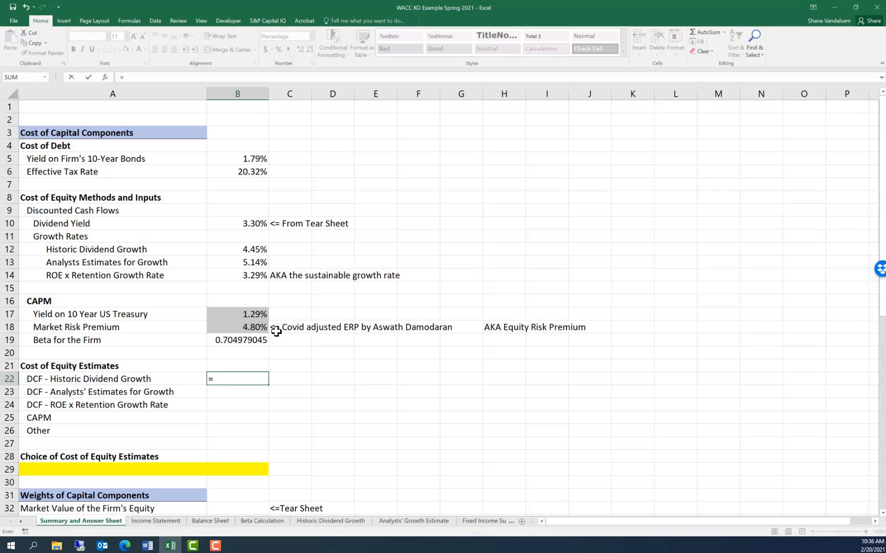
click(241, 224)
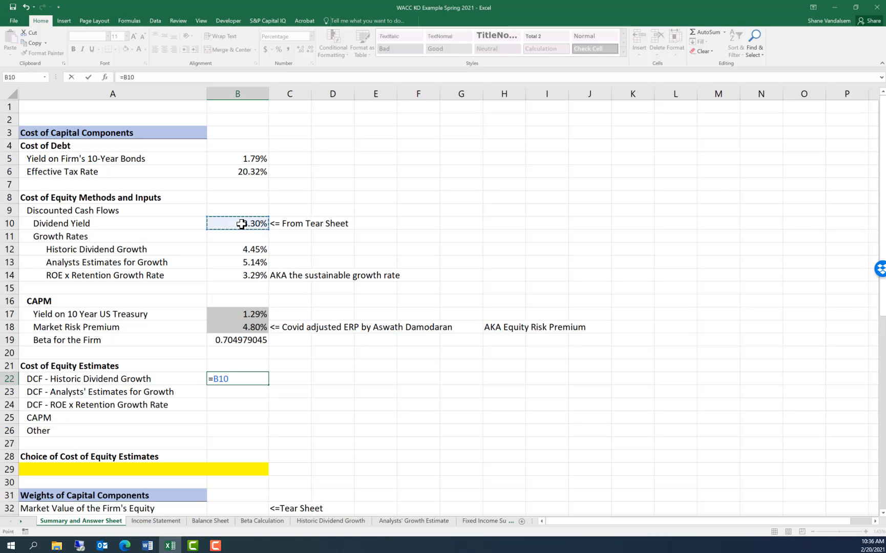
text(+)
click(245, 249)
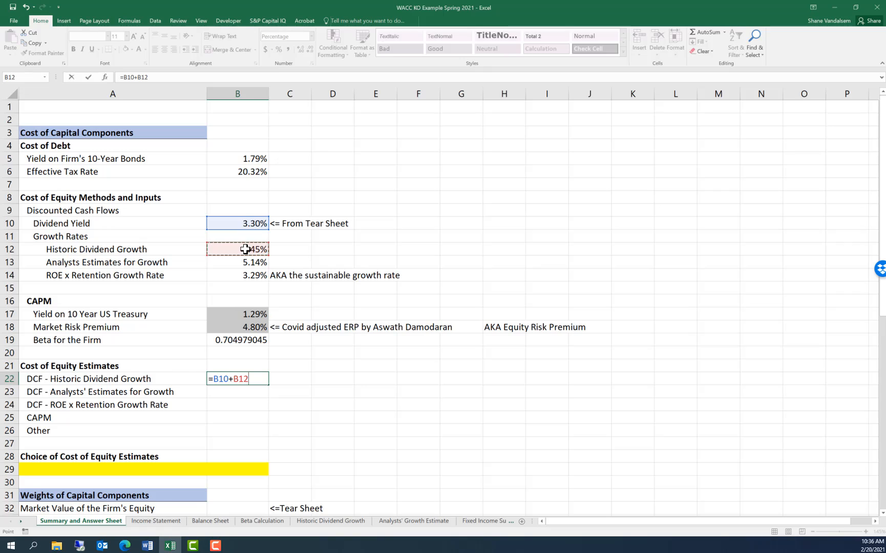
key(Return)
key(Up)
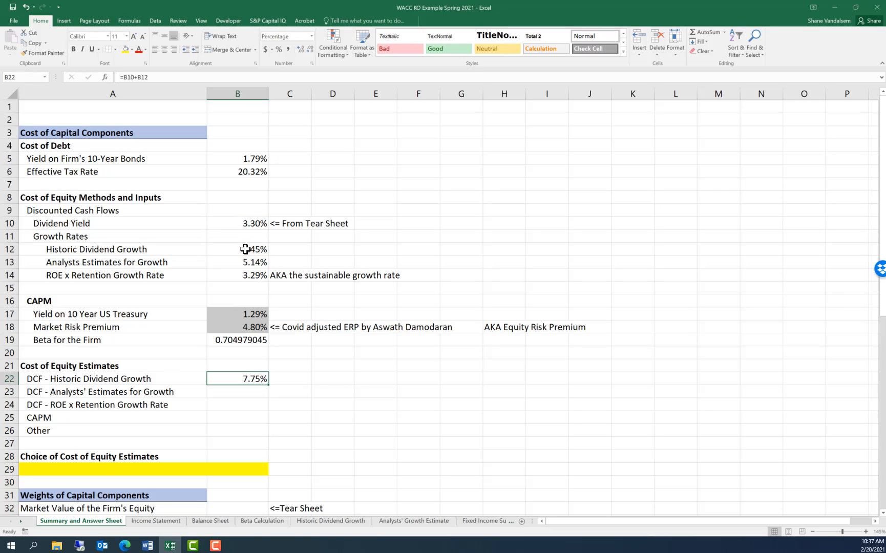
Step: Calculate the DCF - Analysts' Estimates for Growth estimate in B23 with =B10+B13, adding dividend yield and analysts' growth
key(Down)
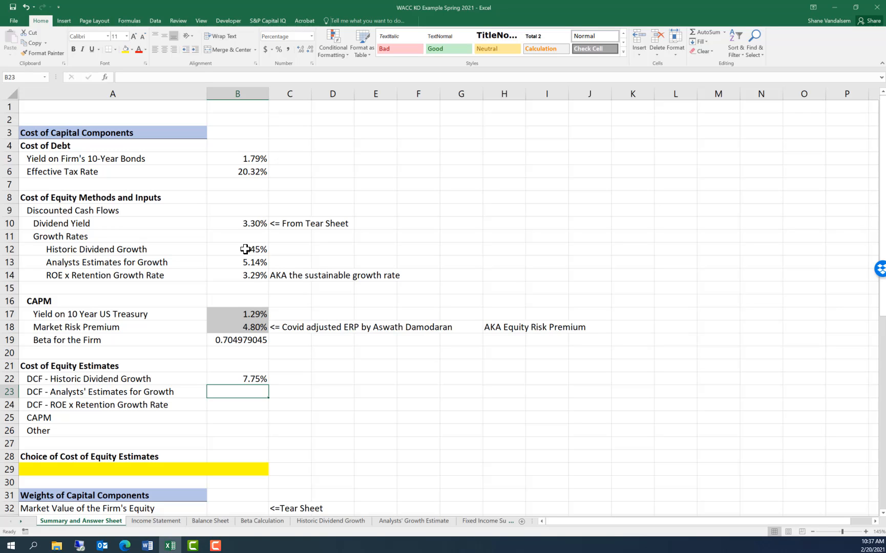
text(=)
key(Up)
key(Up)
key(Up)
key(Up)
key(Up)
key(Up)
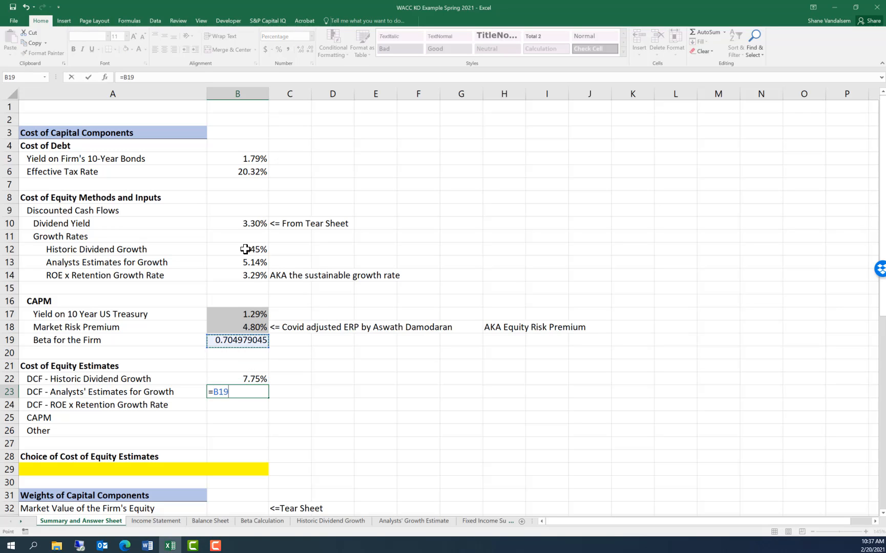
key(Up)
key(Up)
key(Up)
key(Up)
key(Up)
key(Up)
key(Up)
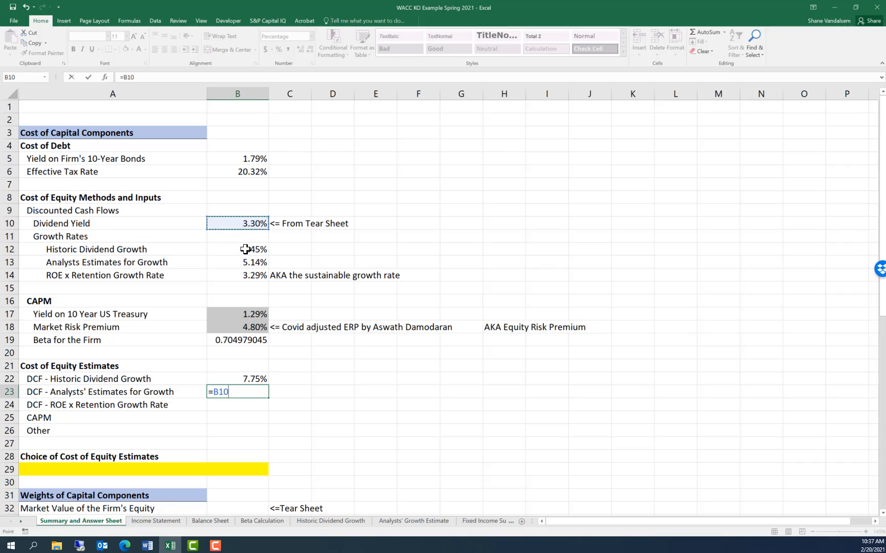
text(+)
key(Up)
key(Up)
key(Up)
key(Up)
key(Up)
key(Up)
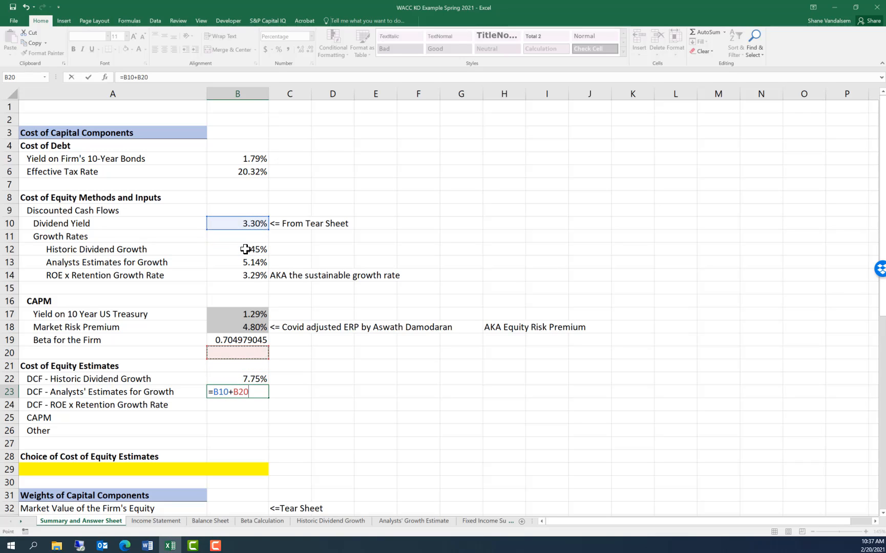
key(Up)
key(Up)
key(Up)
key(Up)
key(Return)
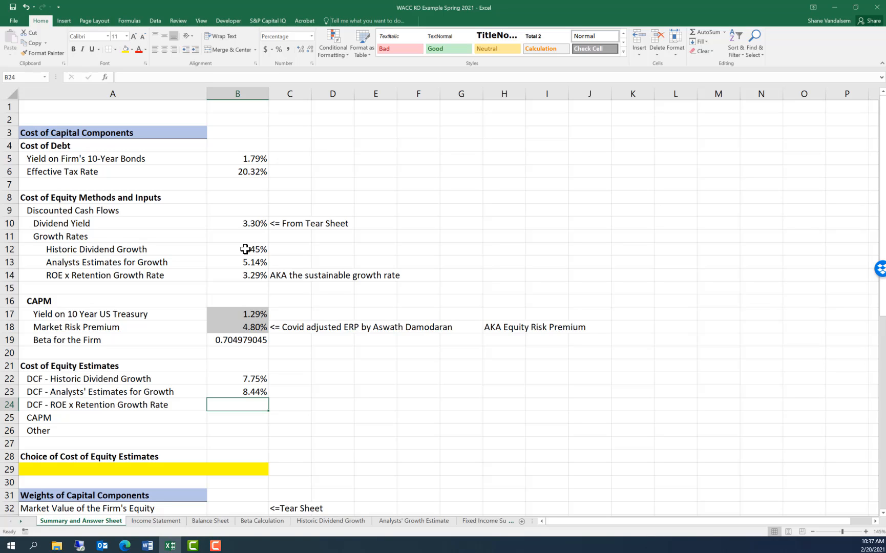
Step: Calculate the DCF - ROE x Retention Growth Rate estimate in B24 with =B10+B14, adding dividend yield and sustainable growth
text(=)
key(Up)
key(Up)
key(Up)
key(Up)
key(Up)
key(Up)
key(Up)
key(Up)
key(Up)
key(Up)
key(Up)
key(Up)
key(Up)
key(Up)
key(Up)
key(Up)
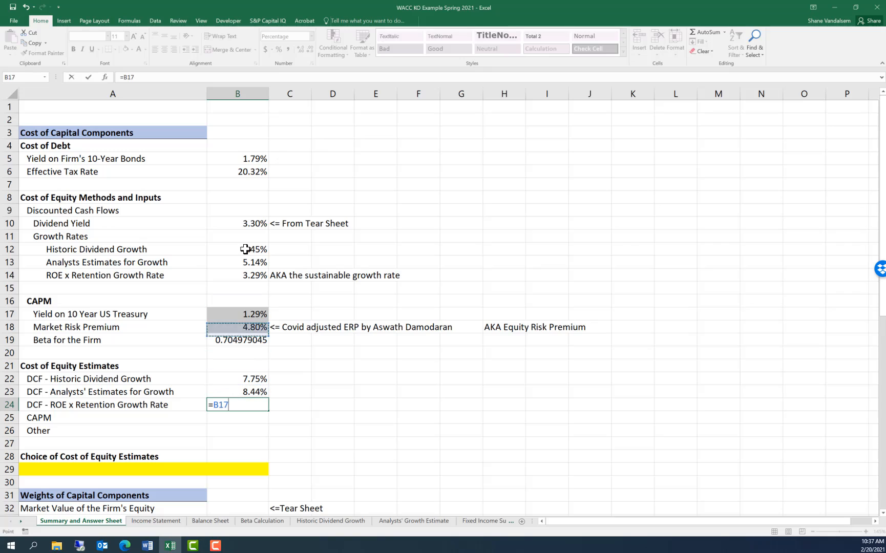
key(Down)
key(Down)
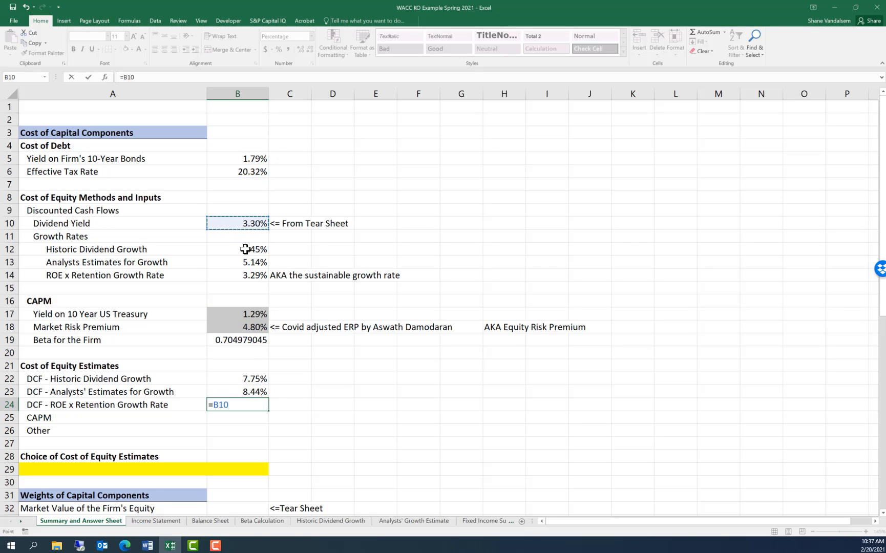
text(+)
key(Up)
key(Up)
key(Up)
key(Up)
key(Up)
key(Up)
key(Up)
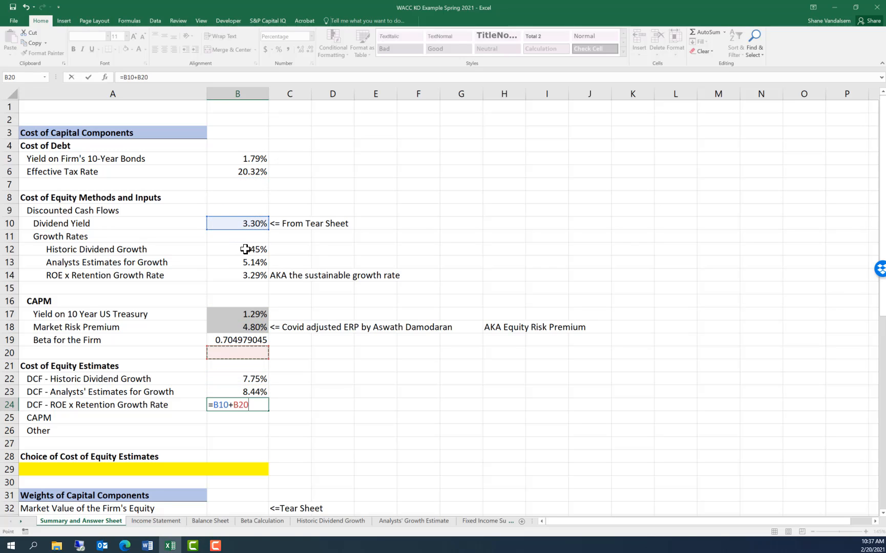
key(Up)
key(Up)
key(Up)
key(Return)
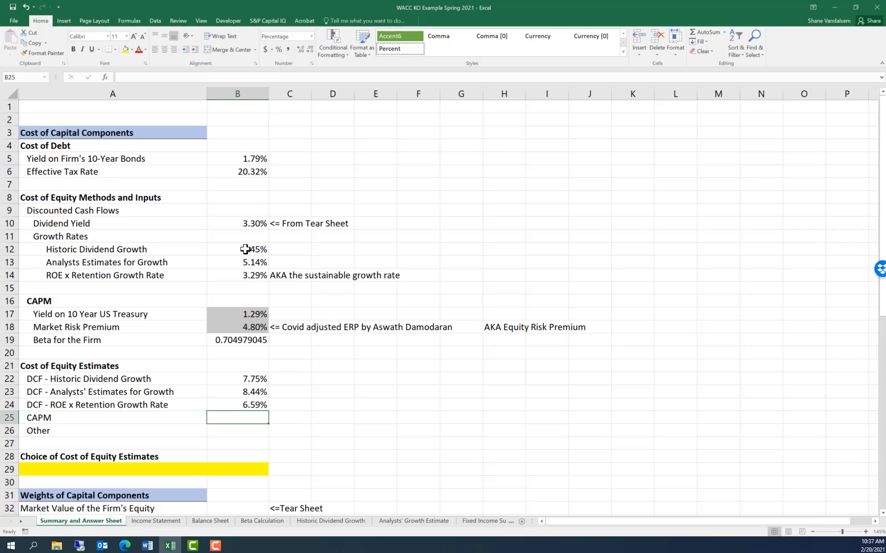
Step: Calculate the CAPM cost of equity estimate in B25 with =B17+B18*B19, using the Treasury yield, market risk premium and beta
text(=)
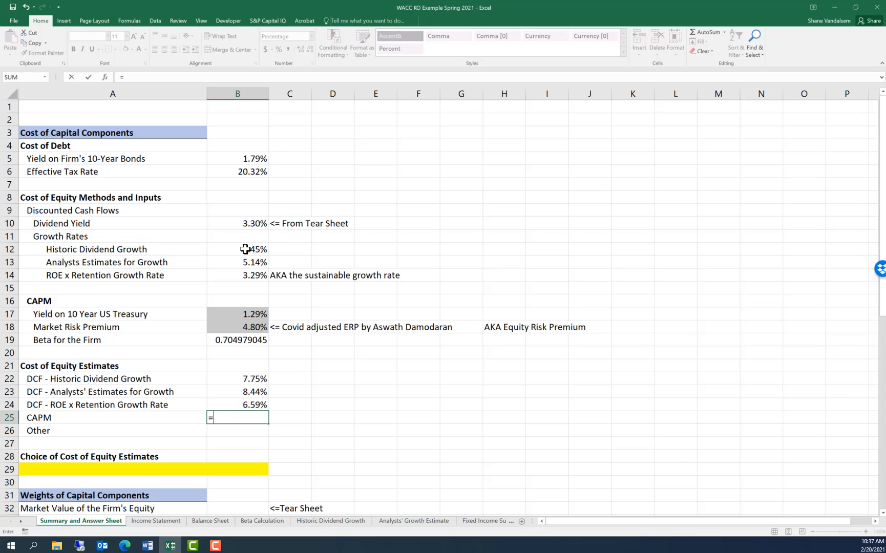
key(Up)
key(Up)
key(Up)
key(Up)
key(Up)
key(Up)
key(Up)
key(Up)
key(Up)
key(Up)
key(Up)
key(Up)
key(Down)
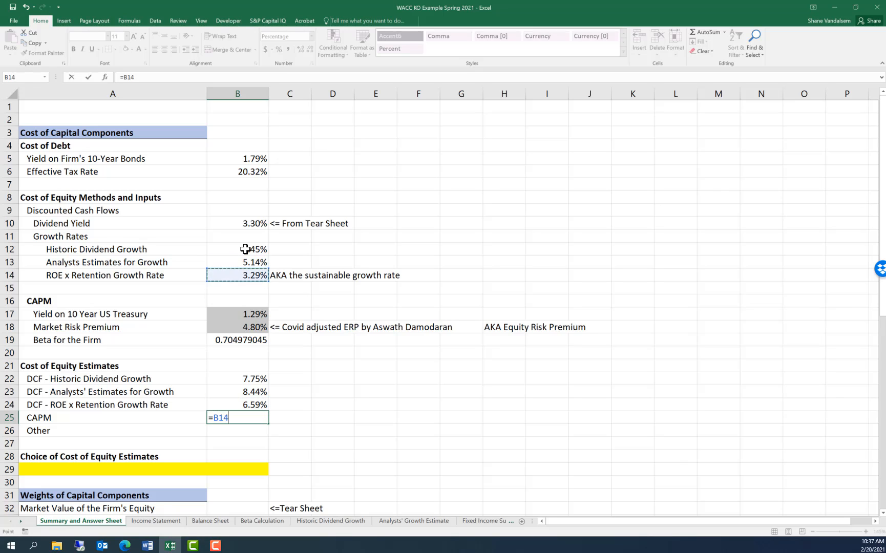
key(Down)
key(Down)
key(Down)
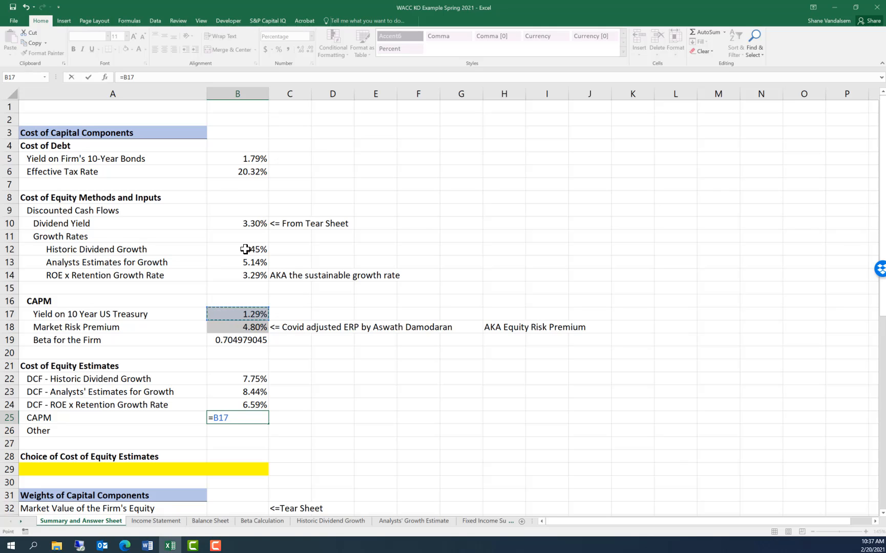
text(+)
key(Up)
key(Up)
key(Up)
key(Up)
key(Up)
key(Up)
key(Up)
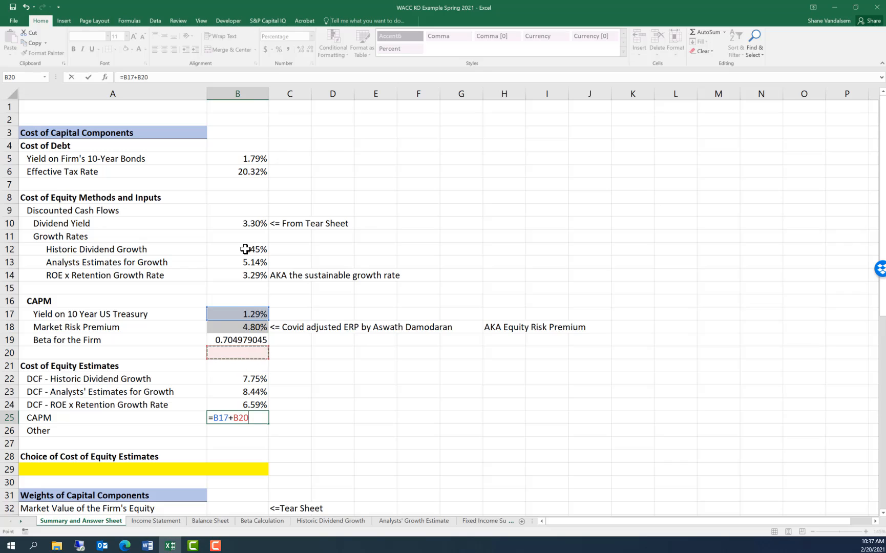
text(*)
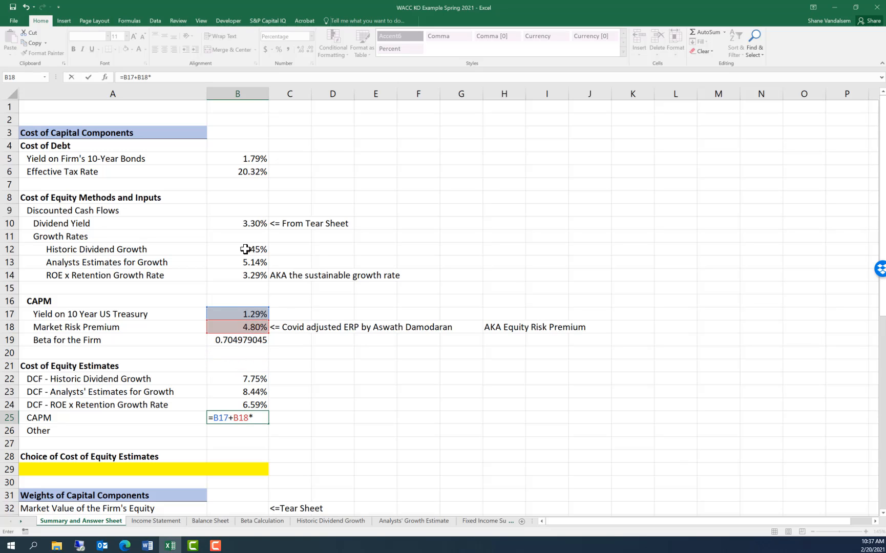
key(Up)
key(Up)
key(Up)
key(Up)
key(Up)
key(Up)
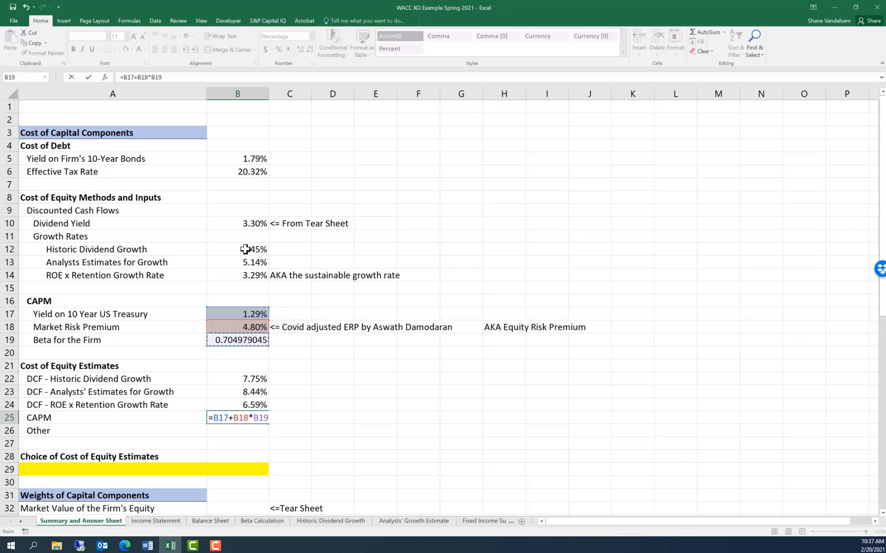
key(Return)
Step: Reduce the CAPM estimate in B25 to a percentage with two decimals
key(Up)
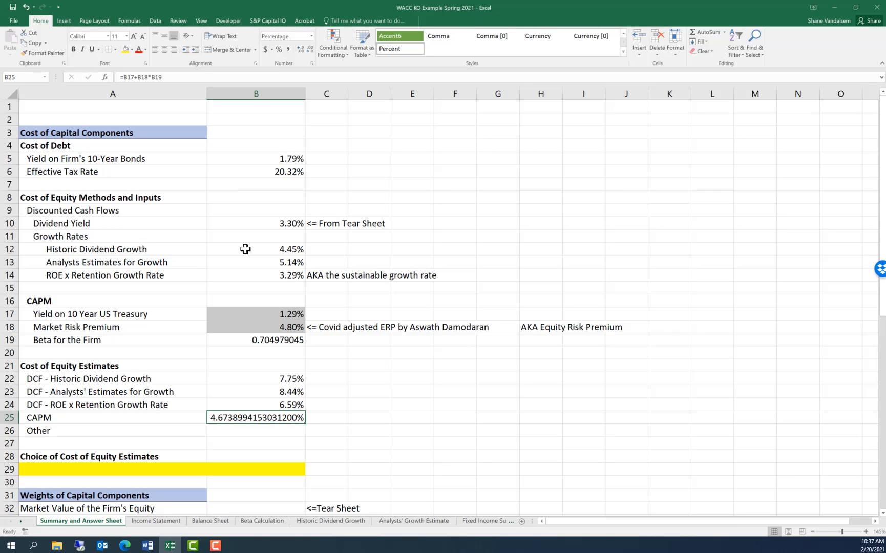
click(310, 50)
click(310, 50)
click(310, 49)
click(311, 50)
click(311, 50)
click(311, 49)
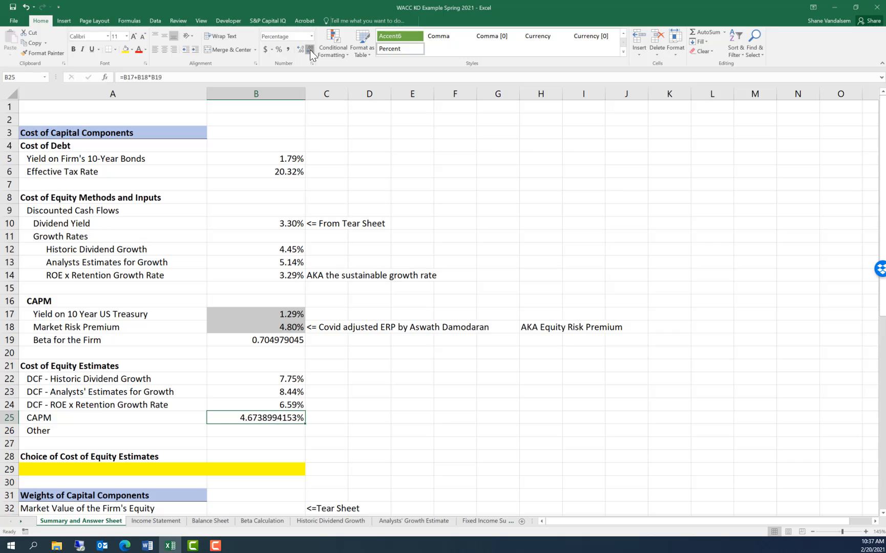
click(310, 50)
click(310, 50)
click(311, 49)
click(310, 50)
click(310, 50)
click(310, 50)
click(310, 50)
click(310, 50)
click(240, 431)
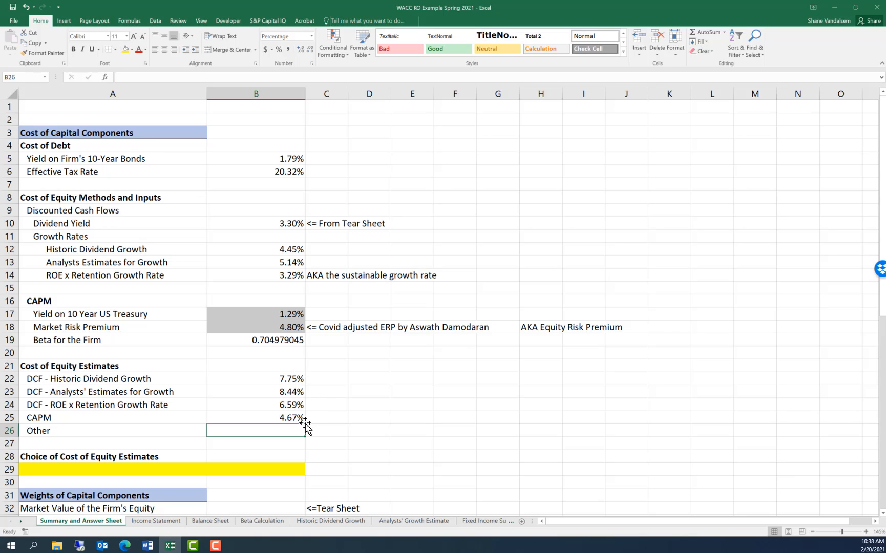
Step: Enter in C23: "The goal in choosing the estimated cost of equity is to find the most accurate estimate, not the highest or lowest estimate."
click(327, 417)
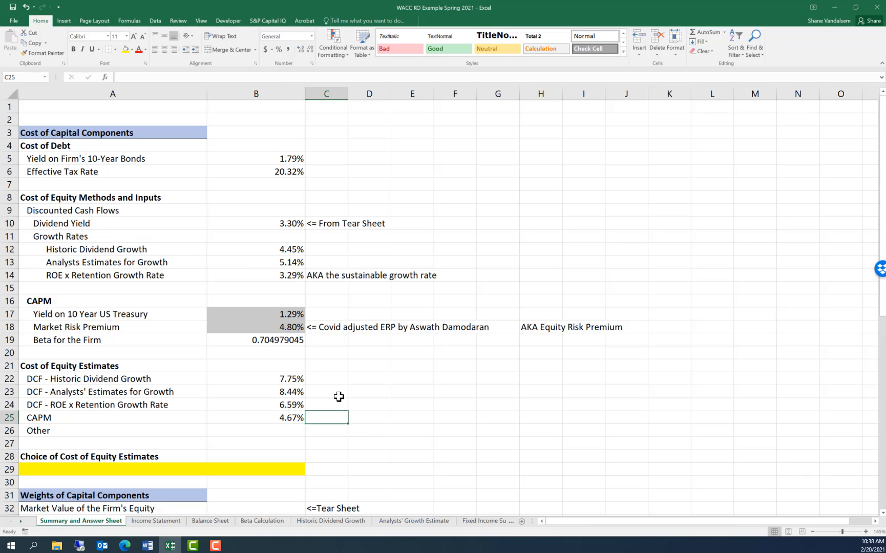
click(328, 392)
text(The )
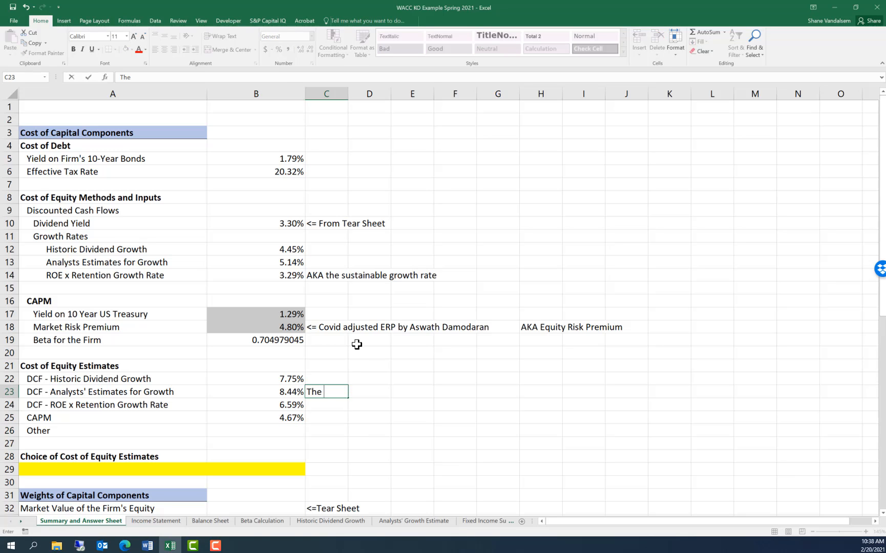
text(goal of choosing)
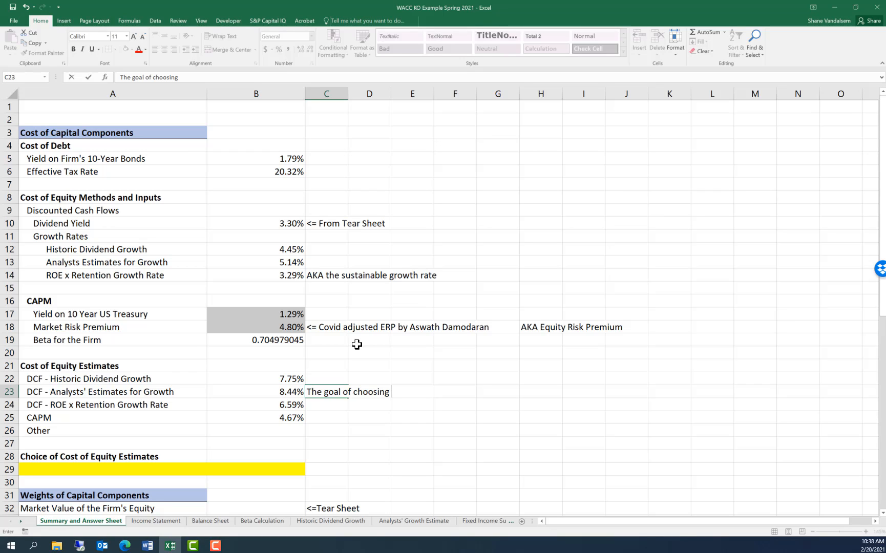
key(BackSpace)
key(BackSpace)
key(BackSpace)
key(BackSpace)
key(BackSpace)
key(BackSpace)
key(BackSpace)
key(BackSpace)
key(BackSpace)
key(BackSpace)
text(in choosing the estimated c)
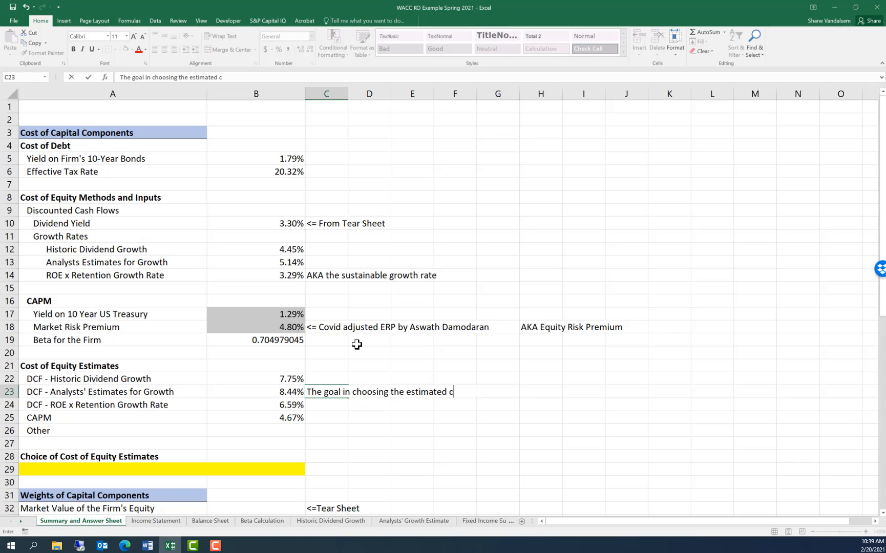
text(ost of equity is to)
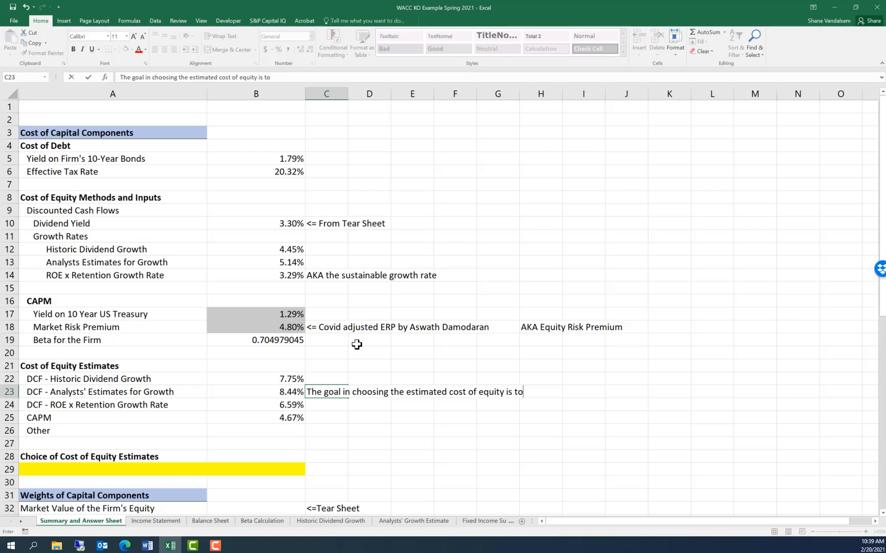
text( find)
text(most accurate estim)
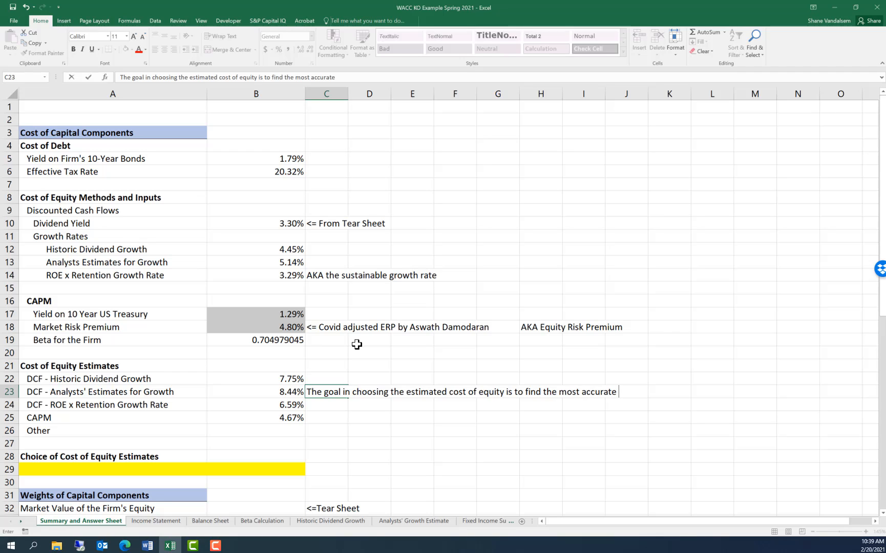
key(BackSpace)
key(BackSpace)
text(imate not the)
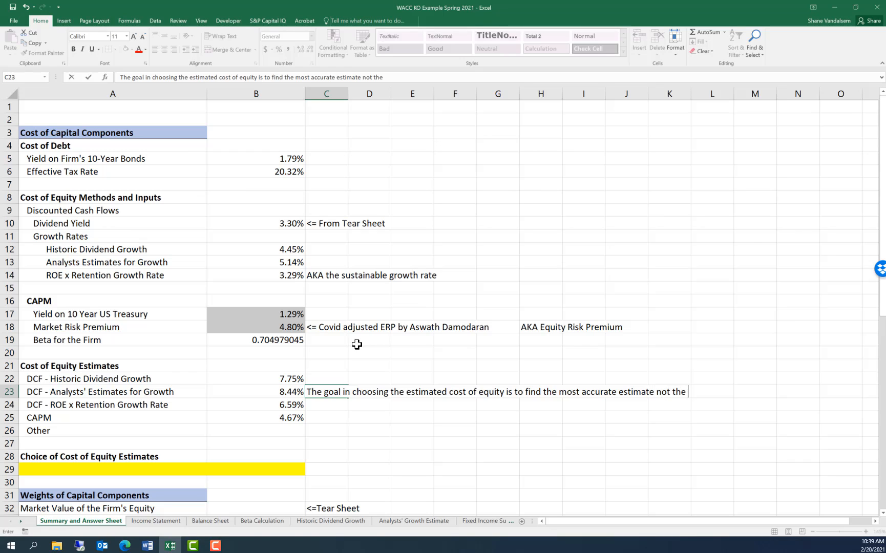
key(BackSpace)
key(BackSpace)
key(BackSpace)
key(BackSpace)
key(BackSpace)
key(BackSpace)
key(BackSpace)
text(, the)
key(BackSpace)
key(BackSpace)
key(BackSpace)
key(BackSpace)
text(not the highest or l)
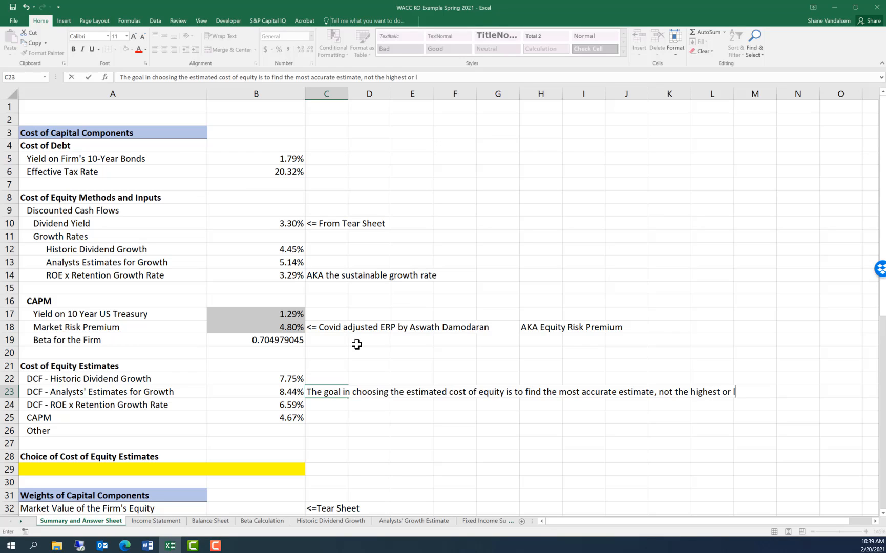
text(owest estimate.)
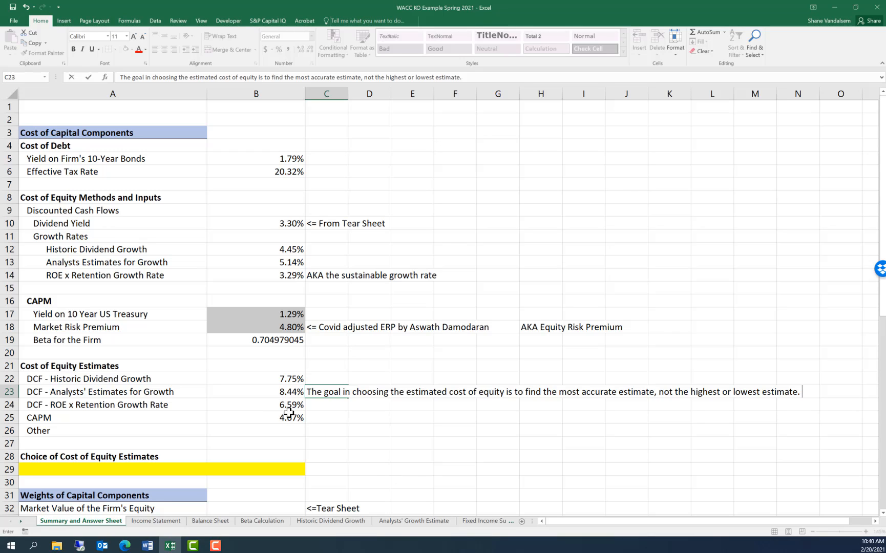
Step: Enter in C24: "The CAPM estimate is low in this case due to the low risk-free rate. The CAPM often results in a low estimate for"
click(330, 405)
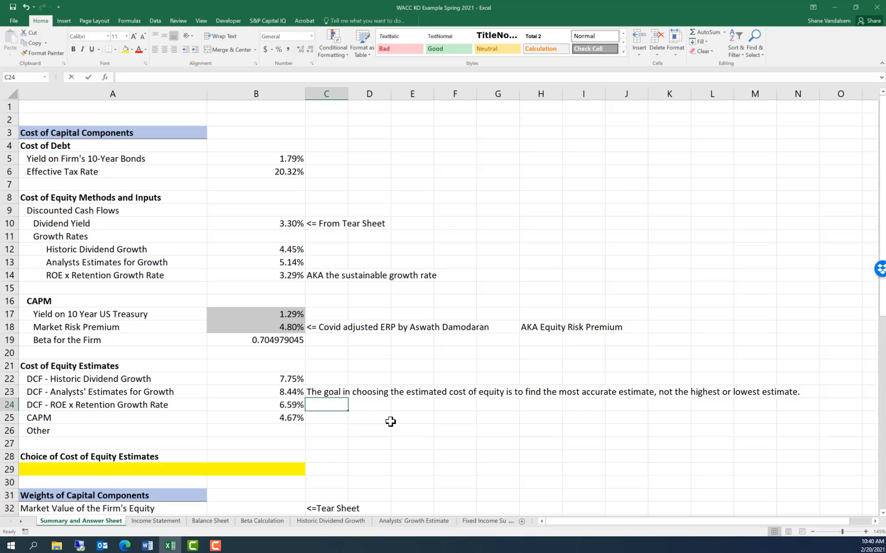
text(The CAPM )
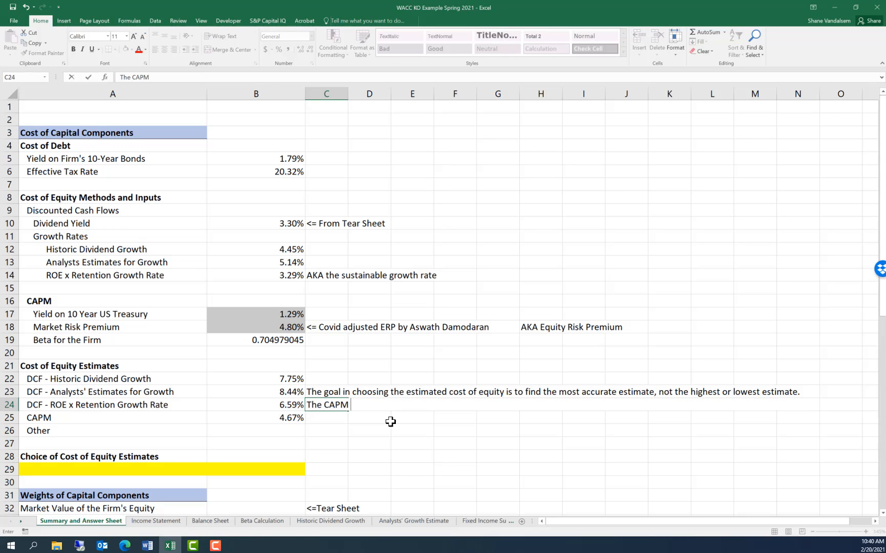
text(estimate is low in this cas)
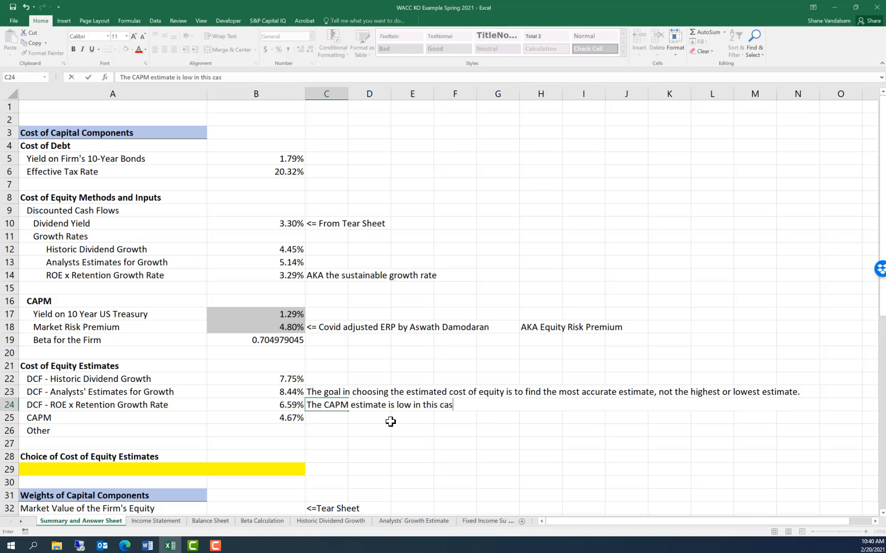
text(e due to the lowe)
key(BackSpace)
text(risk)
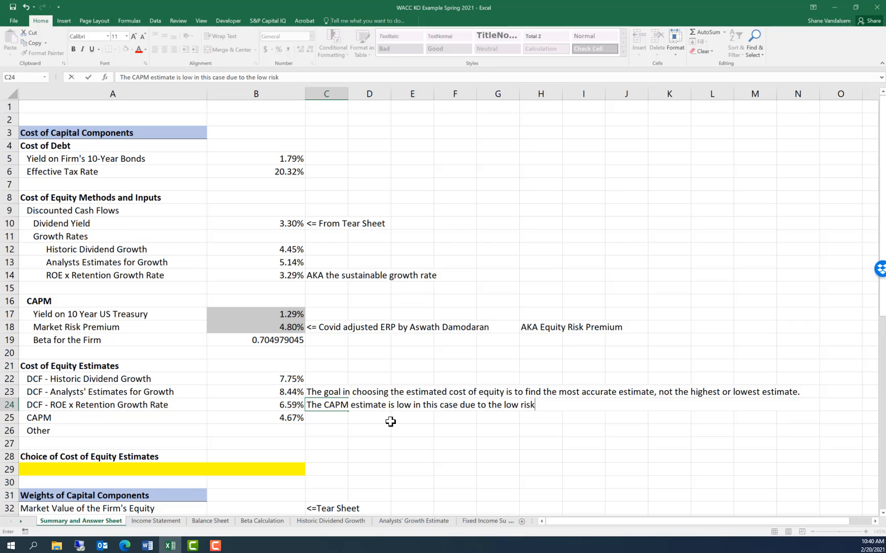
text(-free rate.)
text(The CA)
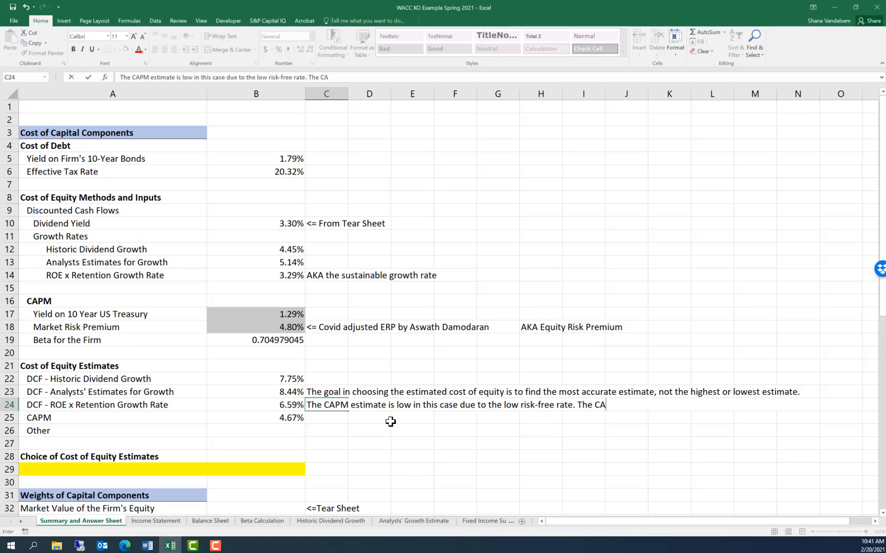
text(PM often result)
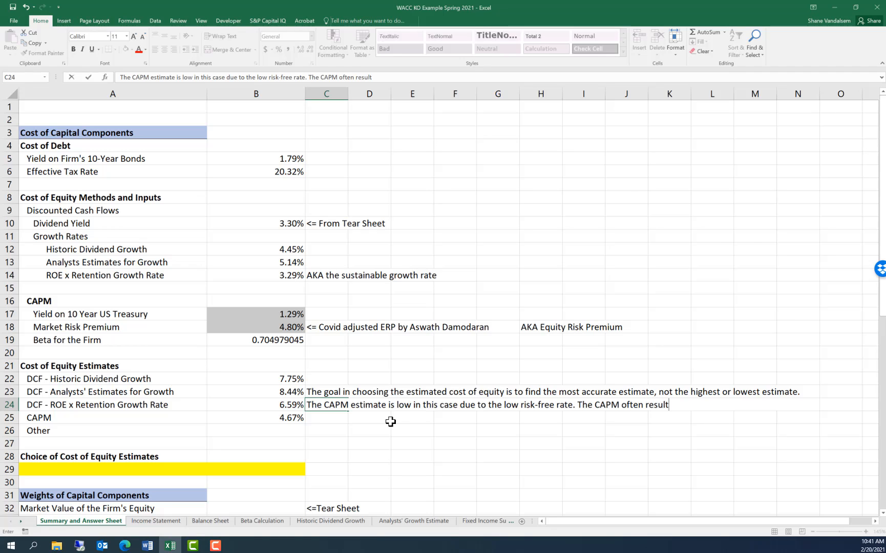
text(s in a low estimate )
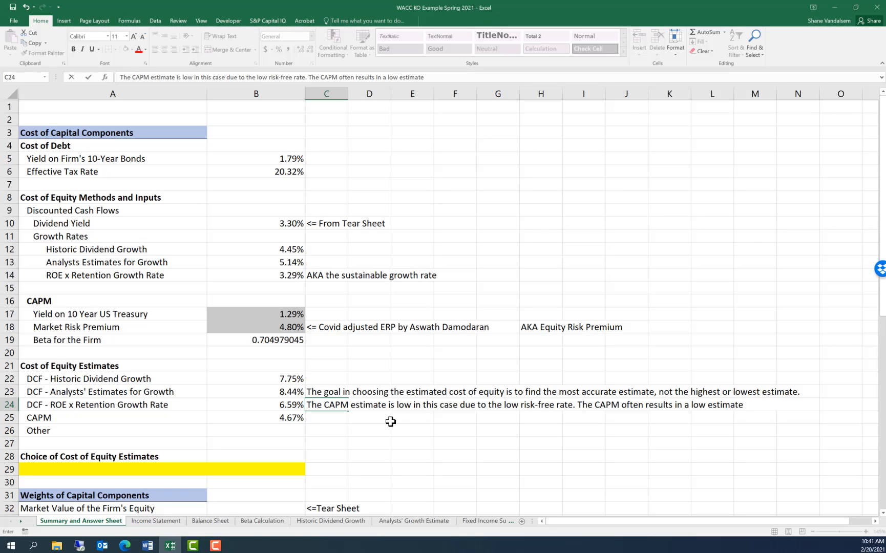
text(for)
key(Return)
Step: Continue the note in C25 with "the cost of equity because the model on takes into account the market risk of the firm."
text(the co)
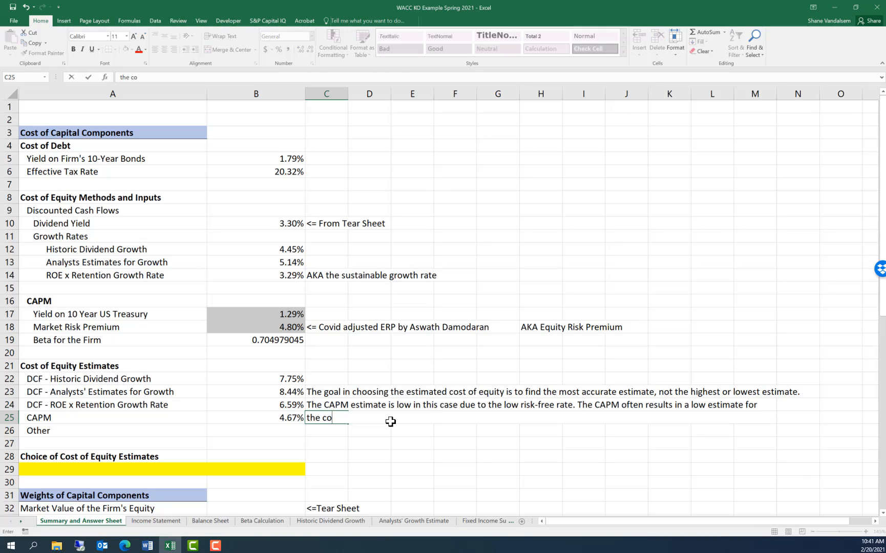
text(st of equity because the)
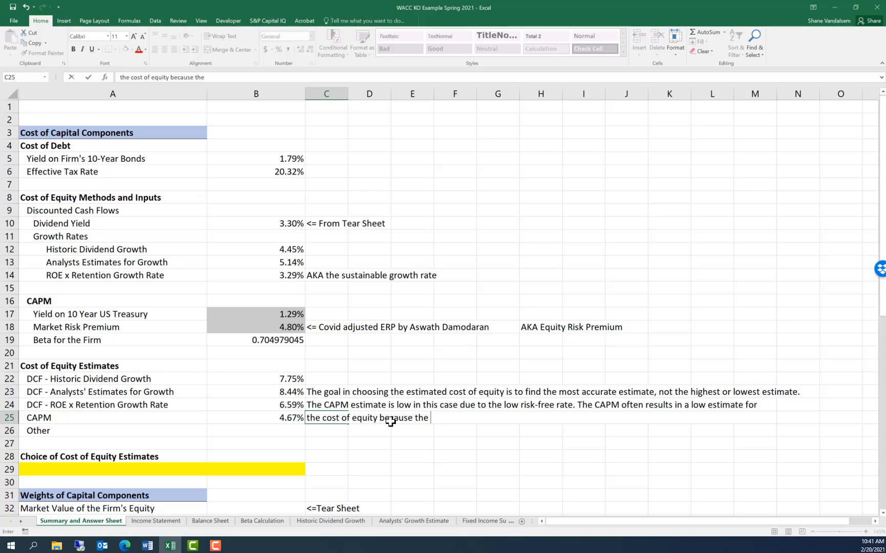
text( model on takes into )
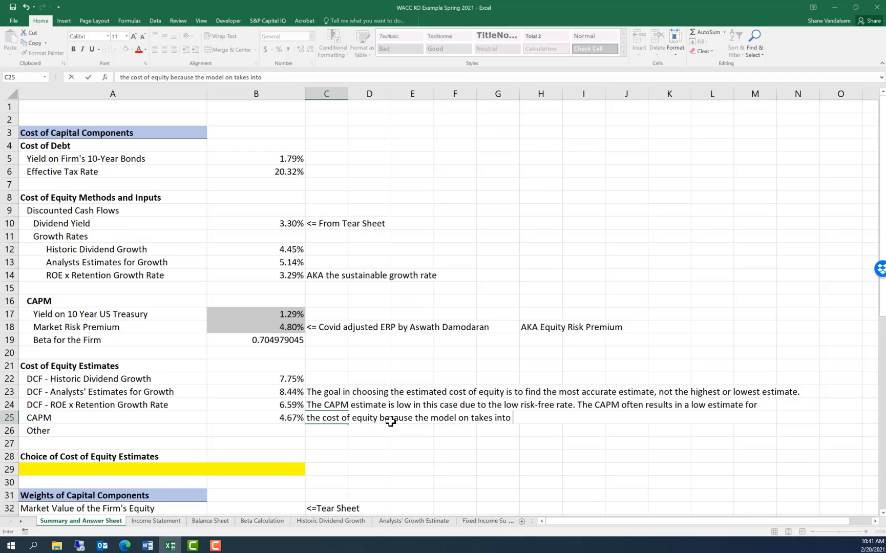
text(account the market )
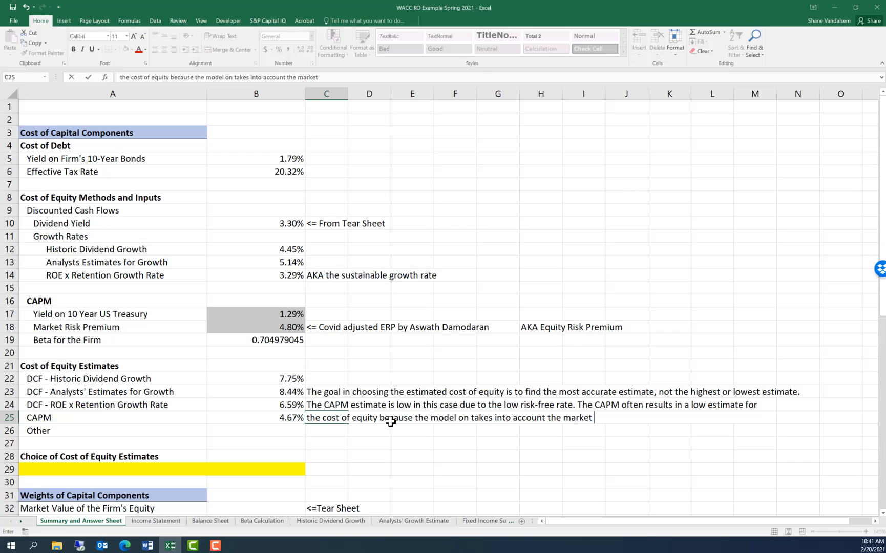
text(risk of the firm.)
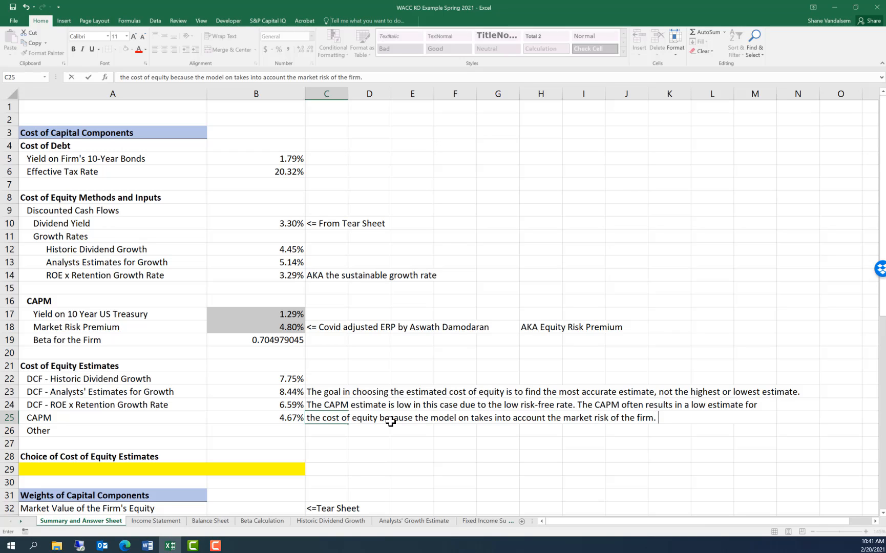
key(Return)
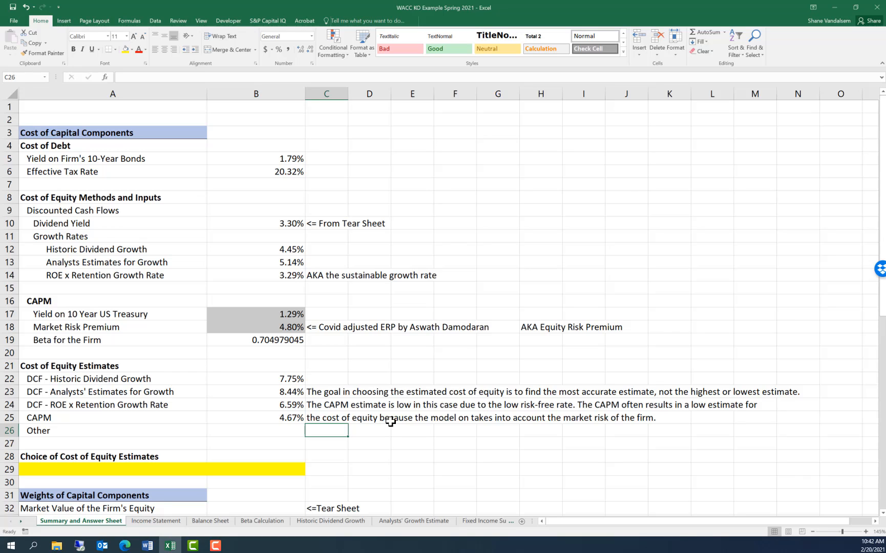
Step: Examine the formulas of the cost of equity estimates in B22 to B26 one after another
key(Left)
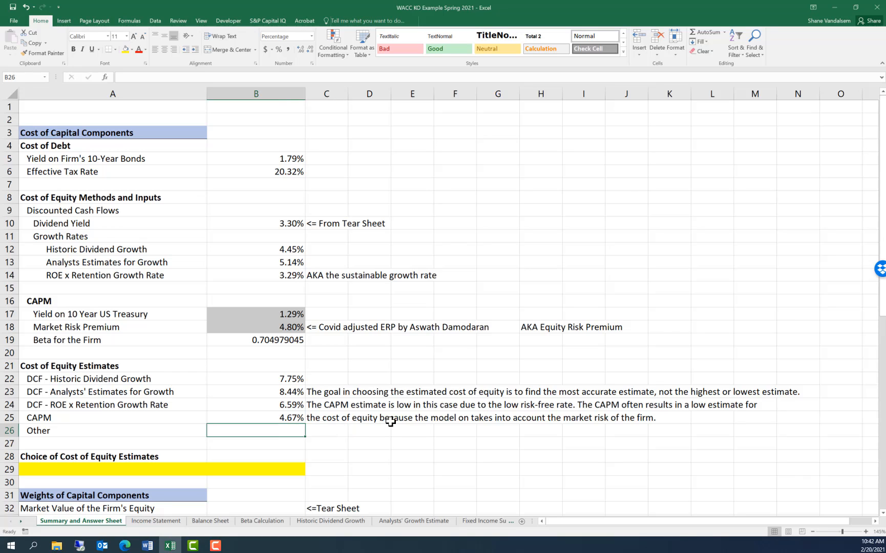
key(Up)
key(Up)
key(Up)
key(Up)
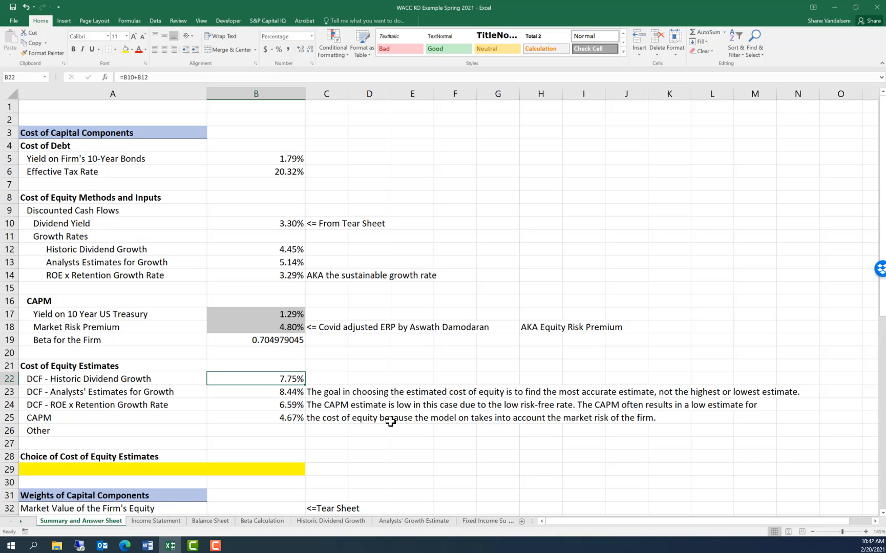
key(Down)
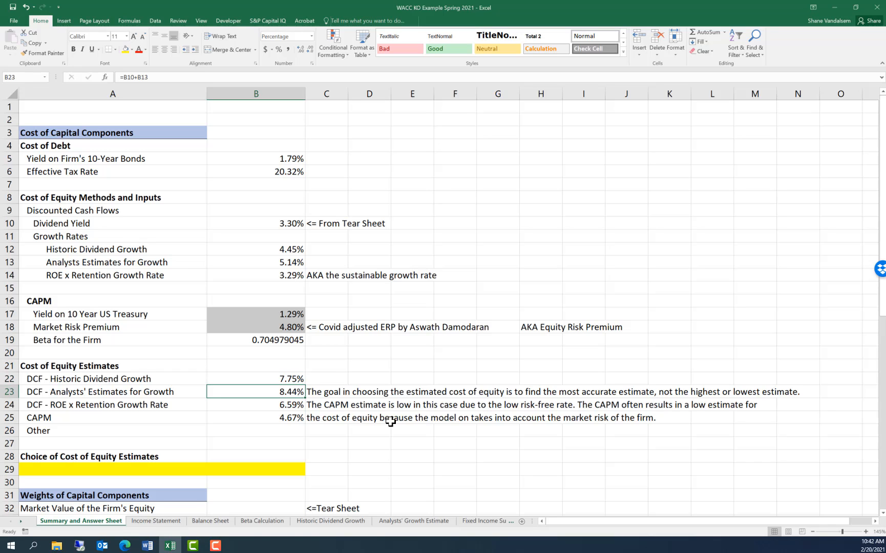
key(Down)
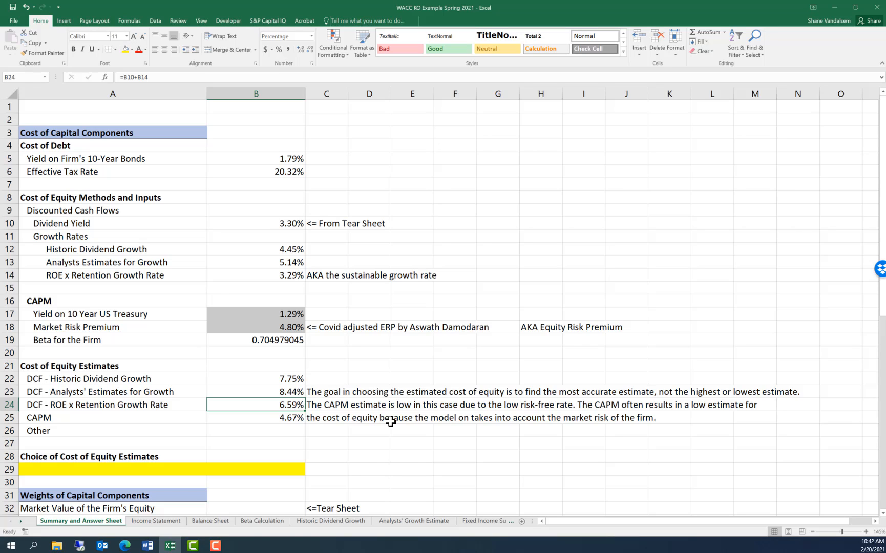
key(Down)
key(Down)
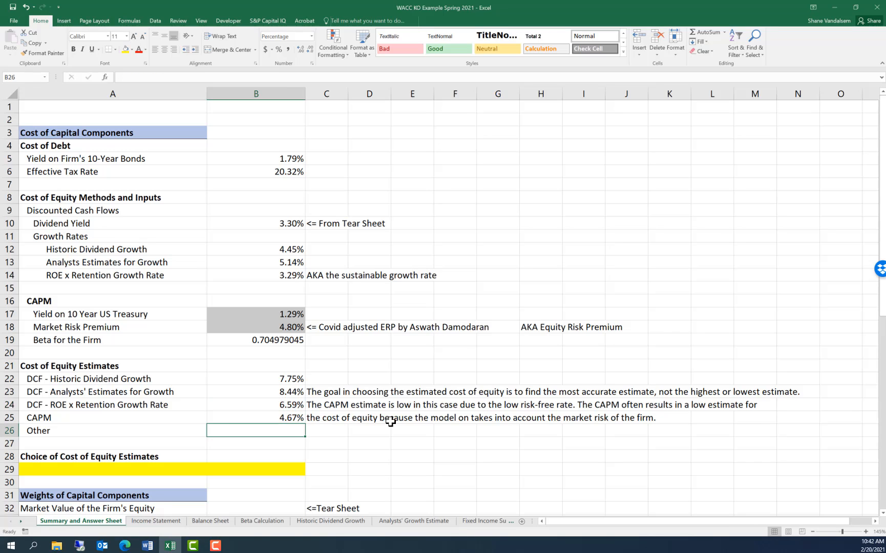
Step: Begin a note in cell C27 with "Don't use an average of the estimates as your estimate."
key(Right)
key(Down)
text(Don't)
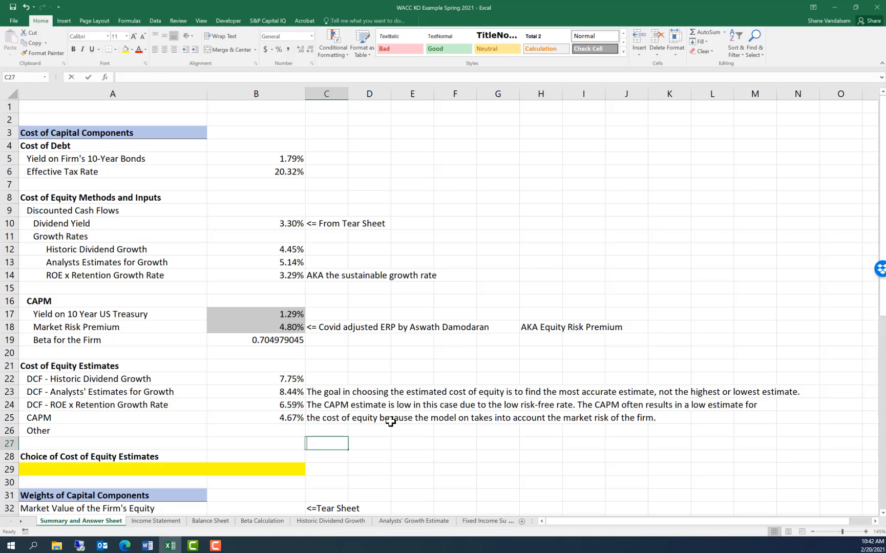
text(an)
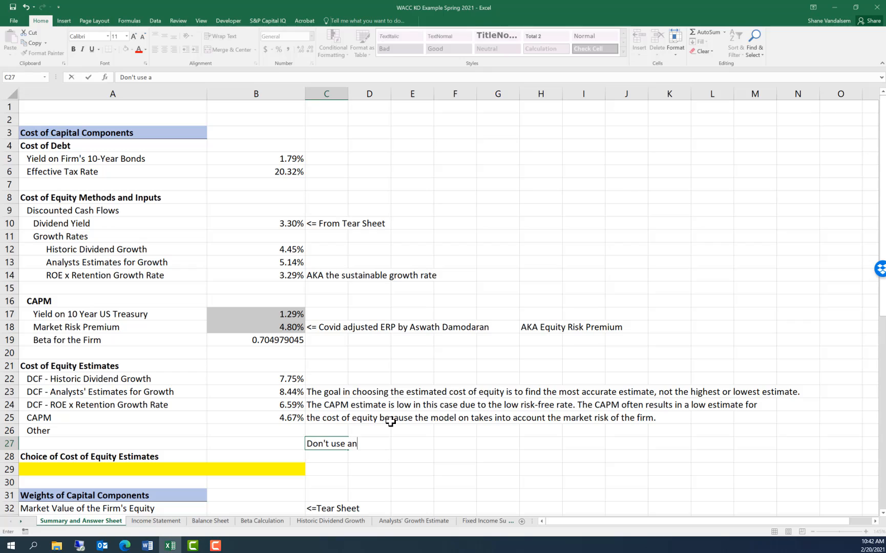
text( average of the)
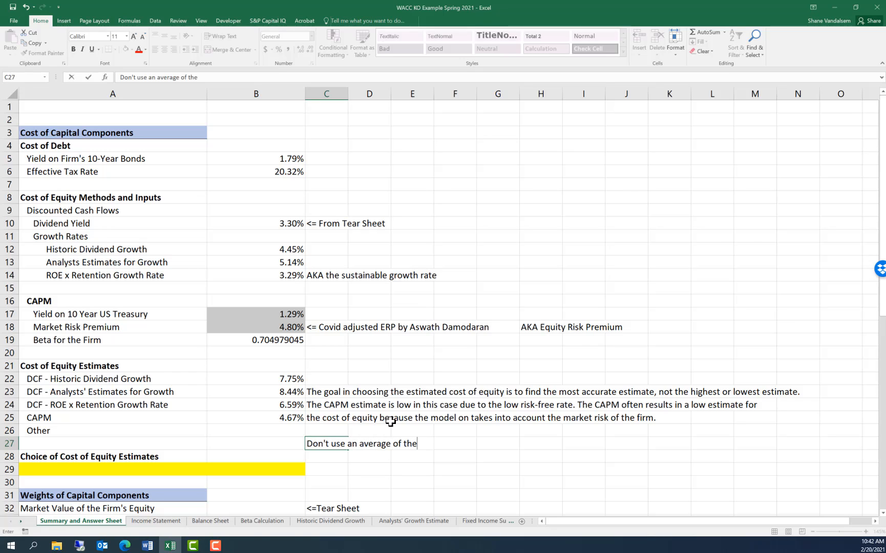
text( estimates as your estimate.)
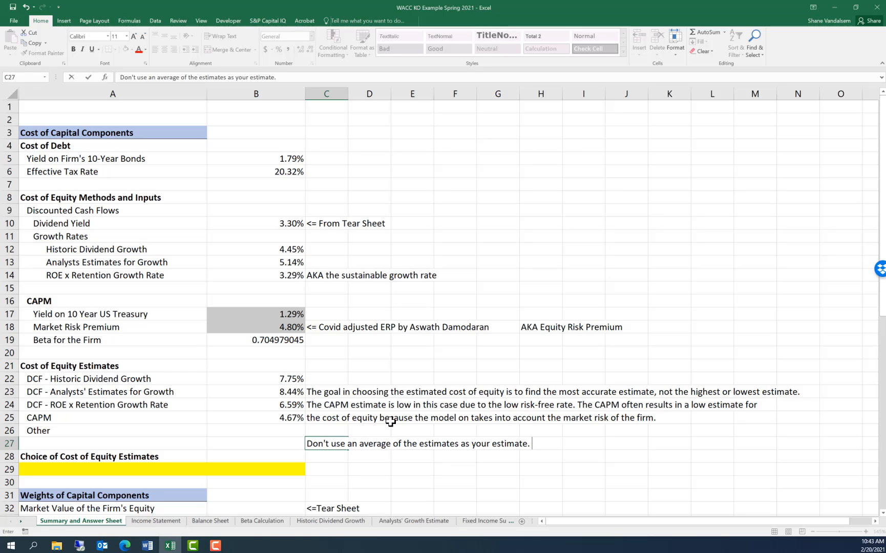
Step: Complete the C27 note with the sentence "An average of bad estimates is a bad estimate."
text(An average of b)
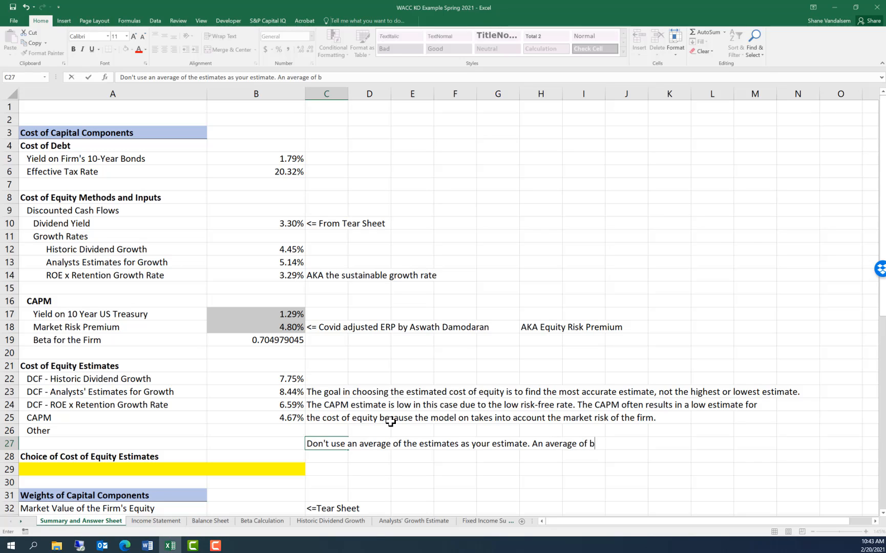
text(ad estimate)
key(BackSpace)
key(BackSpace)
key(BackSpace)
key(BackSpace)
text(mates is )
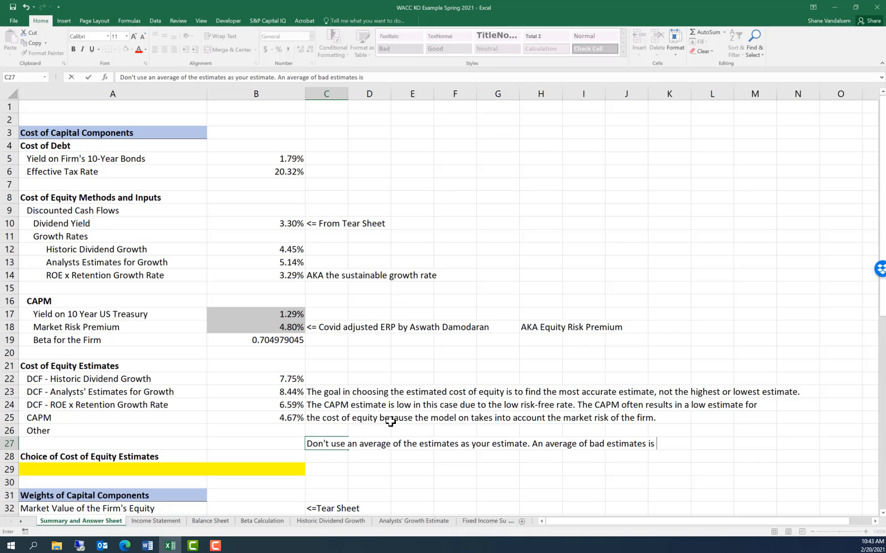
text(a bad estimat)
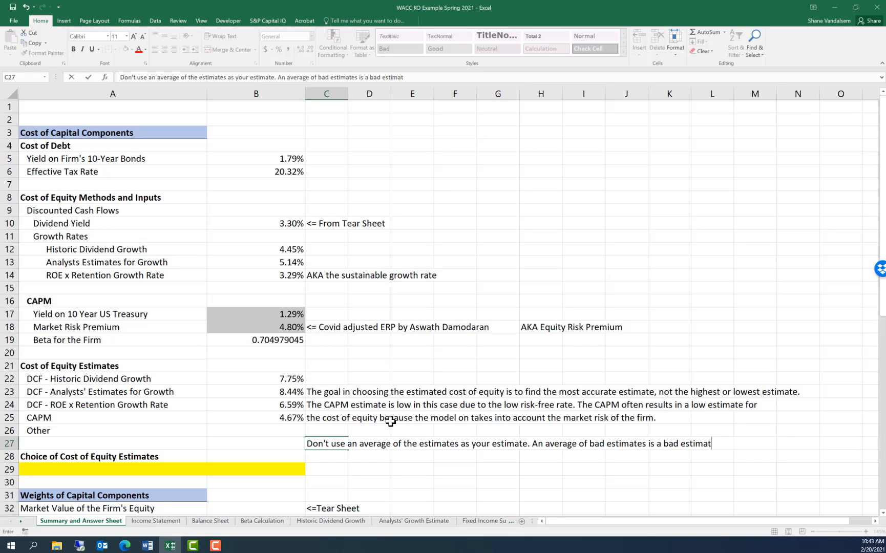
text(e)
key(Return)
key(Up)
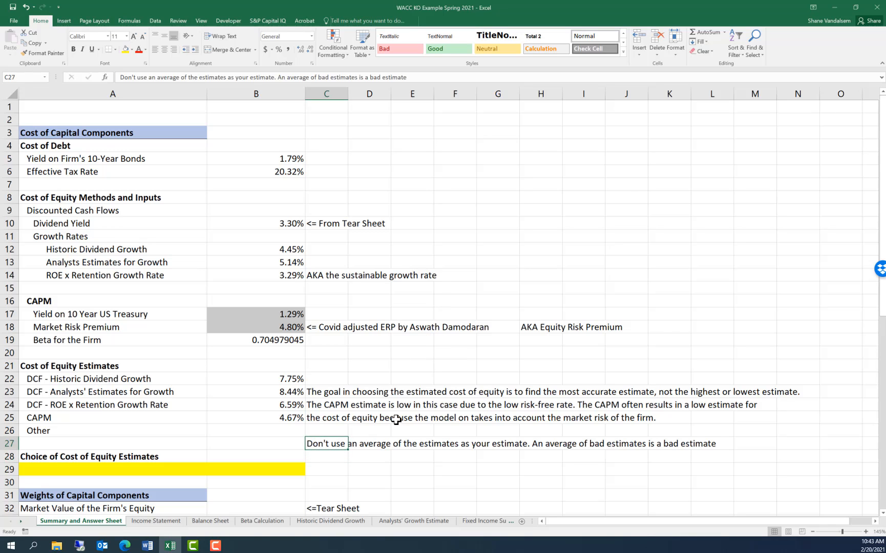
click(470, 76)
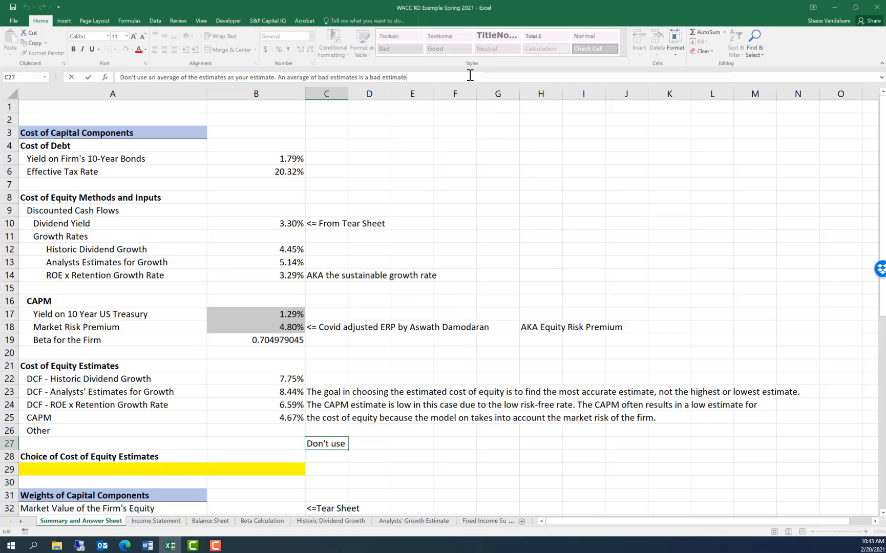
text(.)
click(279, 367)
click(297, 379)
click(296, 390)
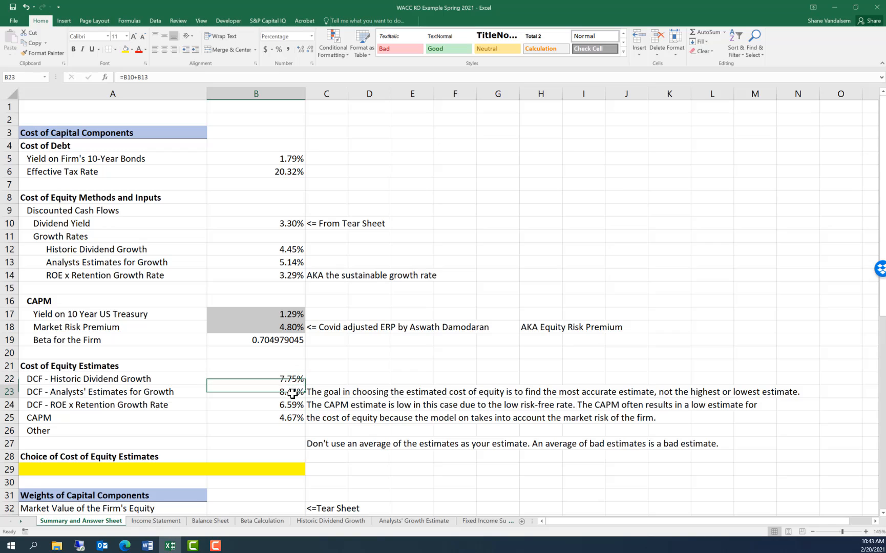
click(293, 380)
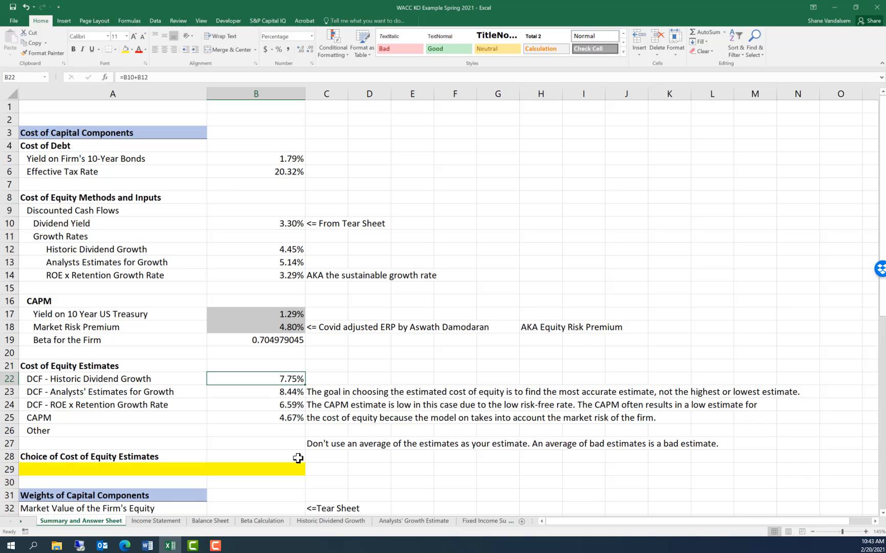
Step: Enter 8.00% as the Other cost of equity estimate in cell B26
click(261, 442)
click(268, 427)
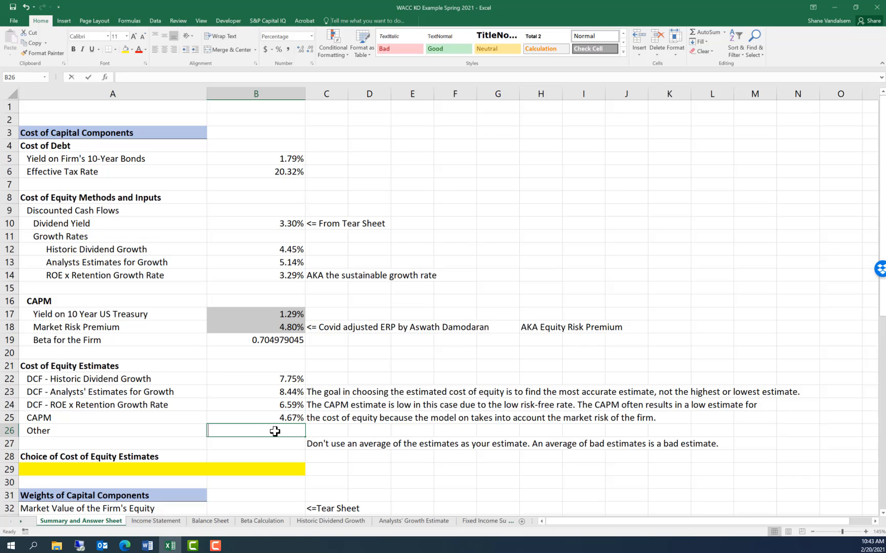
text(*.00%)
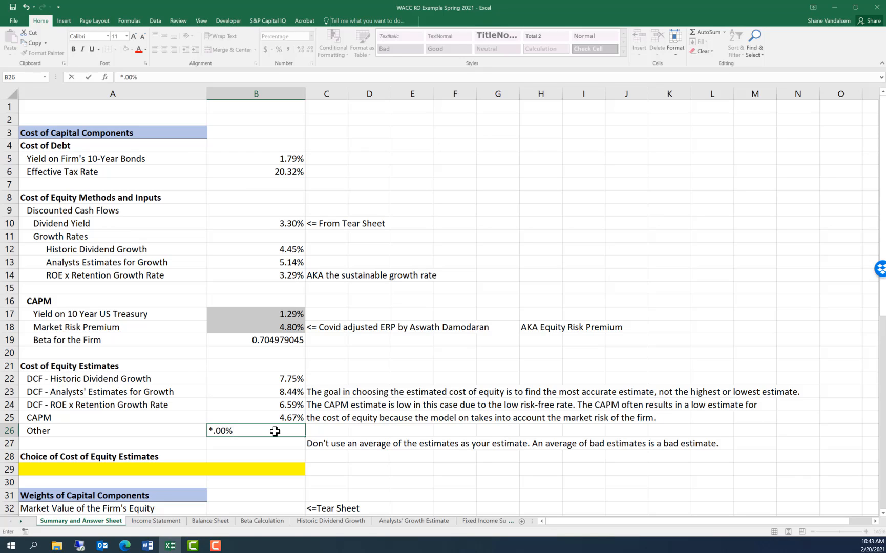
key(BackSpace)
key(BackSpace)
key(BackSpace)
key(BackSpace)
key(BackSpace)
text(8.00%)
key(Return)
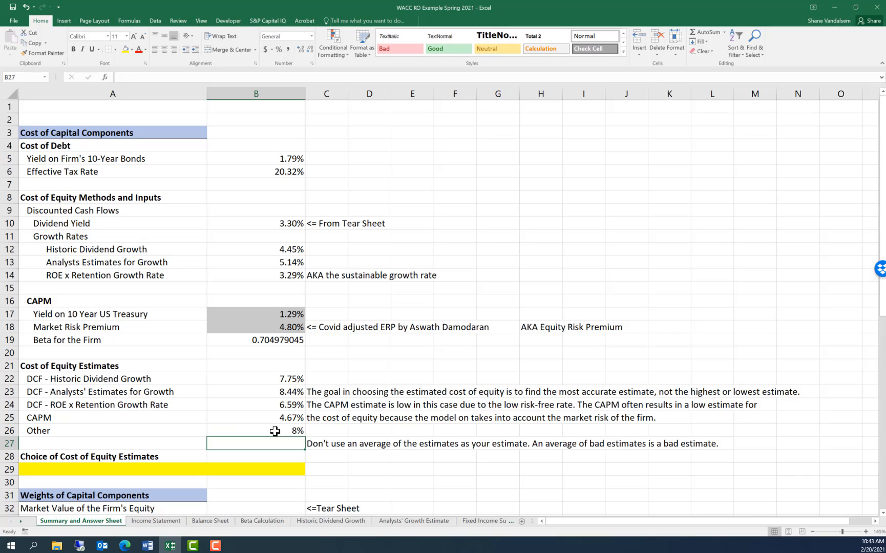
click(275, 431)
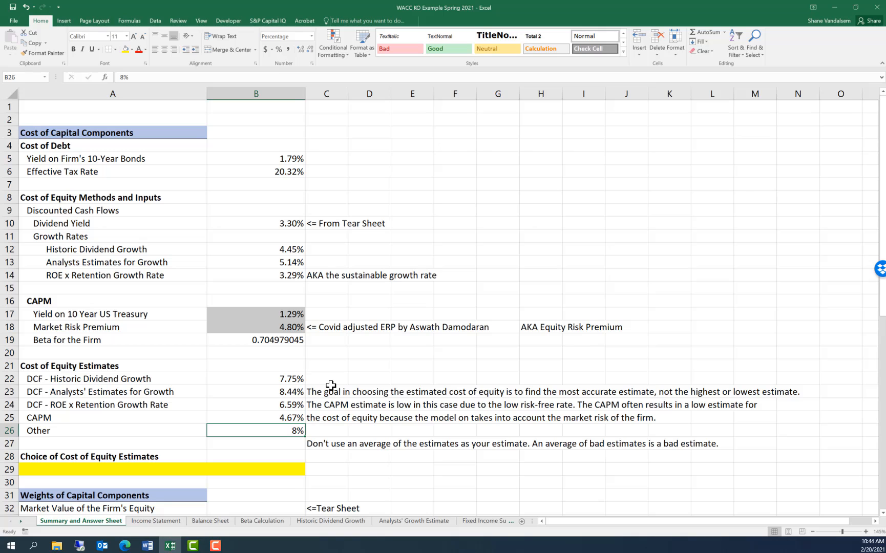
scroll(430, 381, down, 2)
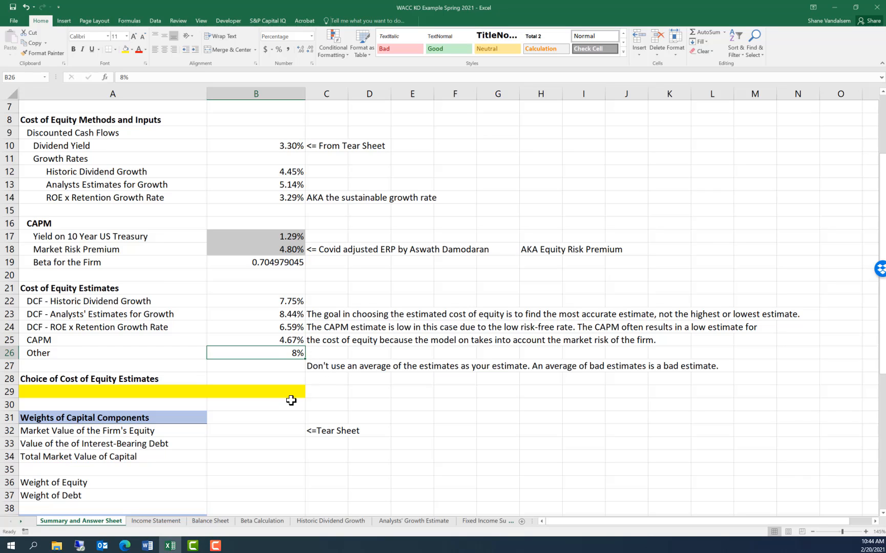
click(105, 393)
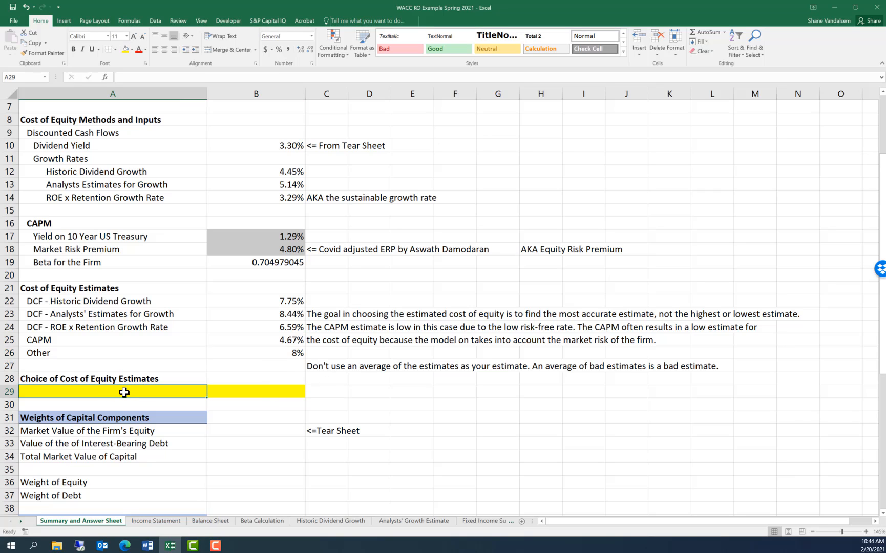
mouse_move(142, 388)
mouse_down()
mouse_move(234, 387)
mouse_move(141, 390)
mouse_up()
click(228, 391)
click(168, 393)
click(215, 545)
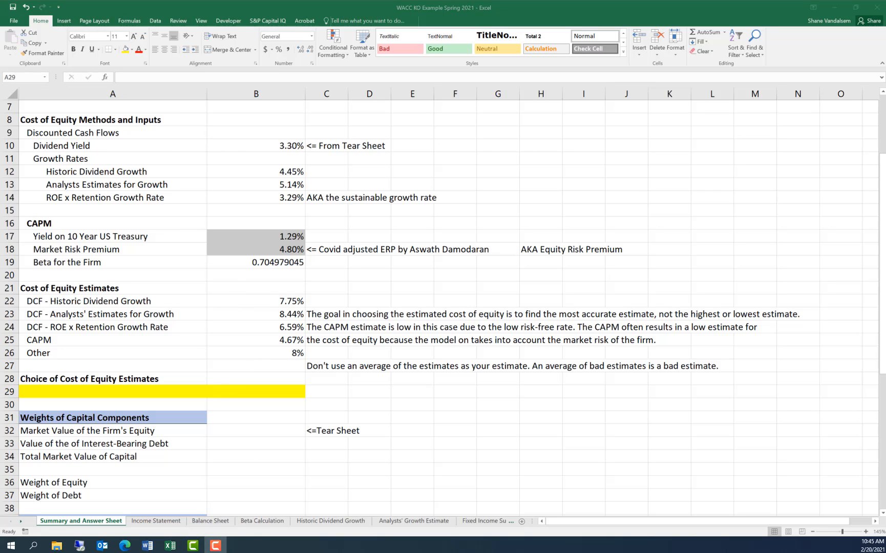
double_click(155, 390)
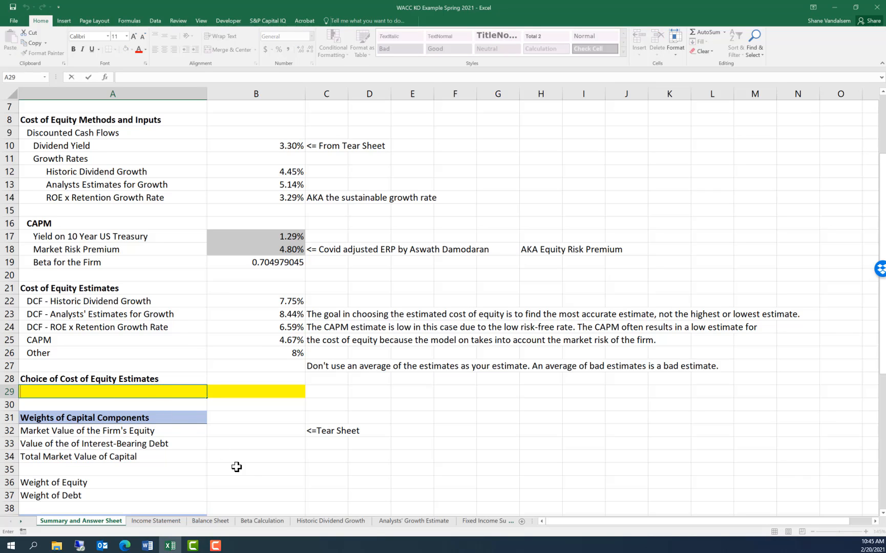
click(250, 479)
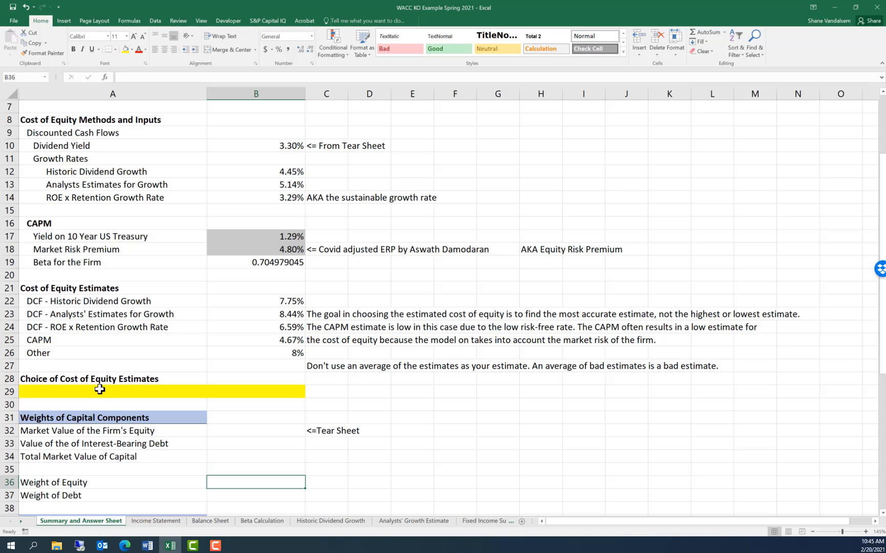
Step: Start a data validation rule for the yellow cell A29 under Choice of Cost of Equity Estimates, allowing a List
scroll(270, 442, down, 1)
scroll(270, 443, down, 1)
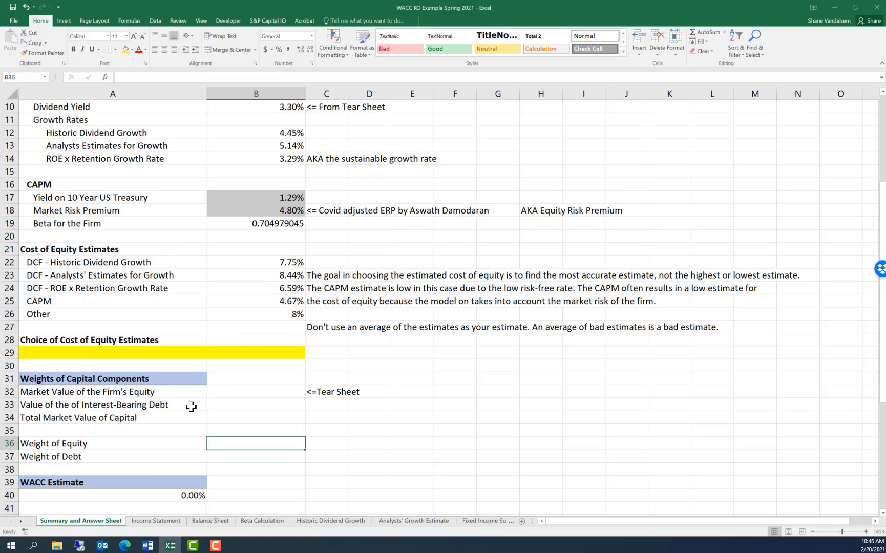
click(169, 353)
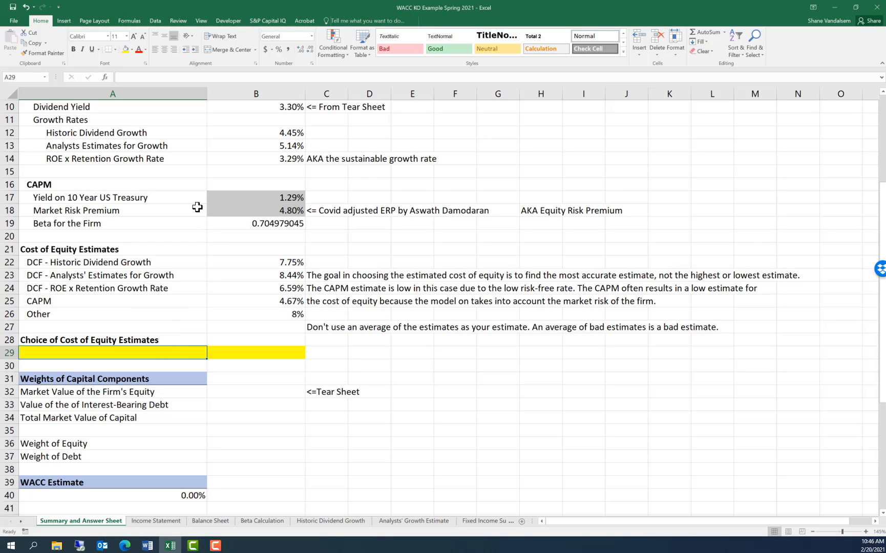
click(154, 20)
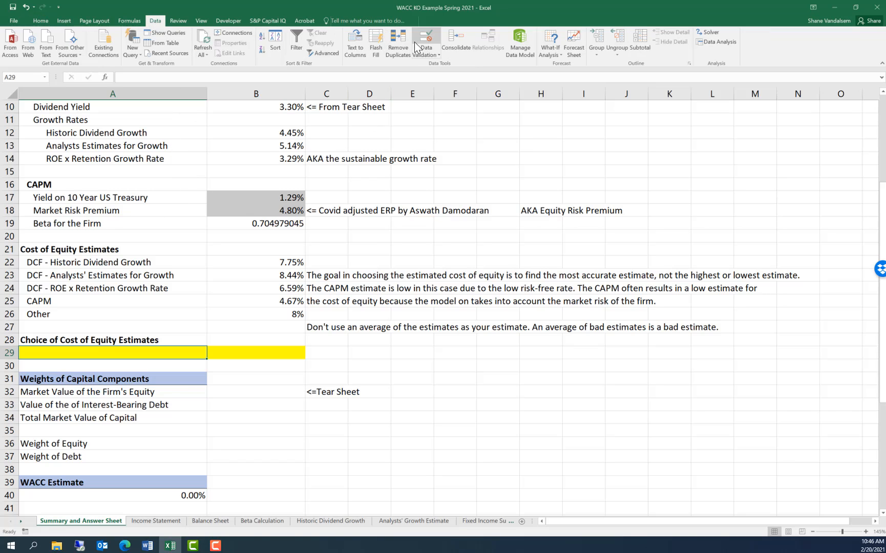
click(438, 53)
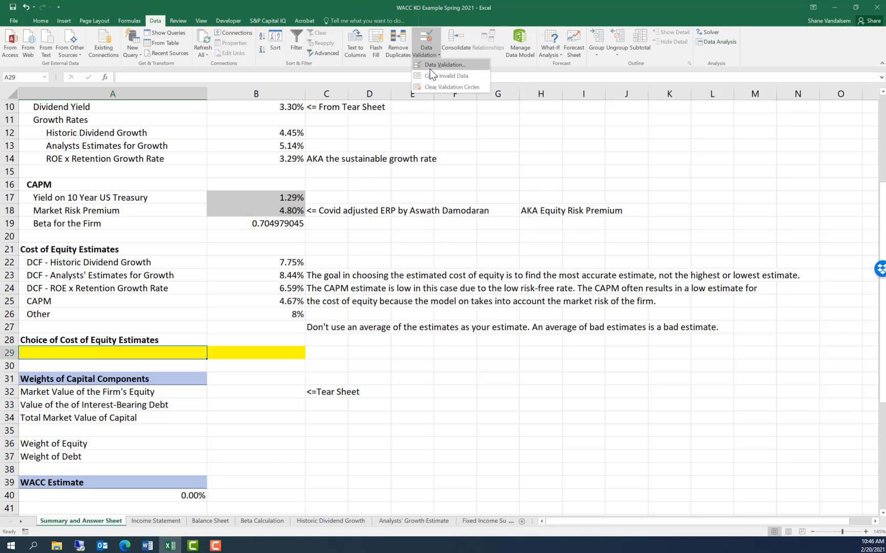
click(429, 67)
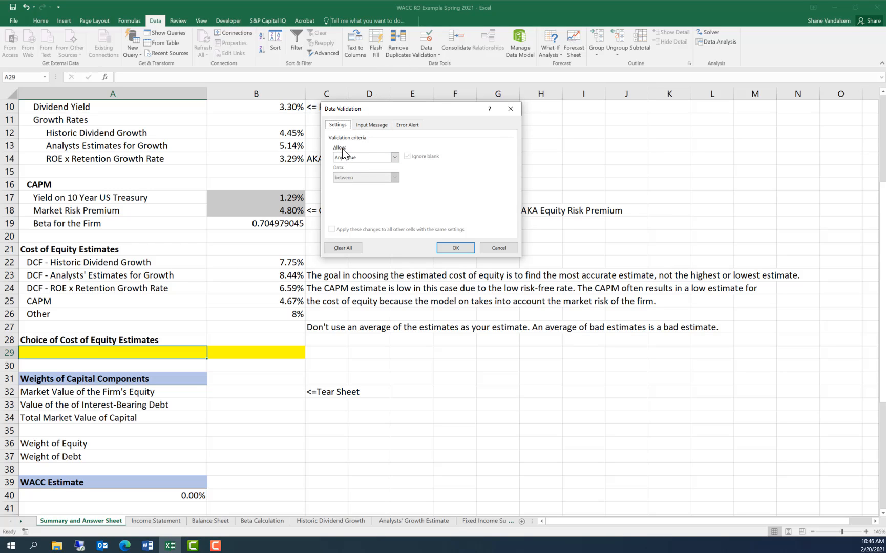
click(353, 162)
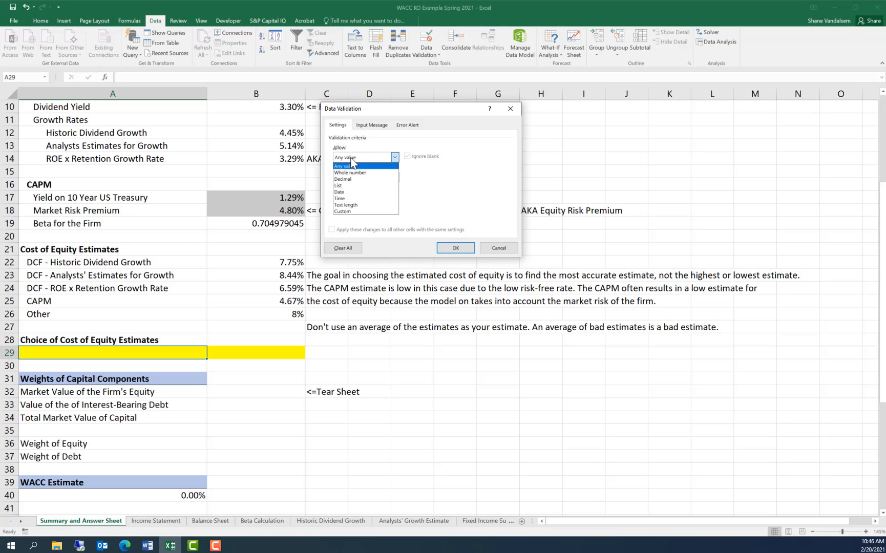
click(340, 189)
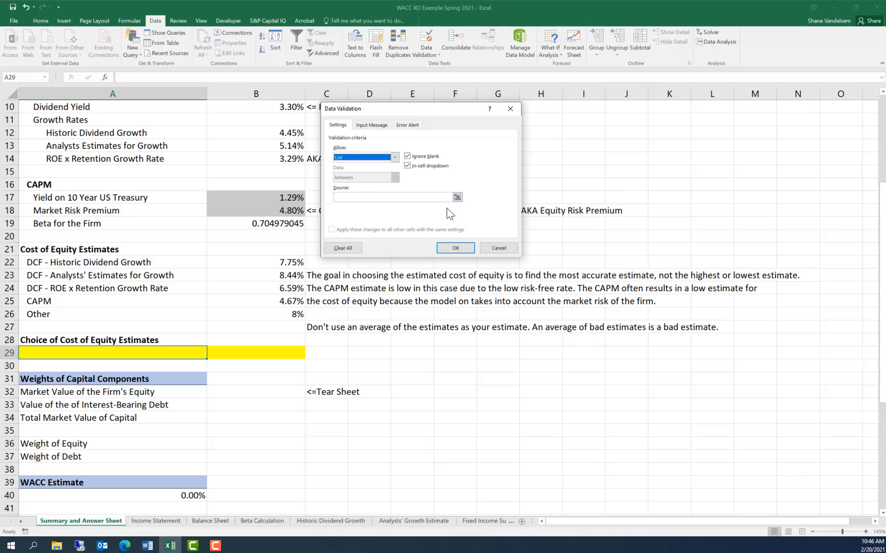
Step: Set the list source to the cost of equity estimate names in A22:A26 and apply the validation rule to A29
click(457, 199)
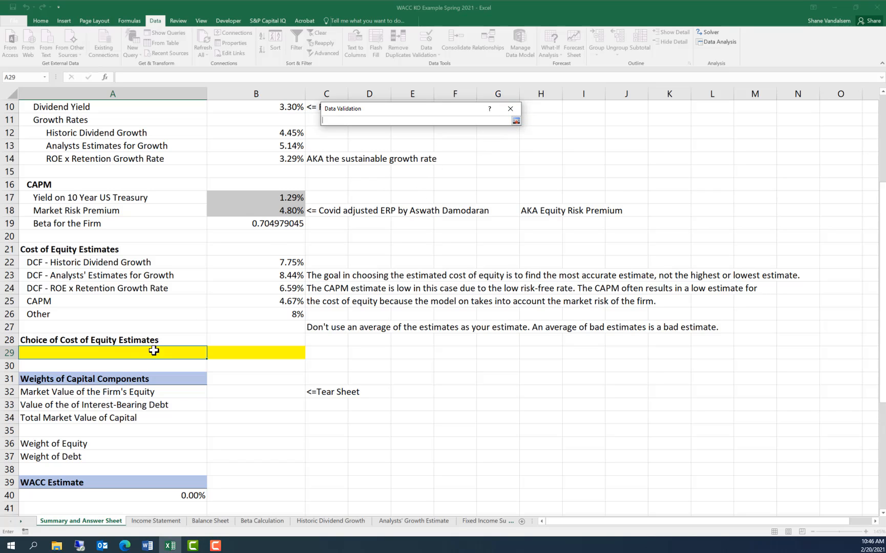
drag(92, 261, 83, 315)
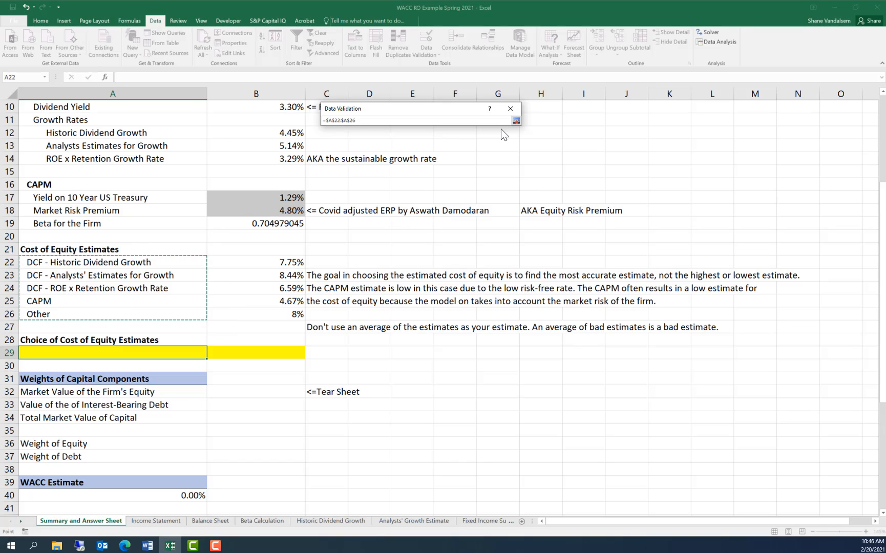
click(515, 121)
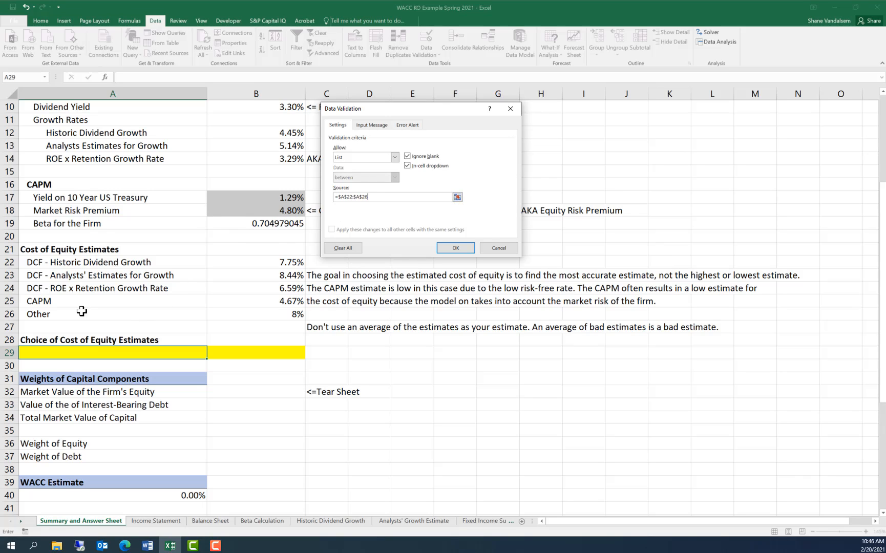
click(453, 248)
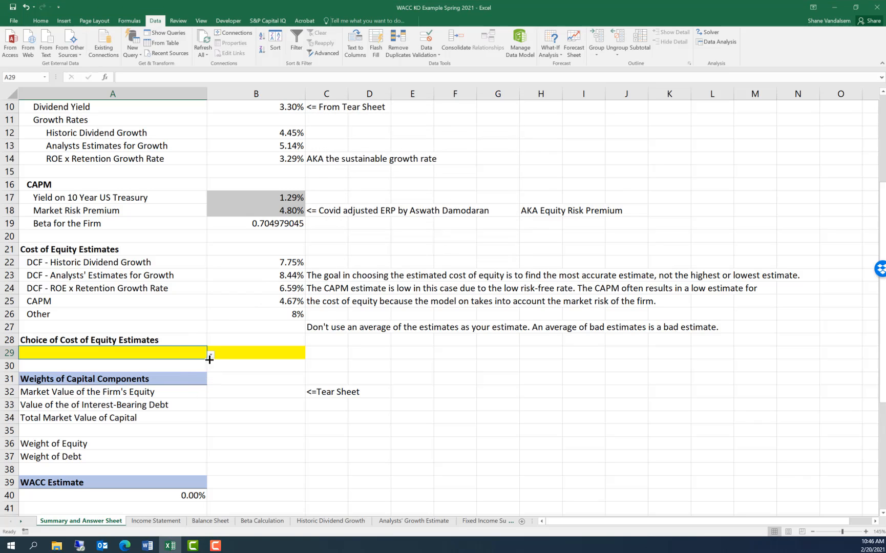
Step: Try out the A29 dropdown by choosing DCF - Analysts' Estimates for Growth and DCF - Historic Dividend Growth
click(210, 355)
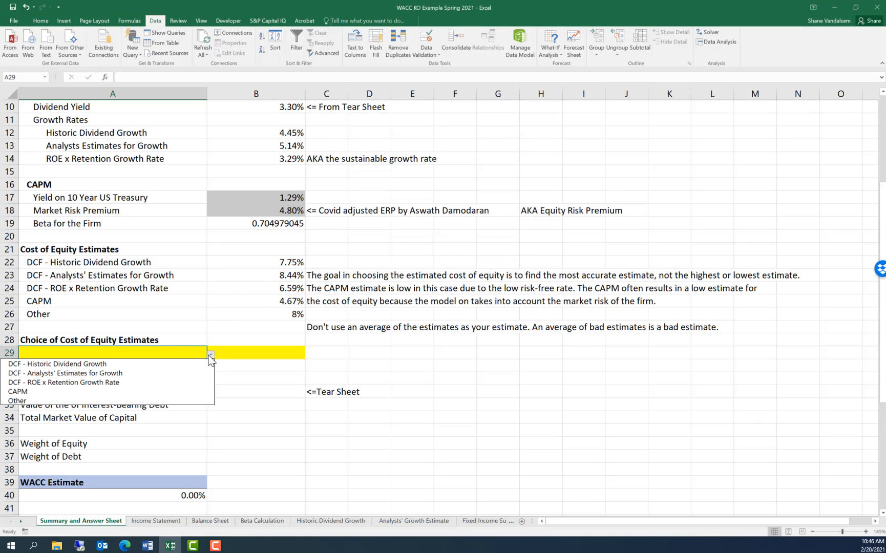
click(91, 372)
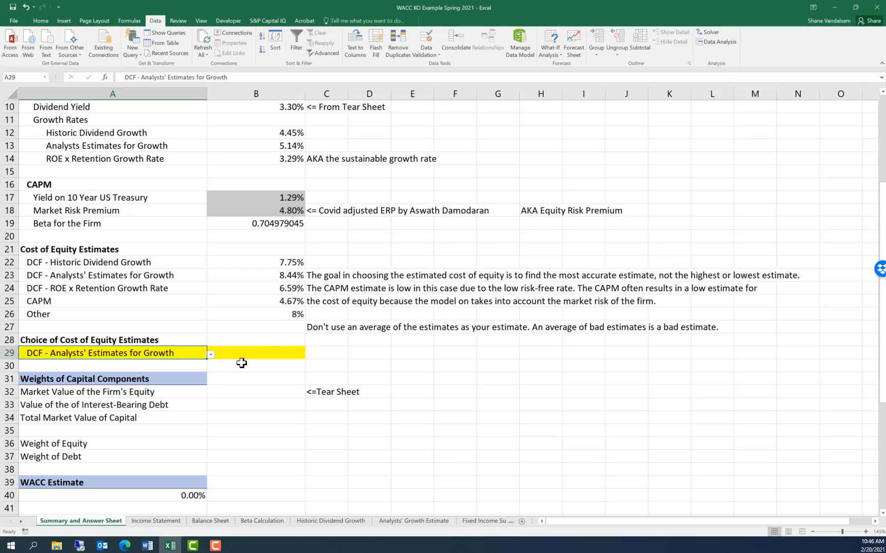
click(210, 354)
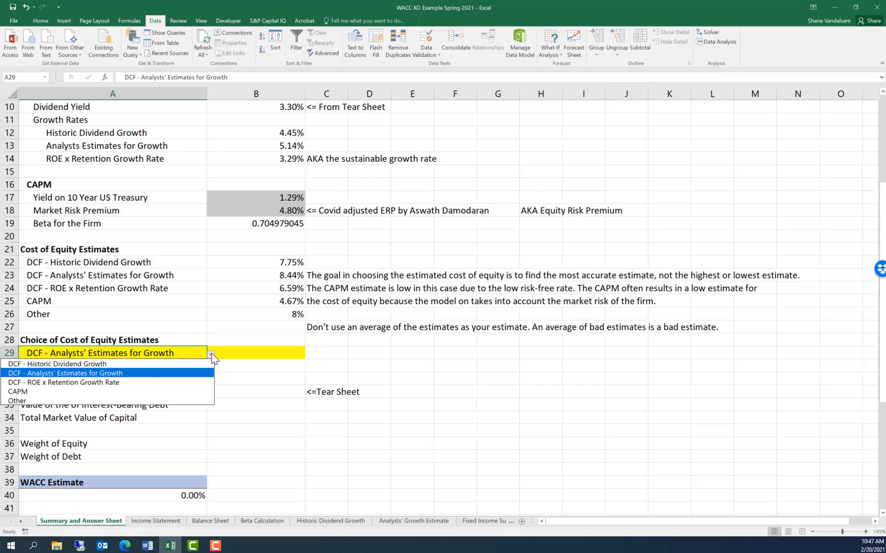
click(156, 365)
Step: Begin a VLOOKUP formula in B29 with A29 as the lookup value and A22:B26 as the table array
click(256, 352)
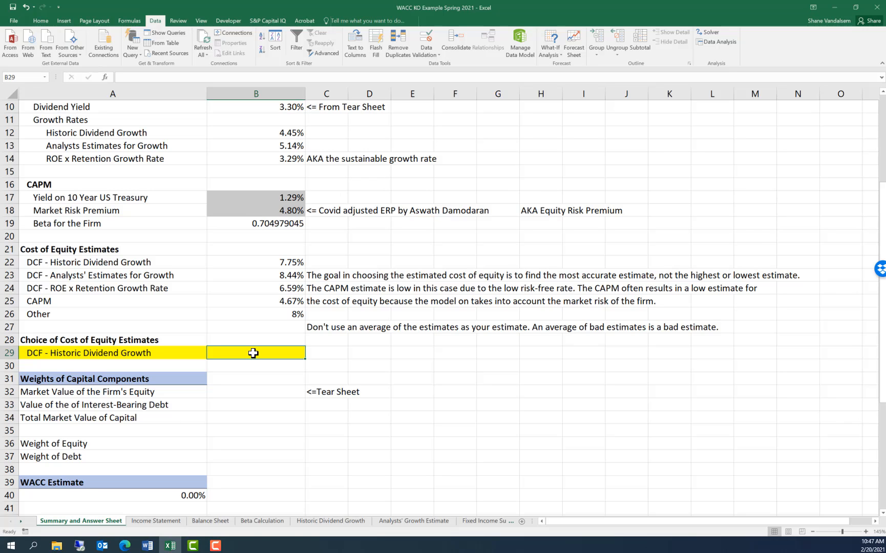
text(=)
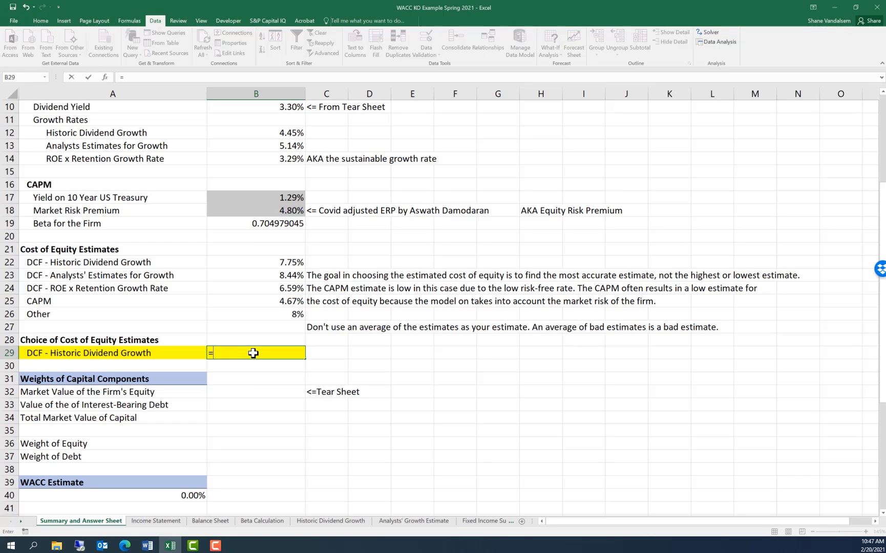
text(vlookup()
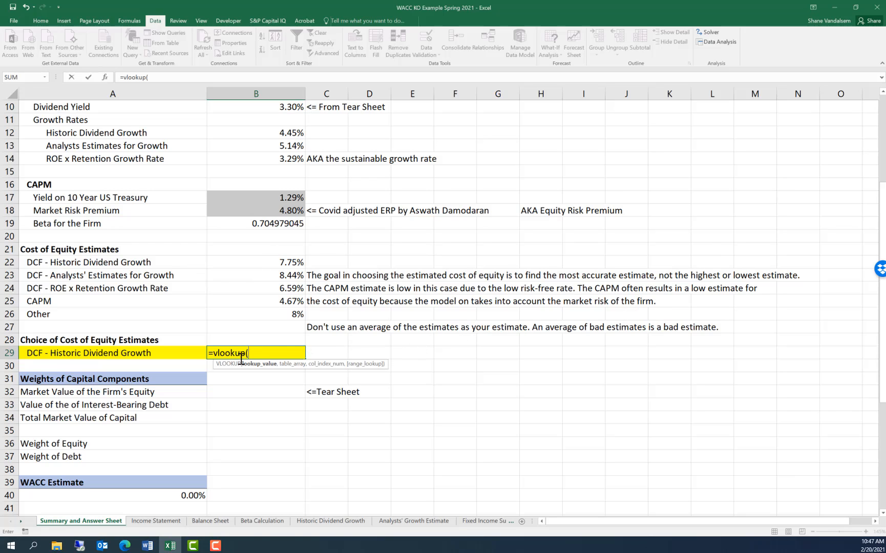
click(127, 354)
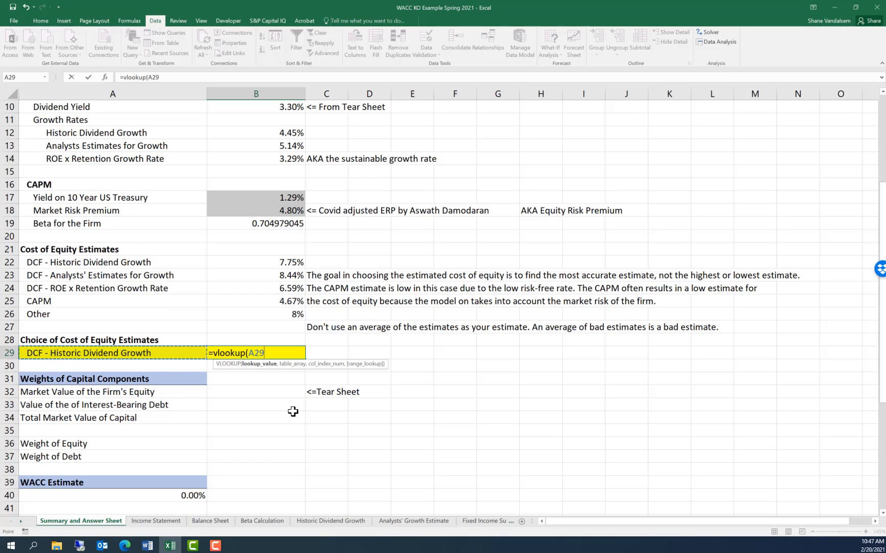
text(,)
drag(176, 262, 271, 306)
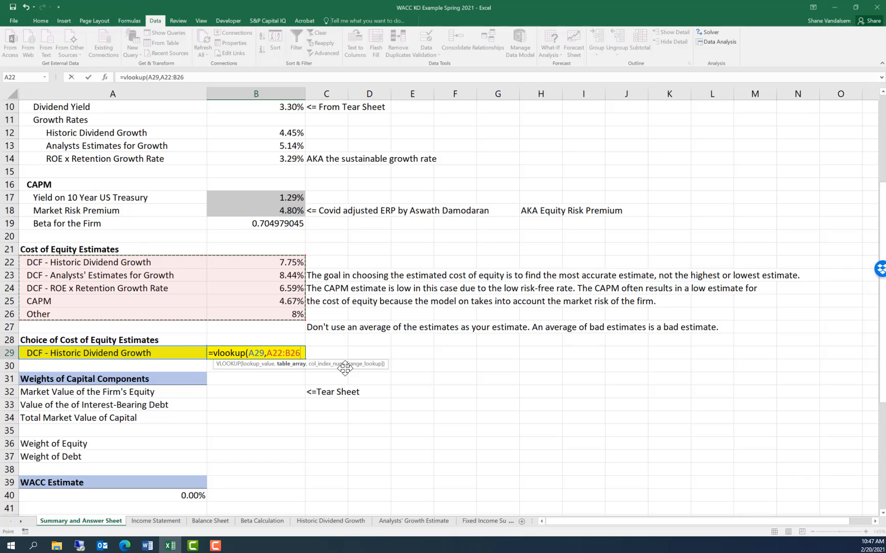
Step: Complete the B29 VLOOKUP with column index 2 and False for an exact match
text(,)
text(2,)
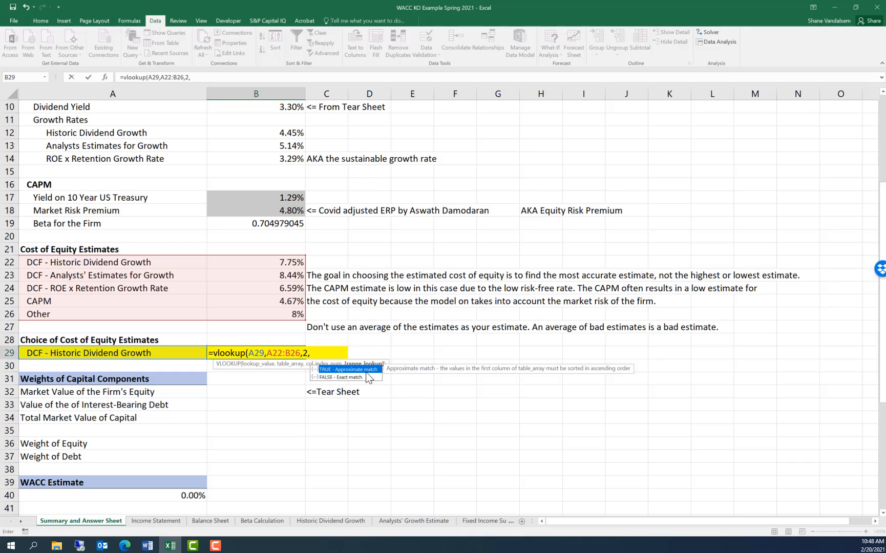
click(359, 378)
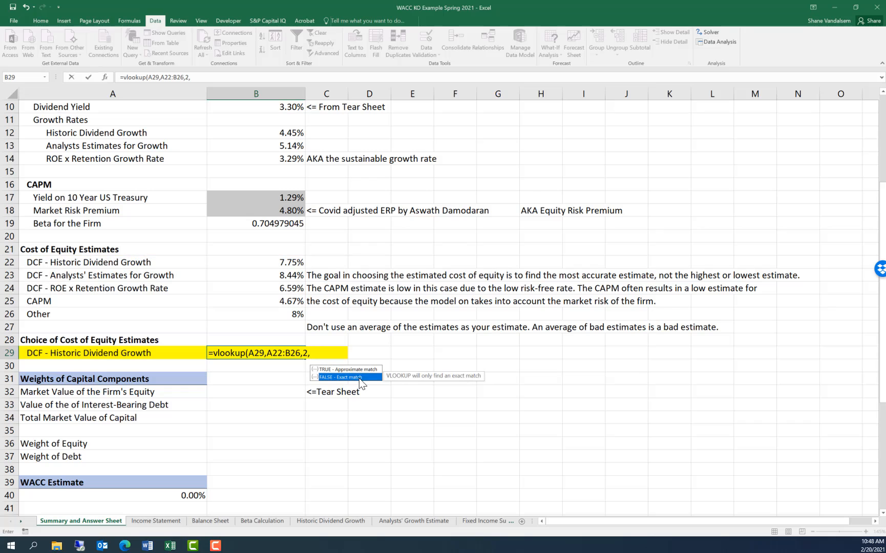
click(320, 355)
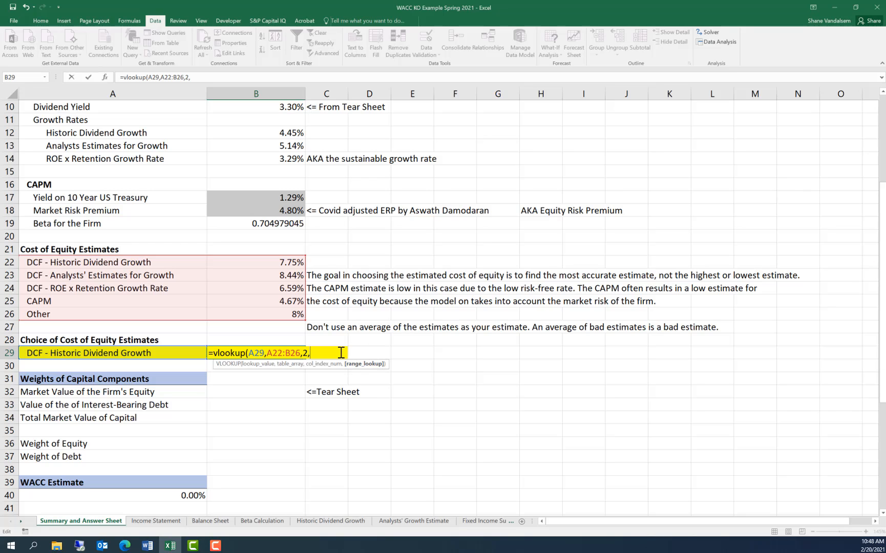
text(Fa)
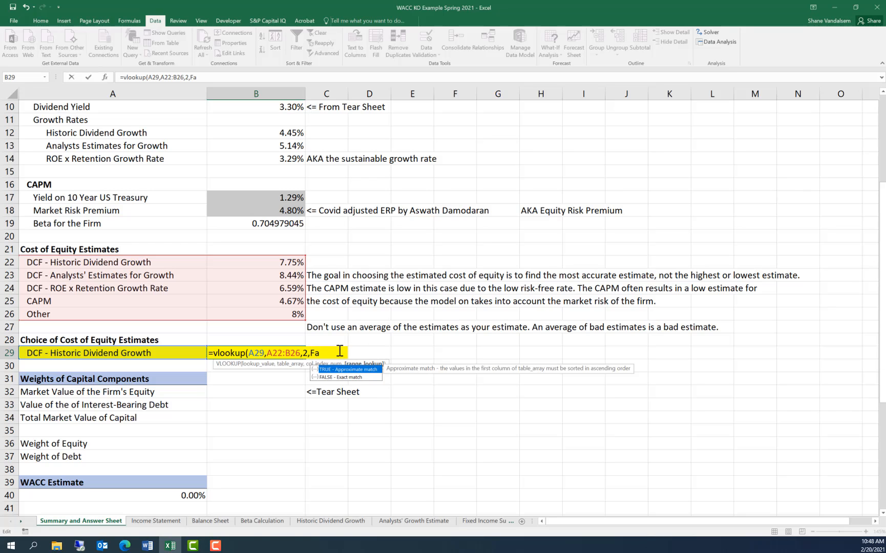
text(lse))
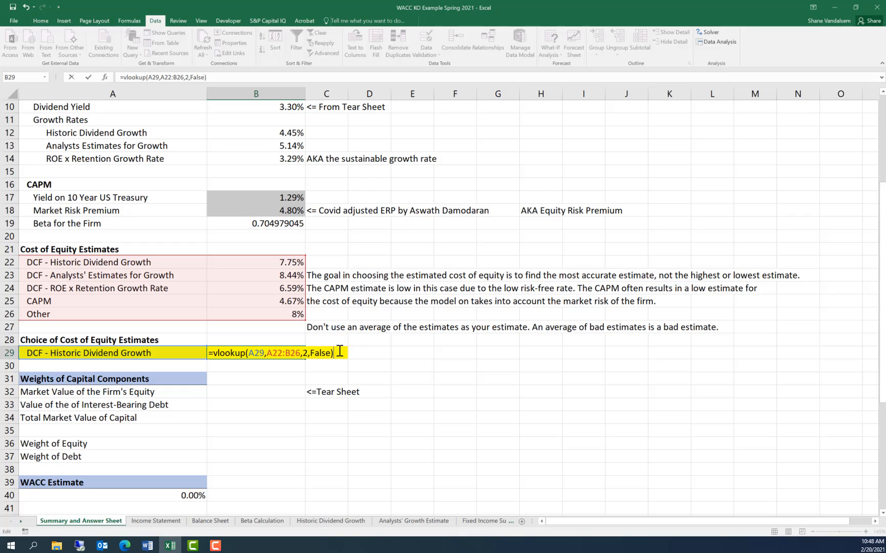
key(Return)
key(Up)
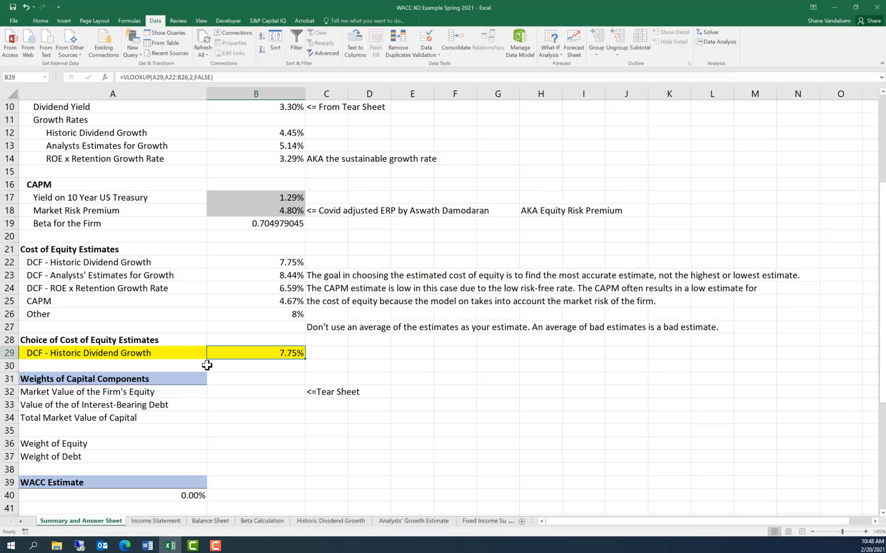
Step: Test the A29 dropdown with DCF - Analysts' Estimates for Growth and Other, and leave the choice set to CAPM
click(184, 353)
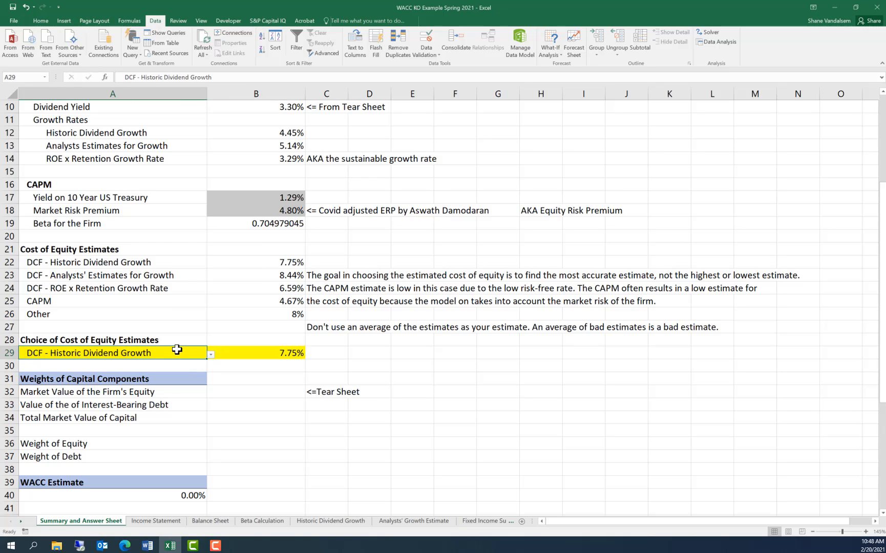
click(211, 355)
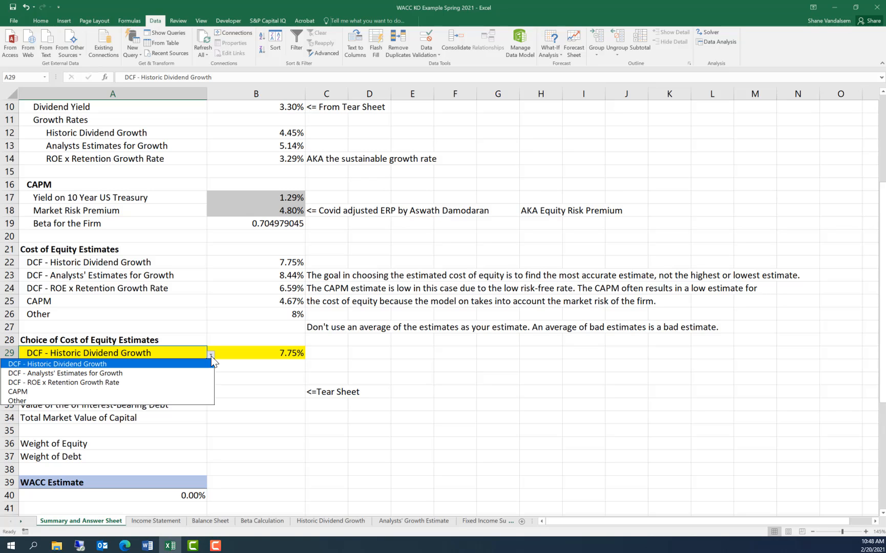
click(171, 373)
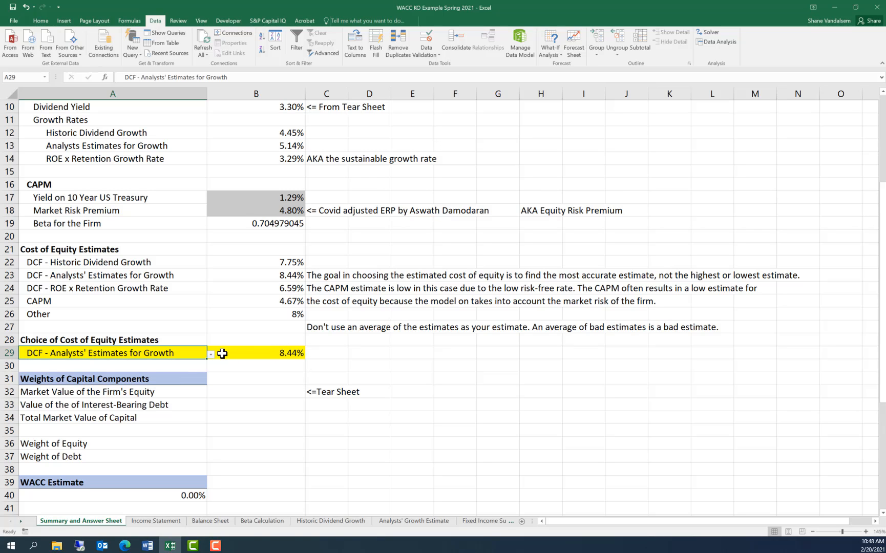
click(211, 354)
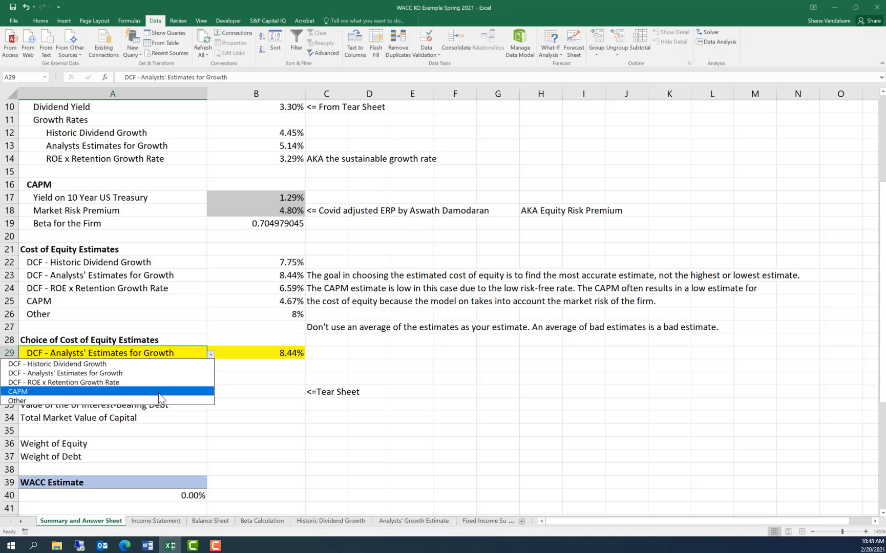
click(162, 400)
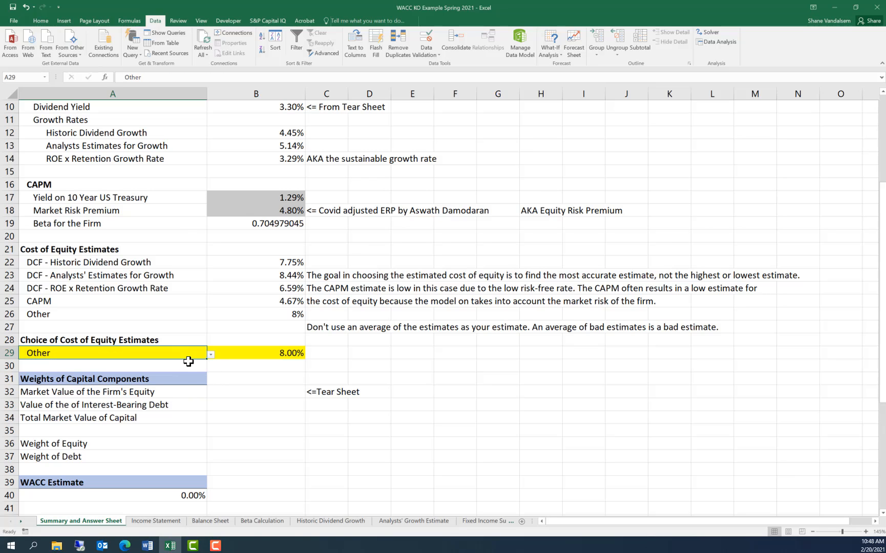
click(210, 355)
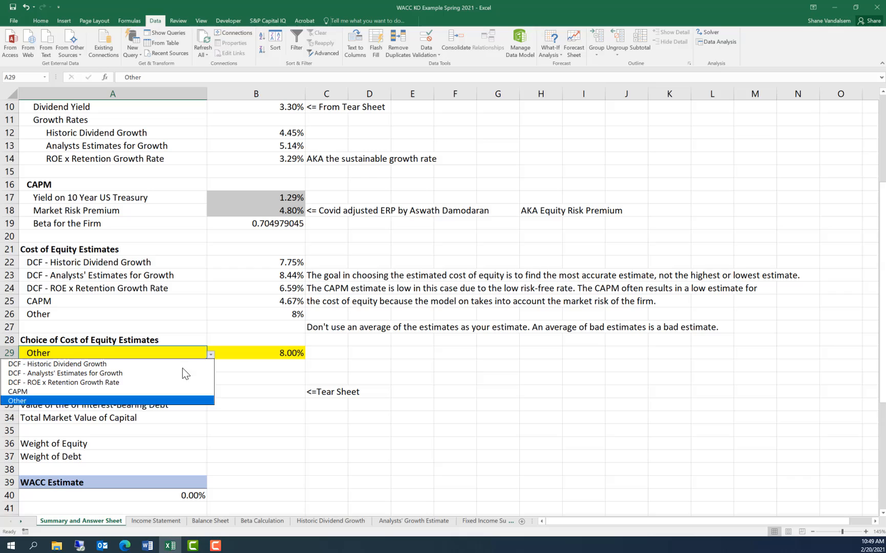
click(163, 393)
Step: Clear the formula from cell A40 under WACC Estimate
click(253, 417)
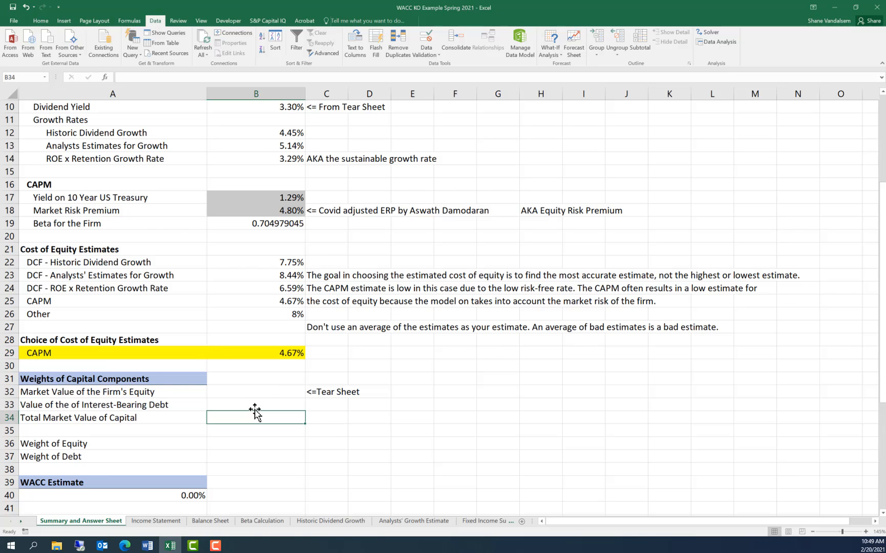
scroll(202, 420, down, 2)
click(192, 416)
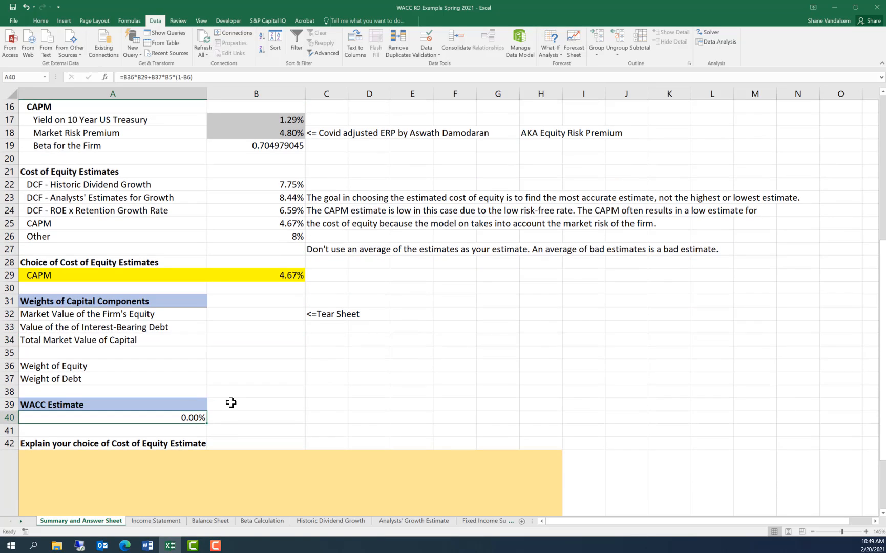
key(Delete)
Step: Add the note Market Capitalization or "Market Cap" in cell E32, beside the Tear Sheet reference for the firm's equity value
click(291, 340)
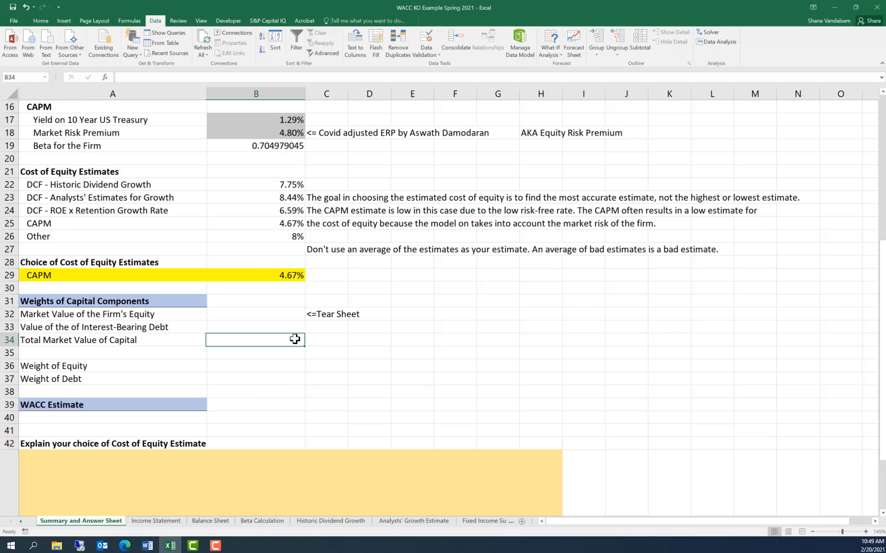
click(261, 313)
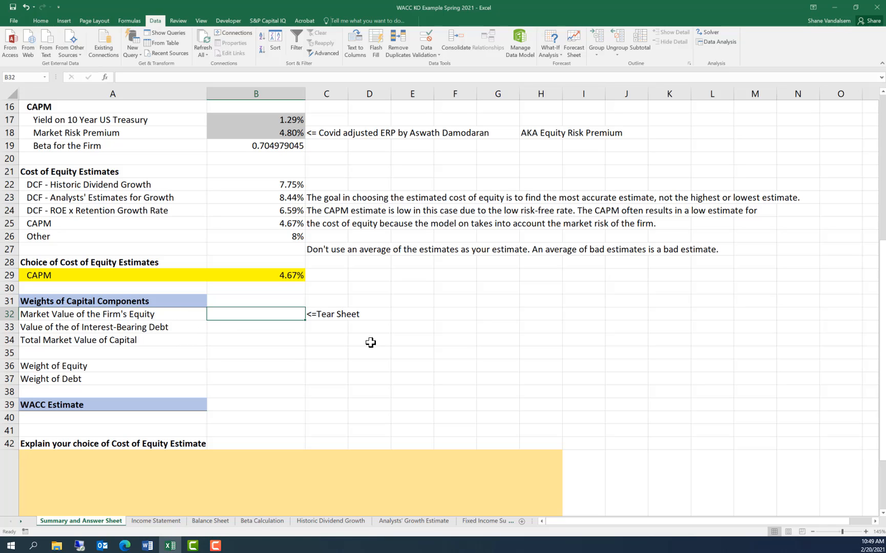
click(411, 313)
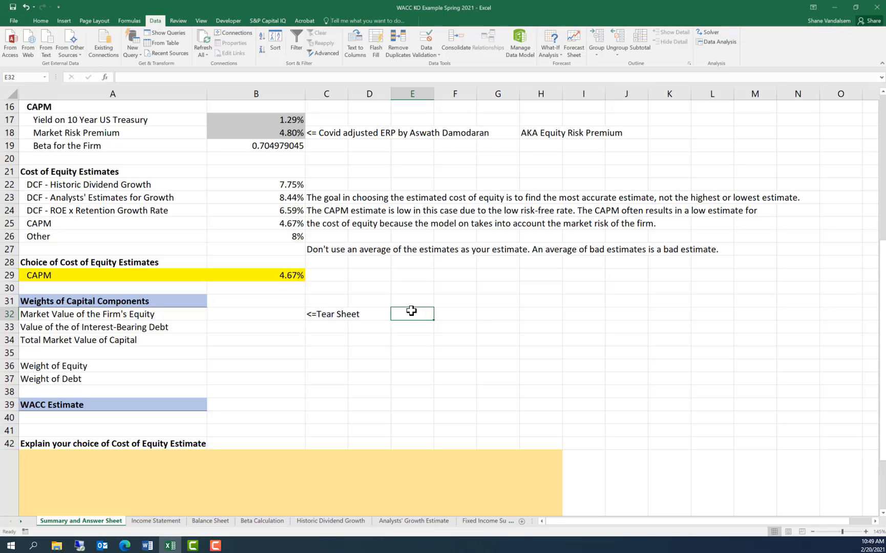
text(Market)
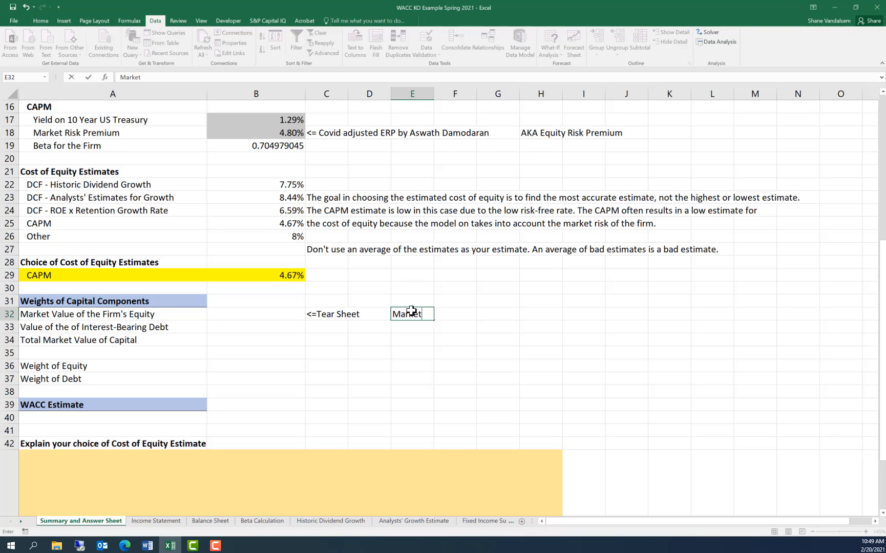
text( Capitalizatsion)
text(ion or)
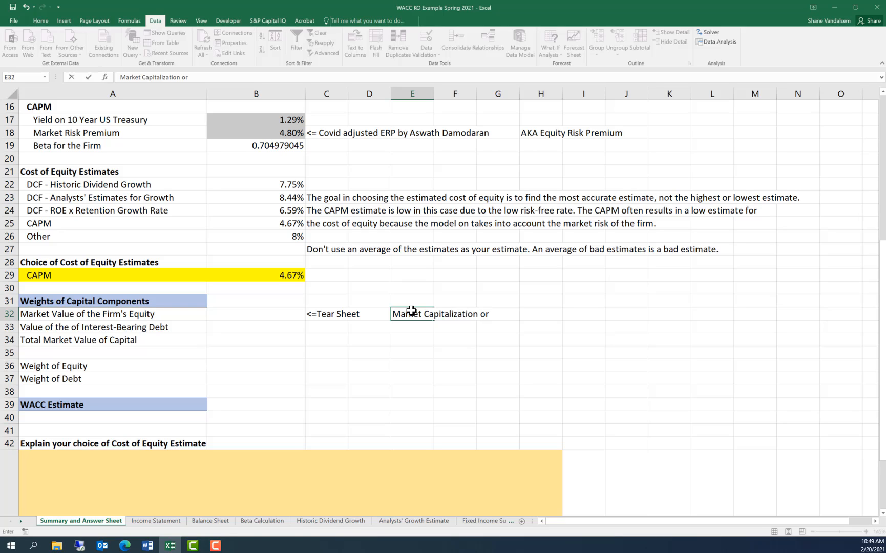
text( "Market CAP)
key(BackSpace)
text(ap)
key(Return)
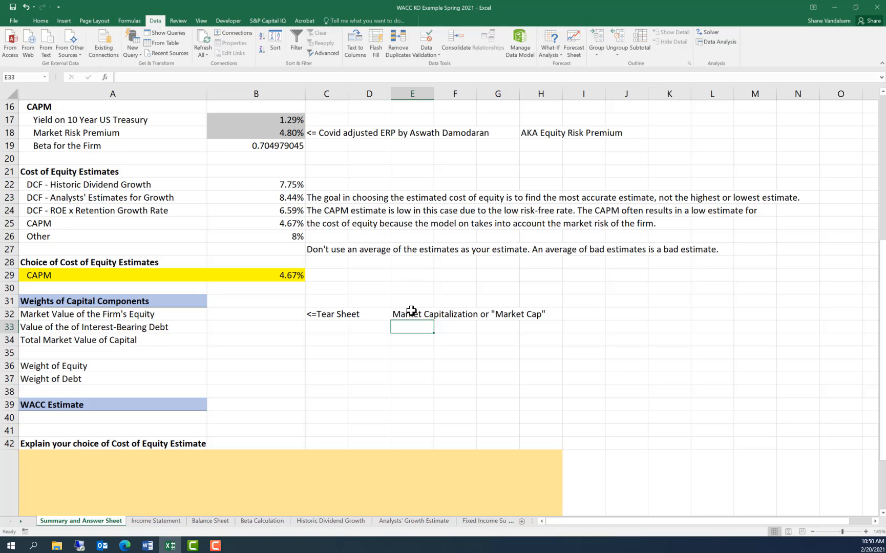
Step: Switch to The Coca Cola Company Tear Sheet in Word and locate Market Cap (mm) in the Stock Quote and Chart table
key(Up)
key(Left)
key(Left)
key(Left)
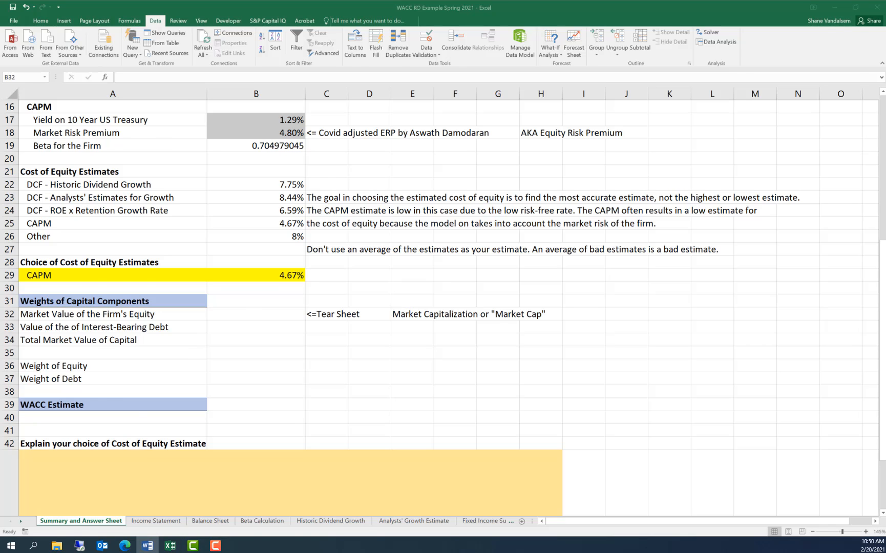
key(alt+Tab)
key(alt+Tab)
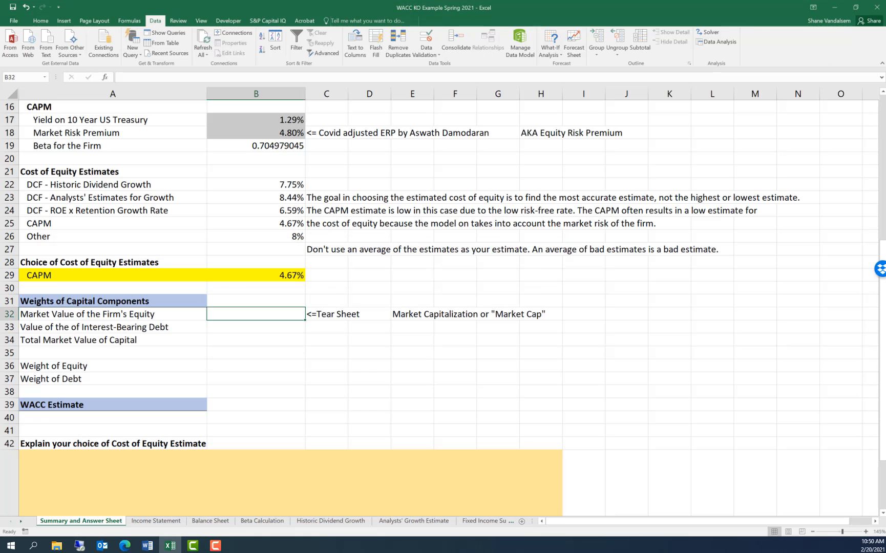
key(alt+Tab)
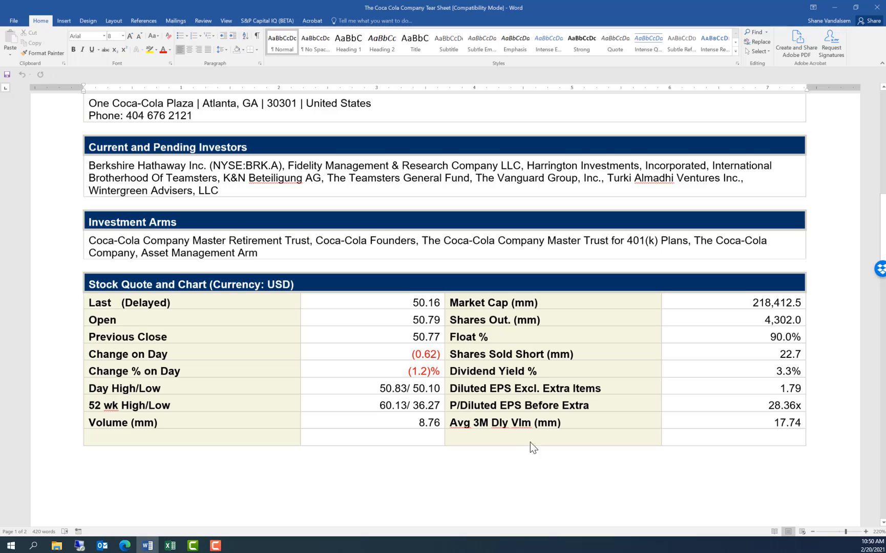
click(530, 444)
scroll(461, 277, up, 6)
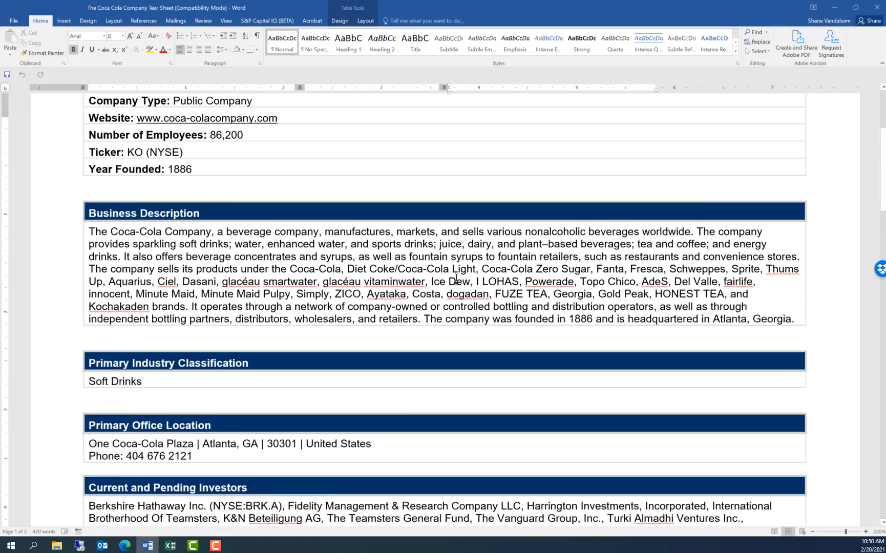
scroll(476, 236, up, 4)
scroll(473, 330, down, 8)
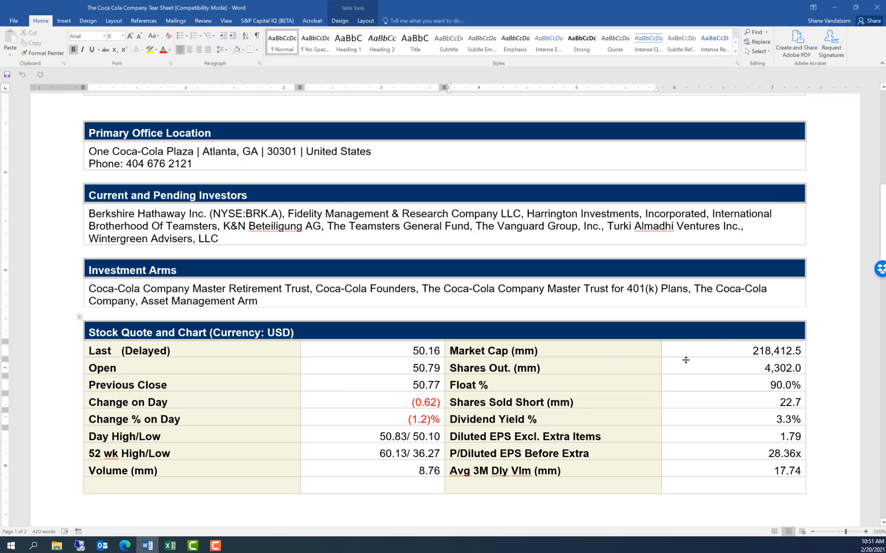
click(855, 7)
drag(512, 91, 678, 7)
drag(624, 8, 733, 11)
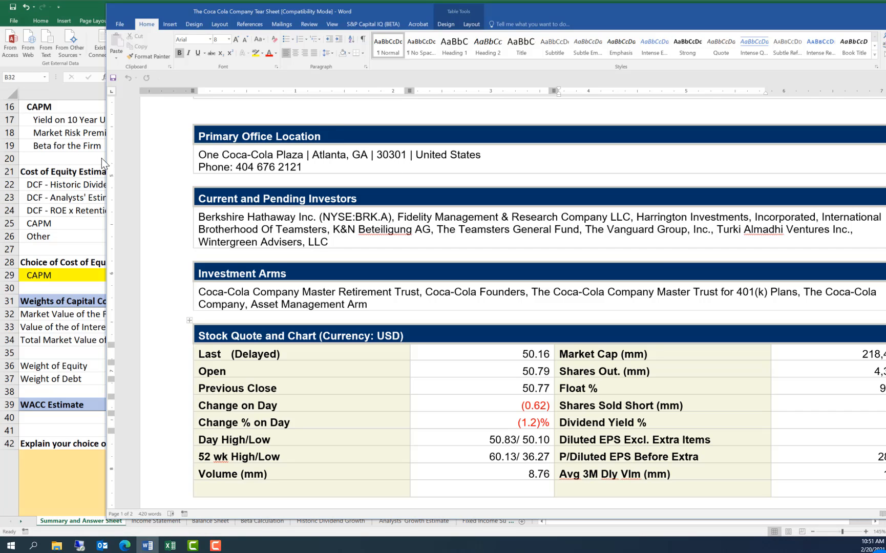
drag(106, 160, 638, 203)
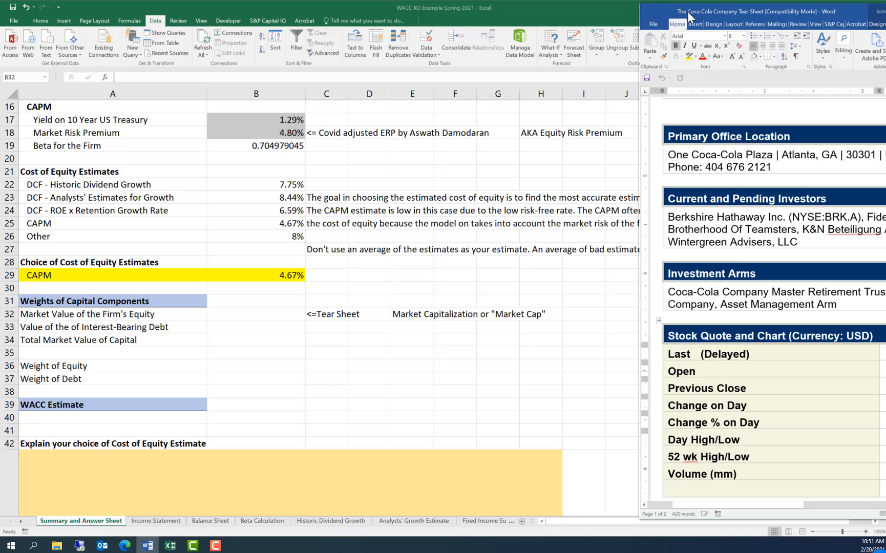
drag(675, 14, 507, 1)
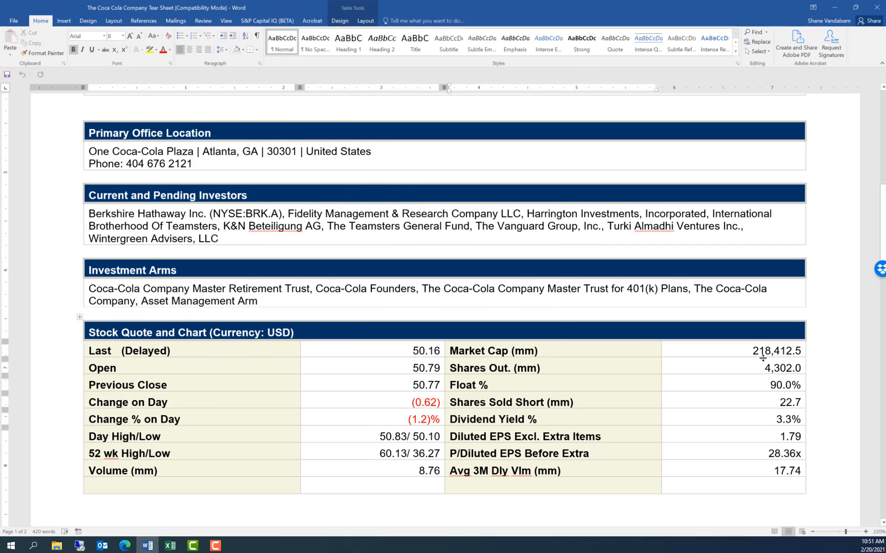
Step: Copy the Market Cap figure 218,412.5 from the tear sheet into Excel cell B32 as the Market Value of the Firm's Equity
drag(750, 348, 801, 351)
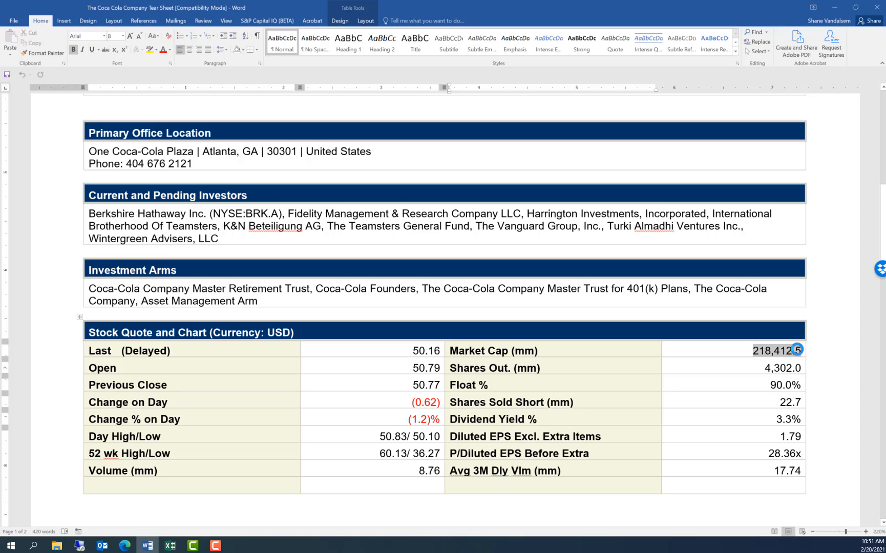
right_click(797, 356)
click(805, 365)
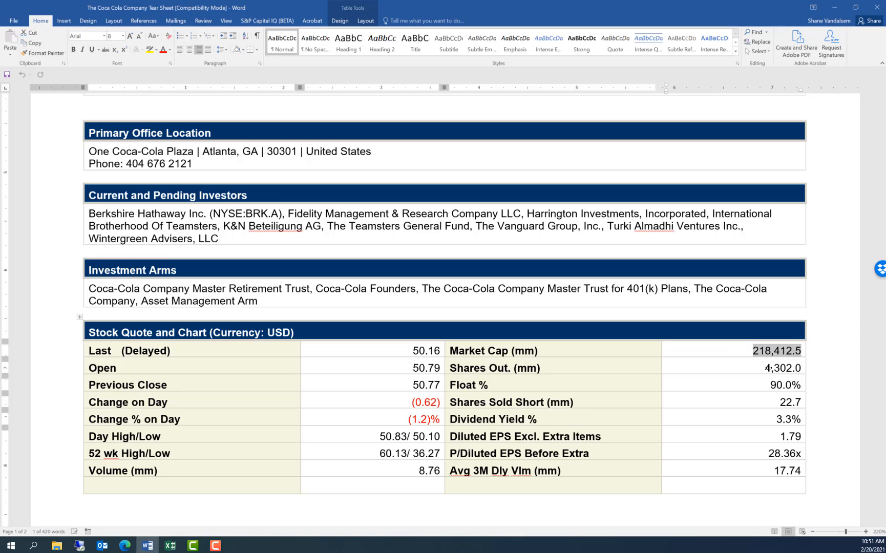
click(828, 7)
click(163, 332)
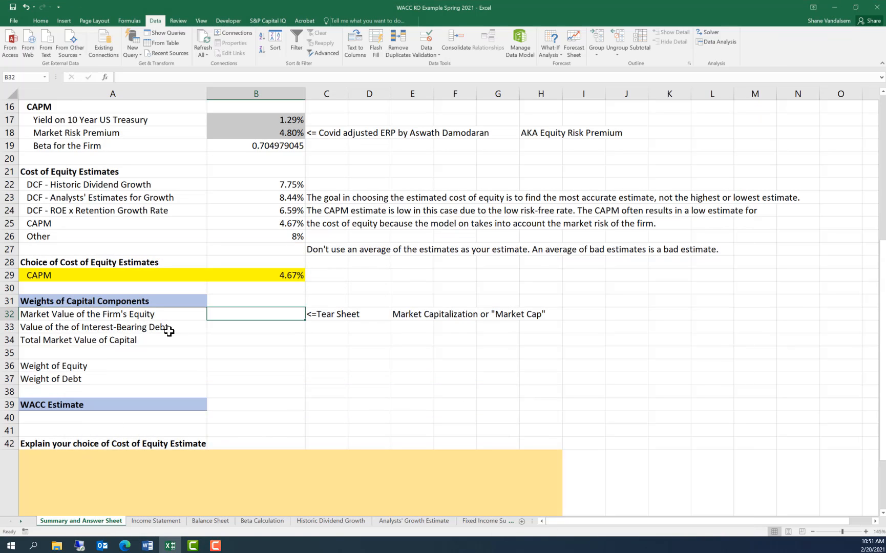
click(223, 315)
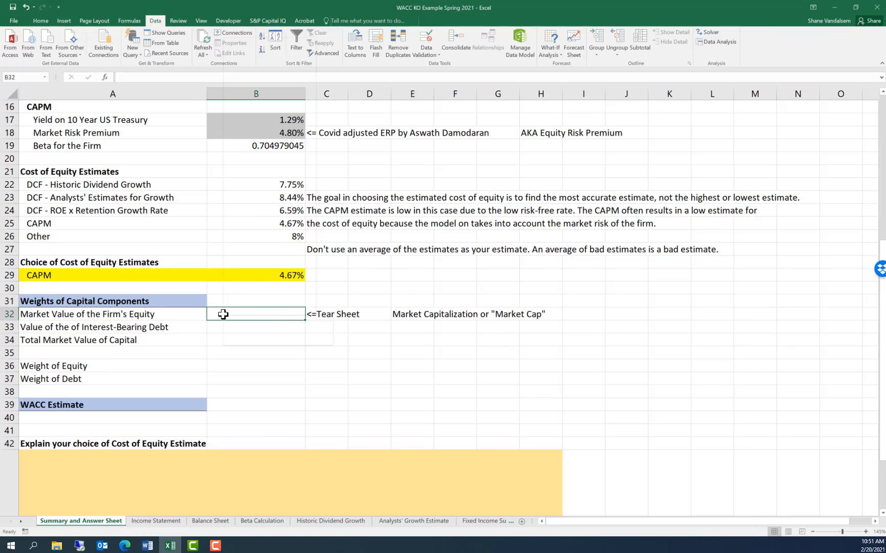
right_click(225, 316)
click(242, 77)
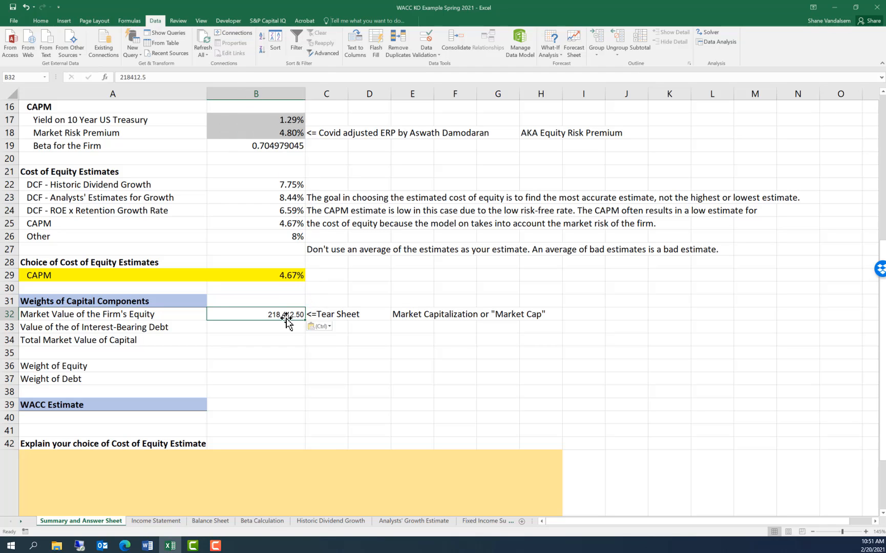
click(237, 336)
click(245, 329)
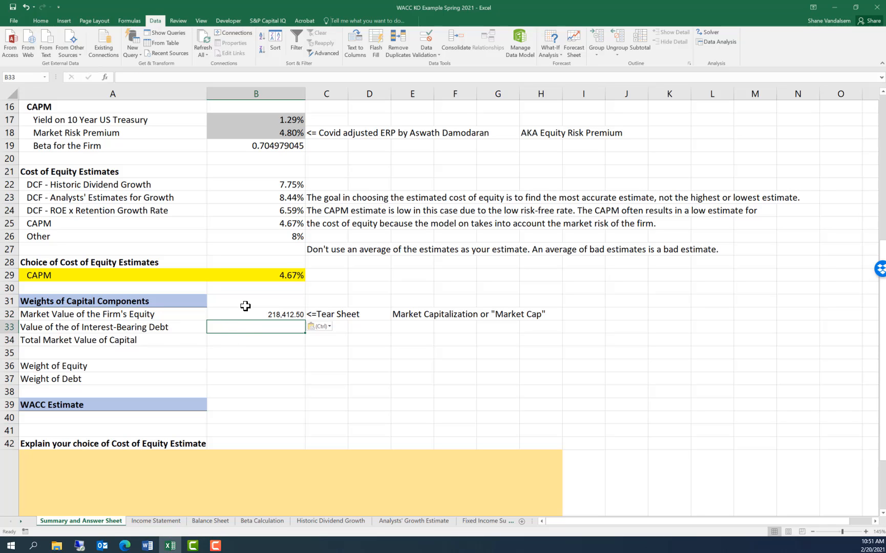
text(=)
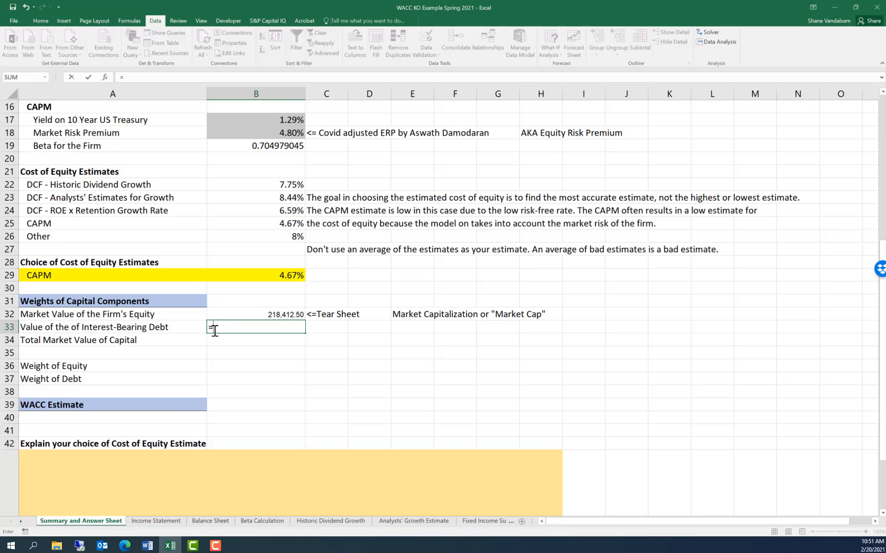
click(209, 520)
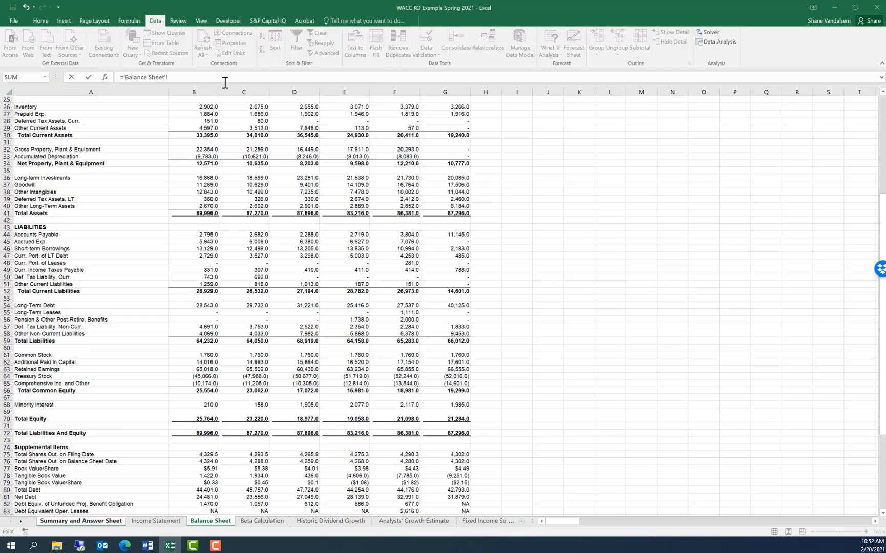
drag(215, 83, 58, 77)
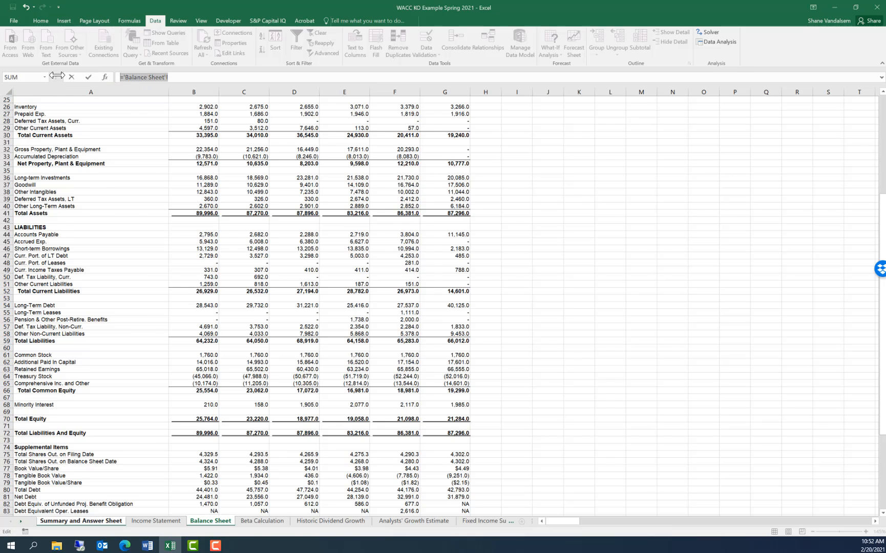
key(BackSpace)
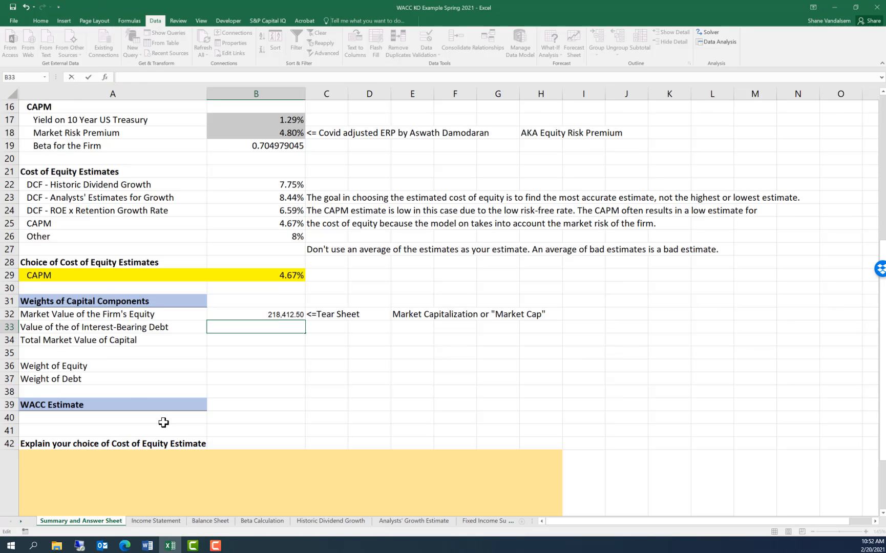
Step: Enlarge the Balance Sheet worksheet to 145% and review its line-item labels and year columns
click(201, 524)
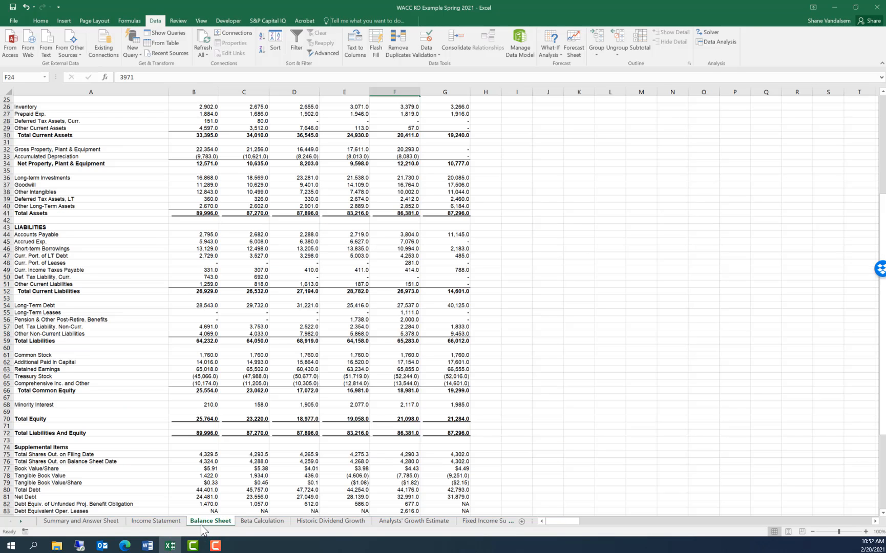
click(416, 256)
ctrl+scroll(405, 258, up, 2)
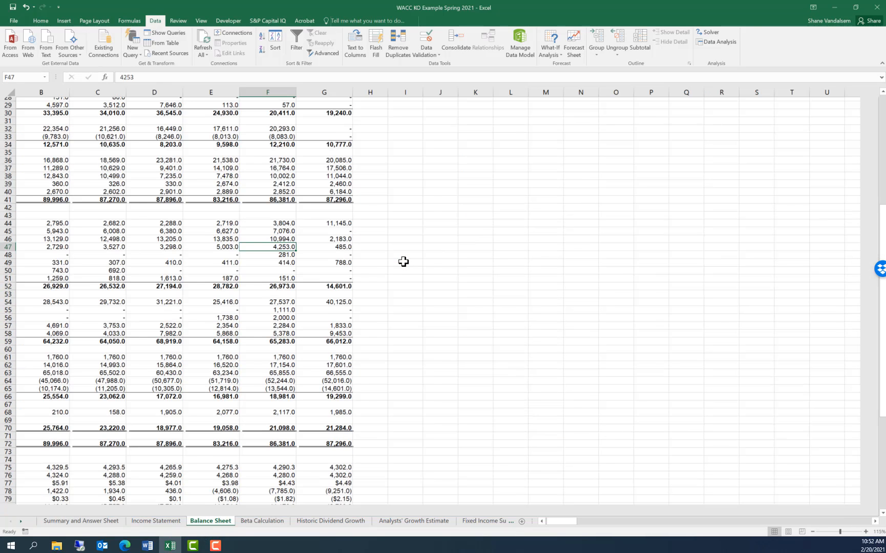
ctrl+scroll(404, 261, up, 1)
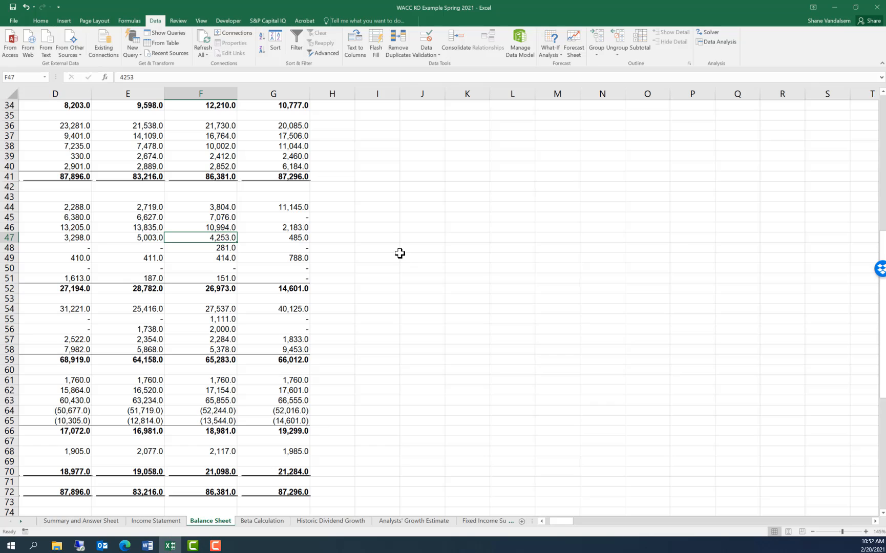
key(Left)
key(Left)
key(Left)
key(Left)
key(Left)
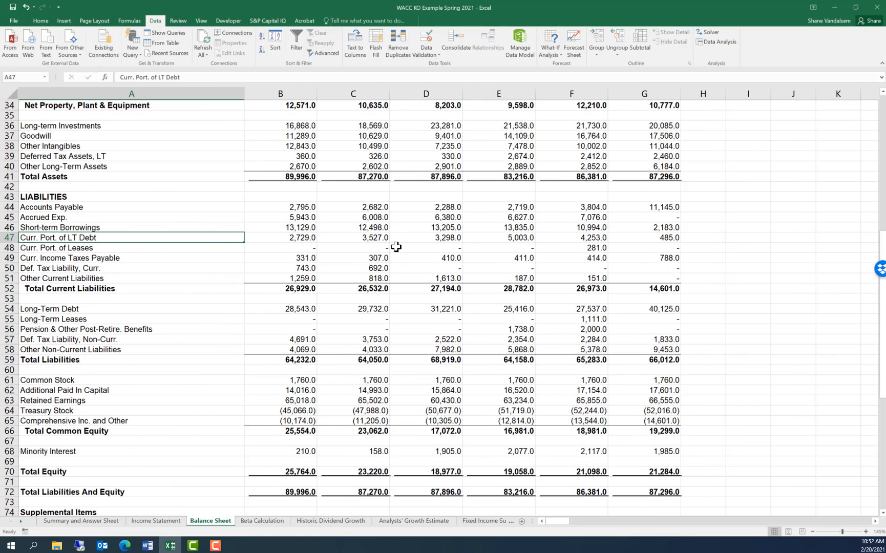
scroll(400, 253, up, 7)
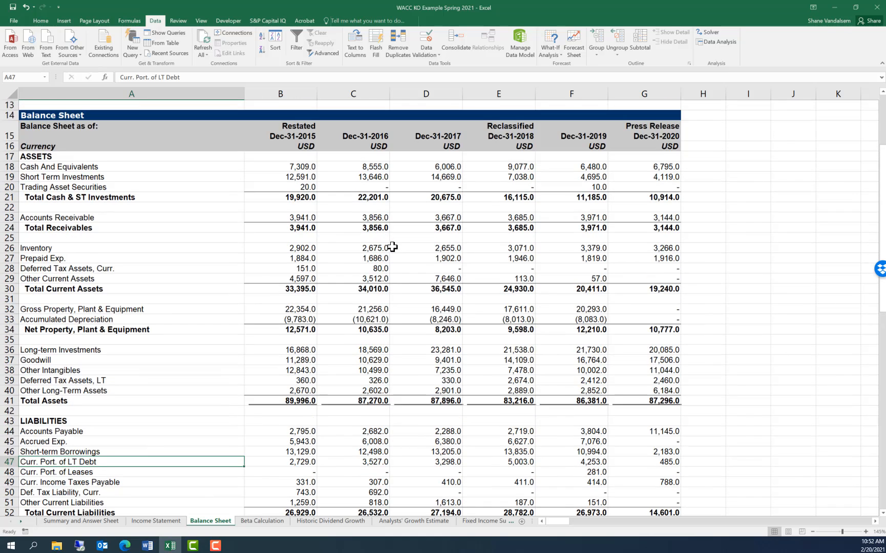
click(57, 521)
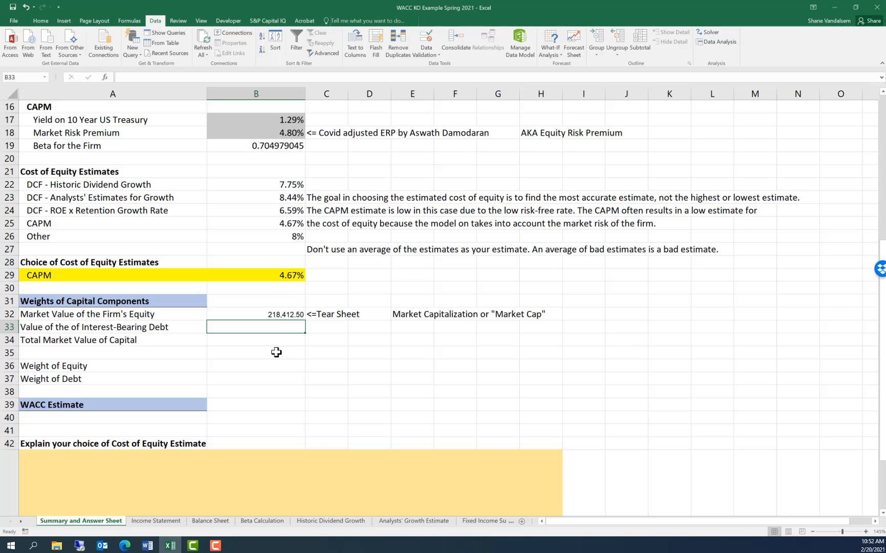
text(=)
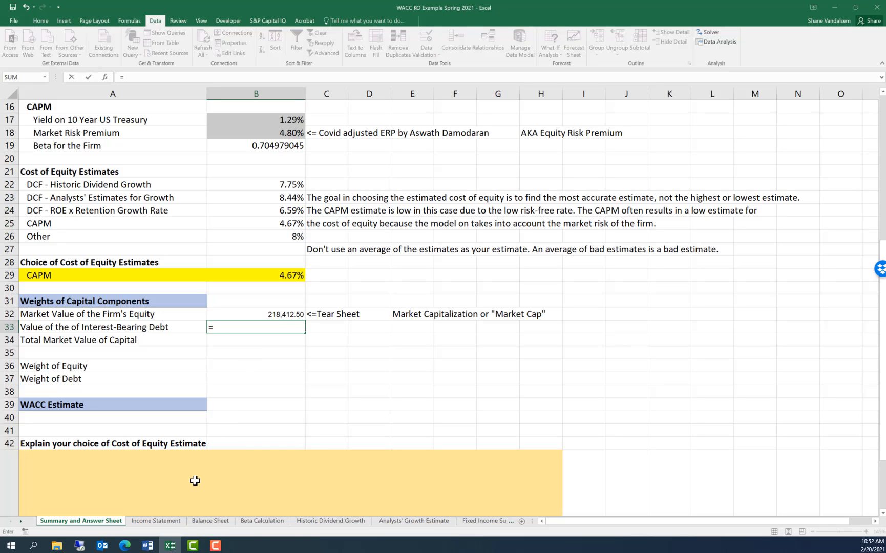
click(205, 522)
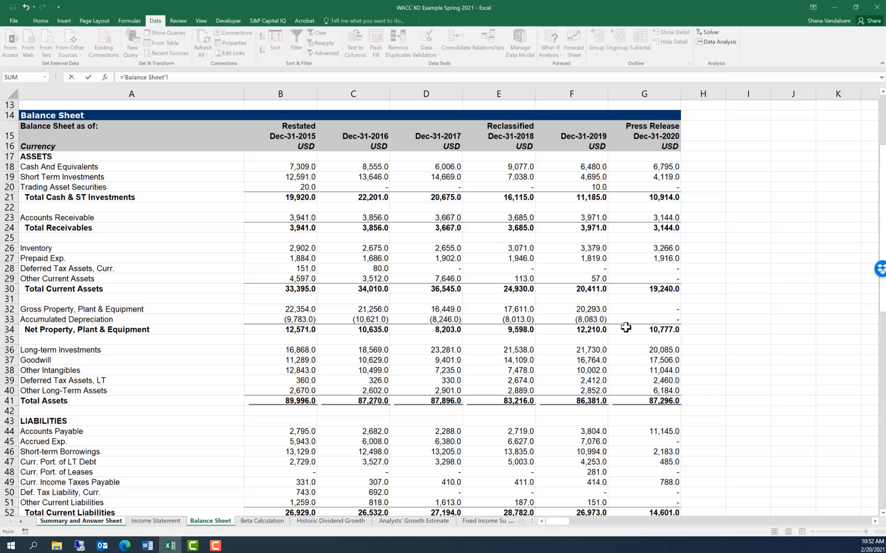
scroll(421, 327, down, 4)
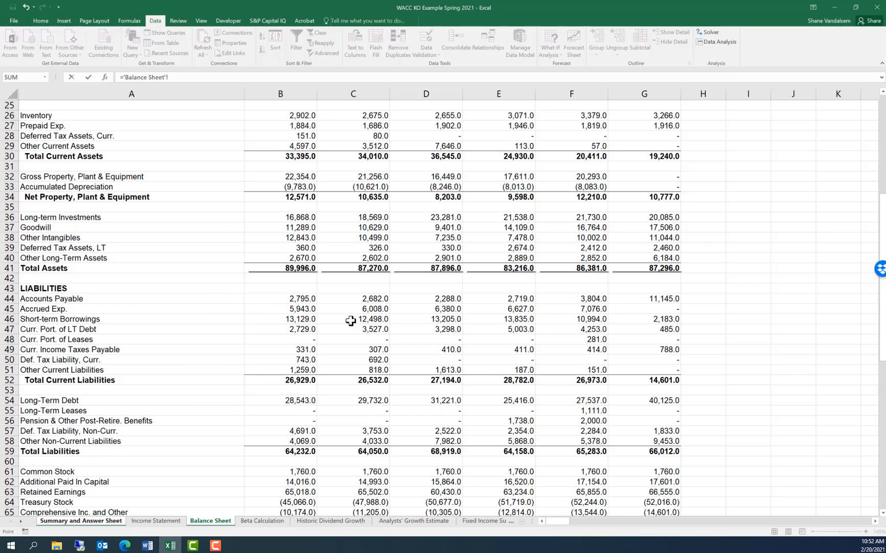
click(134, 323)
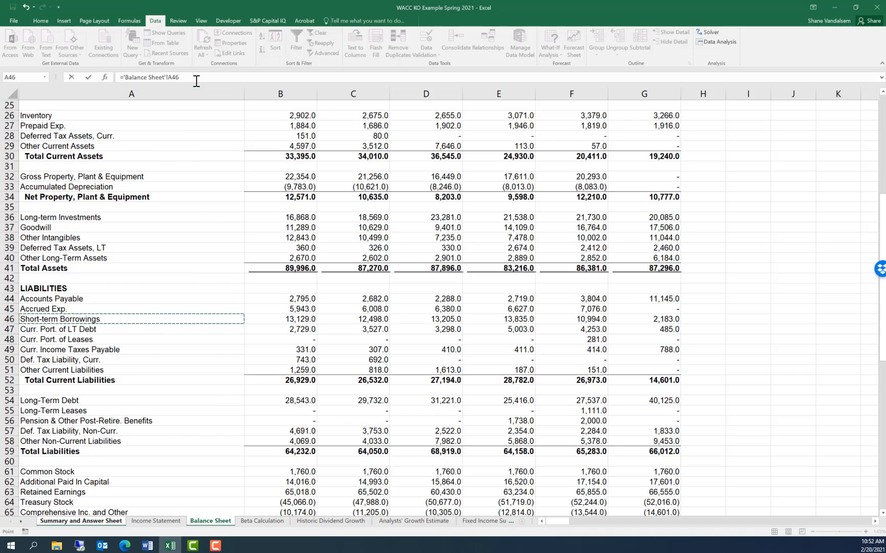
drag(189, 79, 107, 74)
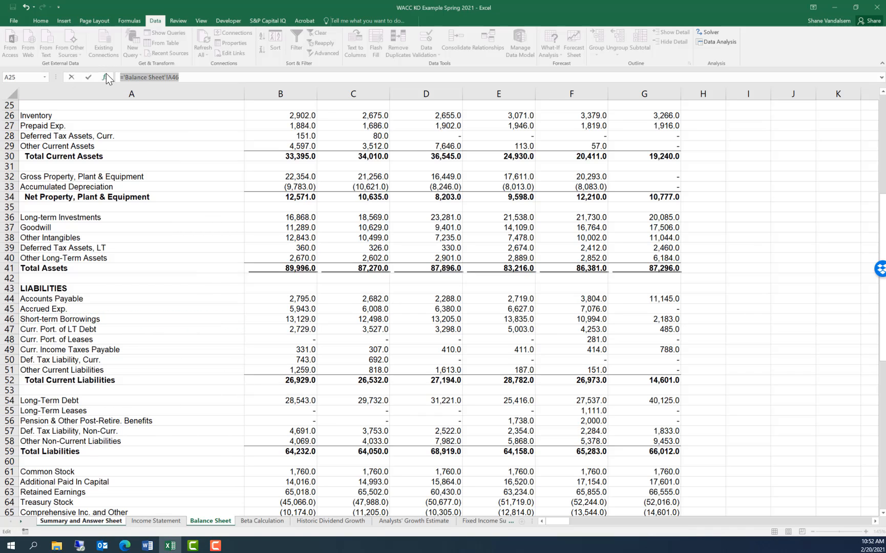
key(Escape)
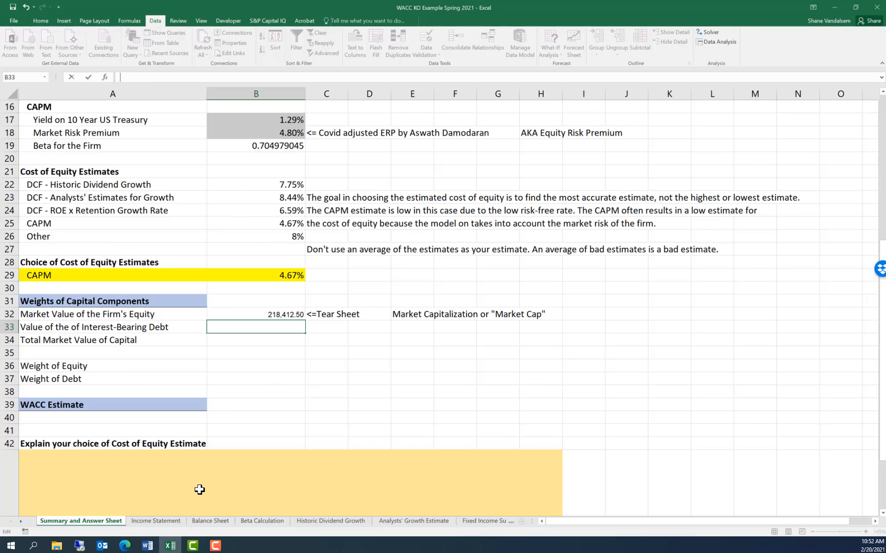
Step: Highlight the Curr. Port. of LT Debt and Short-term Borrowings labels in yellow on the Balance Sheet worksheet
click(219, 521)
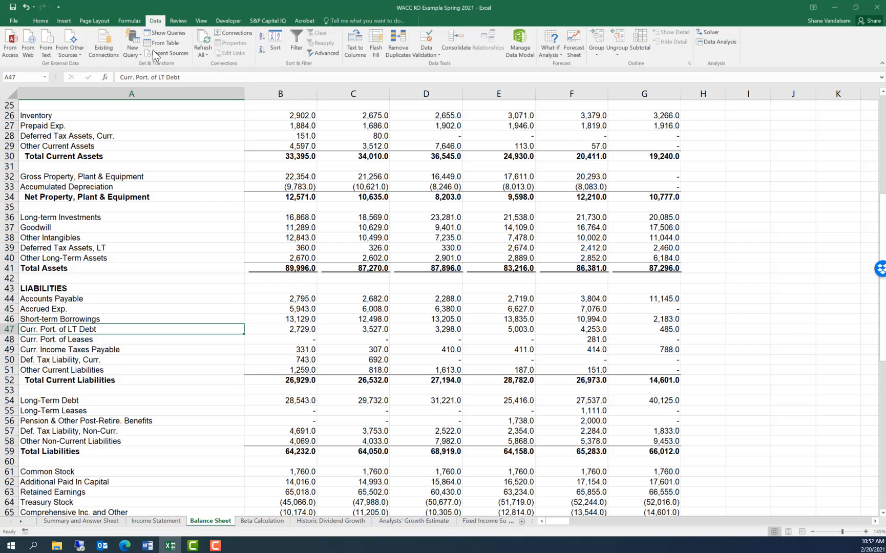
click(41, 21)
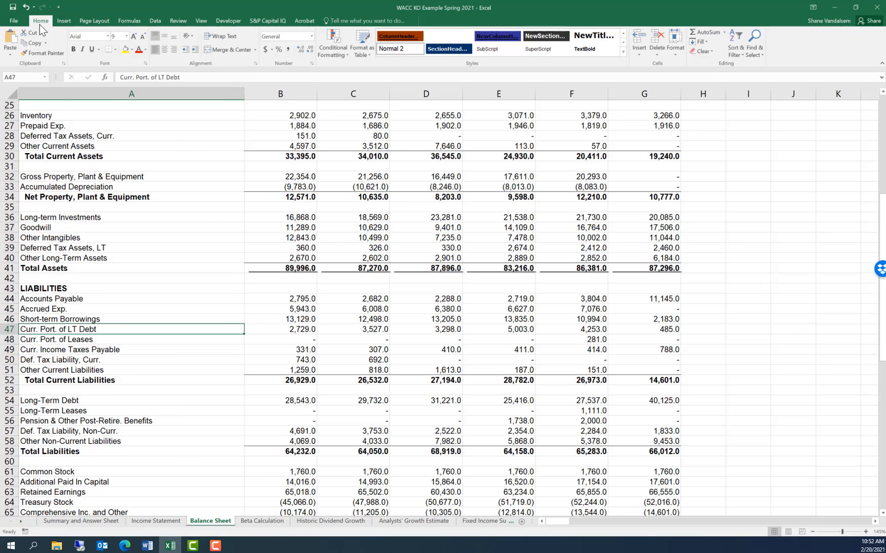
click(124, 50)
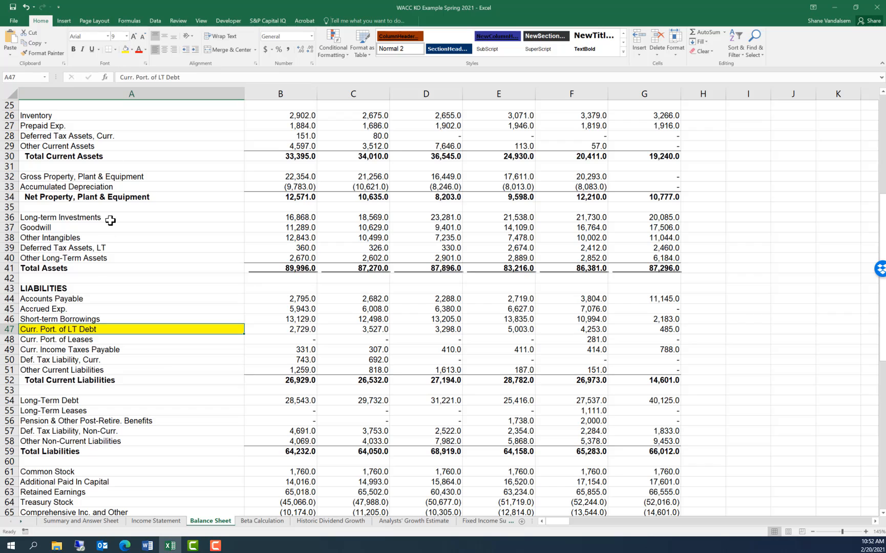
click(77, 319)
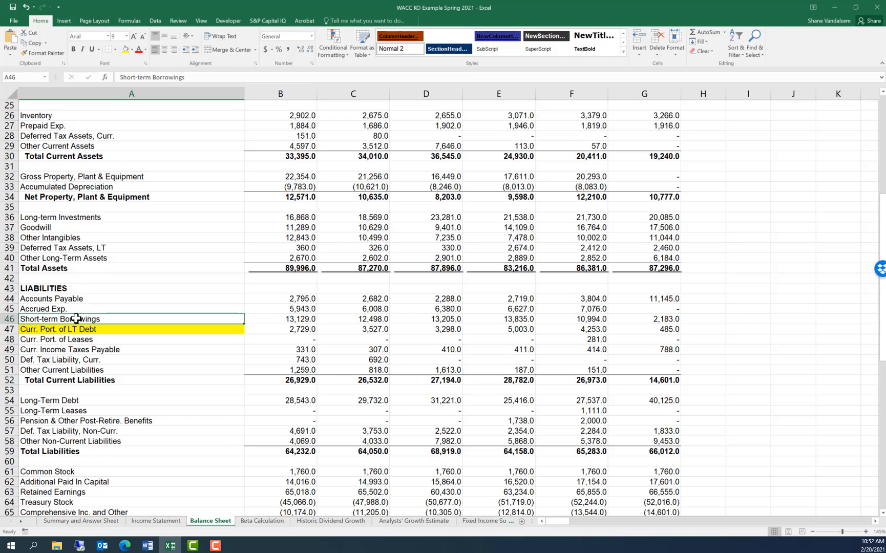
click(125, 50)
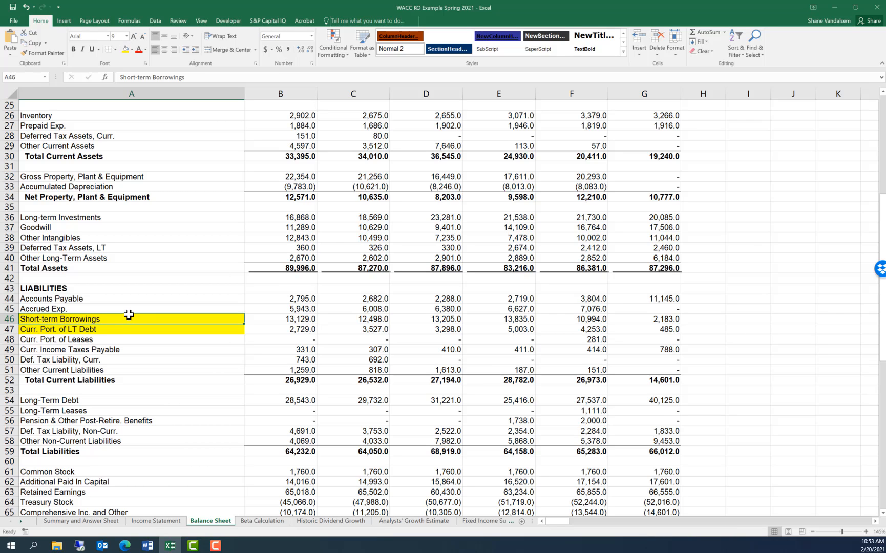
Step: Highlight the Curr. Port. of Leases label in yellow on the Balance Sheet worksheet
click(81, 330)
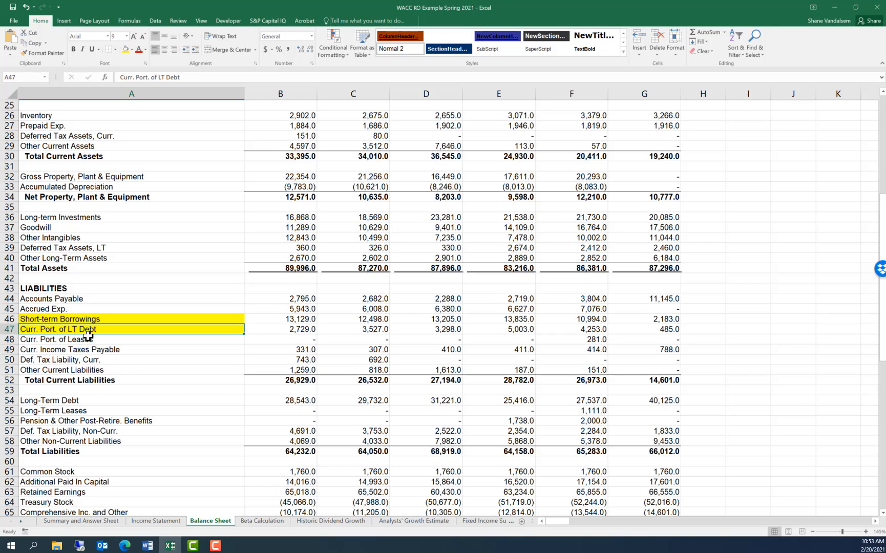
click(80, 341)
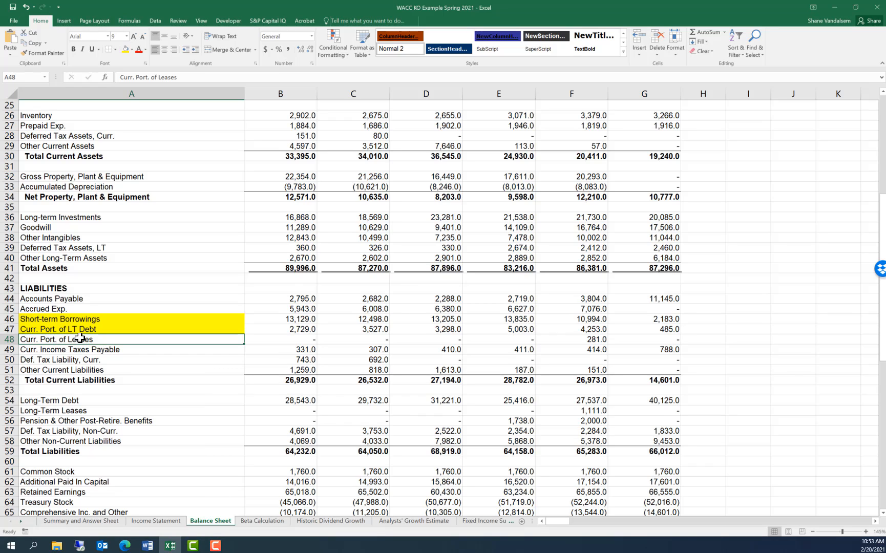
click(126, 50)
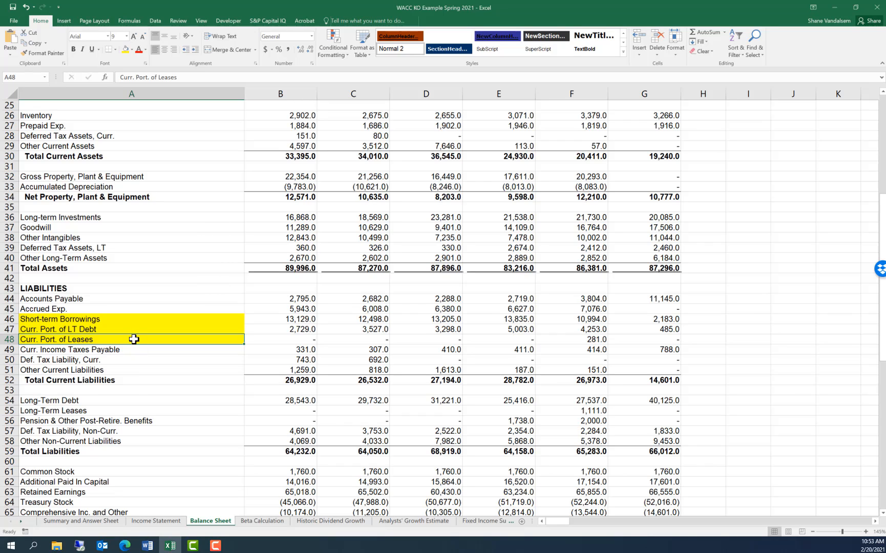
Step: Examine the most recent year's Curr. Port. of Leases cell and the remaining current liability lines for interest-bearing items
click(666, 337)
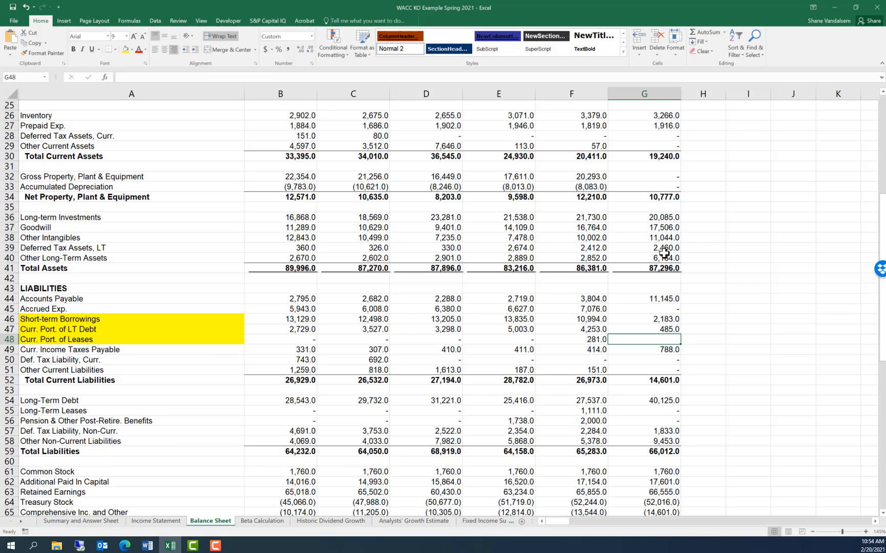
key(Down)
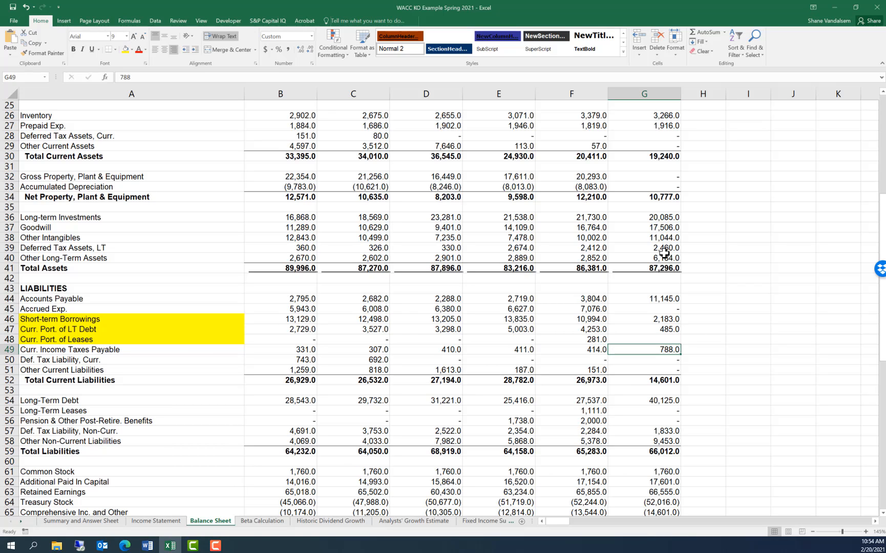
key(Up)
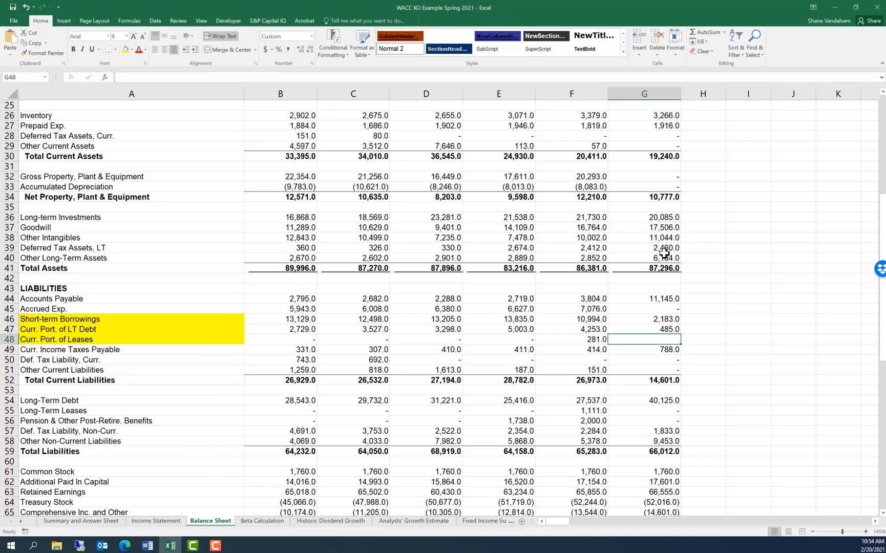
key(Down)
key(Down)
key(Down)
key(Down)
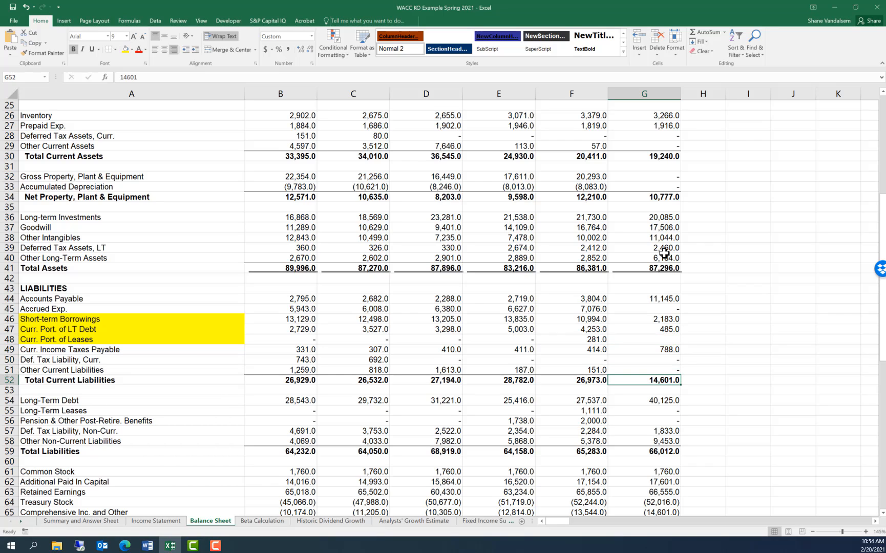
key(Up)
key(Left)
key(Left)
key(Left)
key(Left)
key(Left)
key(Left)
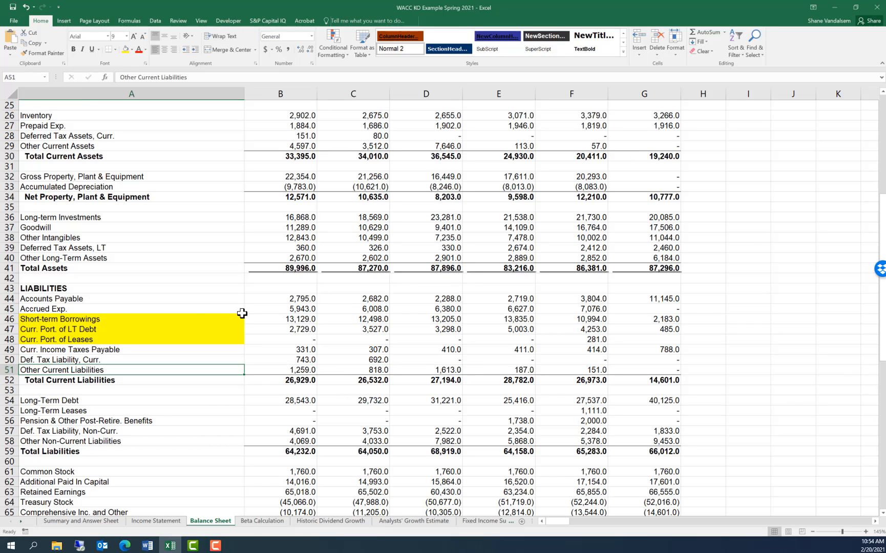
click(69, 352)
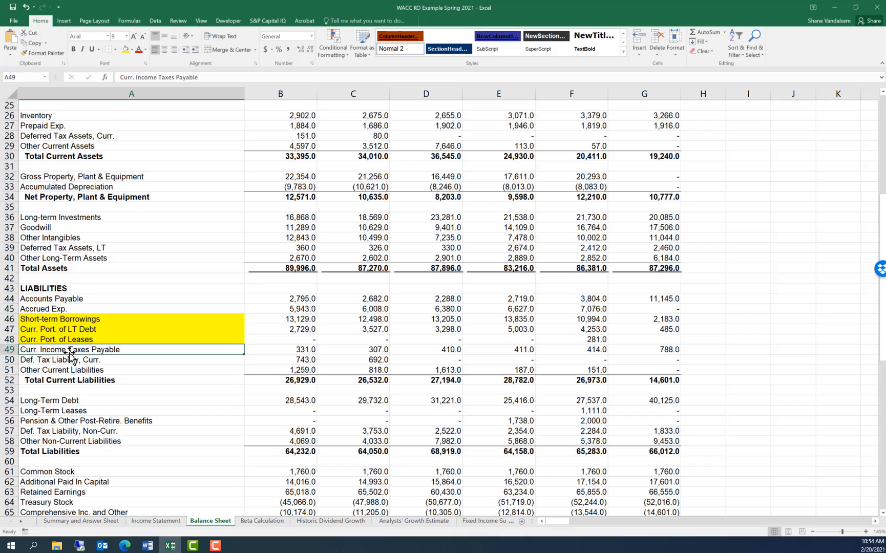
click(60, 361)
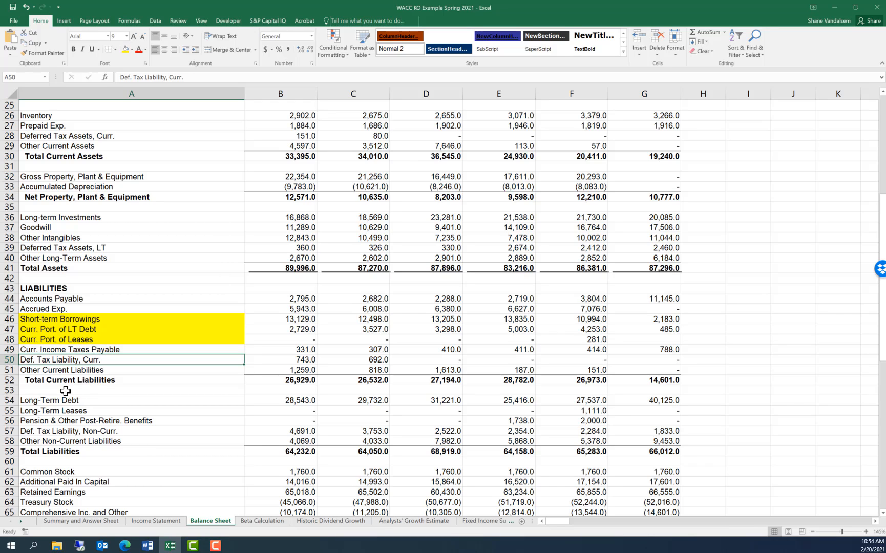
click(61, 372)
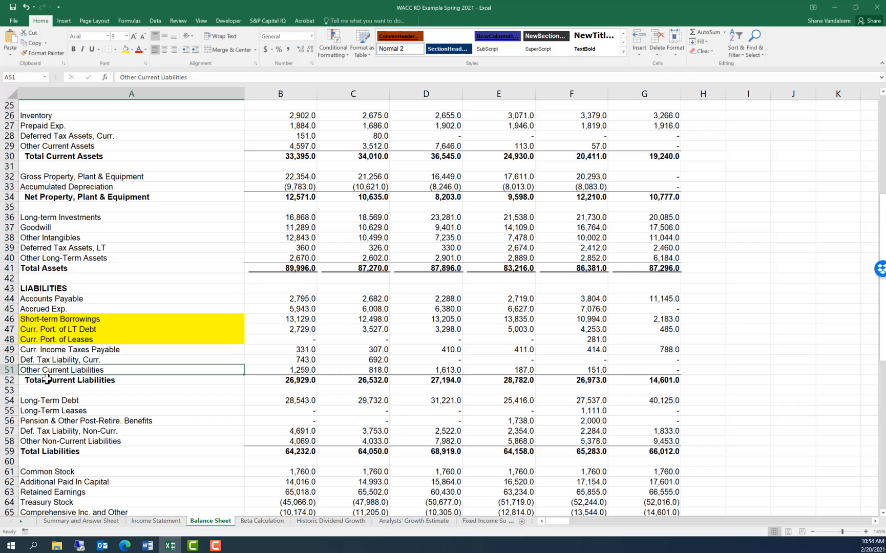
Step: Highlight the Long-Term Debt and Long-Term Leases labels in yellow, and check the latest year's lease cell G55
click(29, 402)
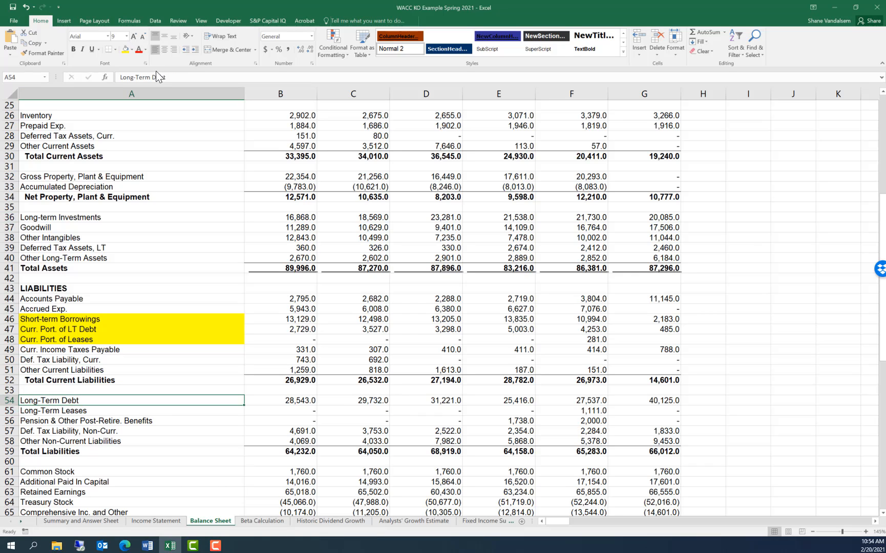
click(126, 49)
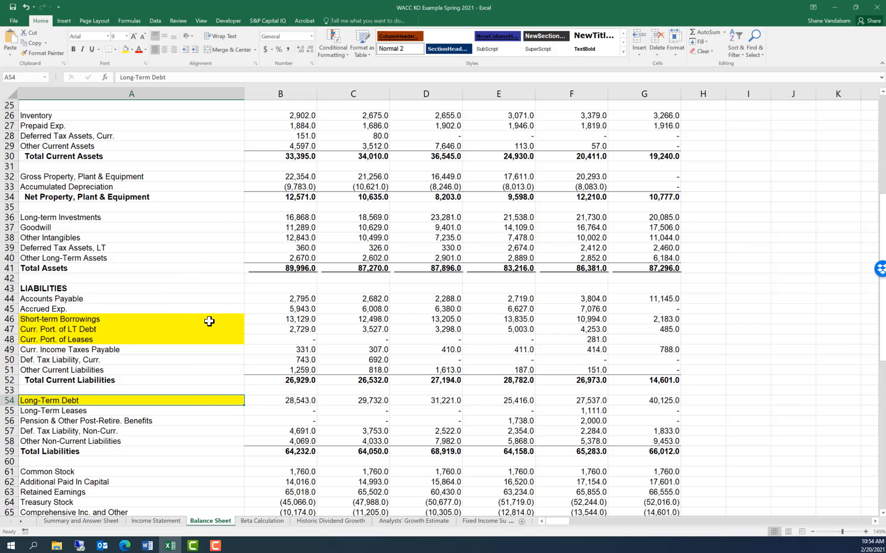
click(51, 411)
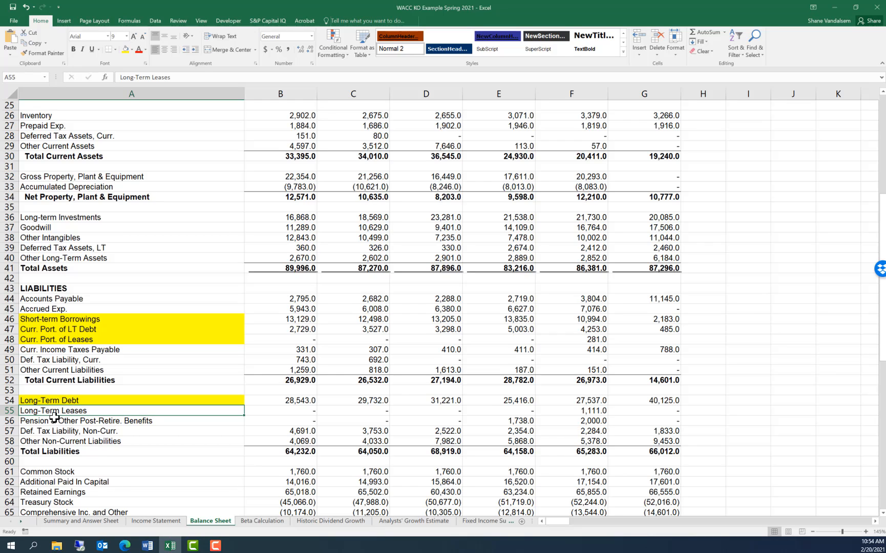
click(125, 51)
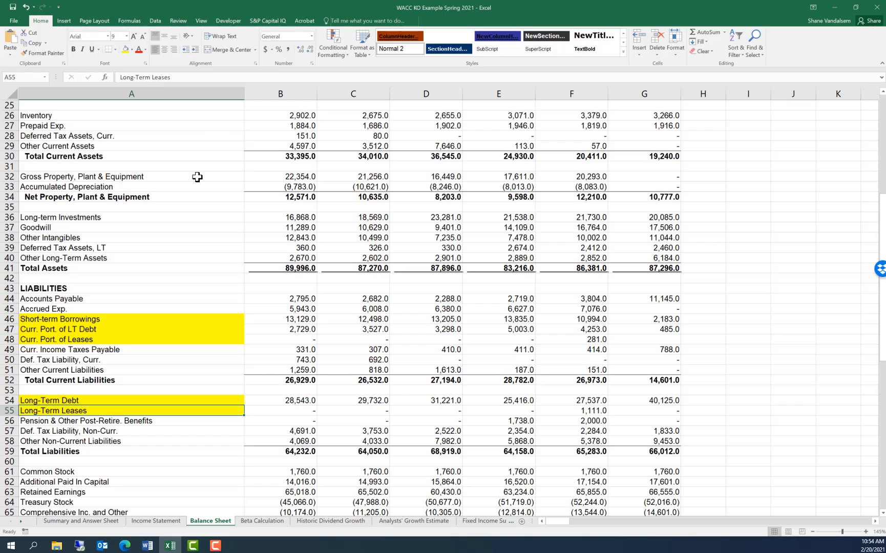
click(672, 409)
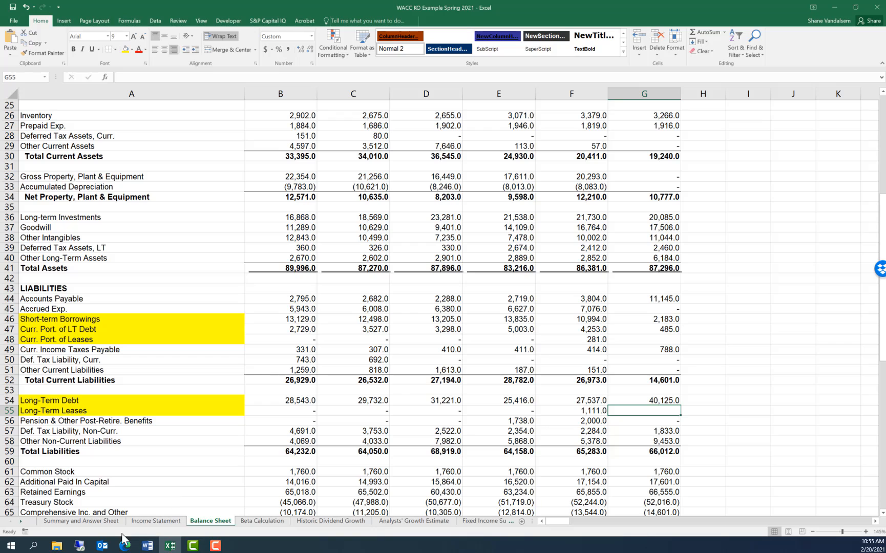
Step: Start a sum in B33 of the Summary and Answer Sheet with Balance Sheet cells G46, G47 and G48 for interest-bearing debt
click(94, 522)
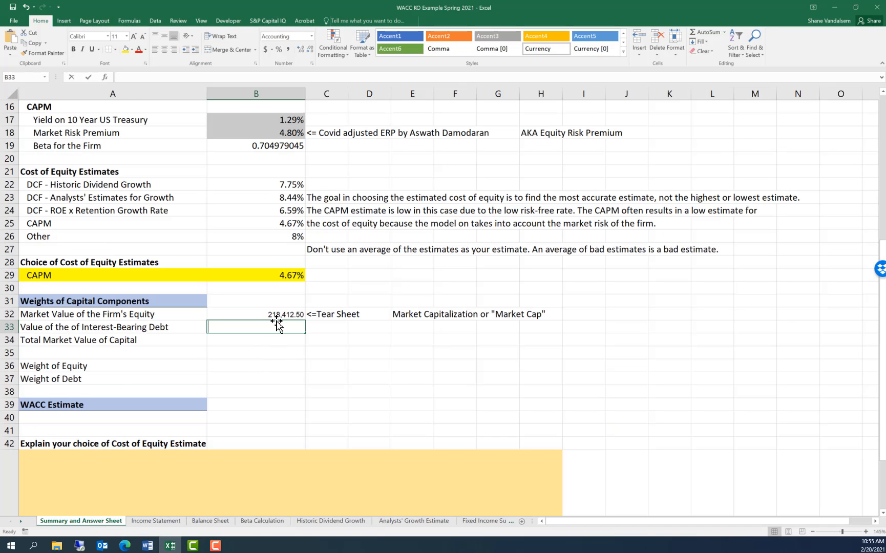
text(=)
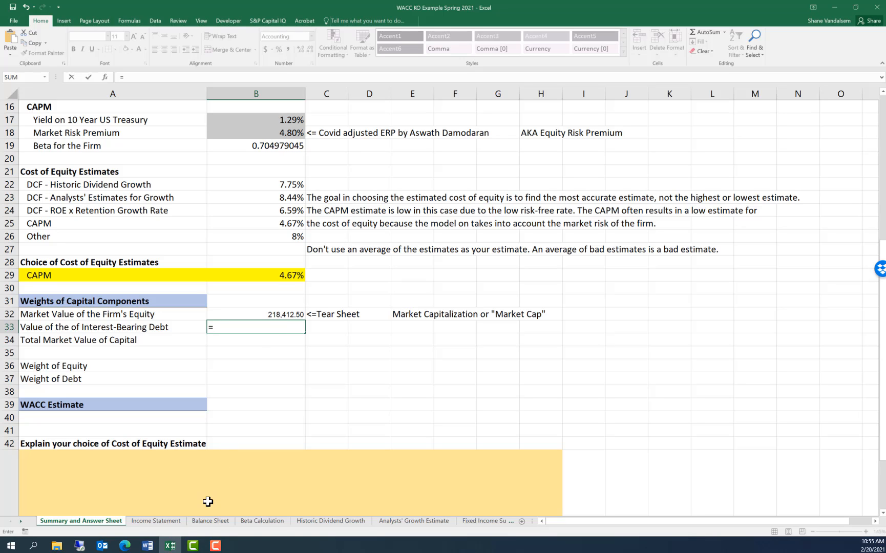
click(210, 521)
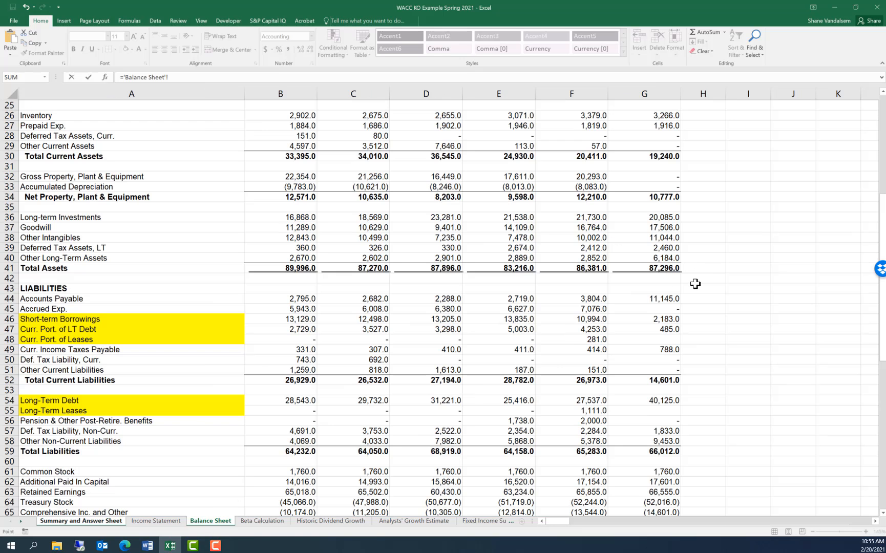
click(673, 319)
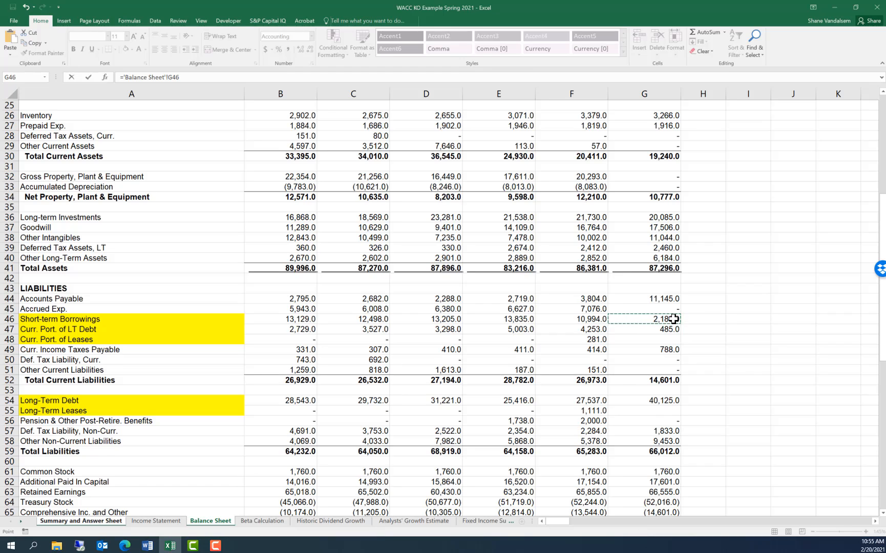
text(+)
click(663, 330)
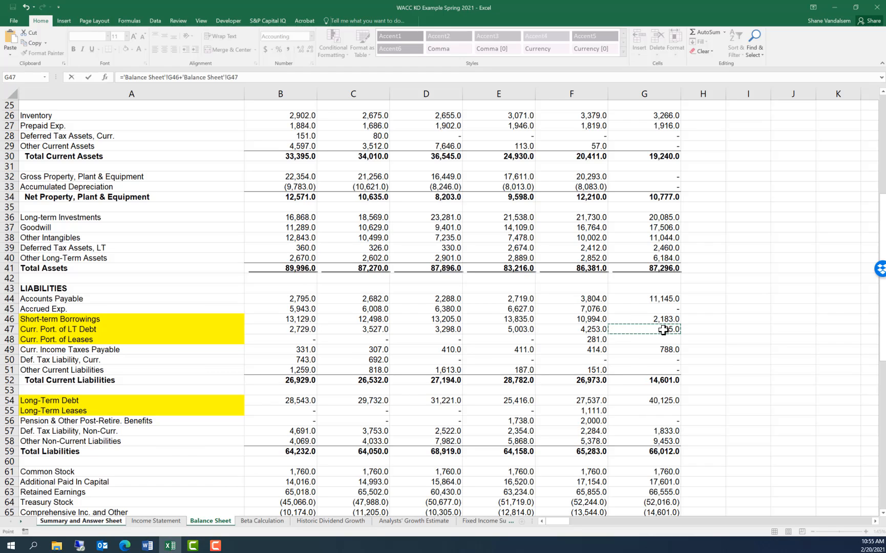
text(+)
click(657, 341)
text(+'Balance Sheet'!G48+)
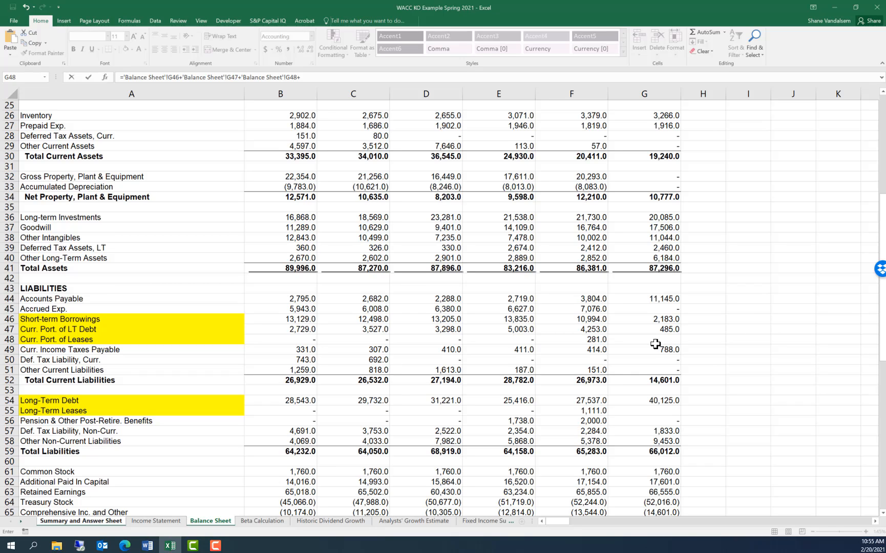
Step: Add Balance Sheet cells G54 and G55 to the interest-bearing debt sum, check the column's year heading, and enter the formula
click(661, 401)
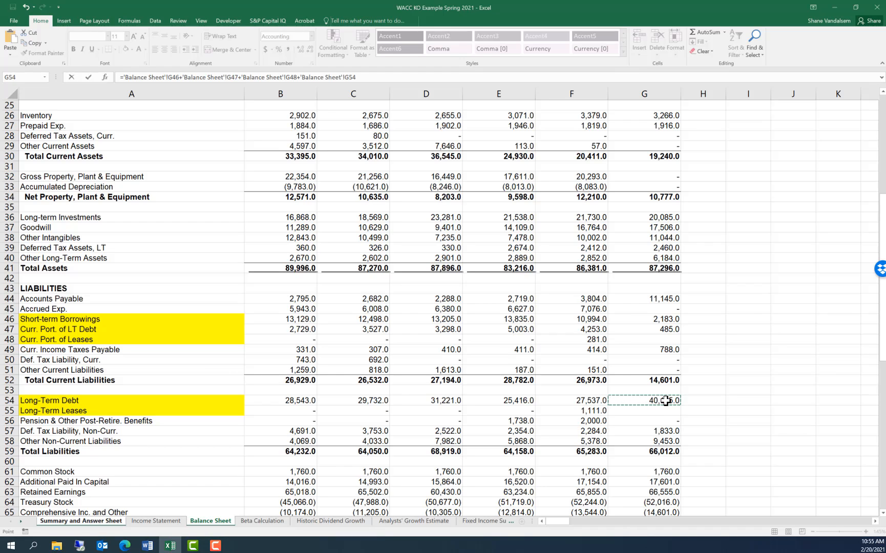
text(+)
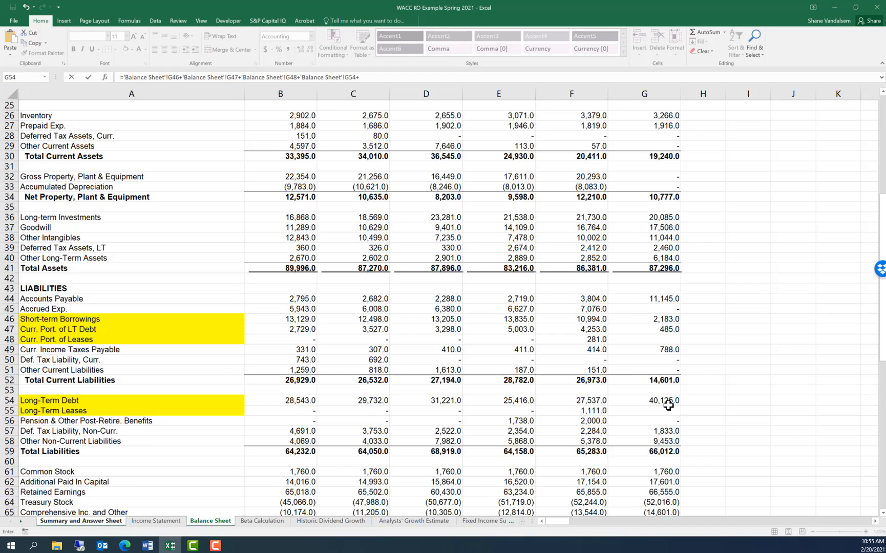
click(668, 407)
text(+)
drag(883, 226, 883, 167)
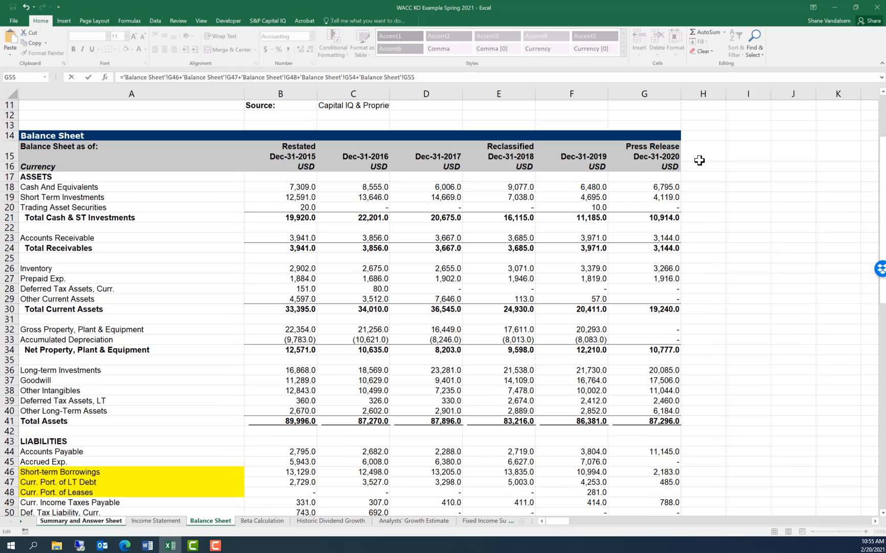
drag(881, 237, 882, 284)
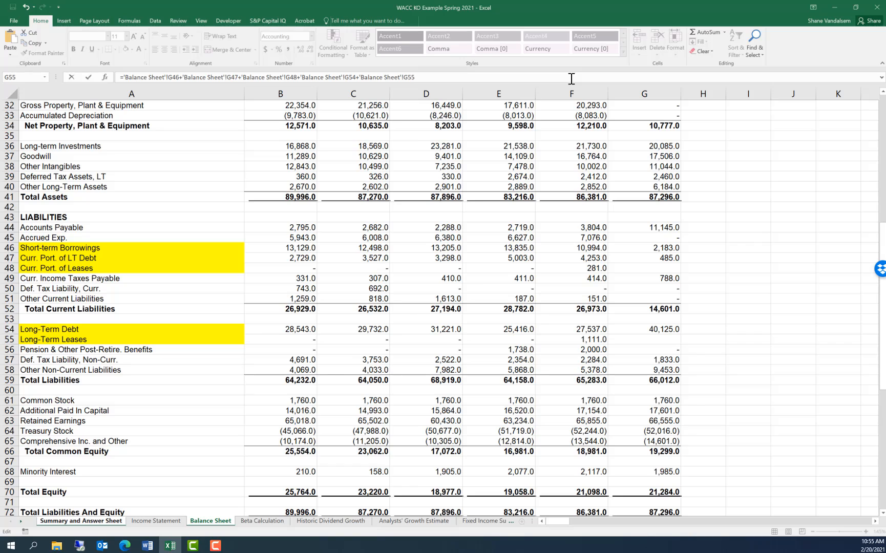
key(Return)
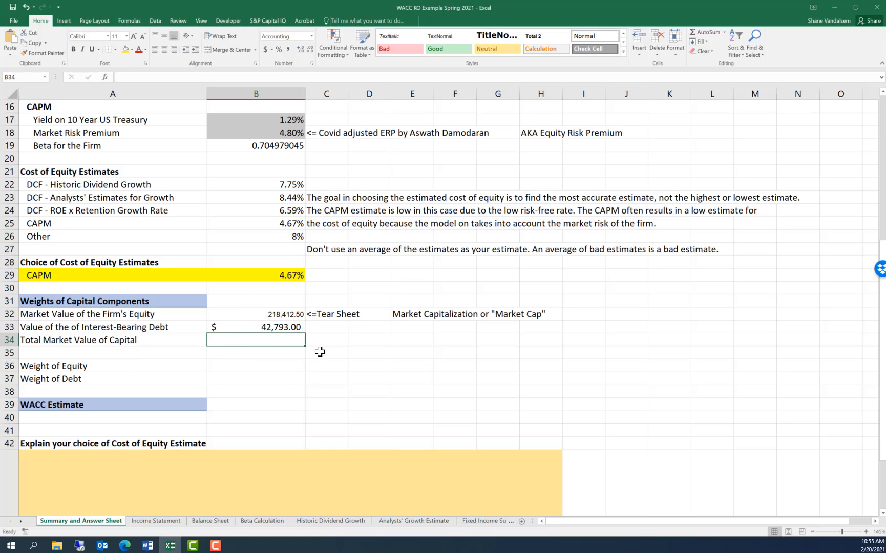
Step: Copy the accounting format of the interest-bearing debt cell B33 onto the equity market value in B32
key(Up)
key(Up)
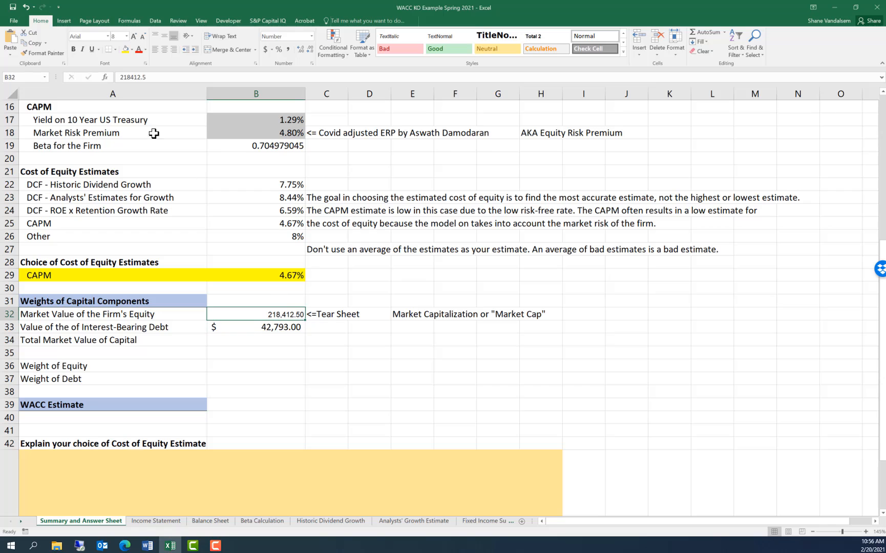
click(288, 333)
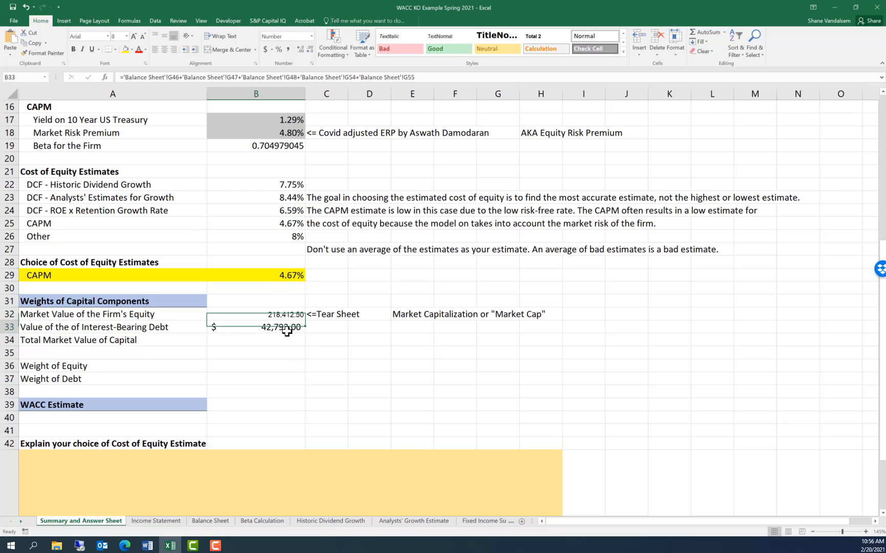
click(61, 56)
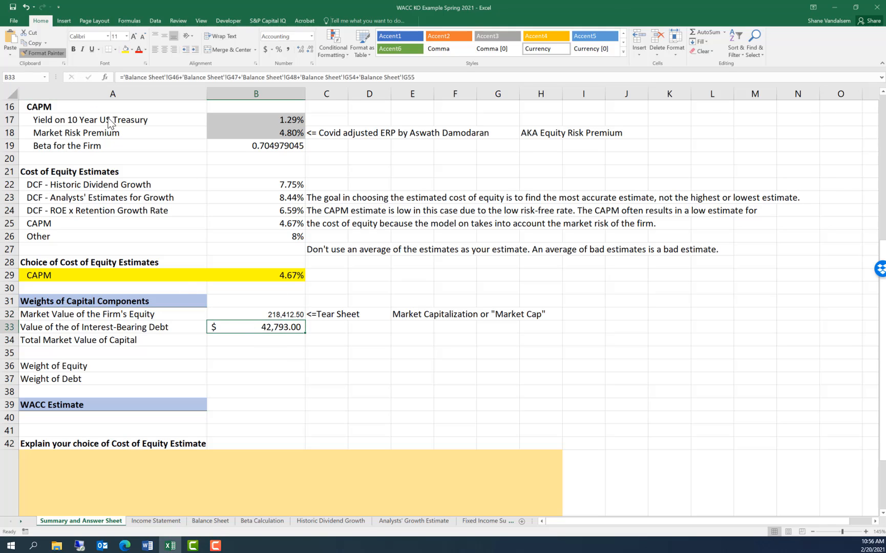
click(251, 312)
click(316, 349)
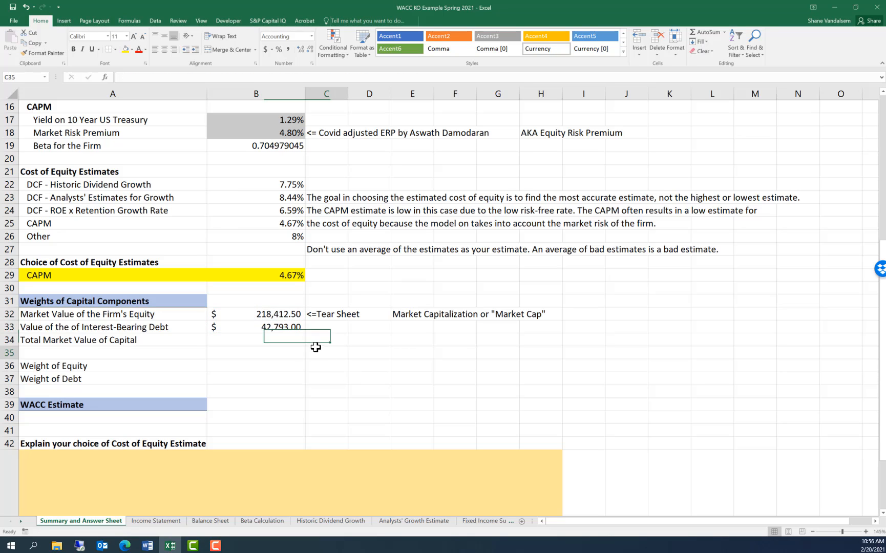
Step: Compute the total market value of capital in B34 by adding interest-bearing debt B33 and equity market value B32
click(276, 336)
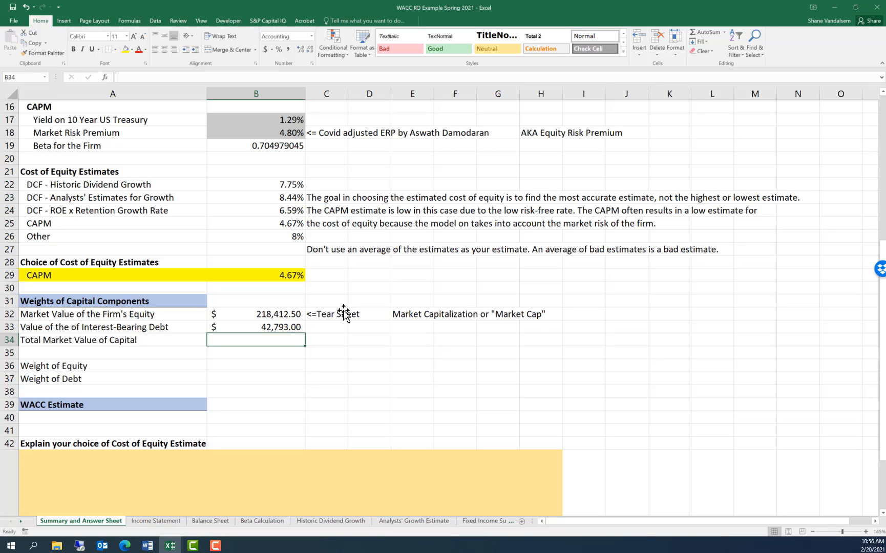
text(=)
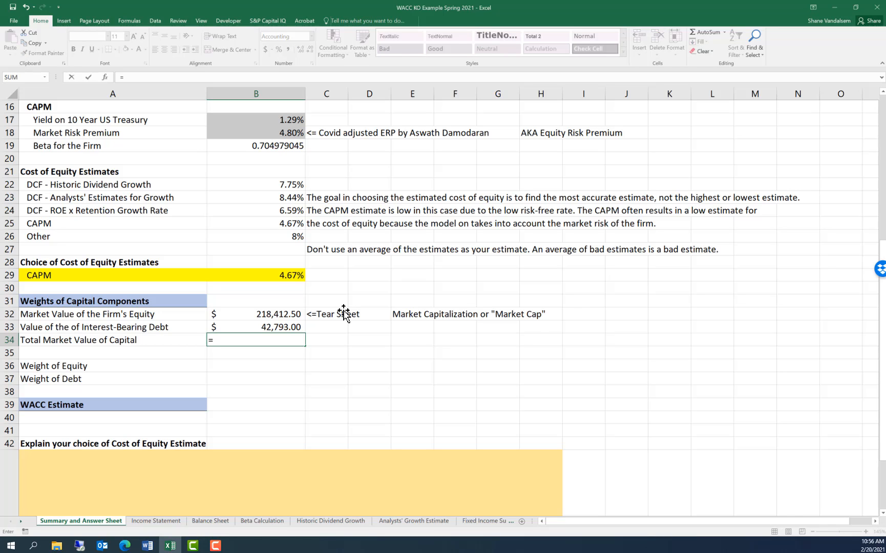
key(Up)
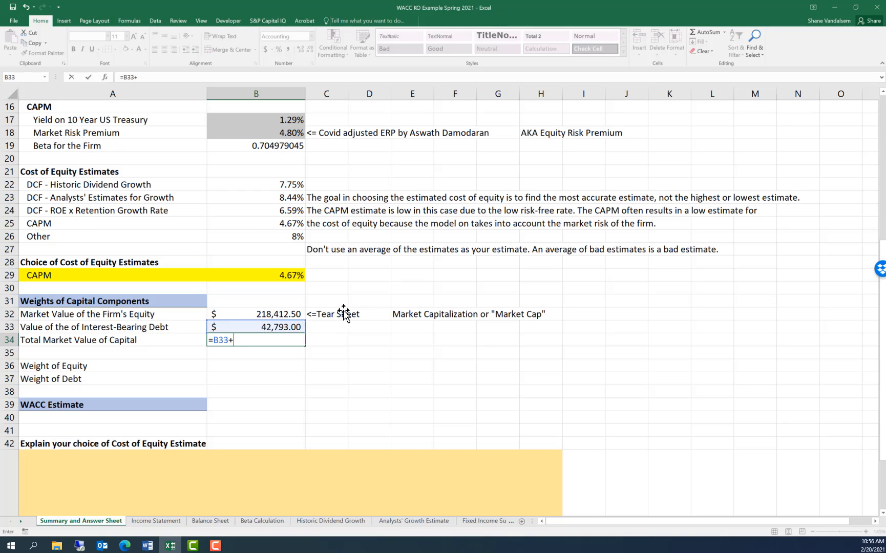
text(+)
key(Up)
key(Up)
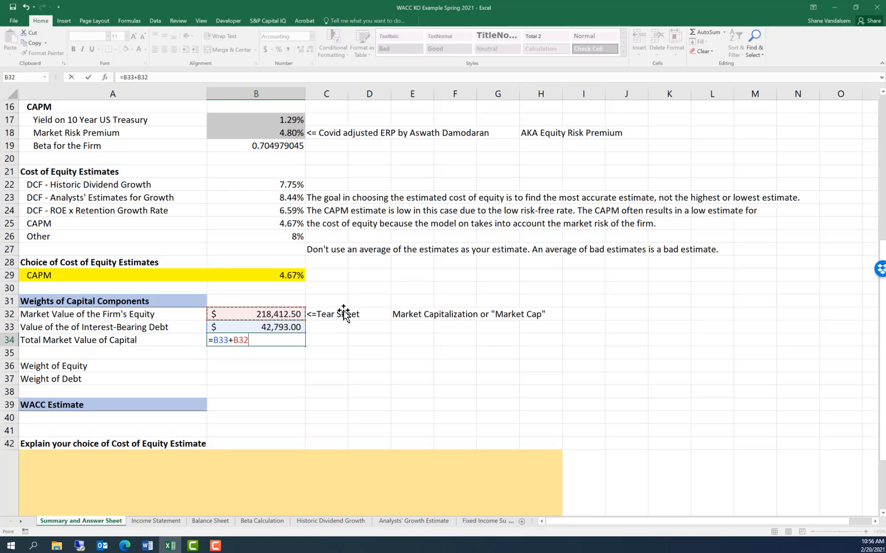
key(Return)
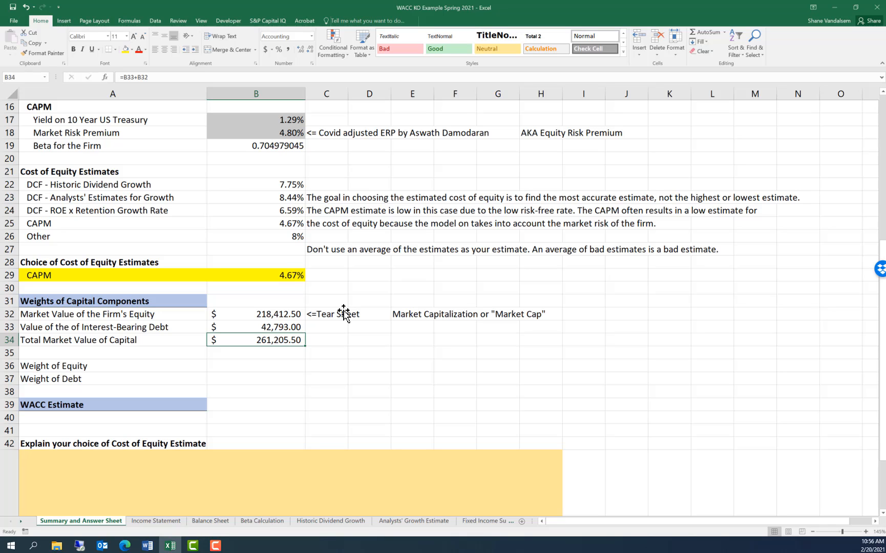
Step: Compute the weight of equity in B36 by dividing equity market value B32 by total capital B34
key(Down)
key(Down)
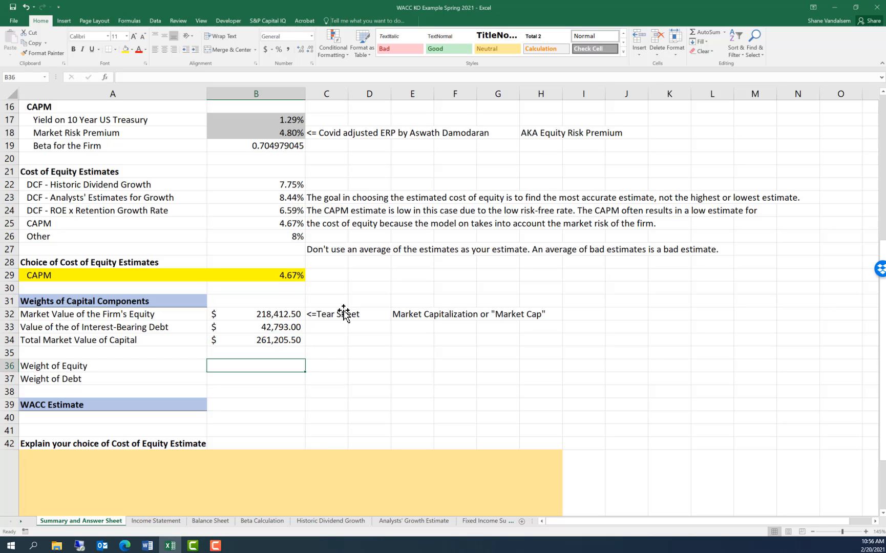
text(=)
key(Up)
key(Up)
key(Up)
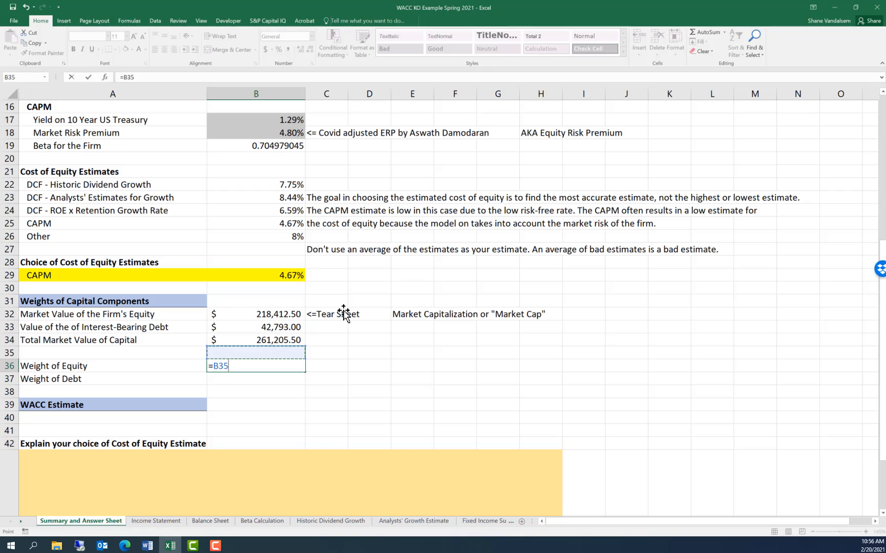
key(Up)
text(/)
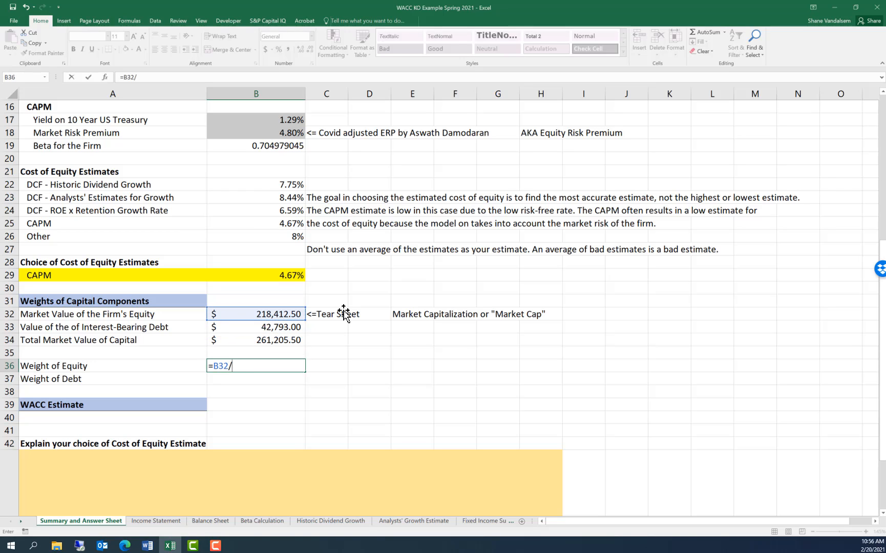
key(Up)
key(Up)
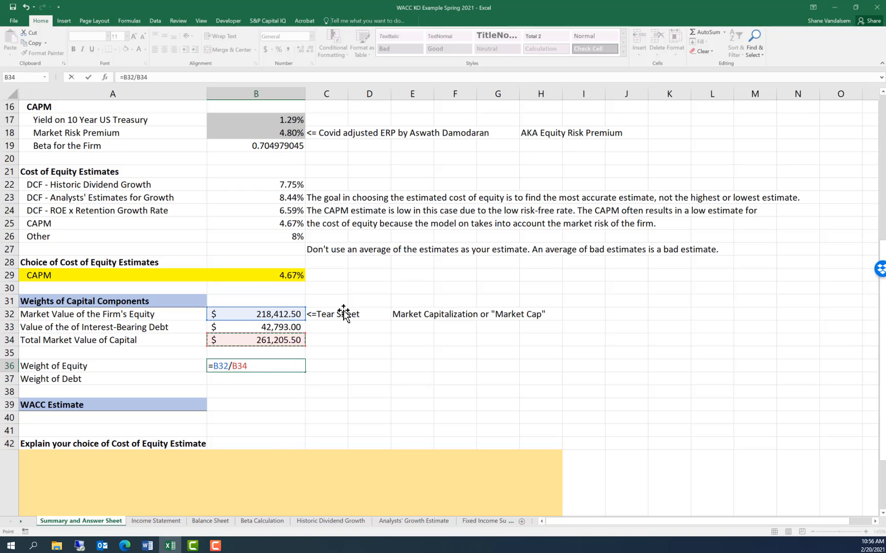
key(Return)
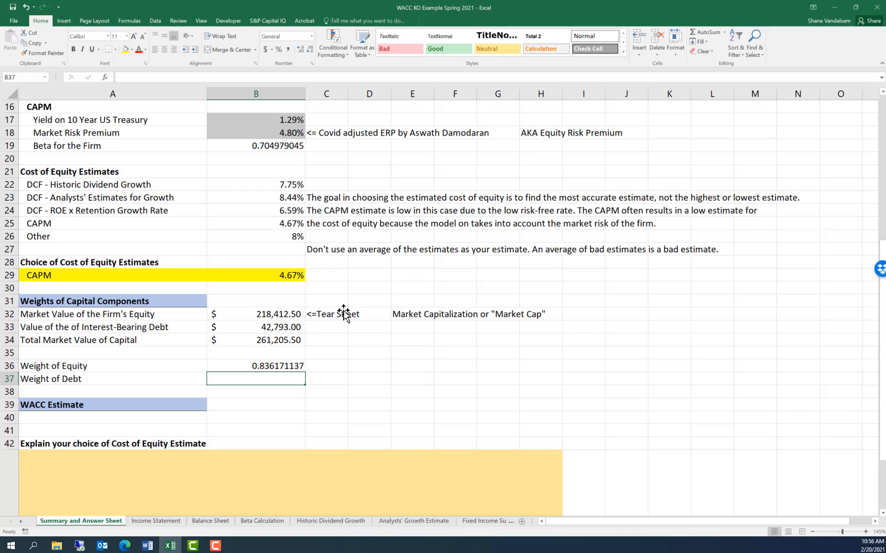
Step: Compute the weight of debt in B37 by dividing interest-bearing debt B33 by total capital B34
text(=)
key(Up)
key(Up)
key(Up)
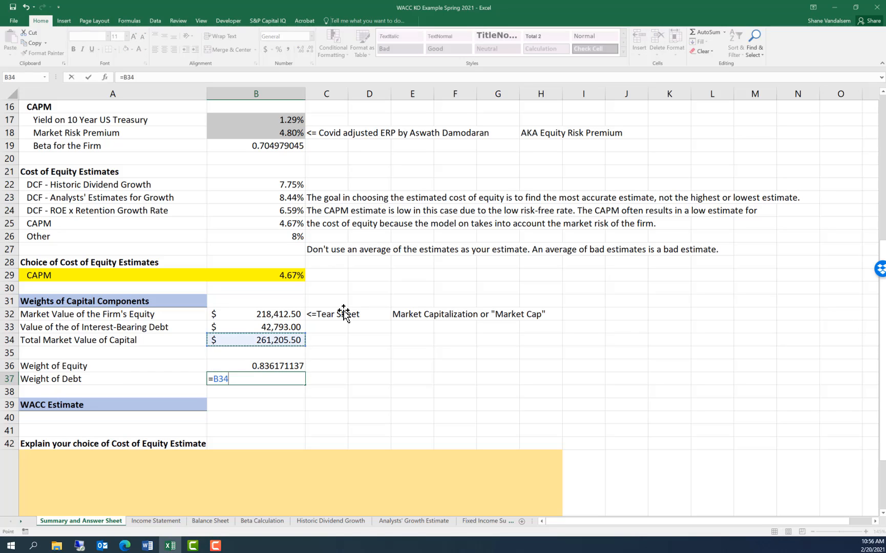
key(Up)
key(Up)
key(Down)
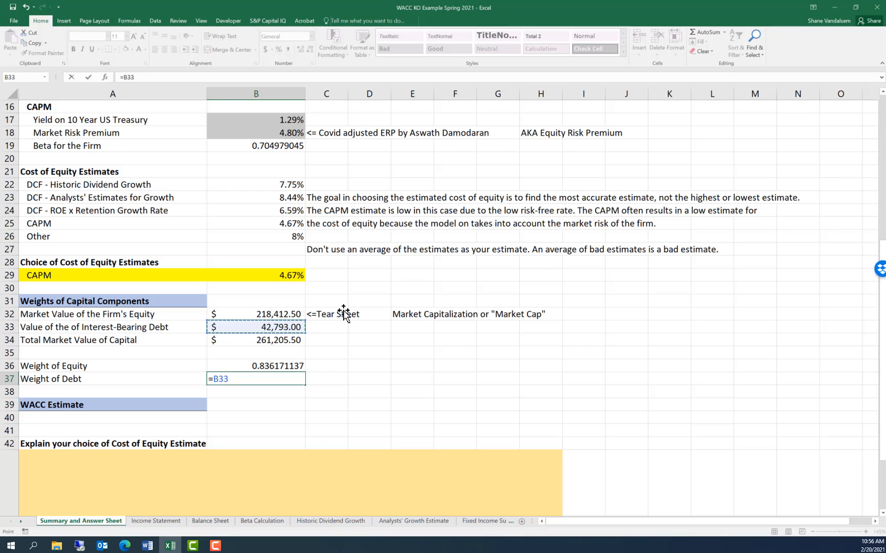
text(/)
key(Up)
key(Up)
key(Up)
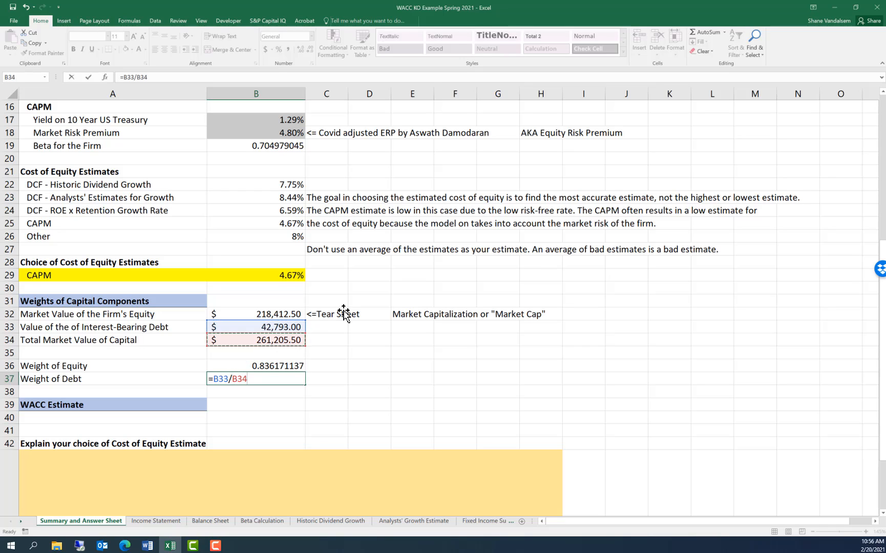
key(Return)
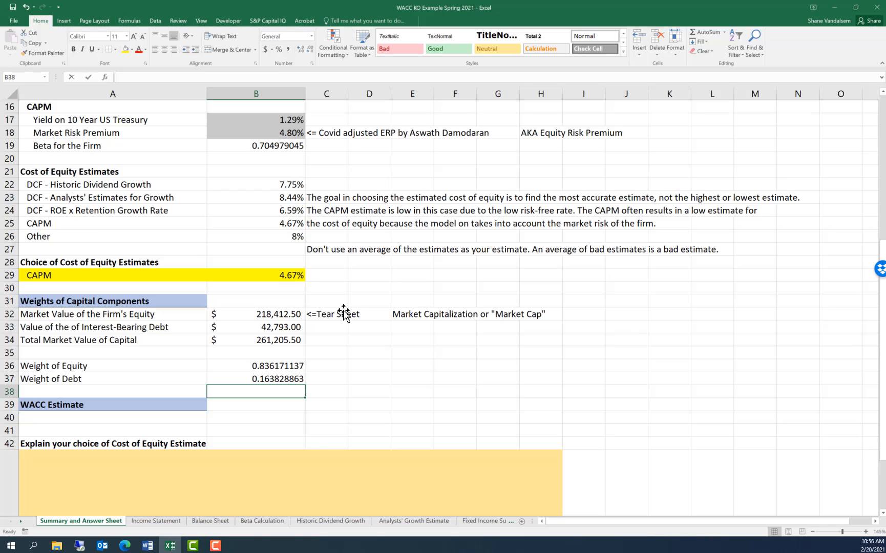
Step: Add a check total in B38 that sums the equity and debt weights in B36:B37
text(=sum()
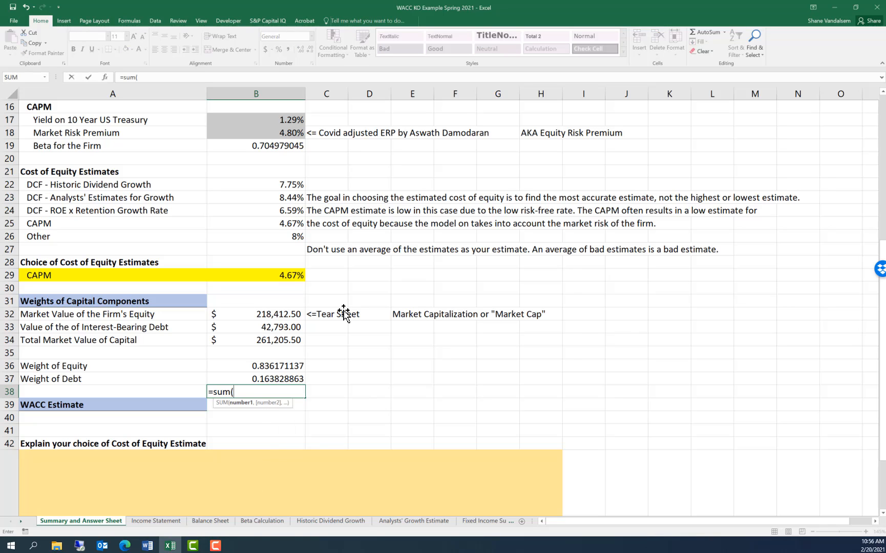
key(Up)
key(shift+Up)
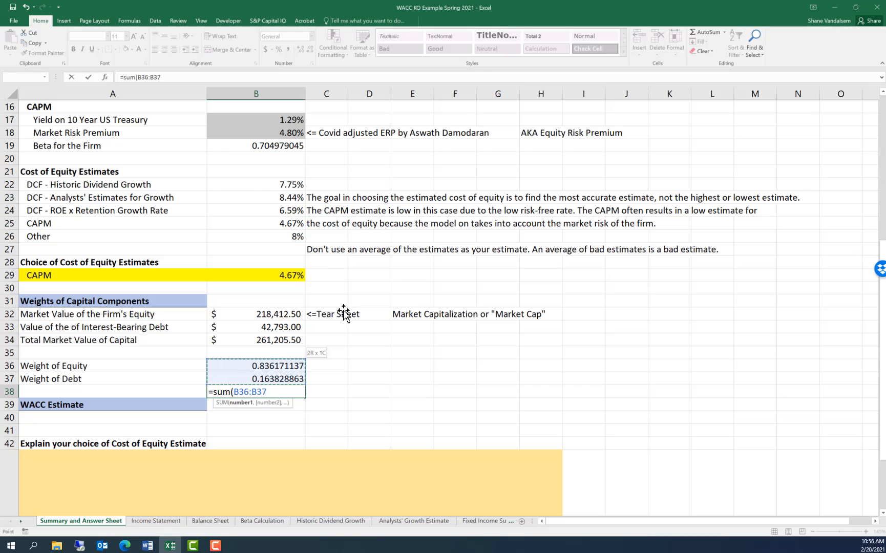
text())
key(Return)
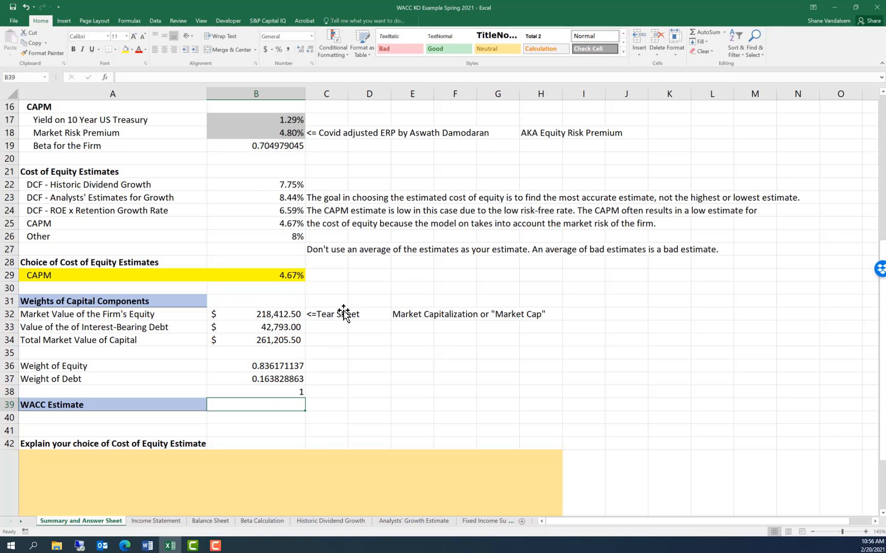
Step: Increase the decimal places of the weights total in B38 to eleven
click(245, 388)
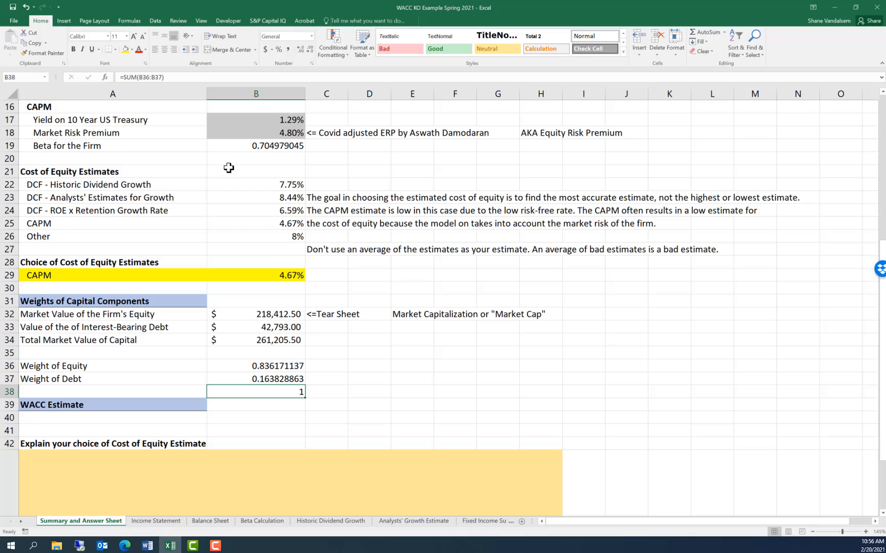
click(300, 52)
click(436, 364)
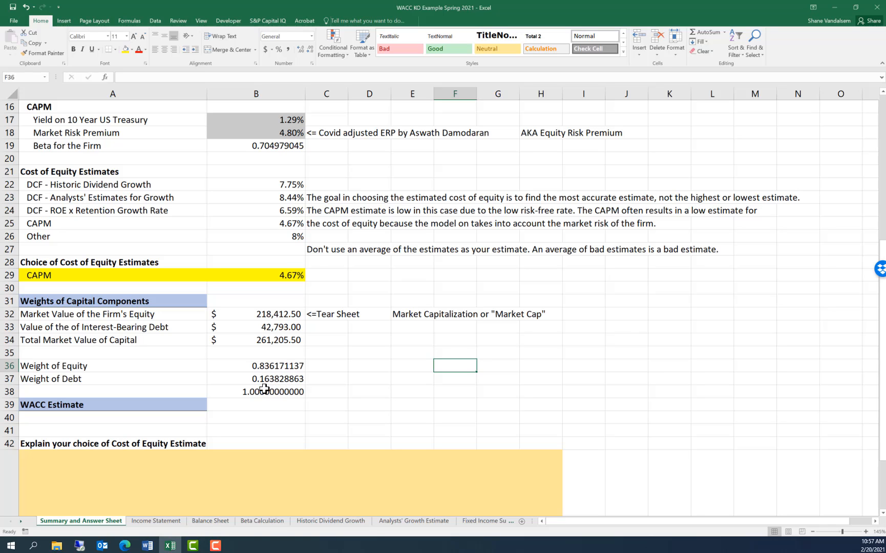
click(397, 382)
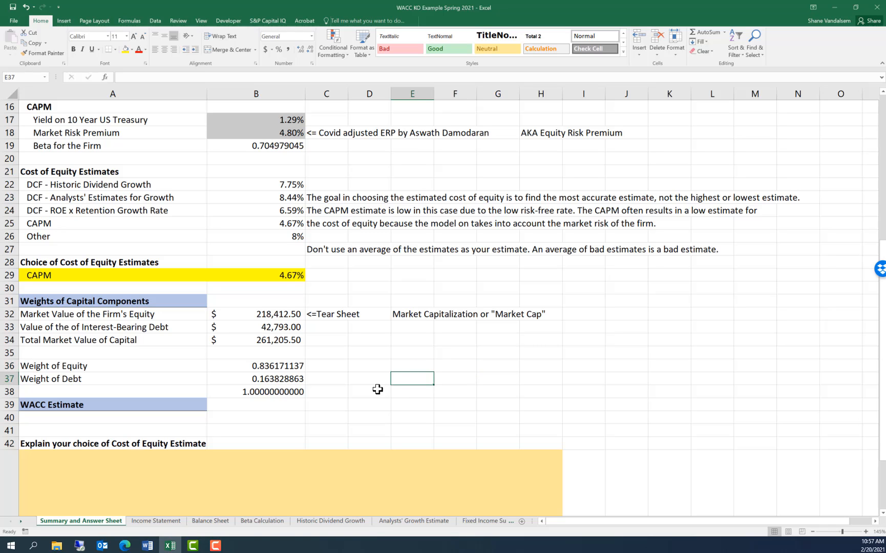
Step: Start the WACC formula in A40 by multiplying the weight of equity B36 by the chosen cost of equity B29
scroll(357, 386, down, 2)
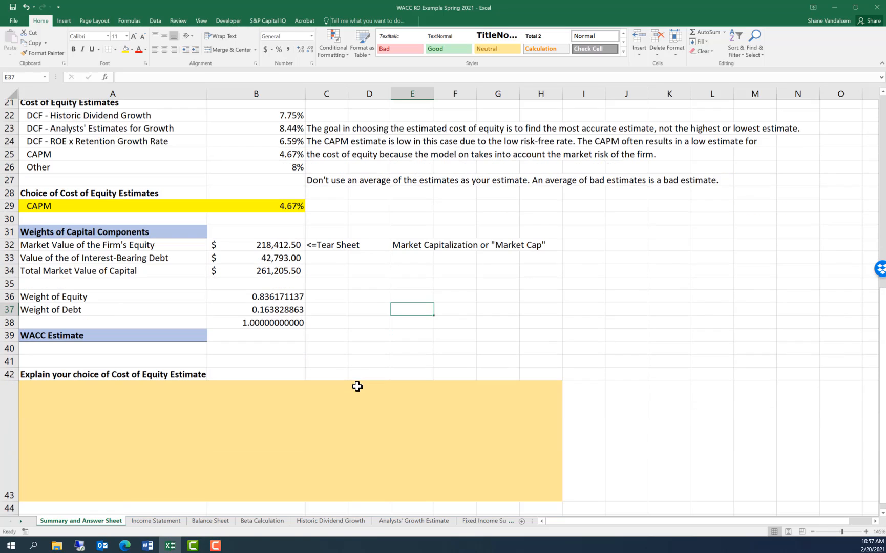
scroll(357, 386, down, 1)
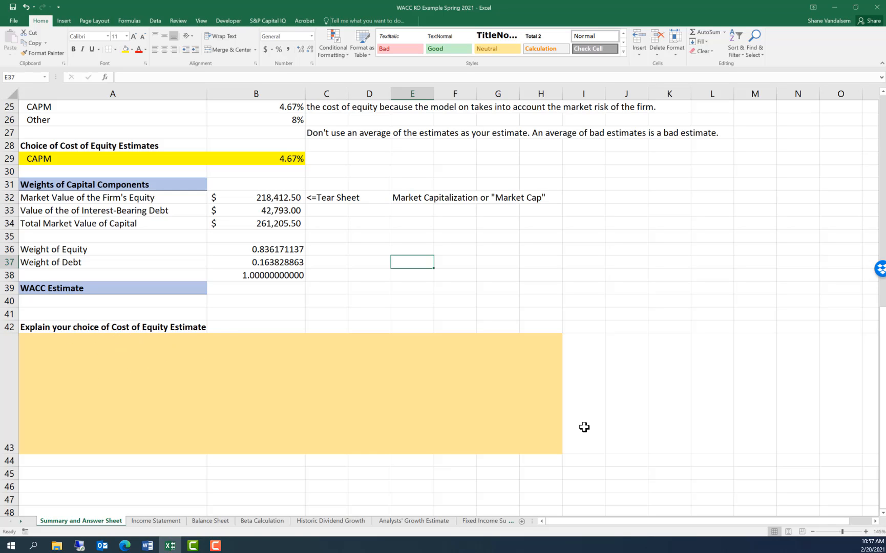
scroll(193, 402, up, 1)
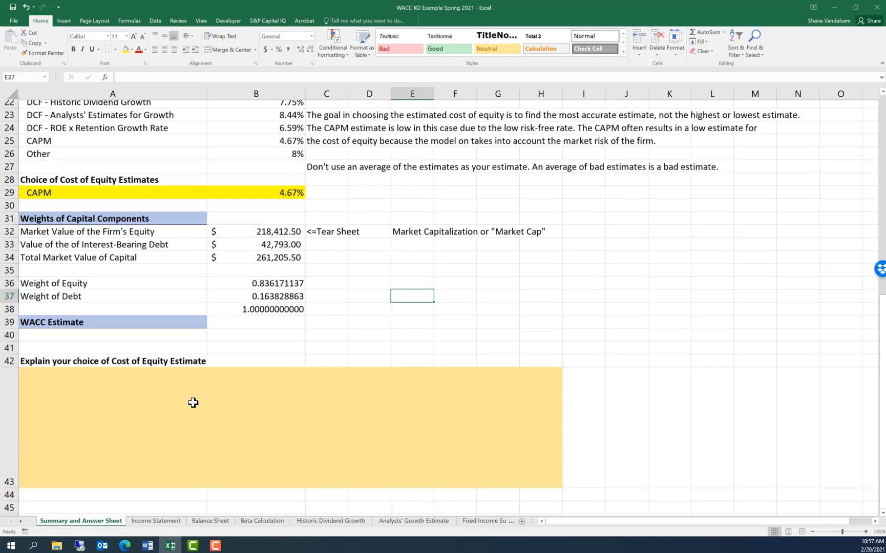
scroll(193, 403, up, 1)
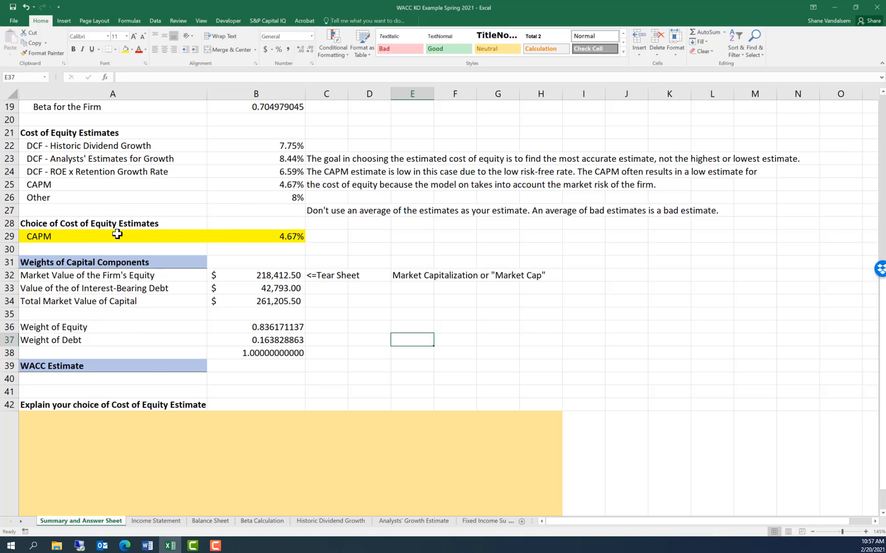
click(118, 377)
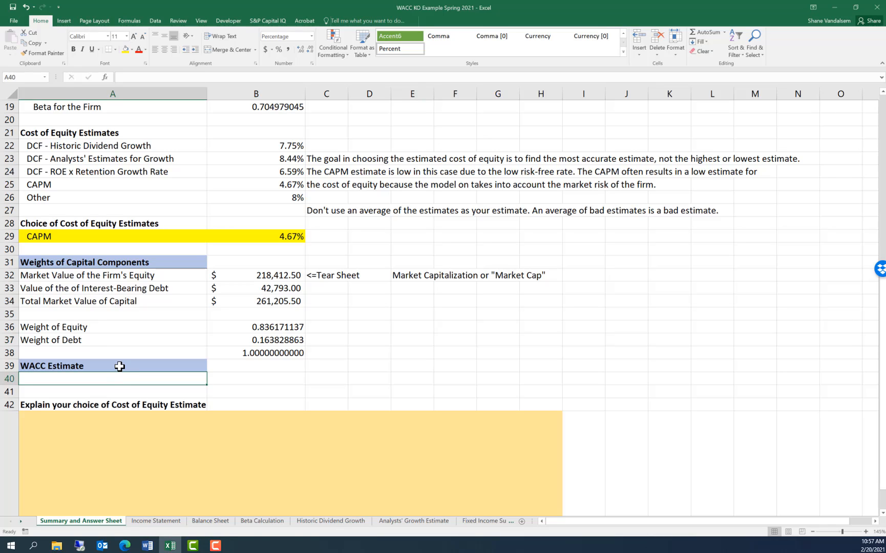
text(=)
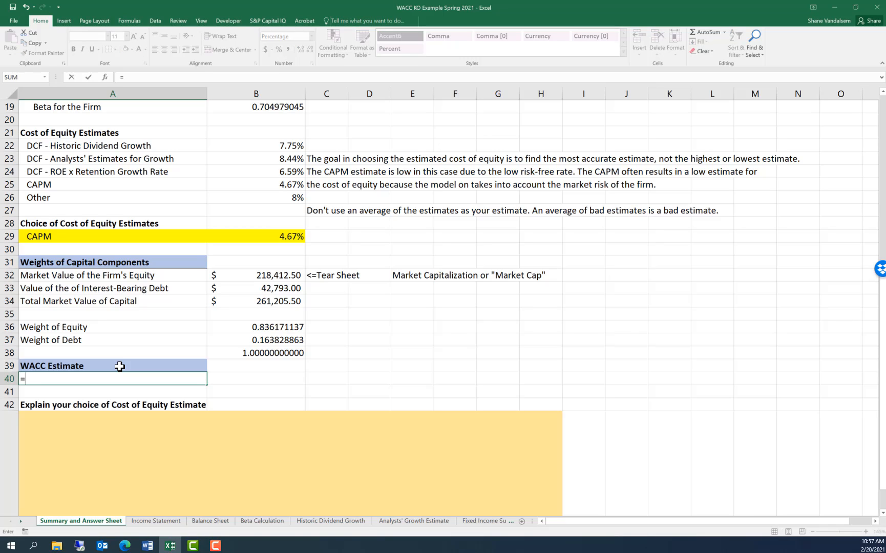
click(259, 328)
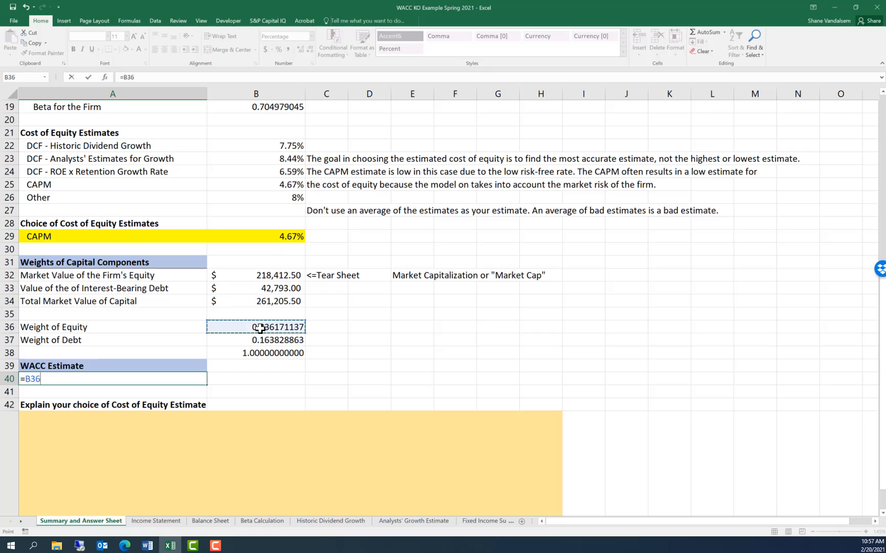
text(*)
click(282, 237)
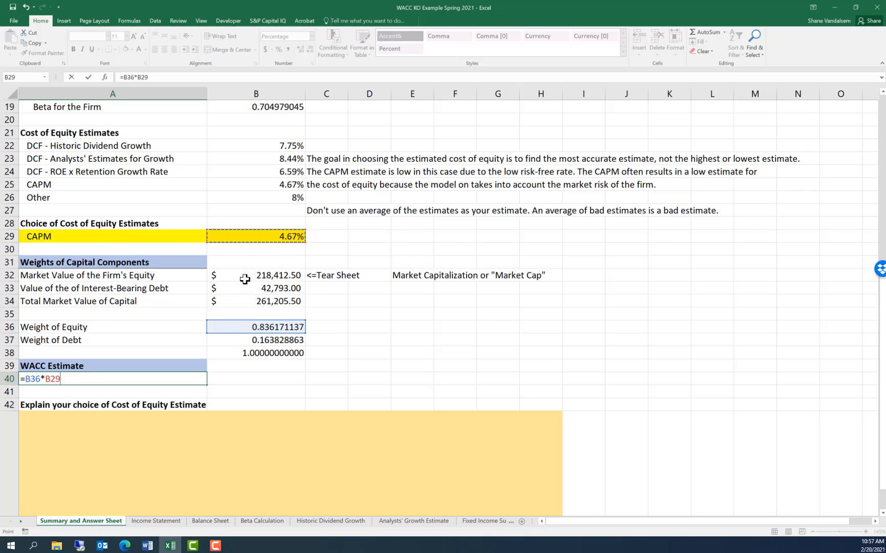
Step: Complete the WACC formula by adding the after-tax debt term B37*B5*(1-B6), enter it, and reopen it to review its cell references
text(+)
click(269, 340)
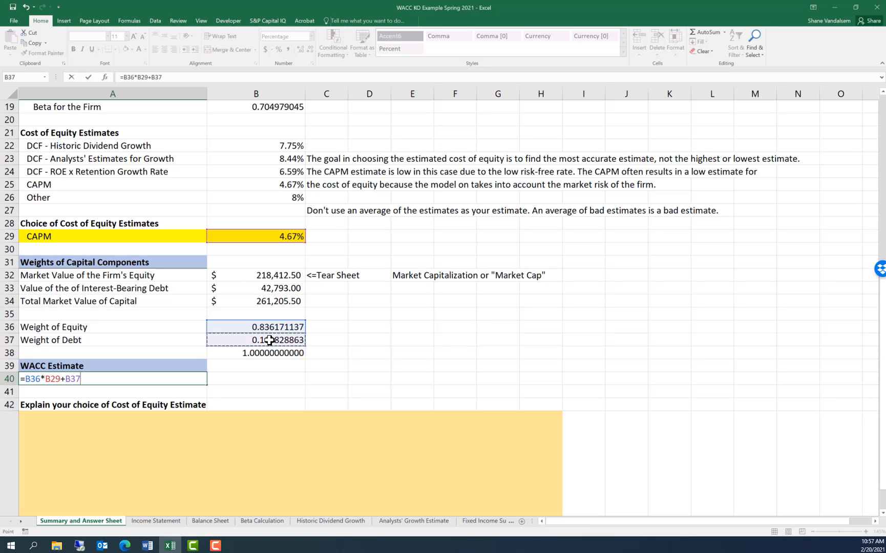
text(*)
scroll(270, 340, up, 6)
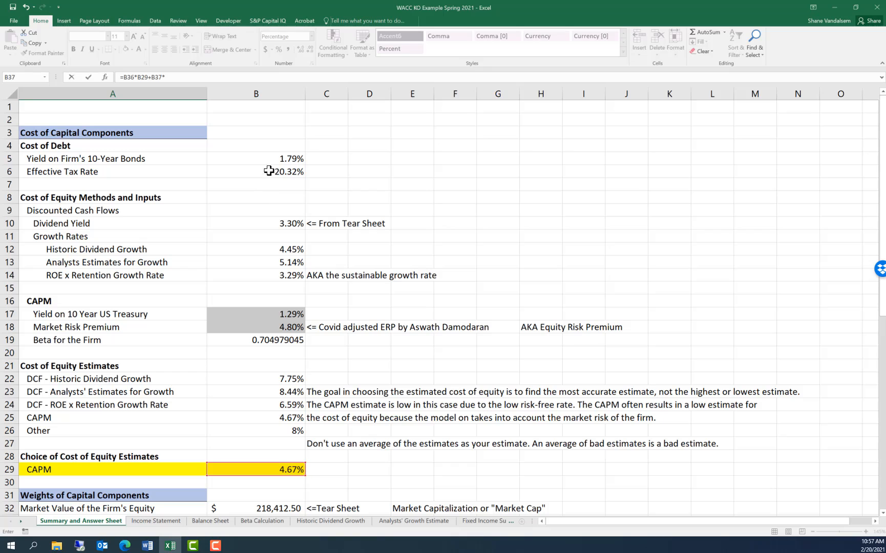
click(274, 157)
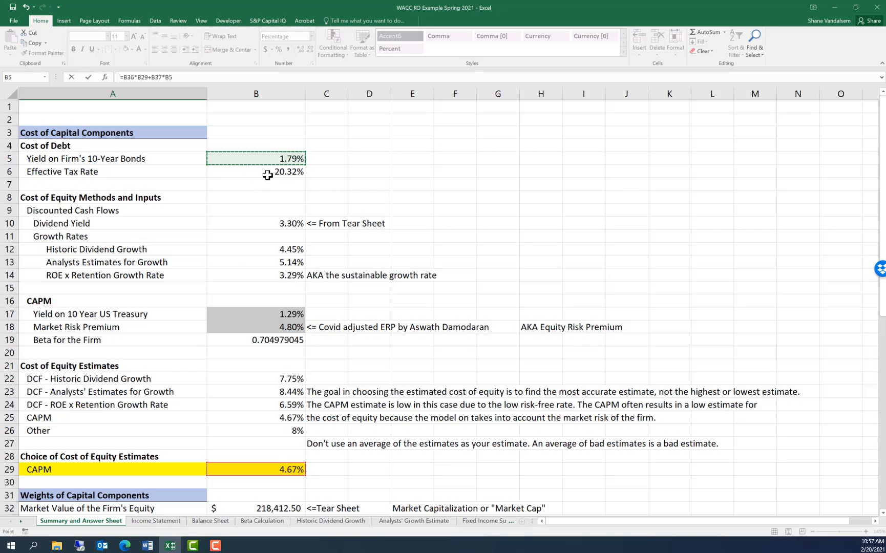
text(*(1-)
click(271, 173)
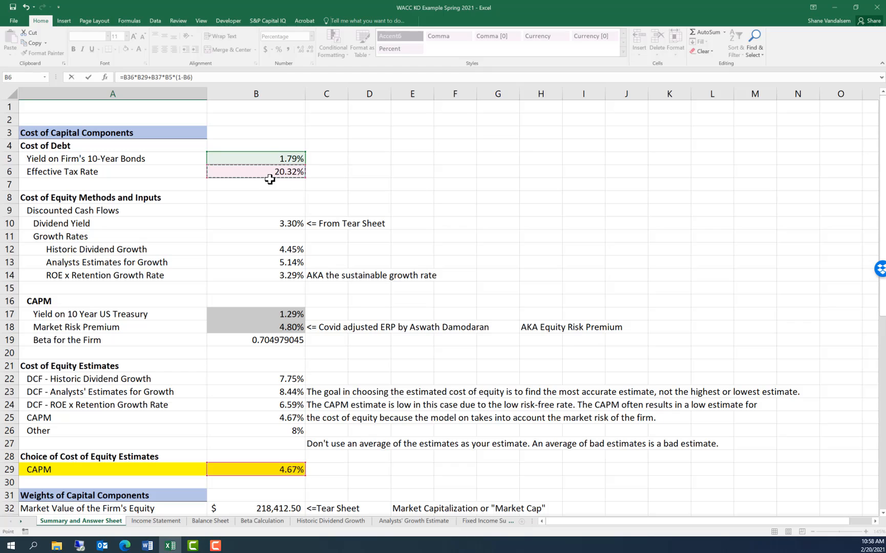
text())
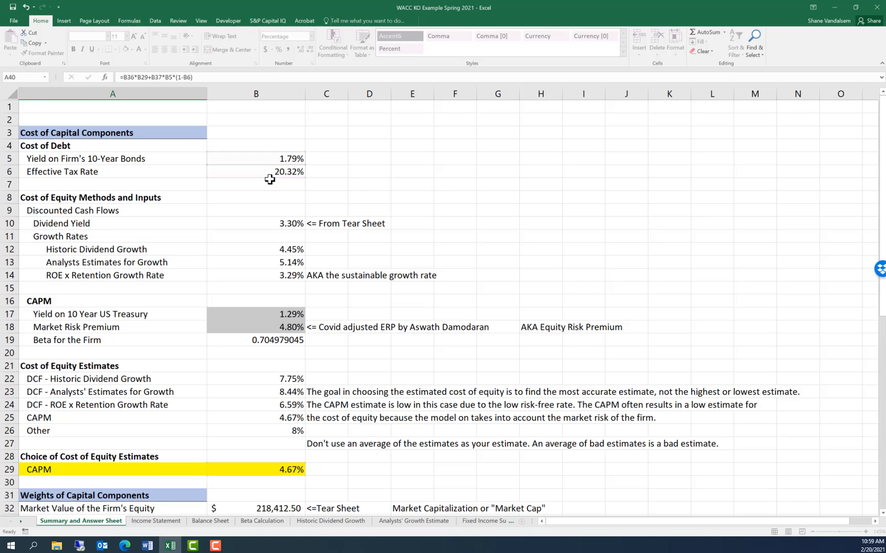
key(Return)
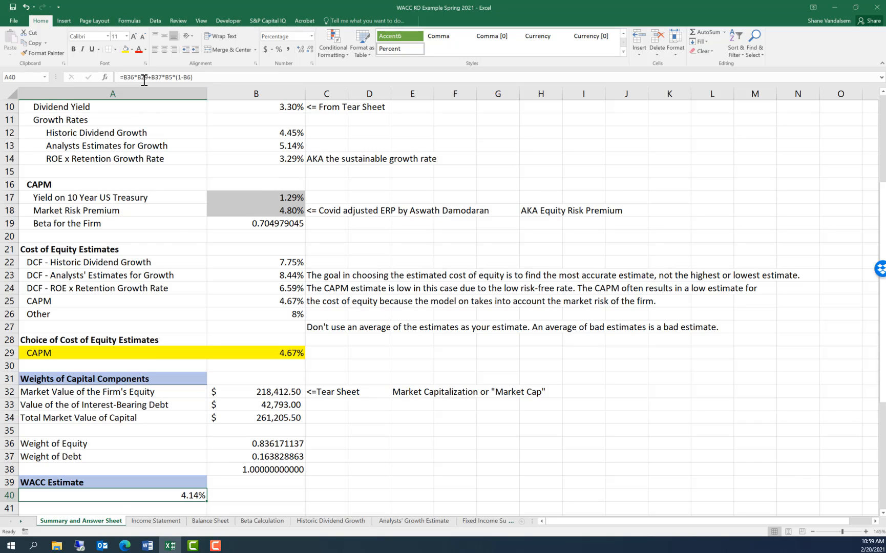
key(F2)
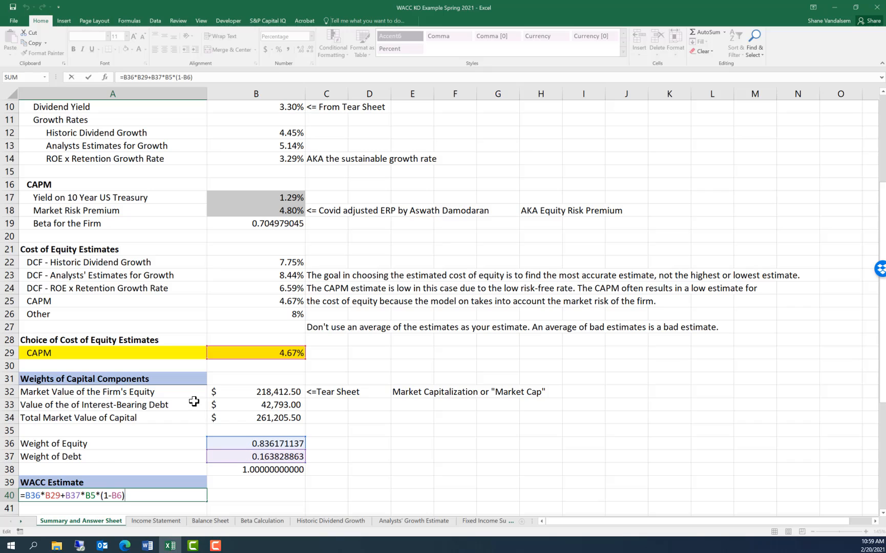
Step: Review the cells referenced by the WACC formula in A40 and close the formula
scroll(205, 394, up, 3)
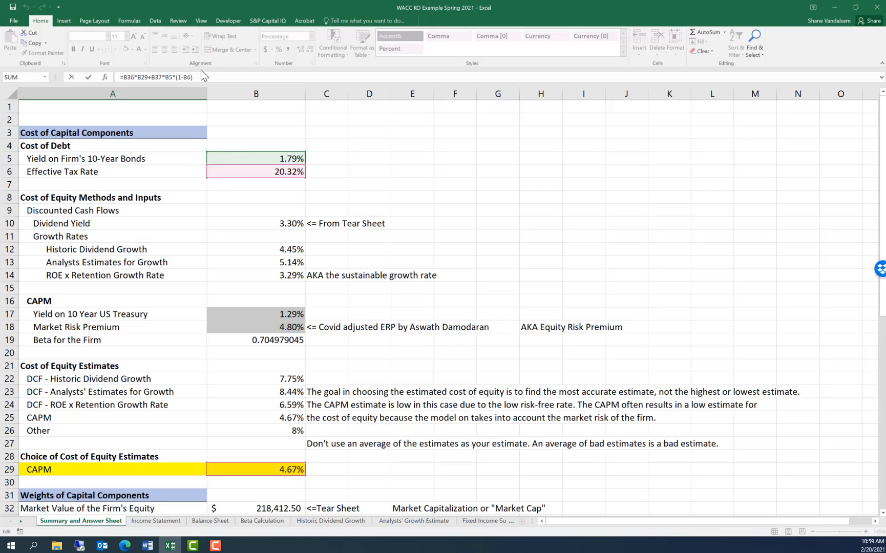
scroll(183, 361, down, 3)
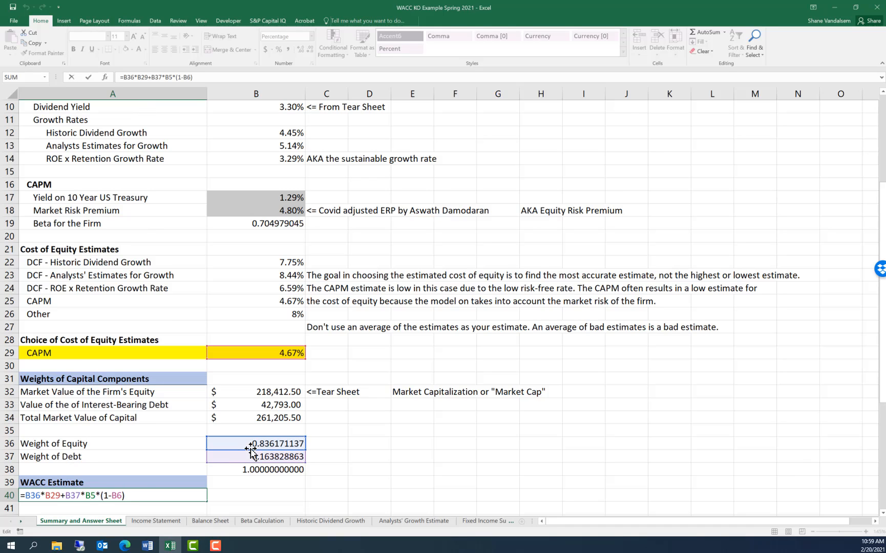
key(Return)
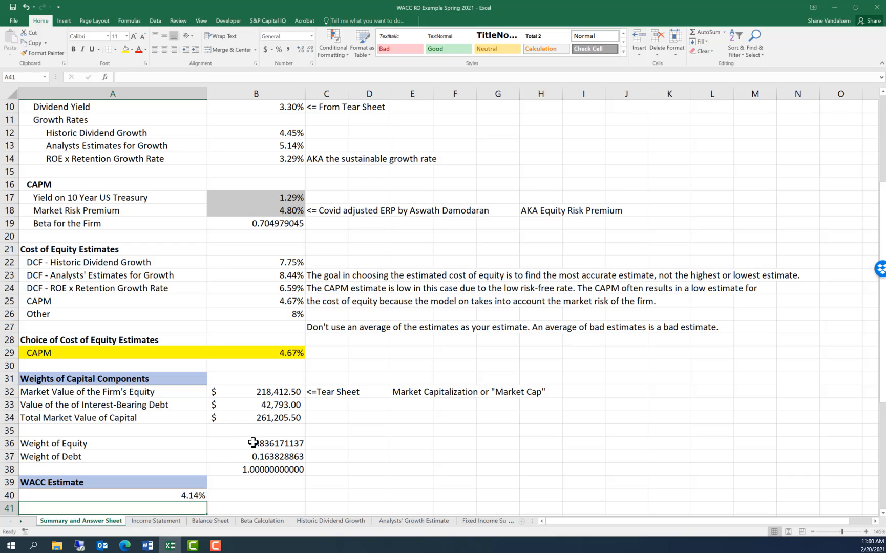
Step: Try DCF - Analysts' Estimates for Growth and Other as the cost of equity choice in A29 to compare the WACC estimates
click(176, 351)
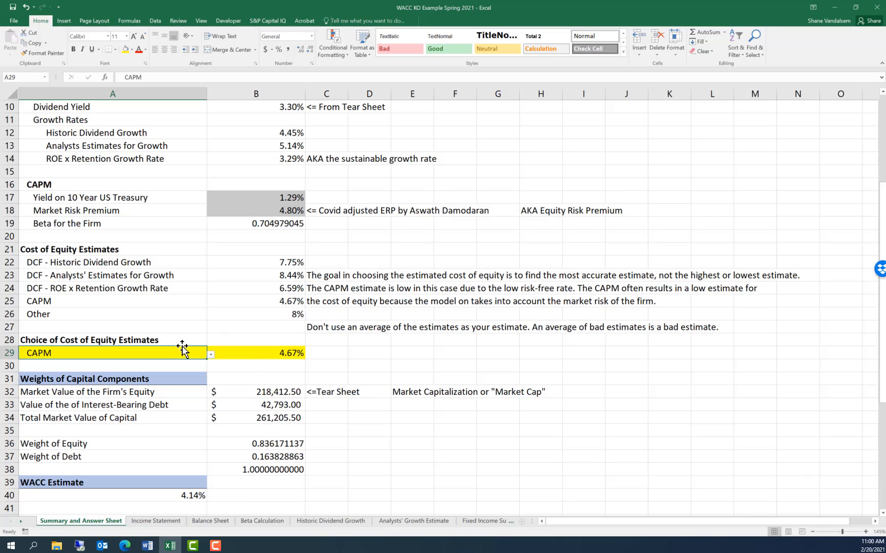
click(210, 354)
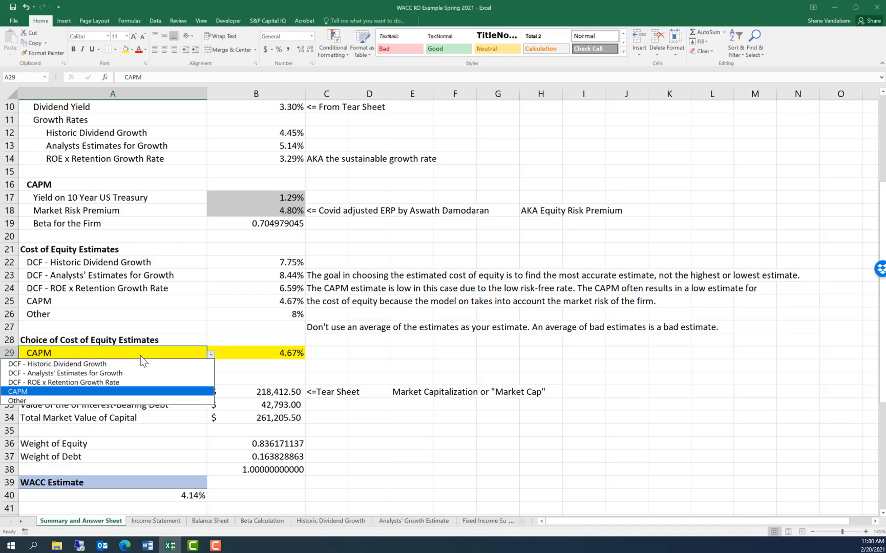
click(114, 372)
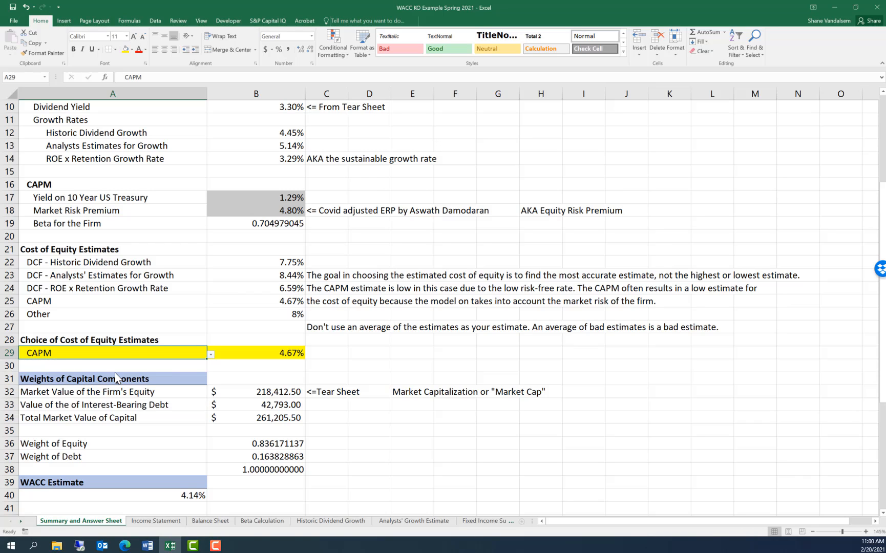
scroll(173, 442, down, 2)
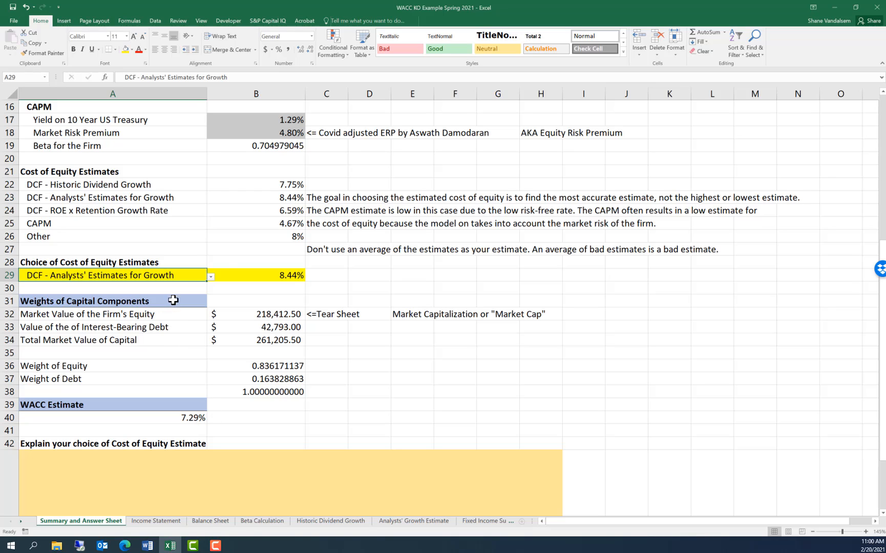
click(211, 279)
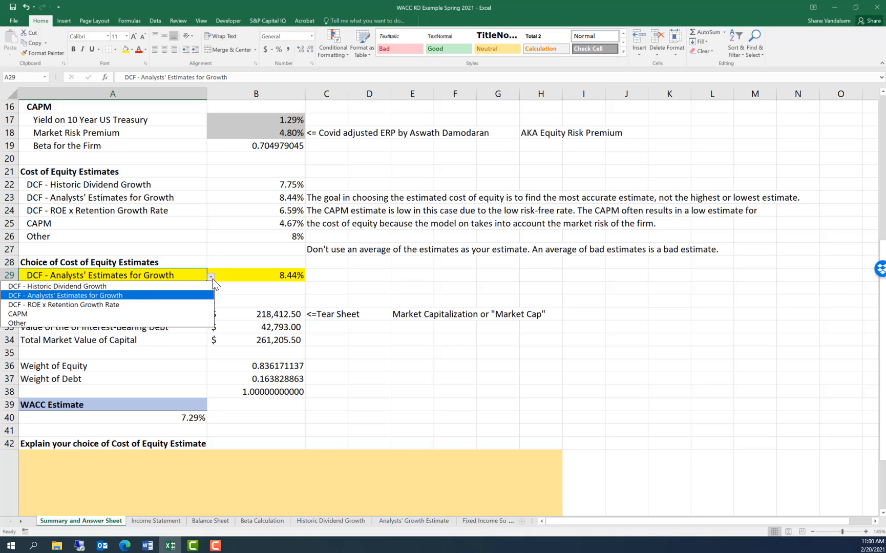
click(90, 322)
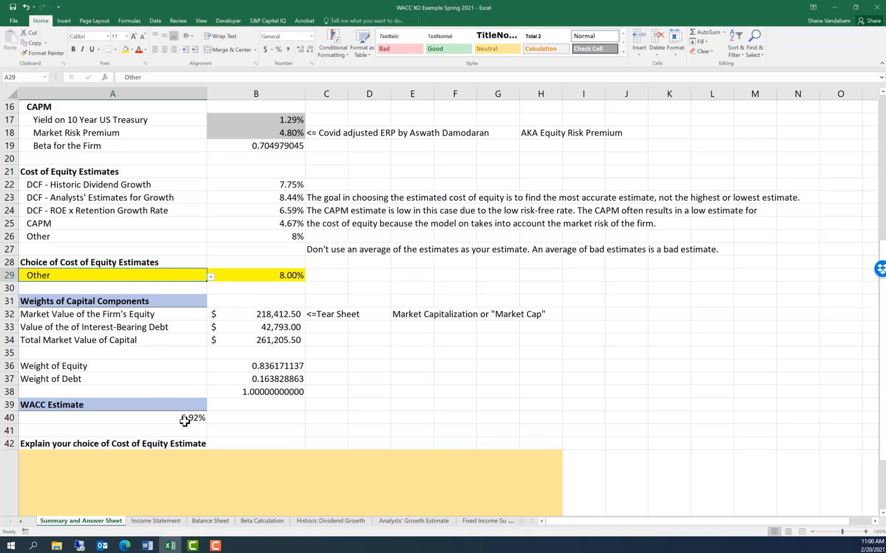
Step: Switch the cost of equity choice in A29 between DCF - Historic Dividend Growth and DCF - Analysts' Estimates for Growth, ending on Historic Dividend Growth
click(211, 278)
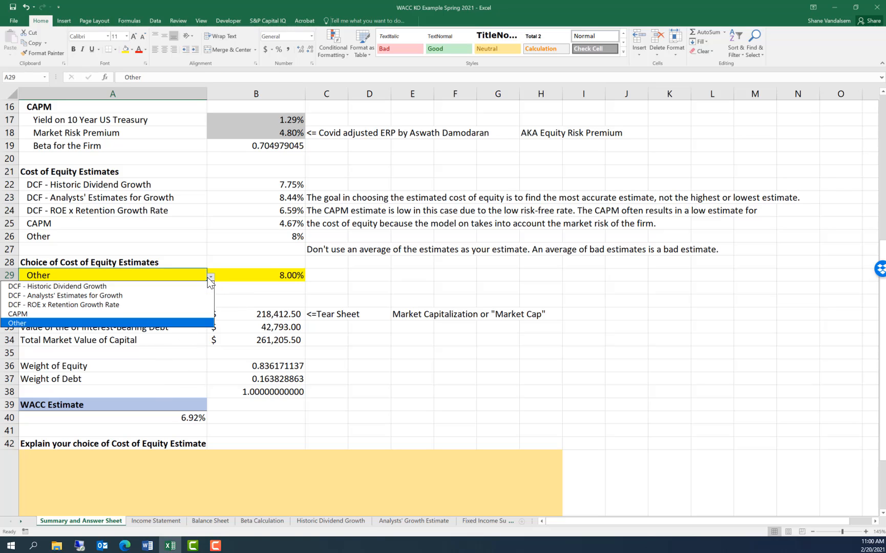
click(169, 287)
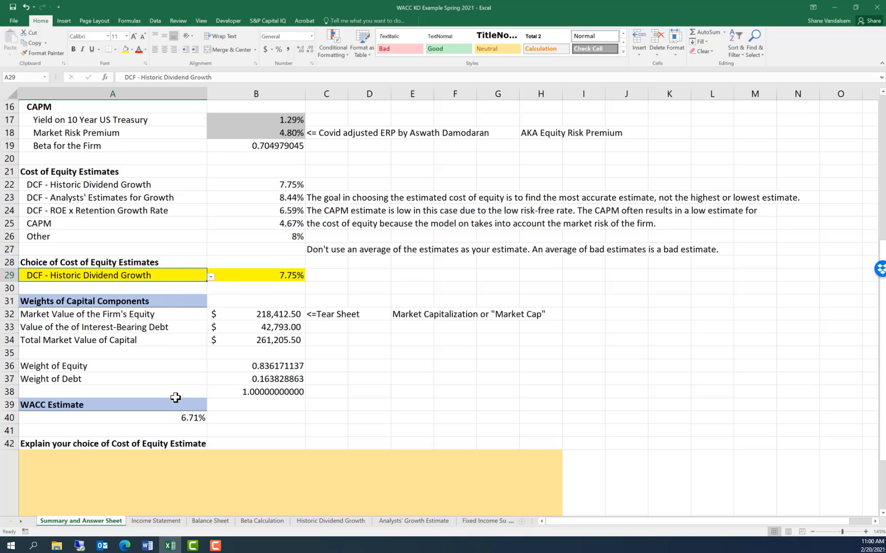
click(211, 277)
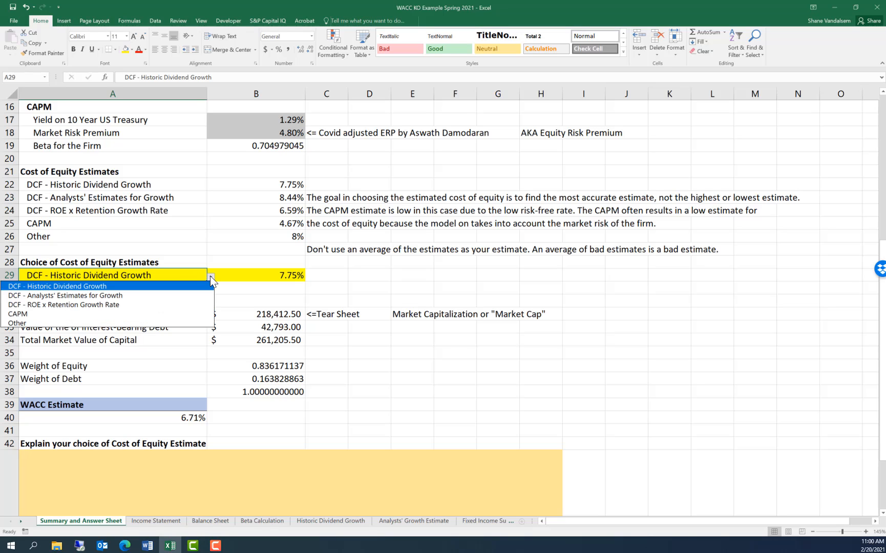
click(176, 296)
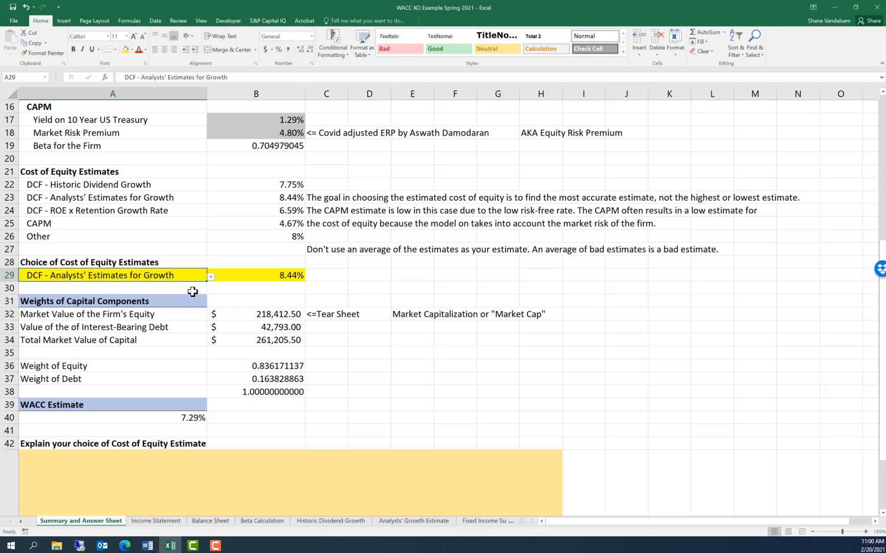
click(210, 276)
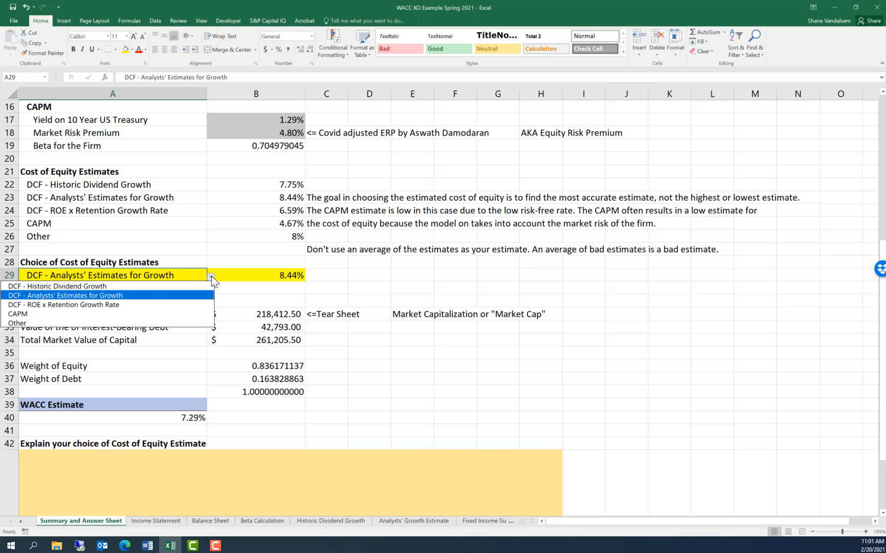
click(147, 286)
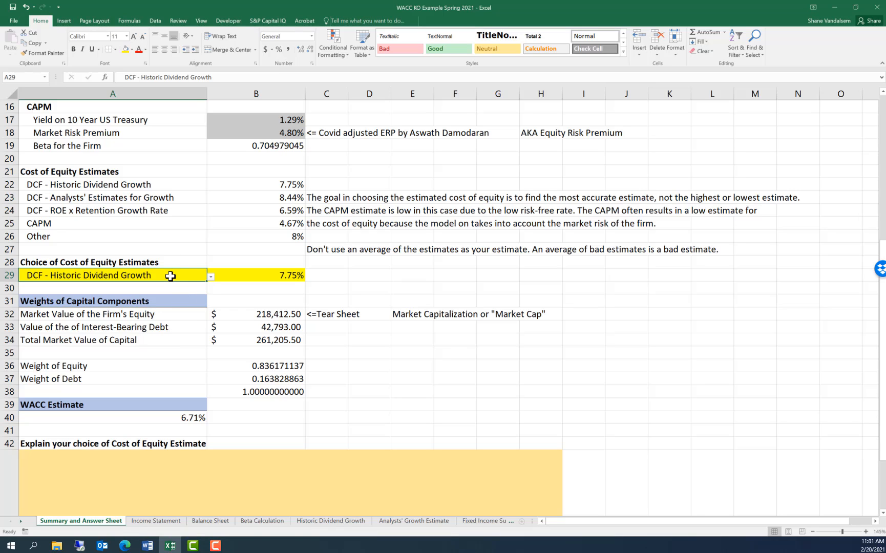
Step: Check the historic dividend growth input in B12 and set the cost of equity choice in A29 to DCF - Analysts' Estimates for Growth
scroll(185, 259, up, 3)
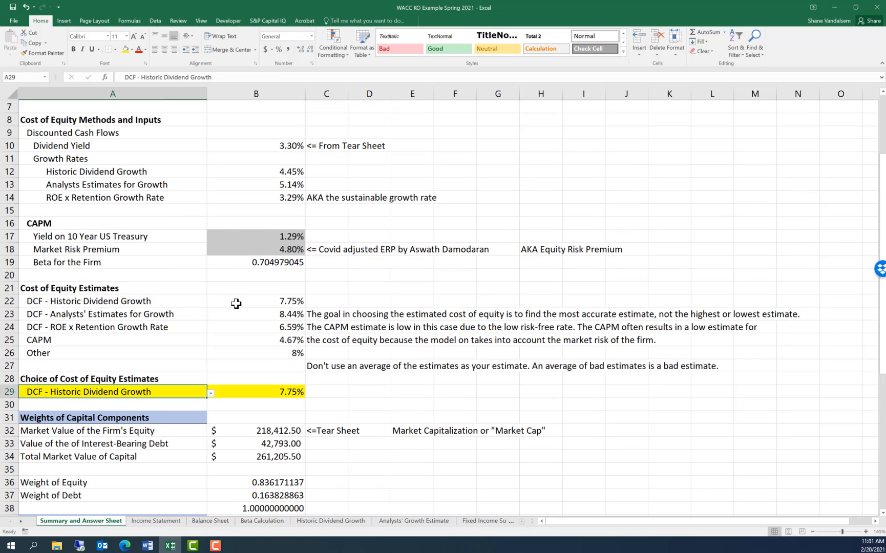
click(274, 173)
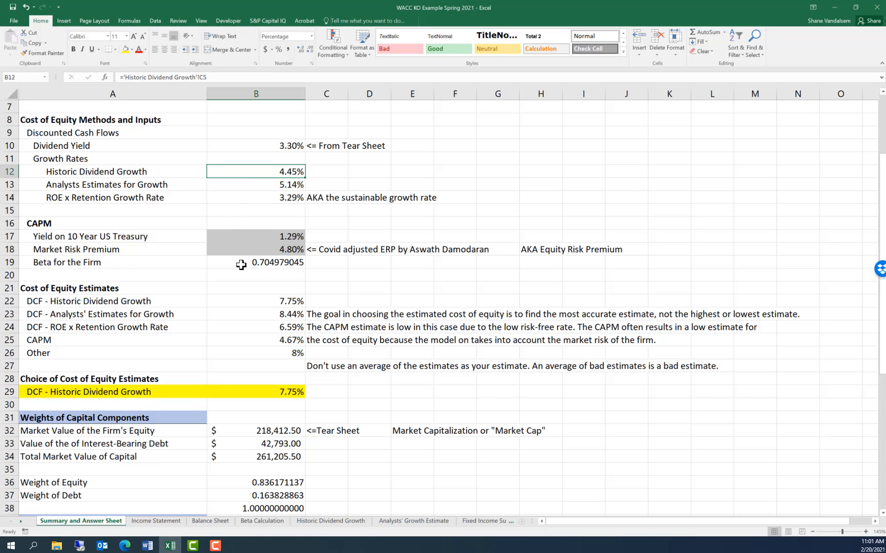
scroll(231, 297, down, 3)
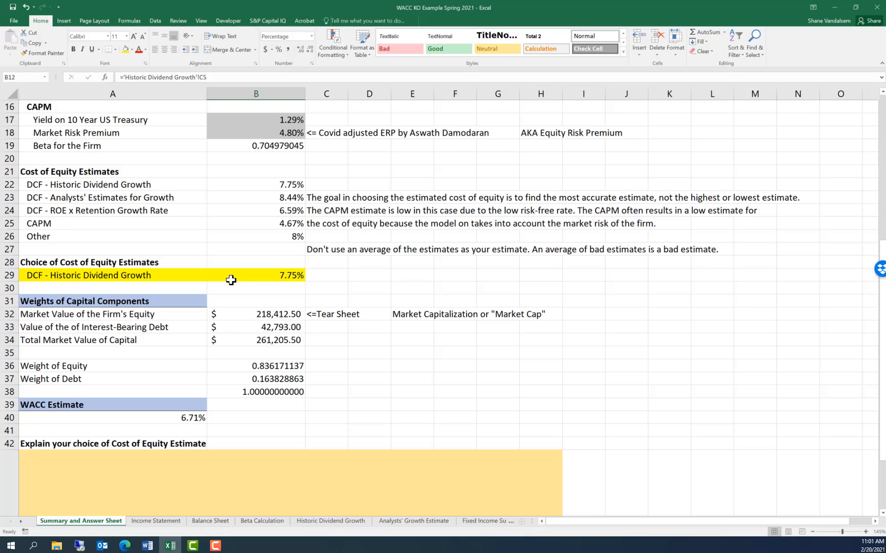
click(189, 418)
click(195, 276)
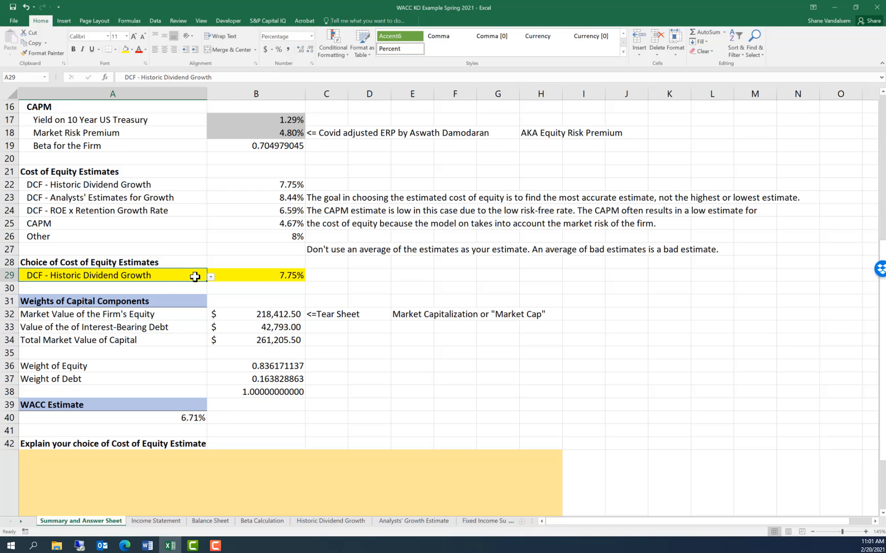
click(210, 275)
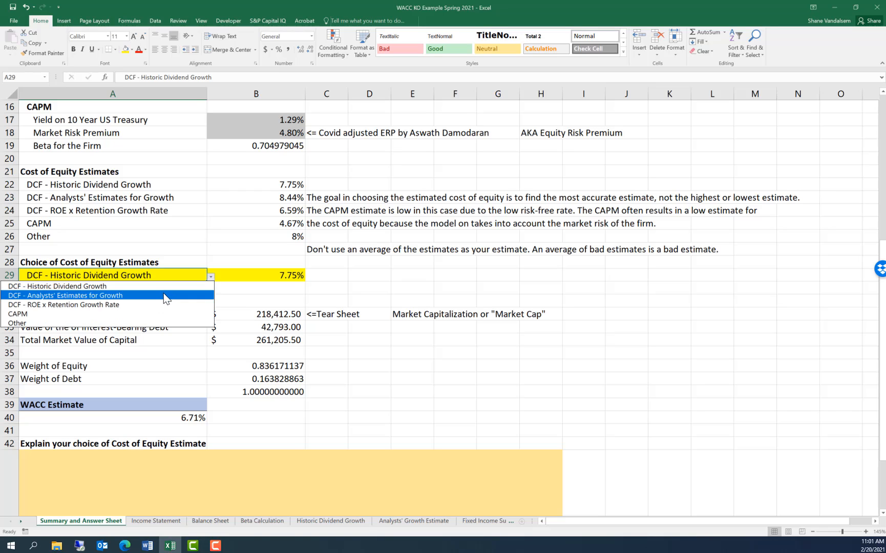
click(164, 296)
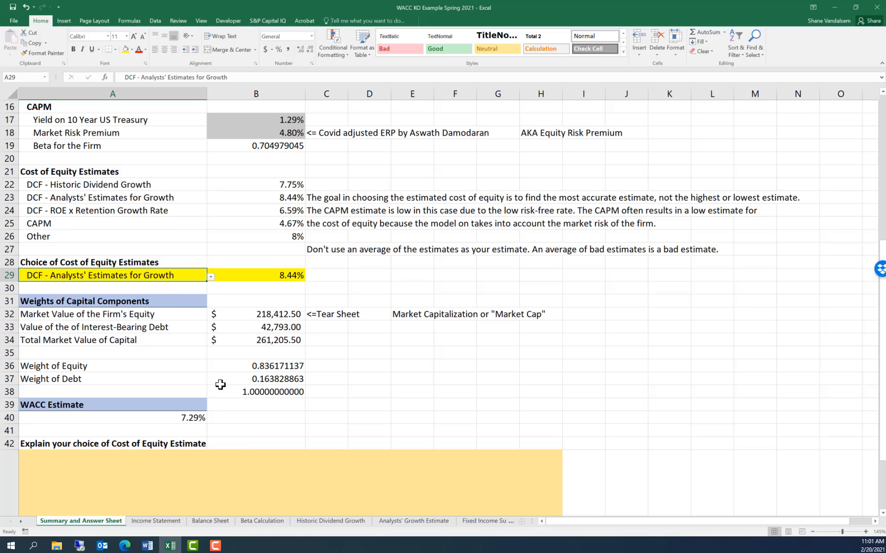
Step: Start the explanation in A43 with "The analysts' estimates for growth is in line with the historic dividend growth rate."
click(249, 473)
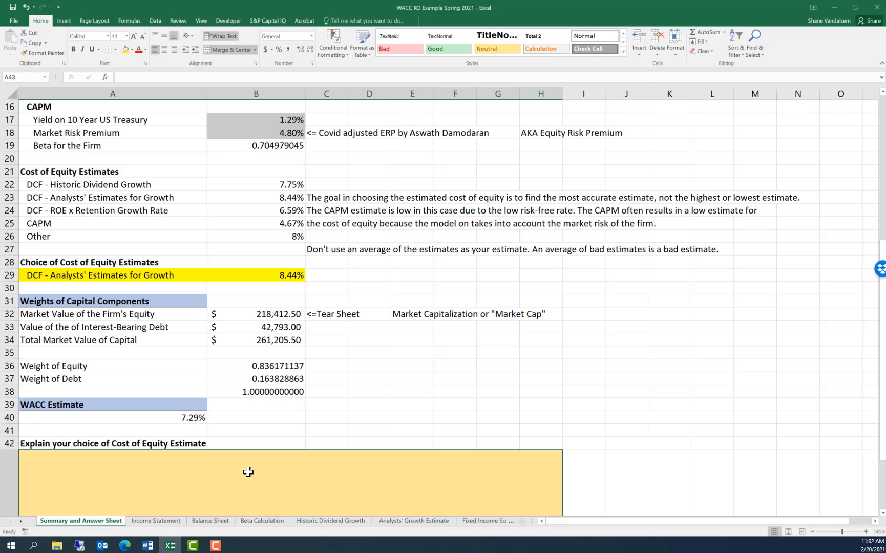
scroll(243, 471, down, 2)
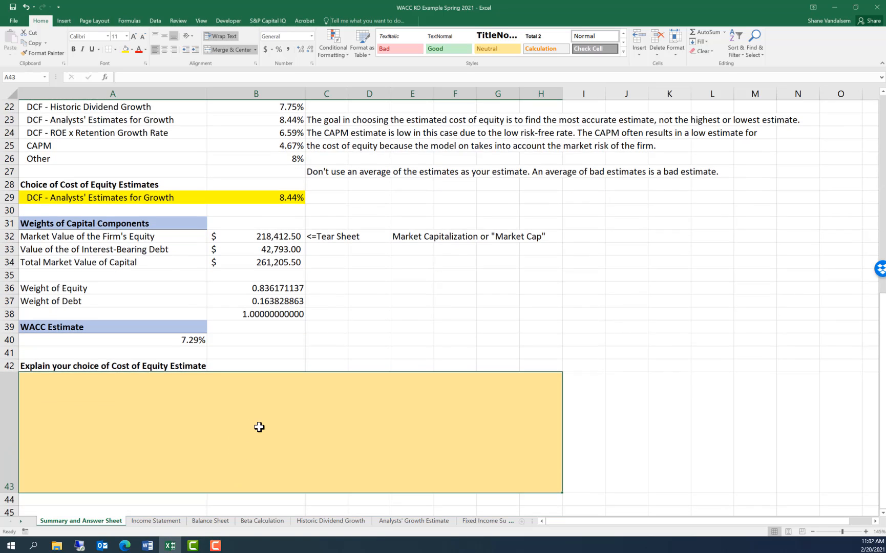
scroll(260, 427, up, 1)
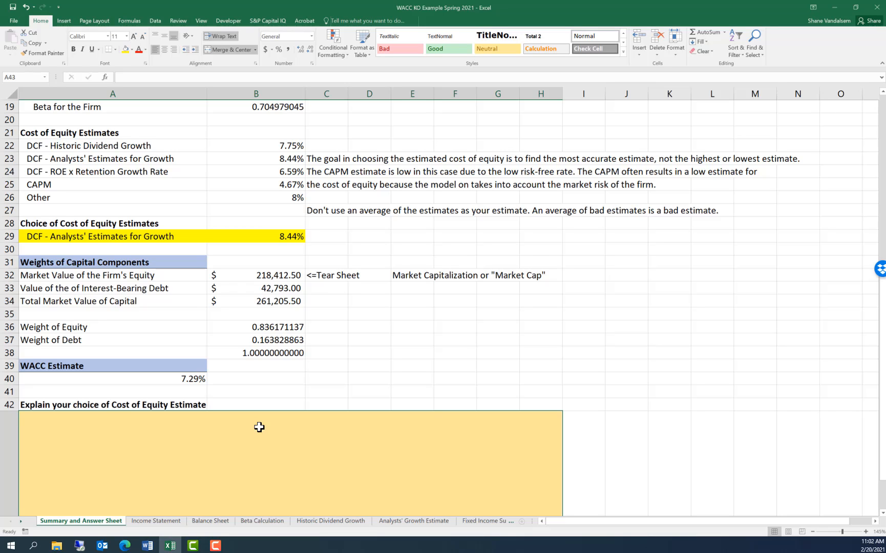
text(The anal)
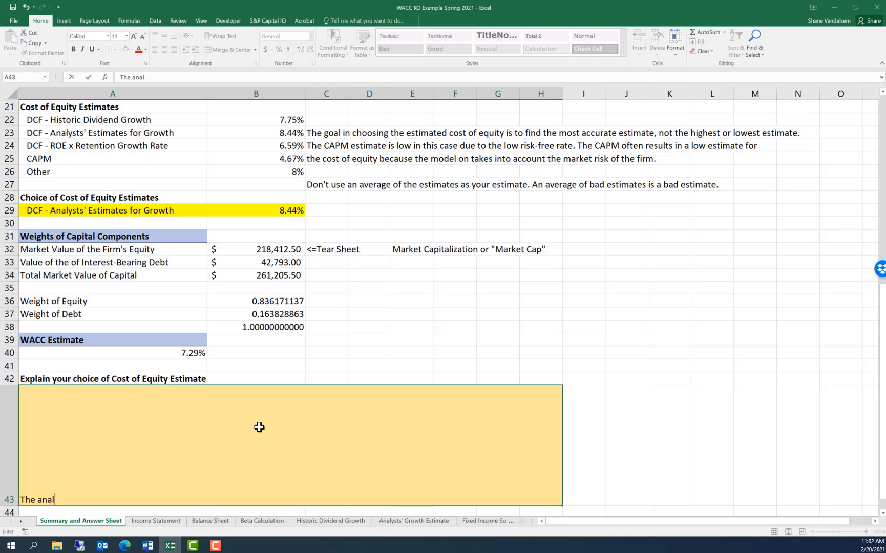
text(ysts' estimate)
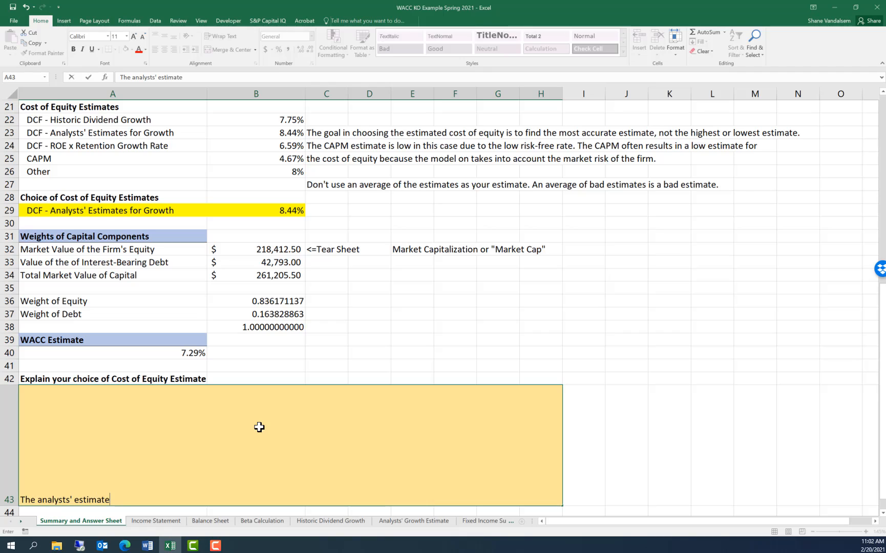
text(s for growth is in lin)
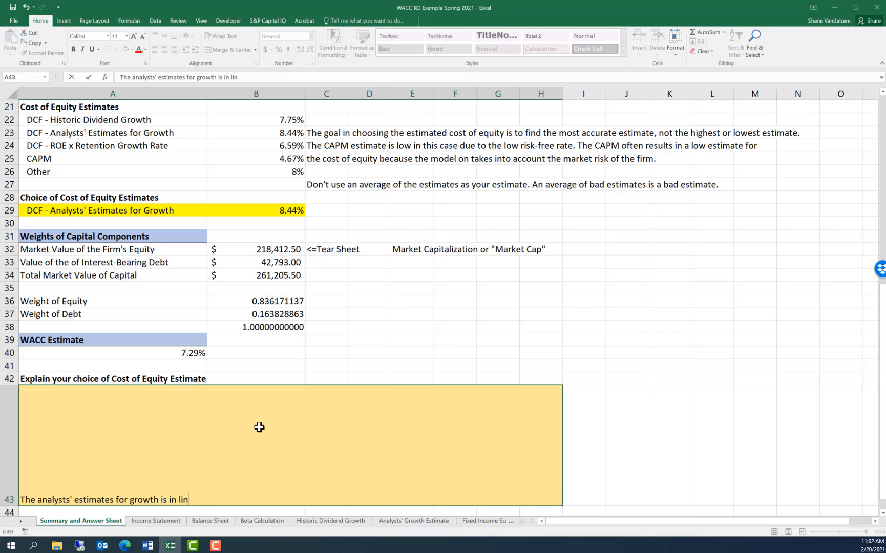
text(e with the historic d)
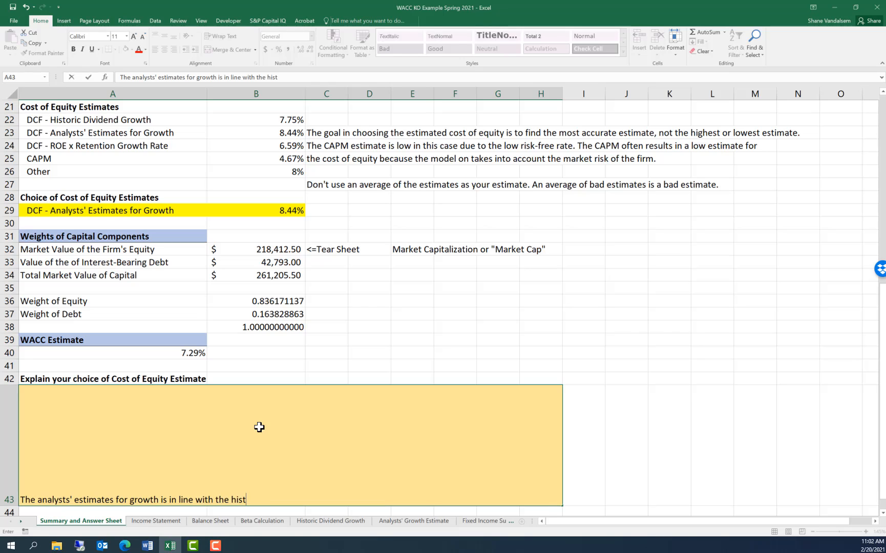
text(ividend)
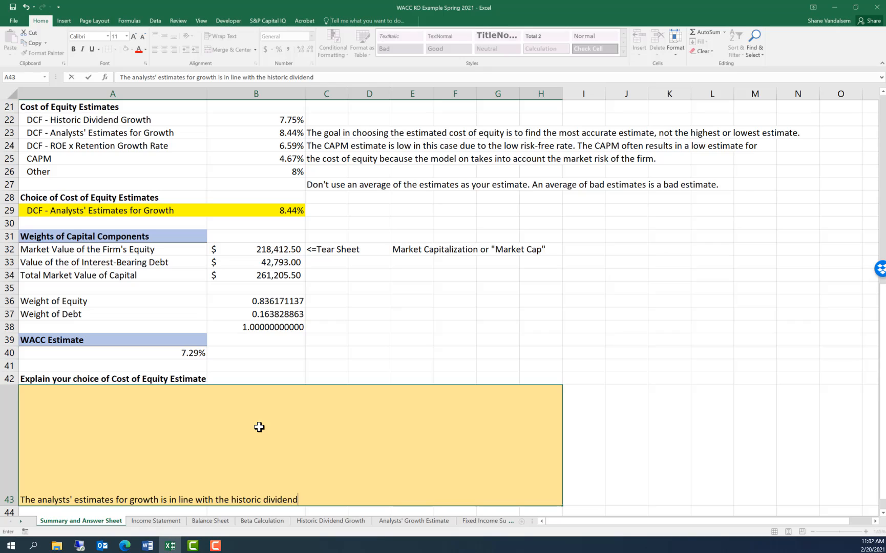
text( growth rate.)
Step: Begin the explanation's second sentence in A43 with "Because this is a large firm"
text(Because the)
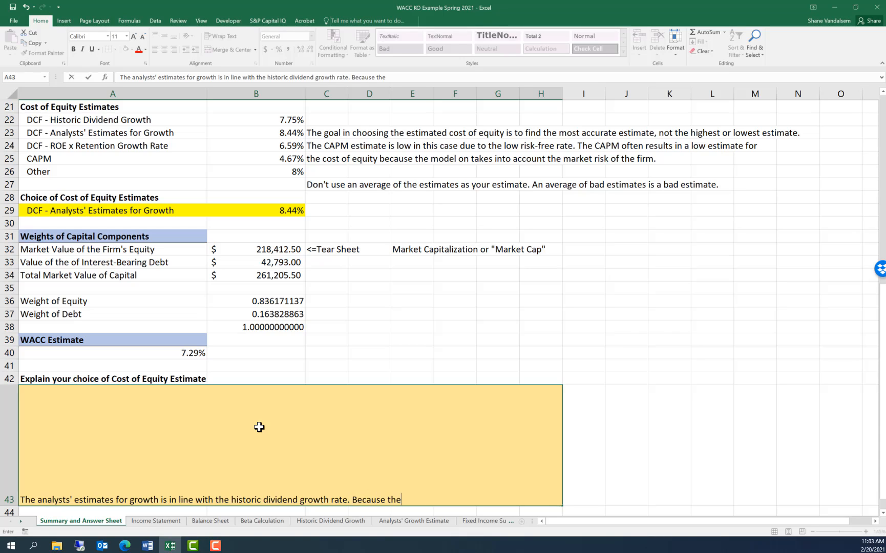
key(BackSpace)
text(is is a larger f)
key(BackSpace)
key(BackSpace)
key(BackSpace)
text(firm)
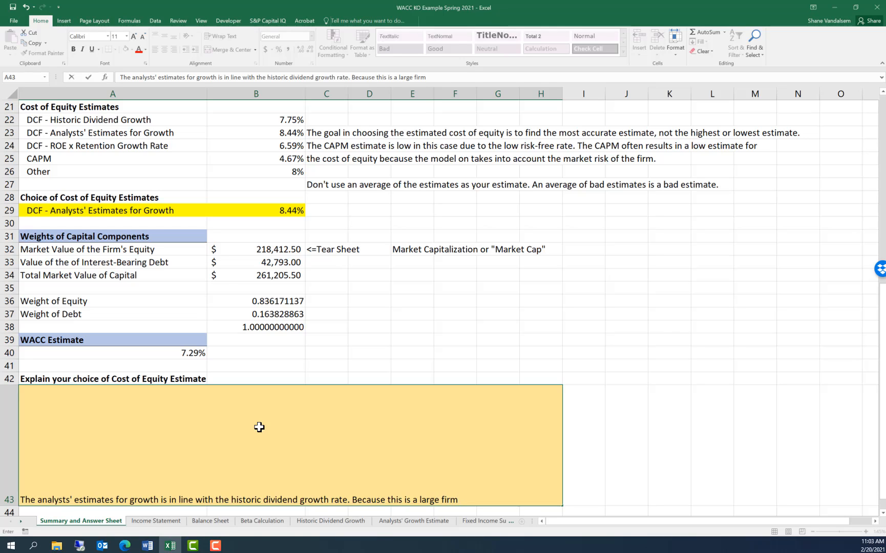
Step: Finish the second sentence with "that receives a lot of analyst coverage, the analysts' growth rate is likely to be accurate."
text( with)
key(BackSpace)
key(BackSpace)
key(BackSpace)
key(BackSpace)
text(that recieves)
key(BackSpace)
key(BackSpace)
key(BackSpace)
key(BackSpace)
text(eives a lot of a)
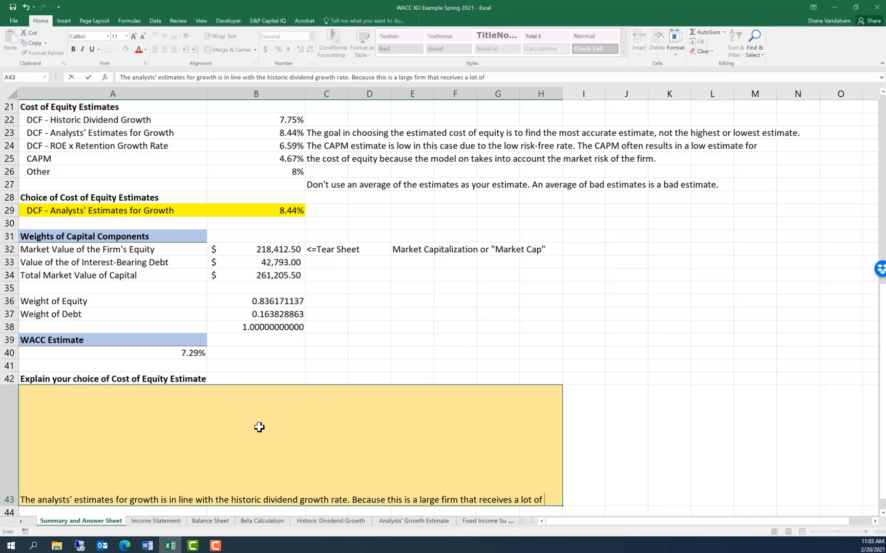
text(nalyst )
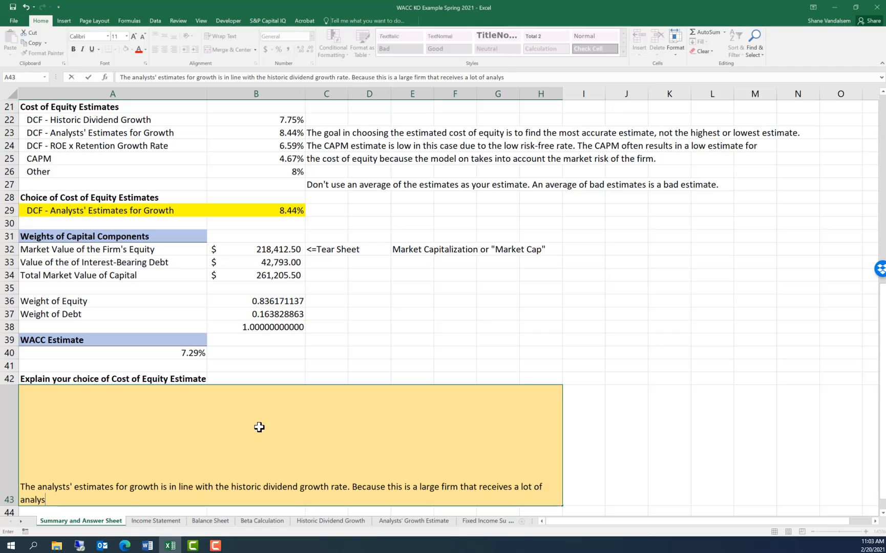
text(coverage , the analys)
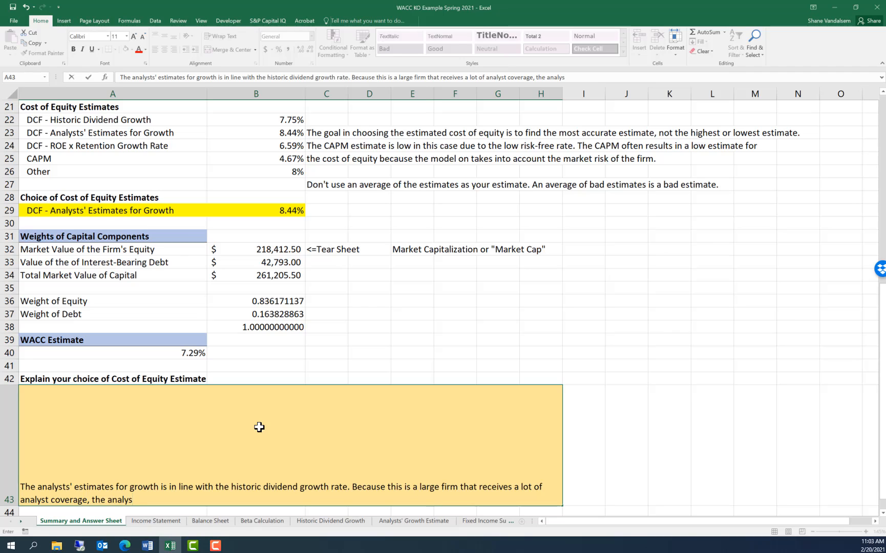
text(ts' growth rate is li)
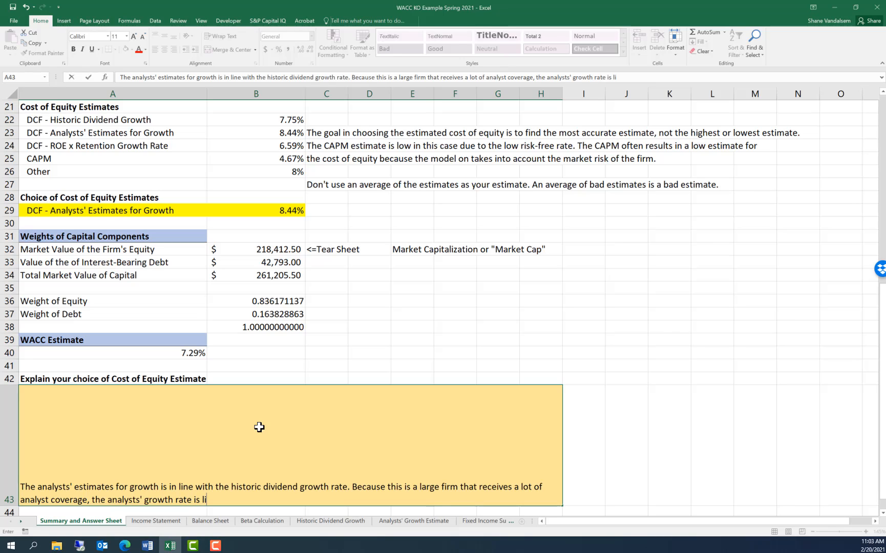
text(kely to be accurate.)
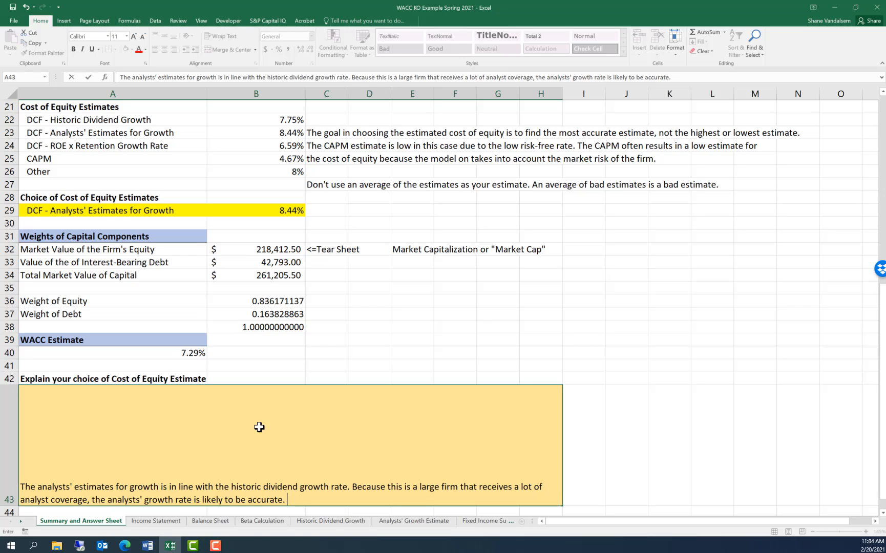
Step: Top-align the explanation text in the merged cell A43 and deselect the cell
scroll(259, 427, down, 1)
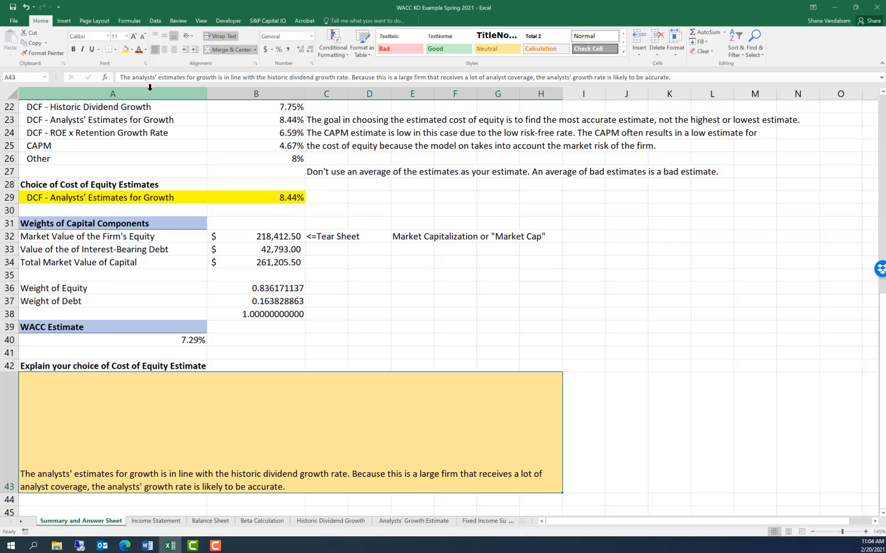
click(154, 36)
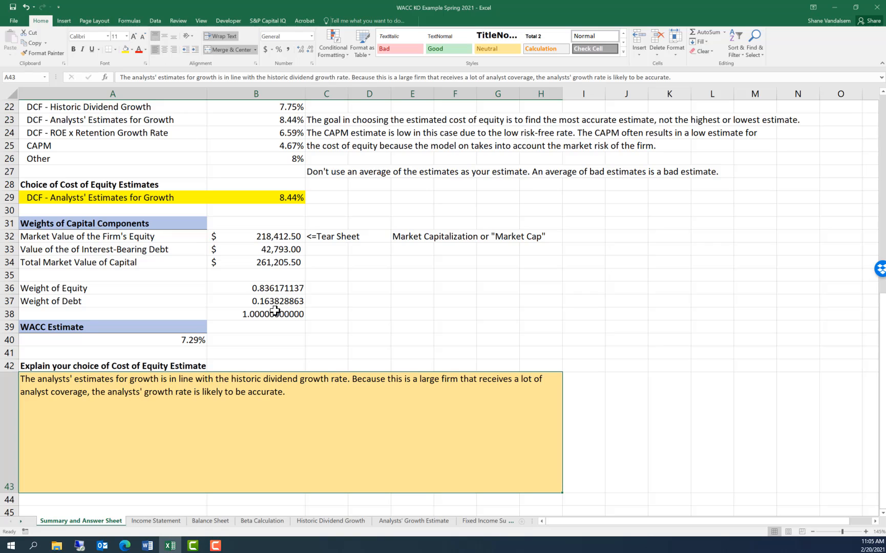
click(376, 302)
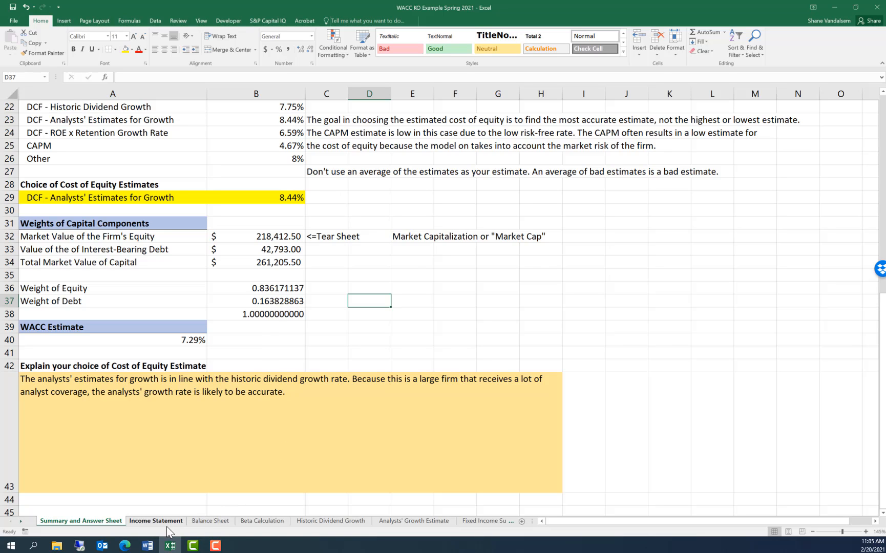
scroll(441, 327, up, 1)
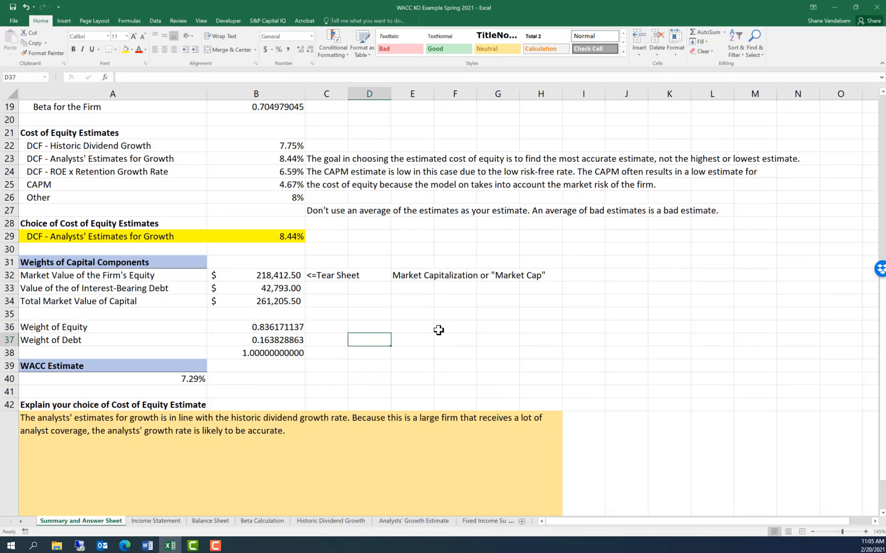